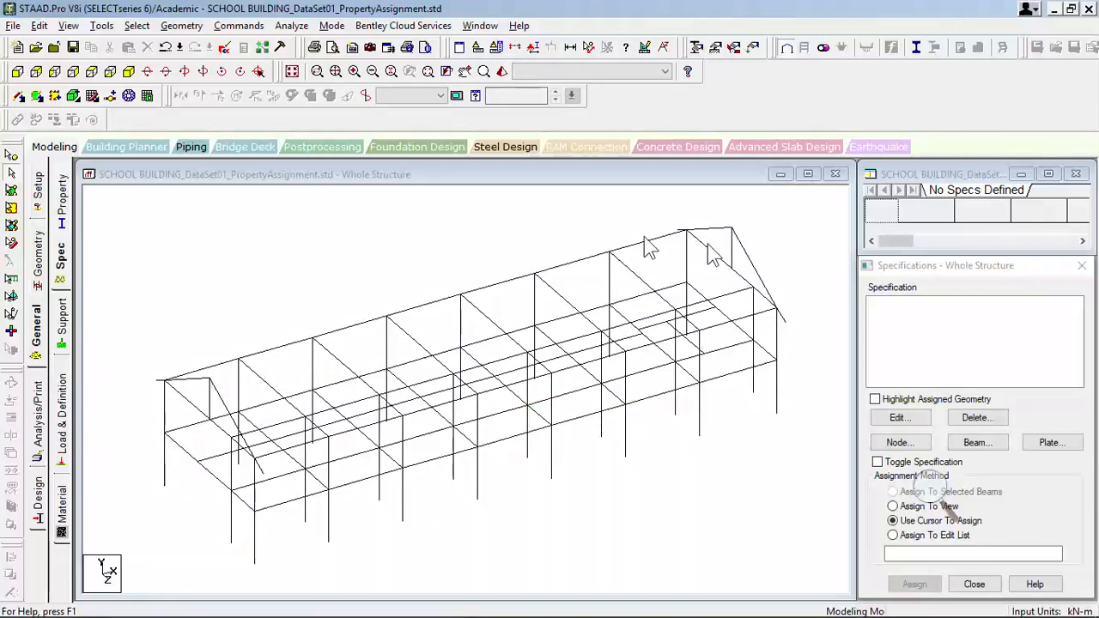
- Isolate the lower-storey columns and floor beams so only they are displayed, in isometric view with the selection cleared
{"action": "scroll", "coordinate": [387, 473], "scroll_direction": "down", "scroll_amount": 1}
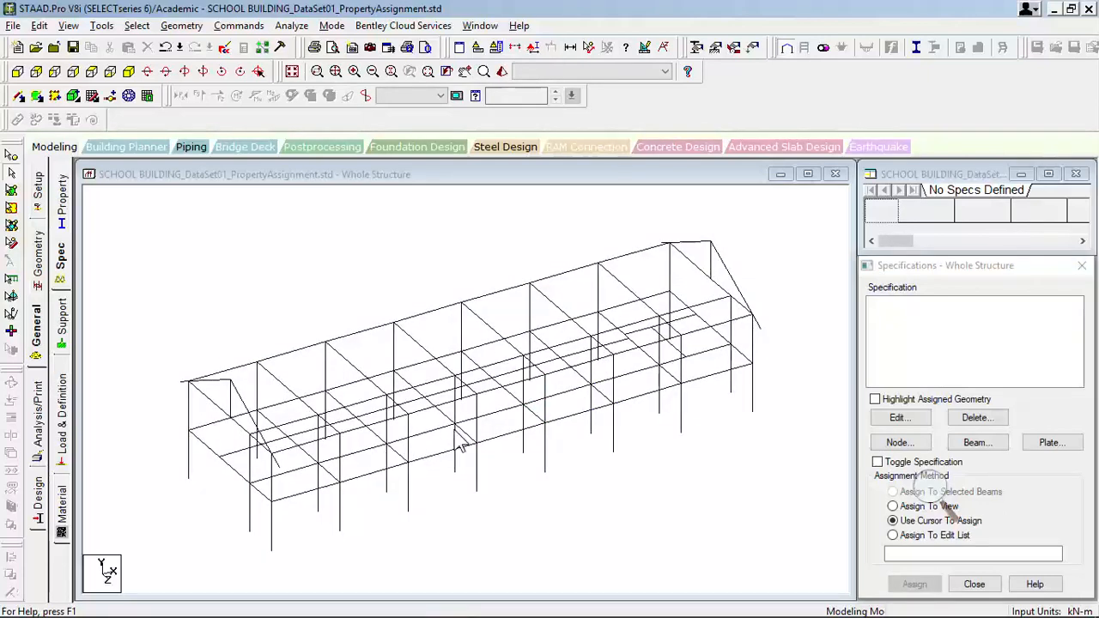
{"action": "middle_click_drag", "start_coordinate": [454, 448], "coordinate": [445, 417]}
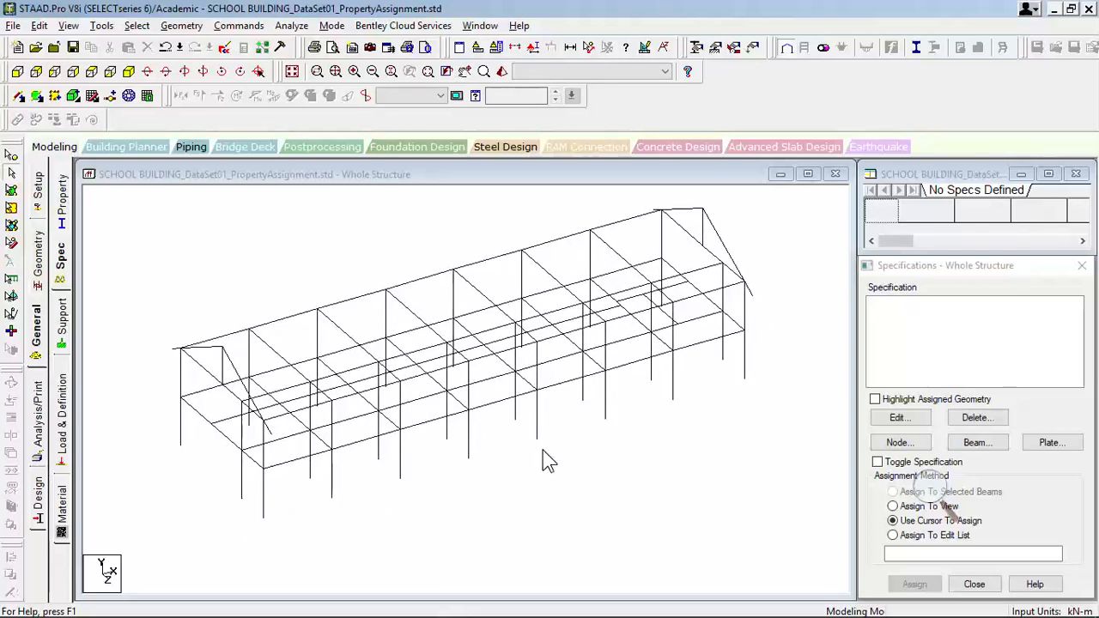
{"action": "key", "text": "Up"}
{"action": "key", "text": "Up"}
{"action": "key", "text": "Up"}
{"action": "key", "text": "Up"}
{"action": "key", "text": "Up"}
{"action": "key", "text": "Up"}
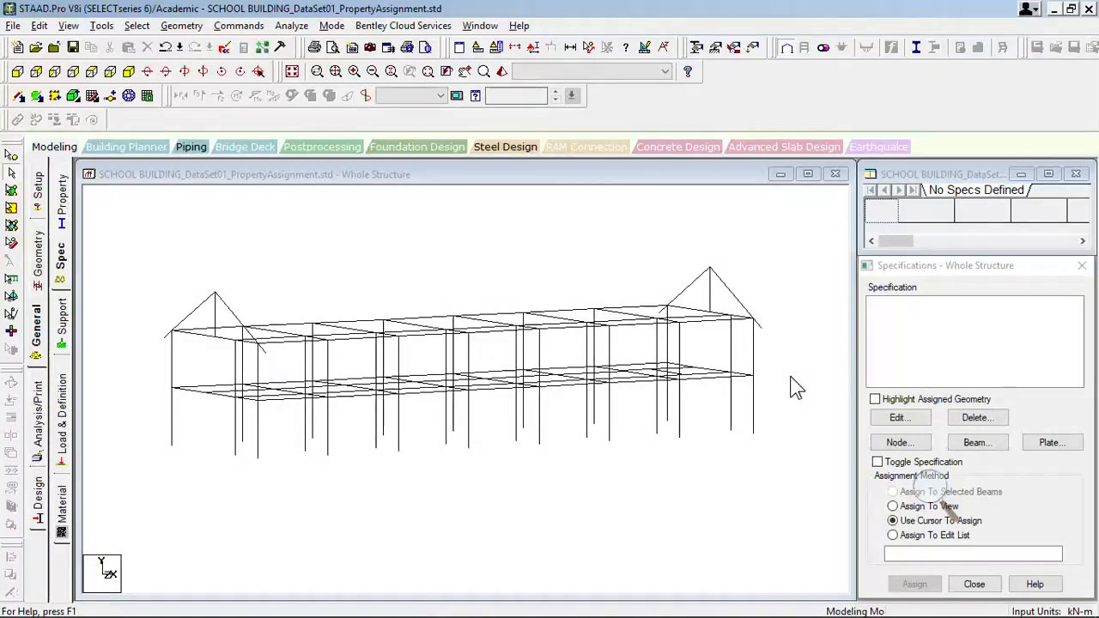
{"action": "left_click_drag", "start_coordinate": [799, 377], "coordinate": [152, 488]}
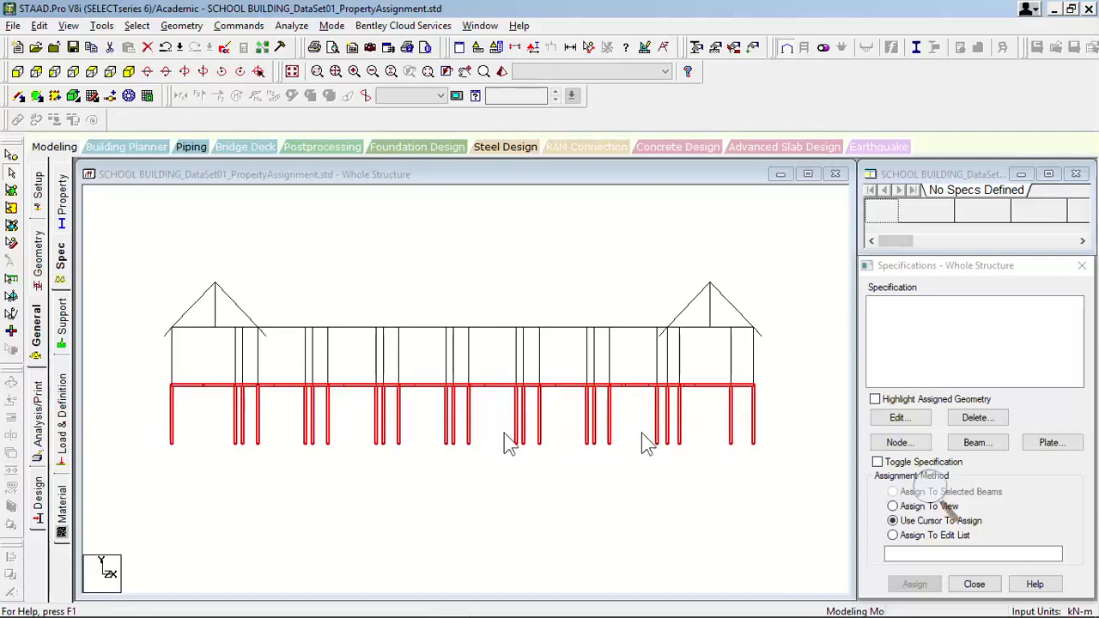
{"action": "left_click", "coordinate": [75, 28]}
{"action": "left_click", "coordinate": [103, 75]}
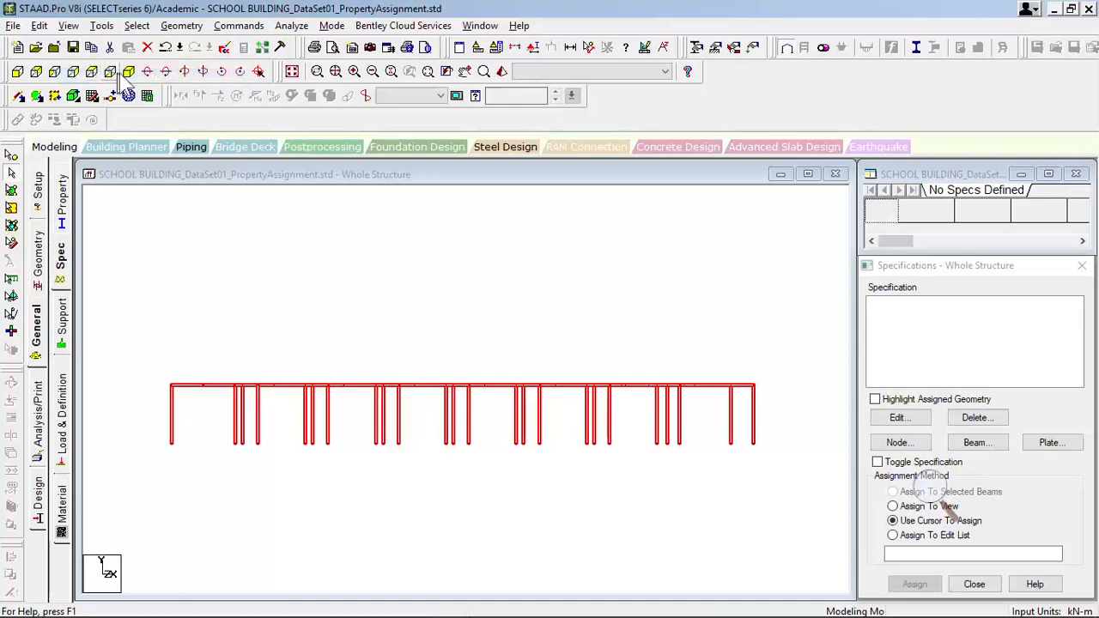
{"action": "left_click", "coordinate": [129, 72]}
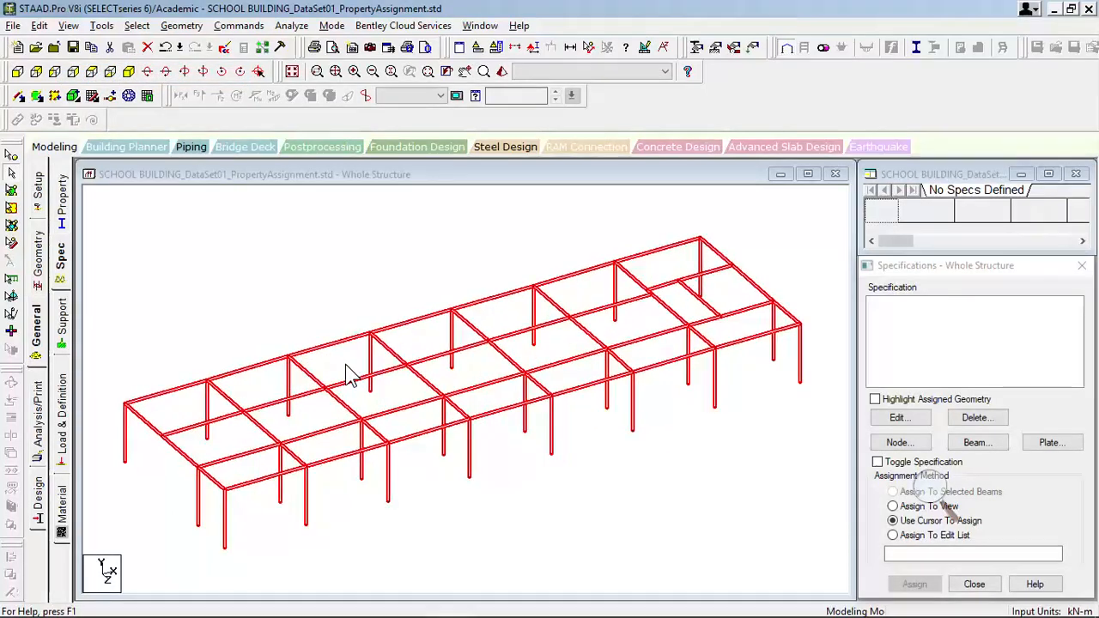
{"action": "left_click", "coordinate": [564, 504]}
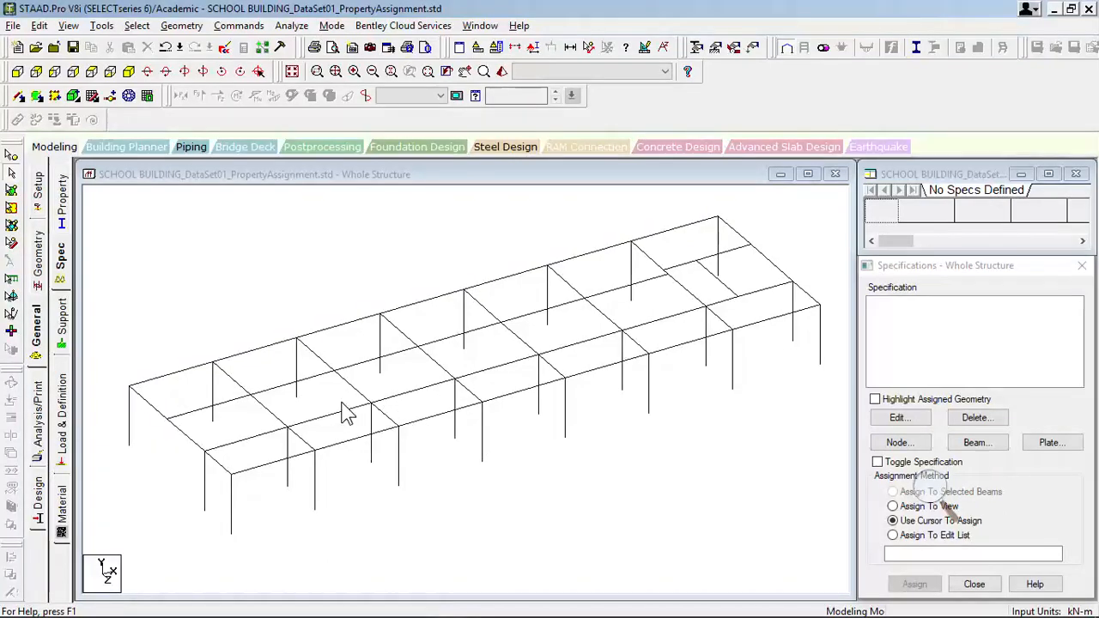
- Close and relaunch Screen Marker, placing its controls over the lower edge of the model view beside the near end bays
{"action": "scroll", "coordinate": [297, 392], "scroll_direction": "up", "scroll_amount": 5}
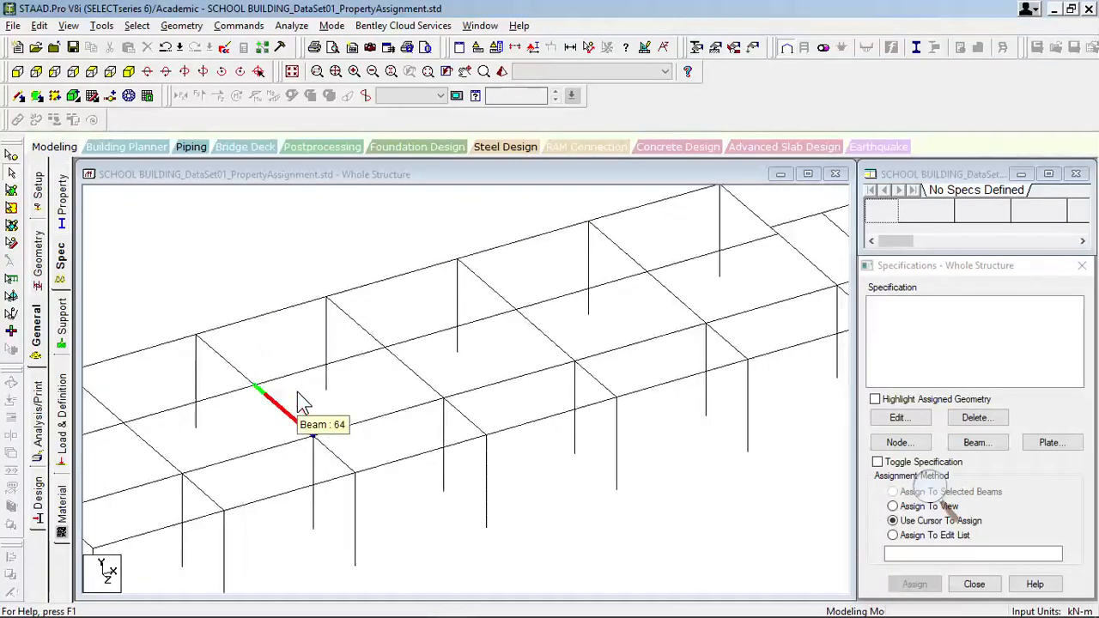
{"action": "scroll", "coordinate": [297, 392], "scroll_direction": "up", "scroll_amount": 1}
{"action": "middle_click_drag", "start_coordinate": [275, 397], "coordinate": [740, 260]}
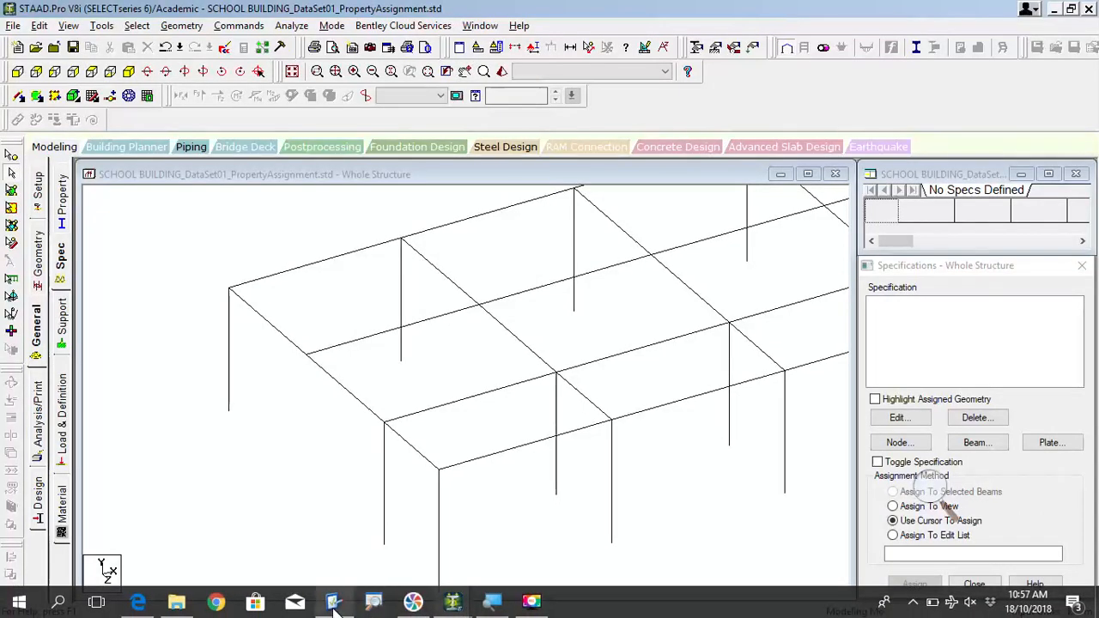
{"action": "mouse_move", "coordinate": [334, 604]}
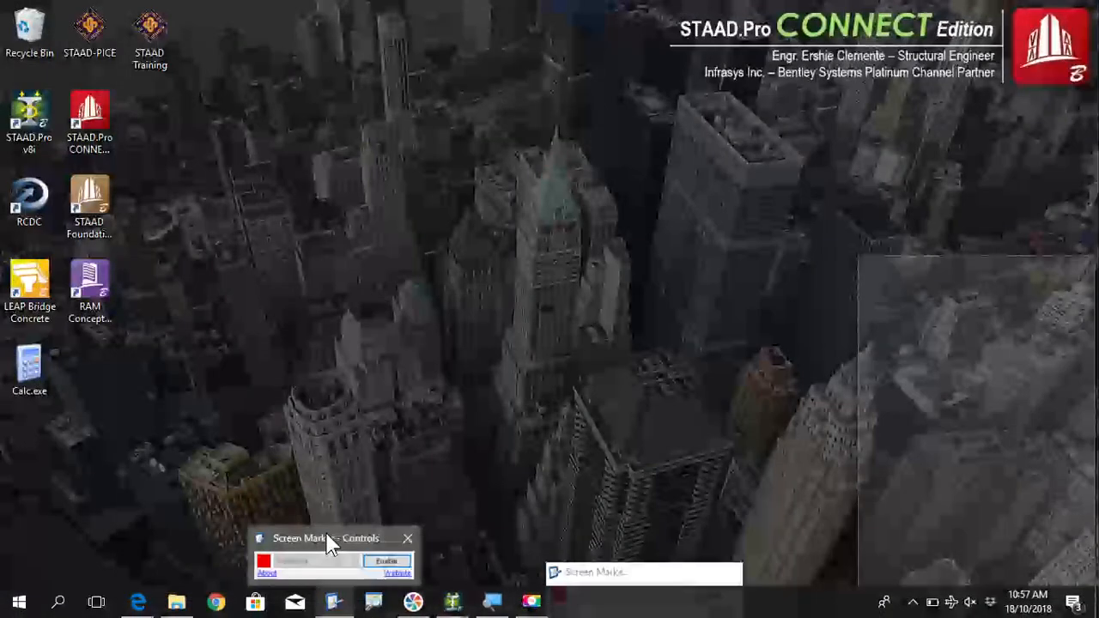
{"action": "left_click", "coordinate": [331, 545]}
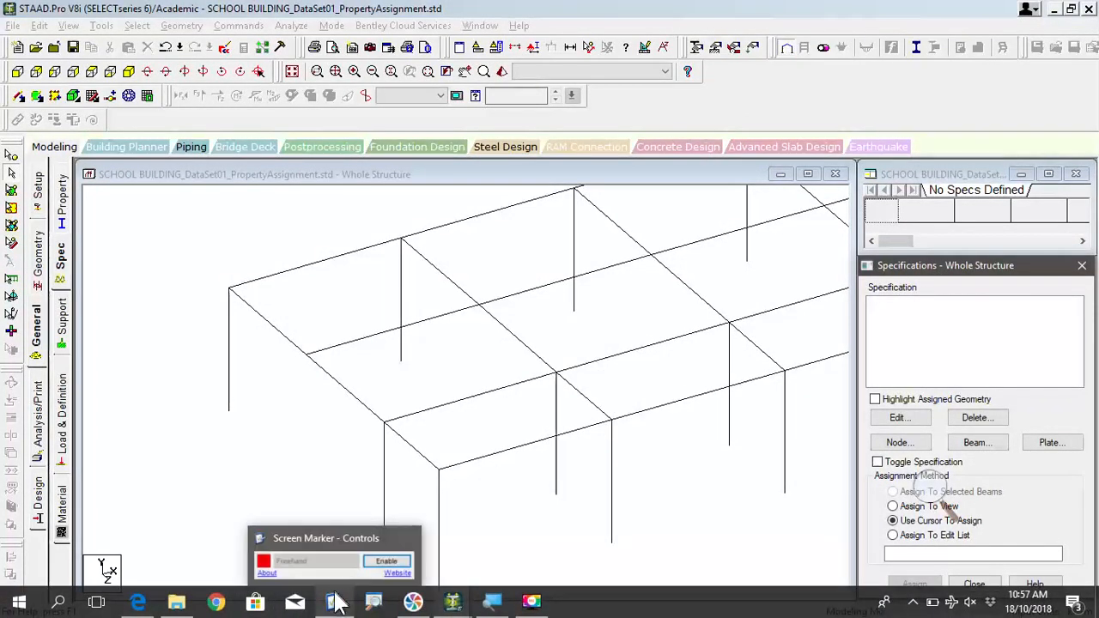
{"action": "left_click", "coordinate": [338, 607]}
{"action": "left_click", "coordinate": [337, 606]}
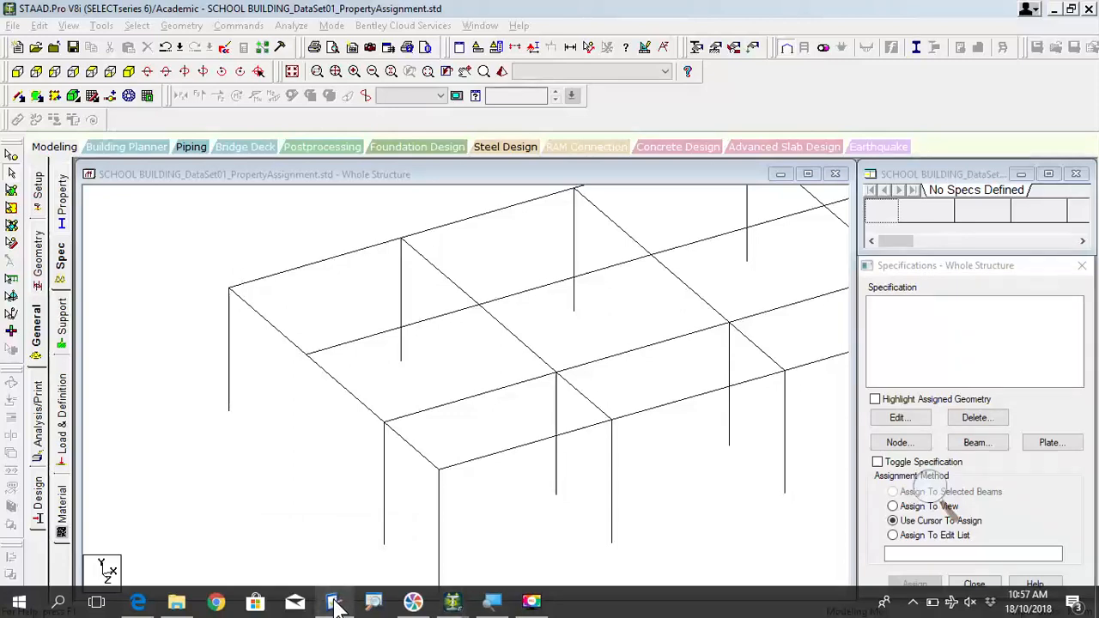
{"action": "left_click", "coordinate": [913, 603]}
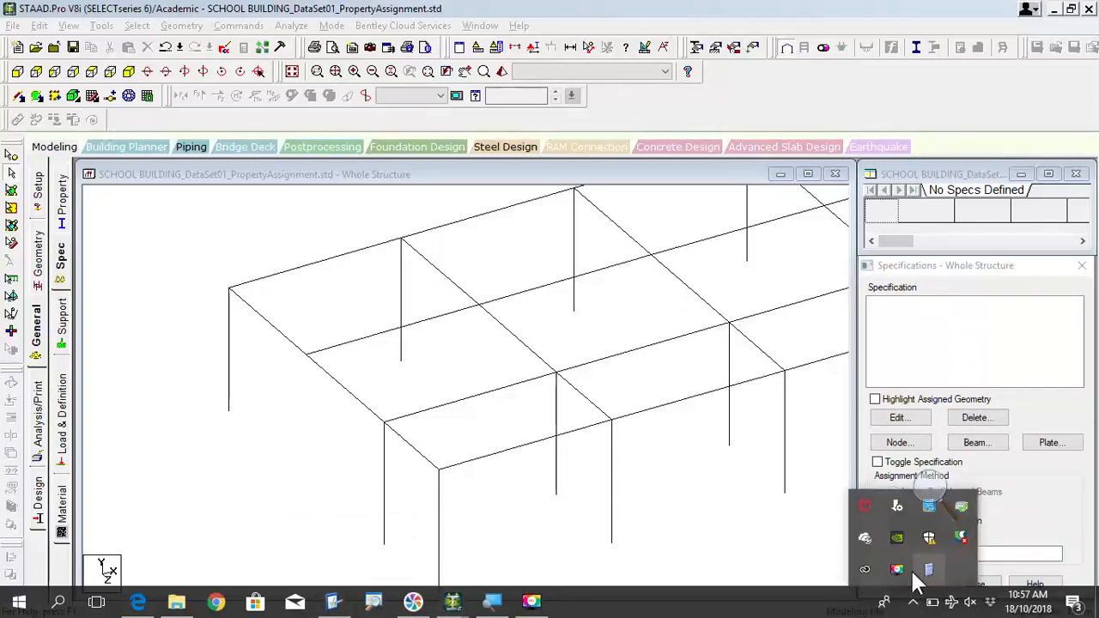
{"action": "left_click", "coordinate": [333, 601]}
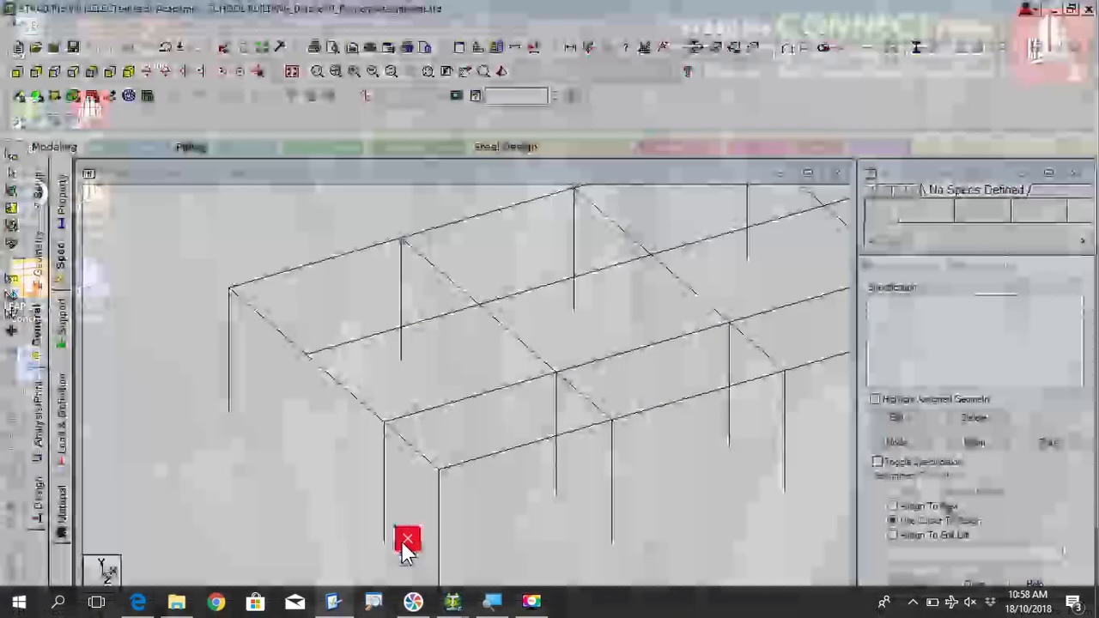
{"action": "left_click", "coordinate": [407, 539]}
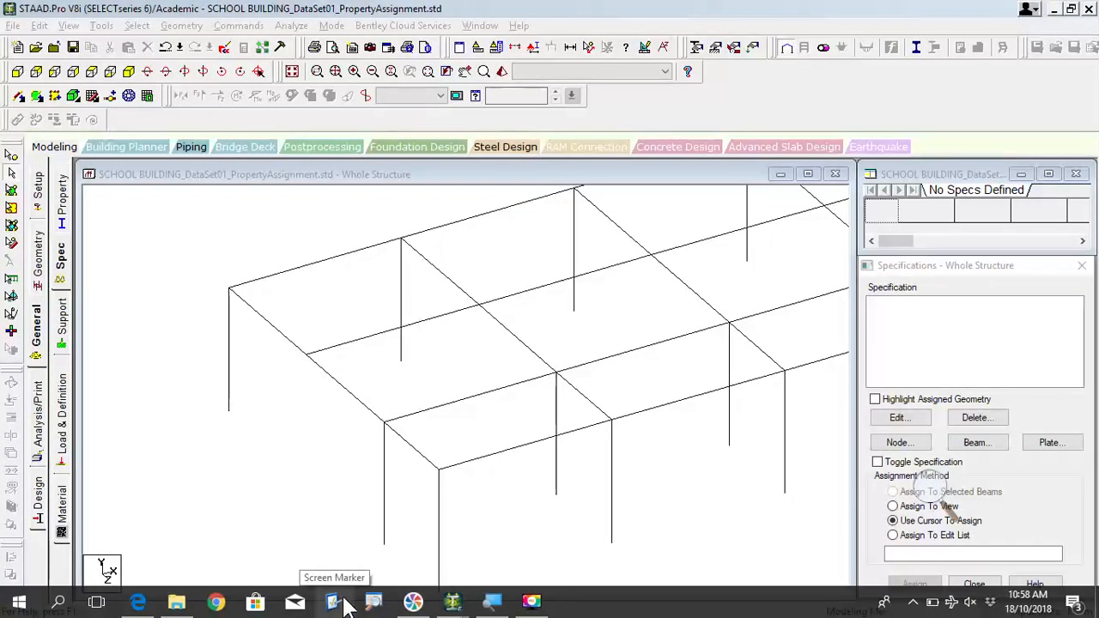
{"action": "left_click", "coordinate": [345, 602]}
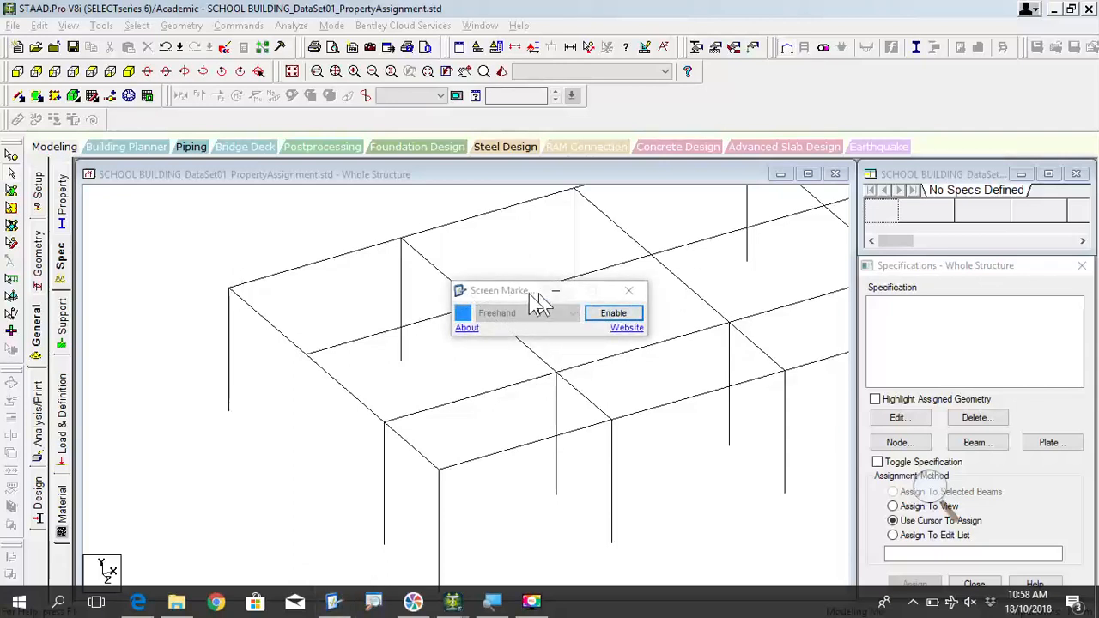
{"action": "mouse_move", "coordinate": [529, 294]}
{"action": "left_mouse_down"}
{"action": "mouse_move", "coordinate": [477, 356]}
{"action": "mouse_move", "coordinate": [496, 454]}
{"action": "mouse_move", "coordinate": [555, 552]}
{"action": "mouse_move", "coordinate": [629, 551]}
{"action": "left_mouse_up"}
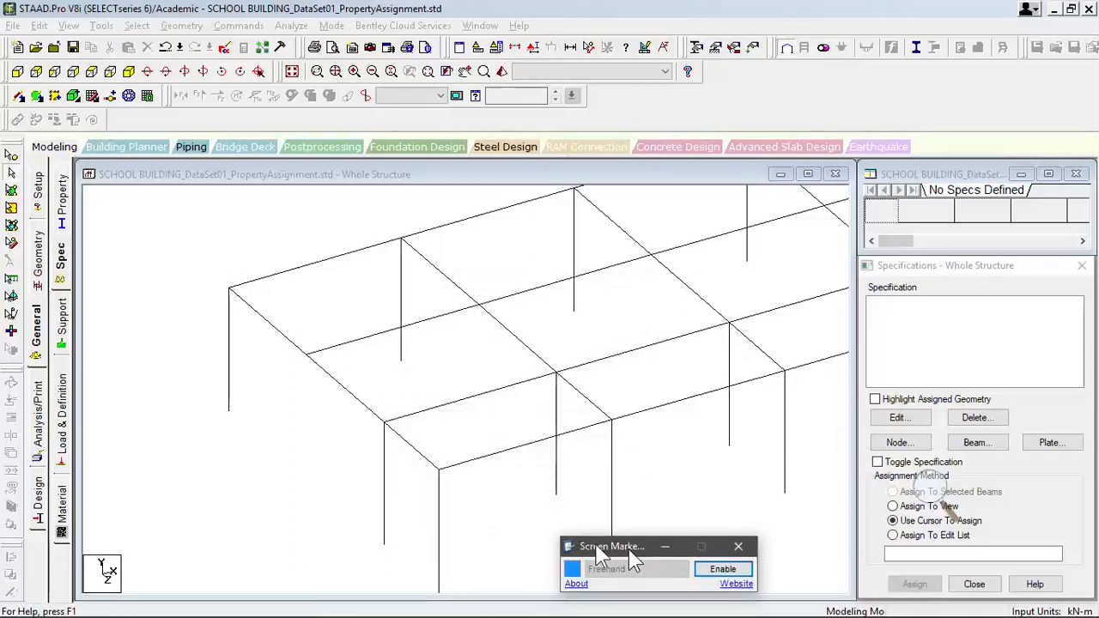
- Examine the secondary beams of the floor frame from the near end bay to the far end bay
{"action": "left_click", "coordinate": [410, 381]}
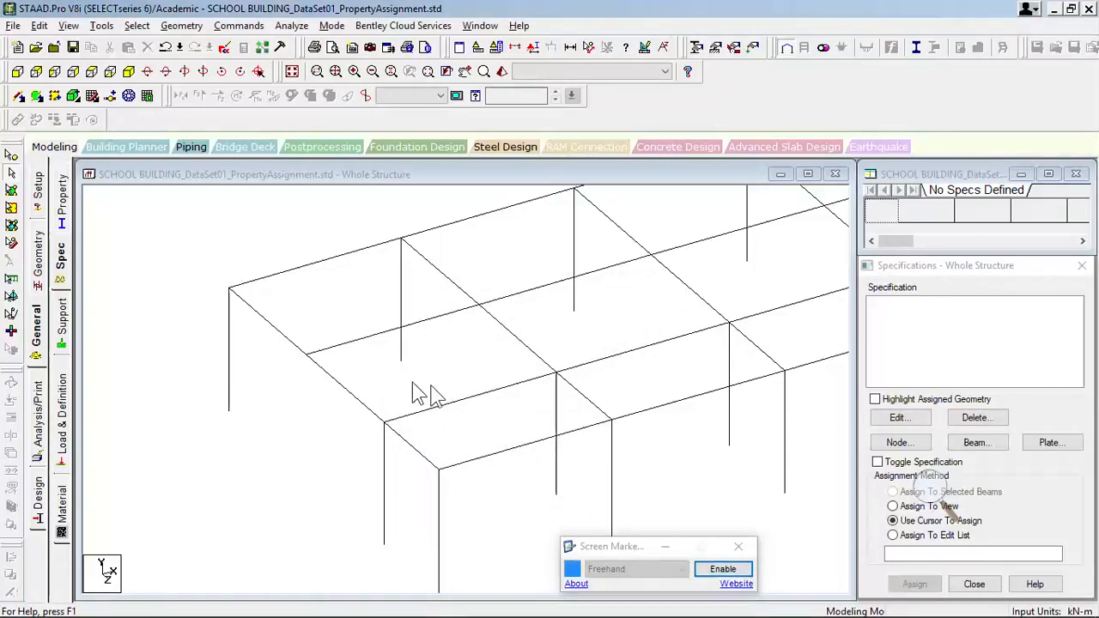
{"action": "scroll", "coordinate": [431, 384], "scroll_direction": "up", "scroll_amount": 1}
{"action": "middle_click_drag", "start_coordinate": [470, 359], "coordinate": [463, 307]}
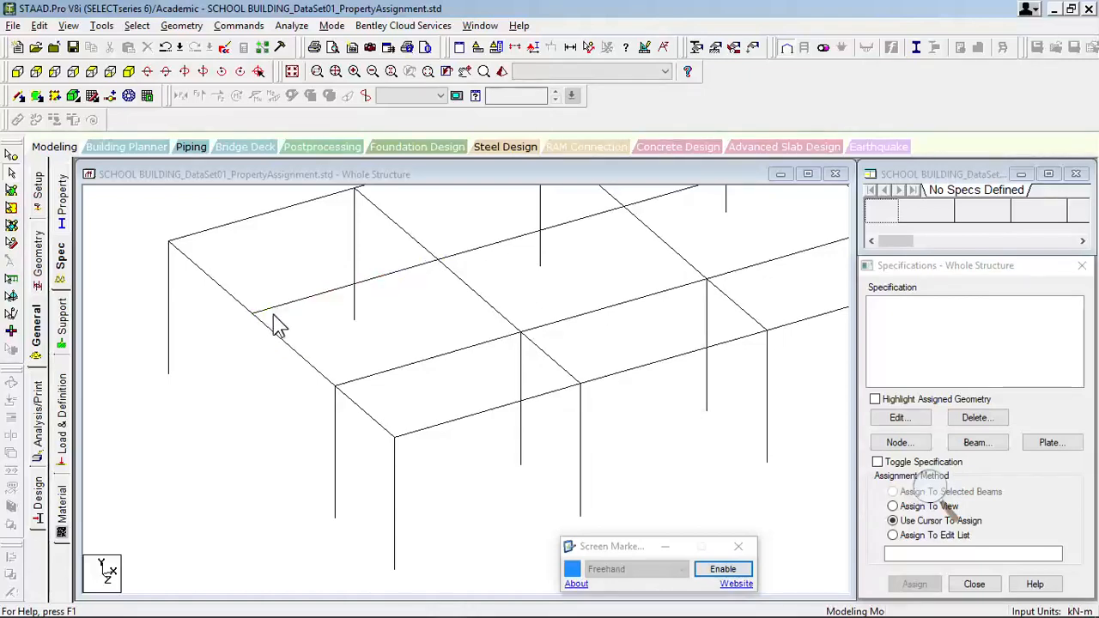
{"action": "scroll", "coordinate": [273, 315], "scroll_direction": "up", "scroll_amount": 3}
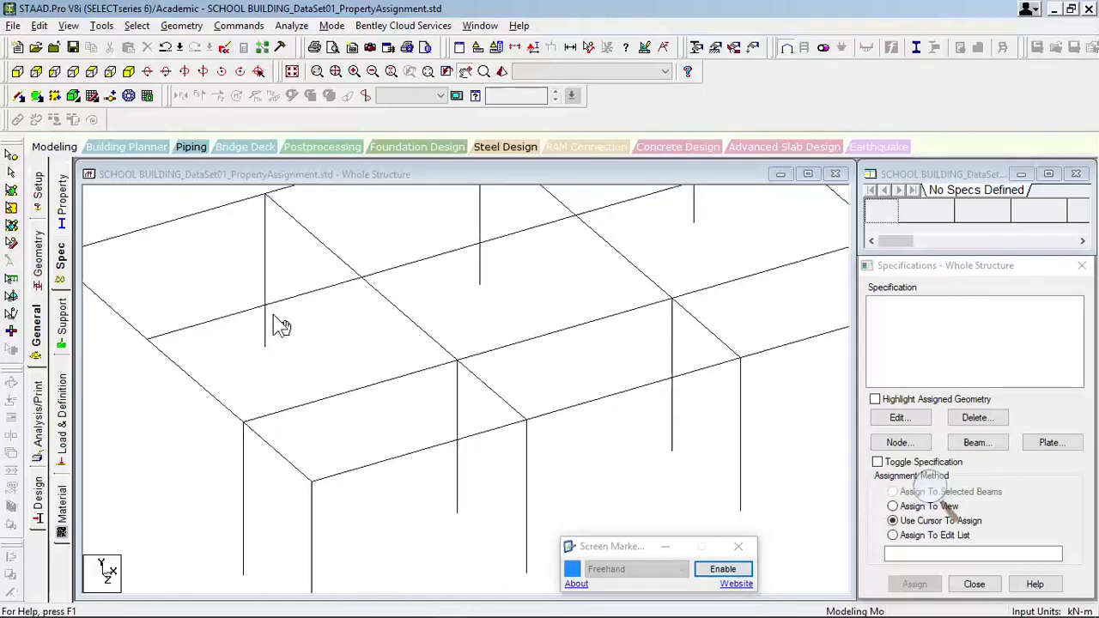
{"action": "middle_click_drag", "start_coordinate": [373, 334], "coordinate": [471, 350]}
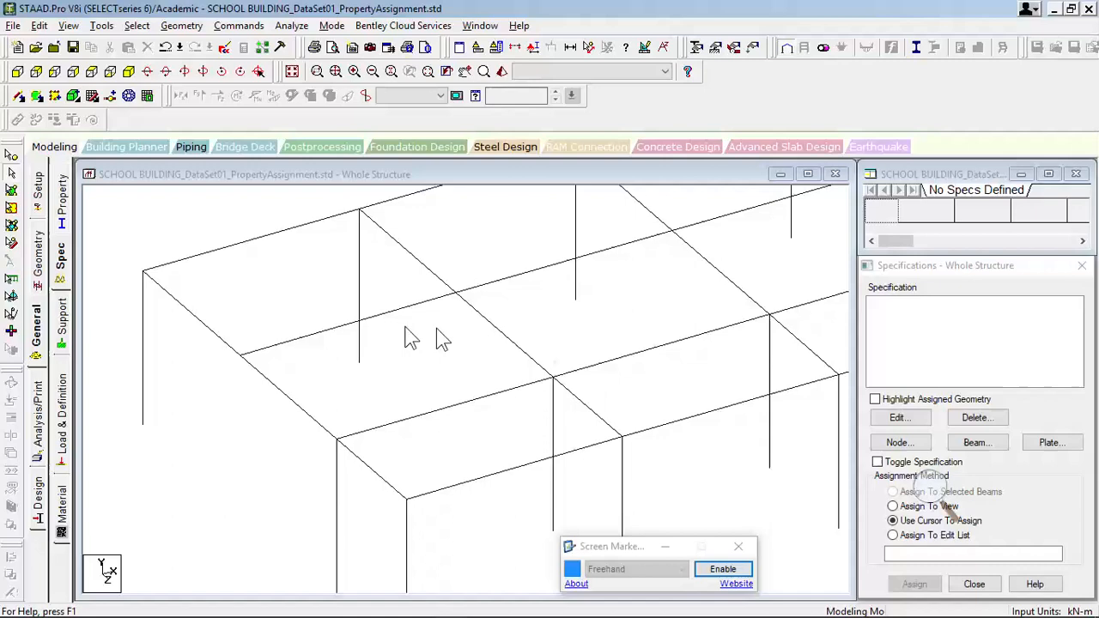
{"action": "left_click", "coordinate": [344, 327]}
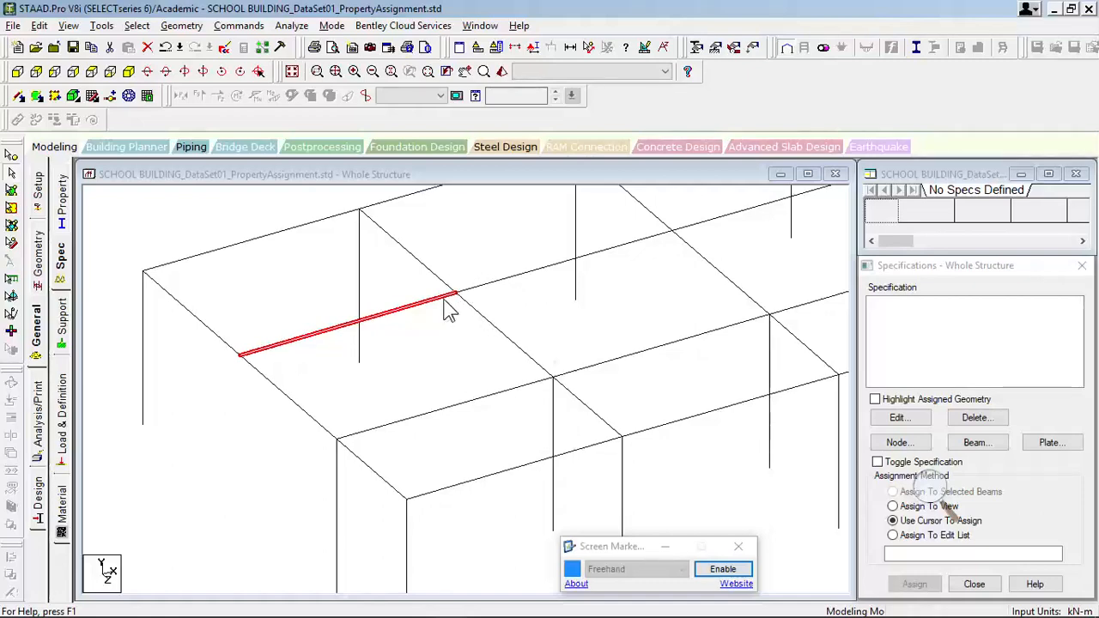
{"action": "middle_click_drag", "start_coordinate": [591, 331], "coordinate": [672, 369]}
{"action": "middle_click_drag", "start_coordinate": [358, 462], "coordinate": [314, 461]}
{"action": "middle_click_drag", "start_coordinate": [601, 350], "coordinate": [419, 431]}
{"action": "middle_click_drag", "start_coordinate": [501, 421], "coordinate": [486, 369]}
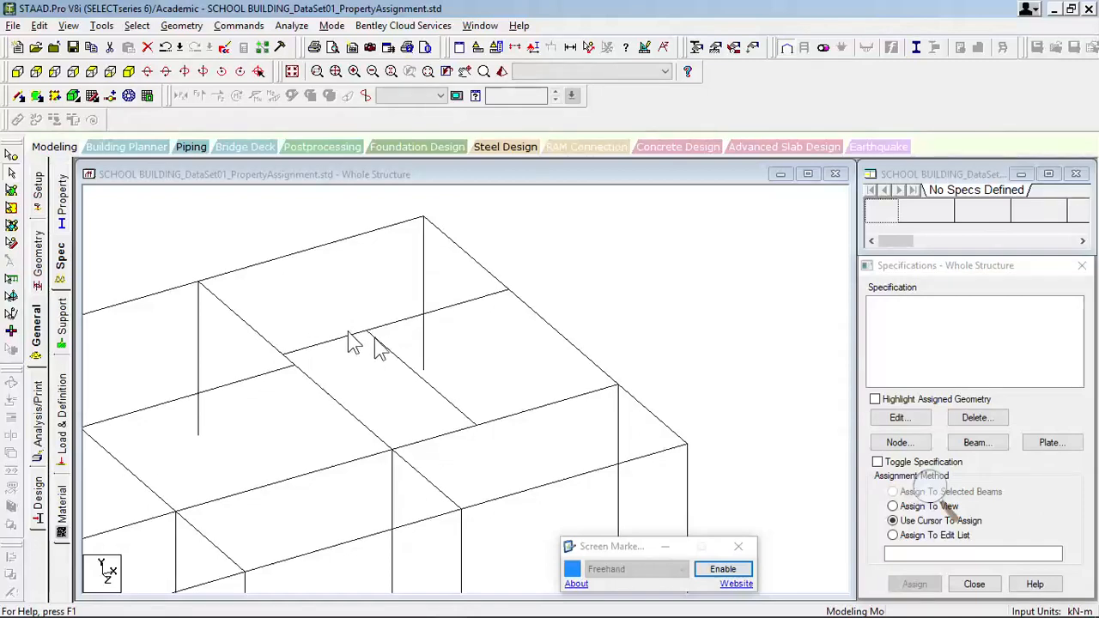
- Select the secondary beam in the near end bay, Beam 69
{"action": "middle_click_drag", "start_coordinate": [210, 471], "coordinate": [893, 247]}
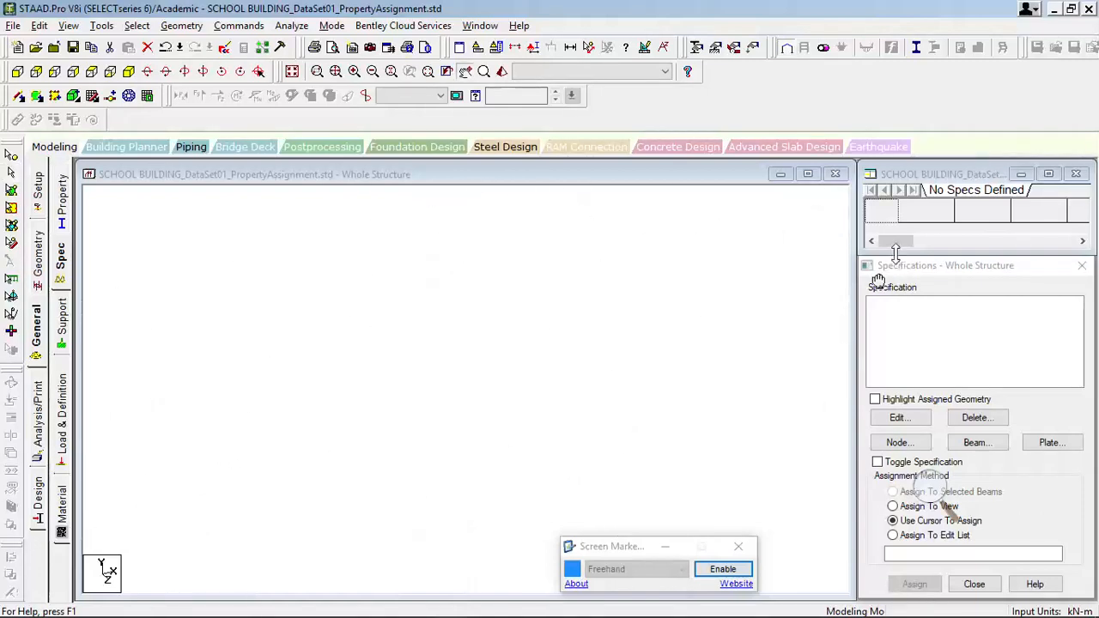
{"action": "middle_click_drag", "start_coordinate": [291, 399], "coordinate": [653, 318]}
{"action": "middle_click_drag", "start_coordinate": [395, 387], "coordinate": [703, 307]}
{"action": "scroll", "coordinate": [701, 307], "scroll_direction": "up", "scroll_amount": 5}
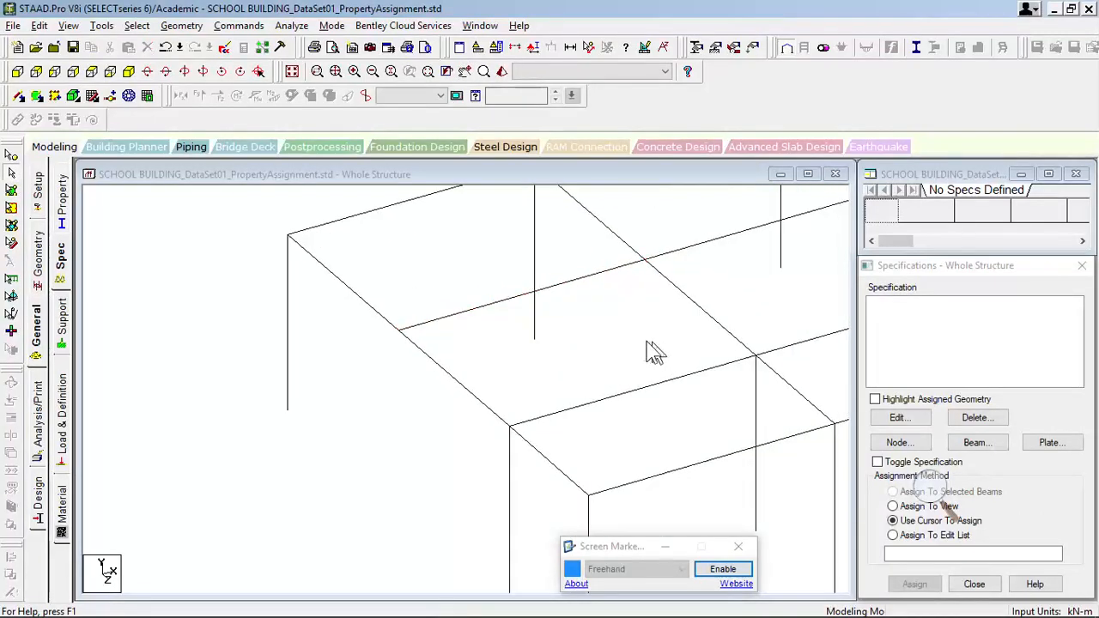
{"action": "middle_click_drag", "start_coordinate": [653, 351], "coordinate": [586, 406]}
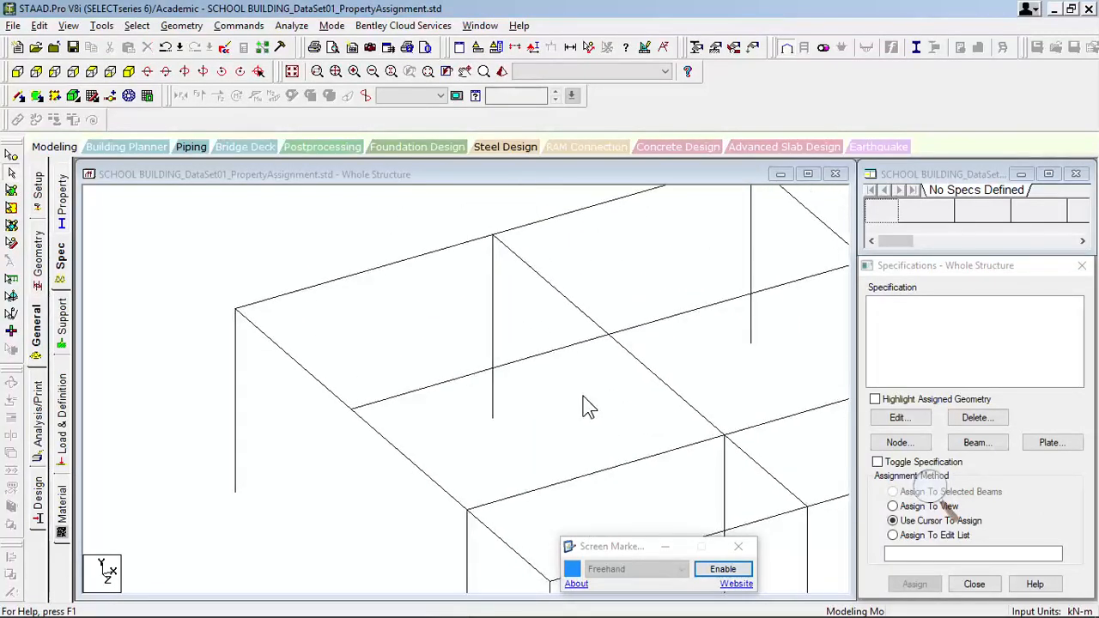
{"action": "left_click", "coordinate": [546, 365]}
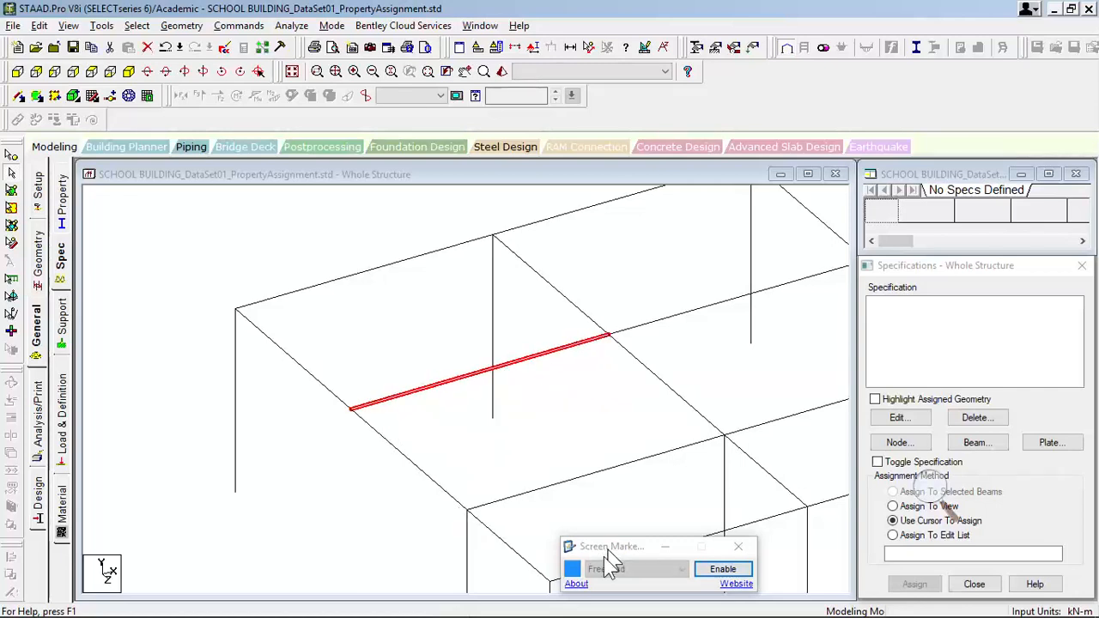
- Enable Screen Marker and sketch a blue freehand bending moment curve along the selected secondary beam, peaking at both ends
{"action": "left_click", "coordinate": [724, 570]}
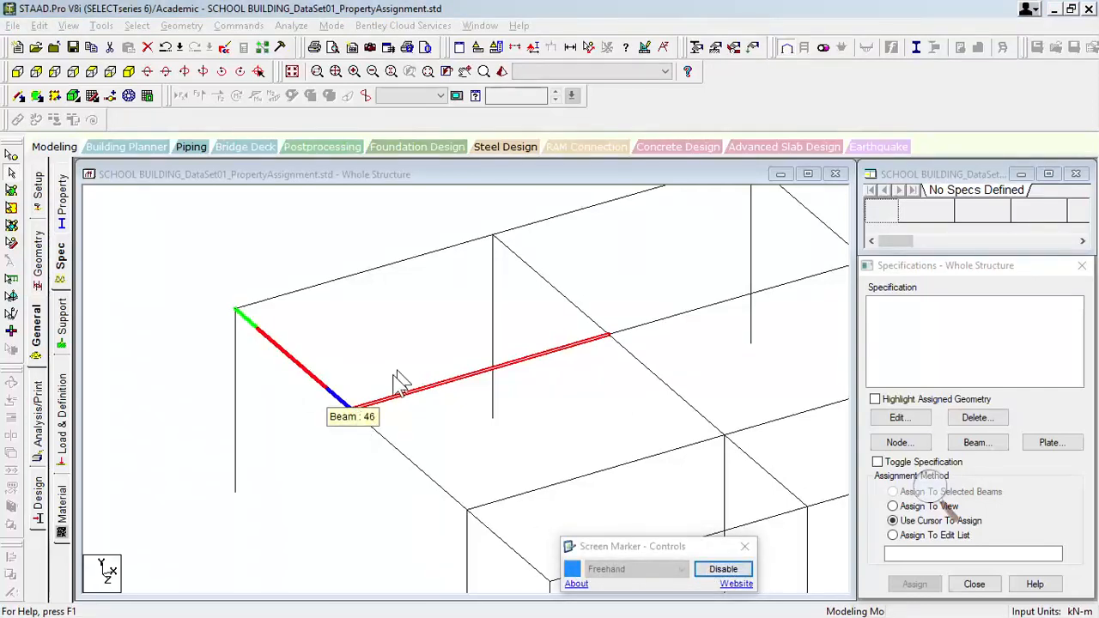
{"action": "right_click", "coordinate": [453, 309]}
{"action": "left_click", "coordinate": [400, 365]}
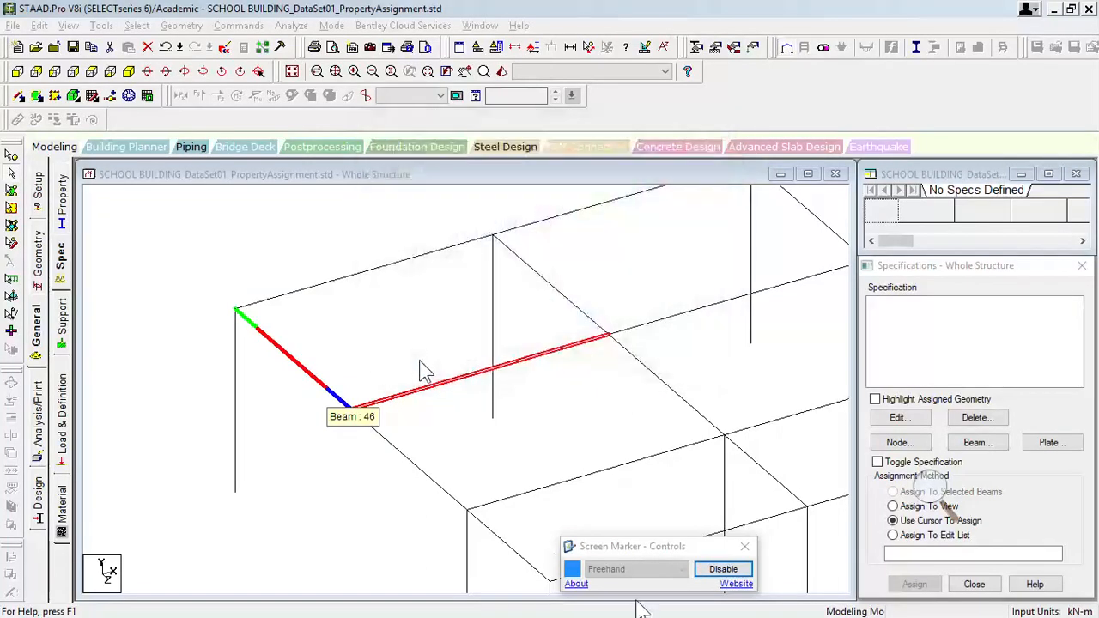
{"action": "left_click", "coordinate": [721, 569]}
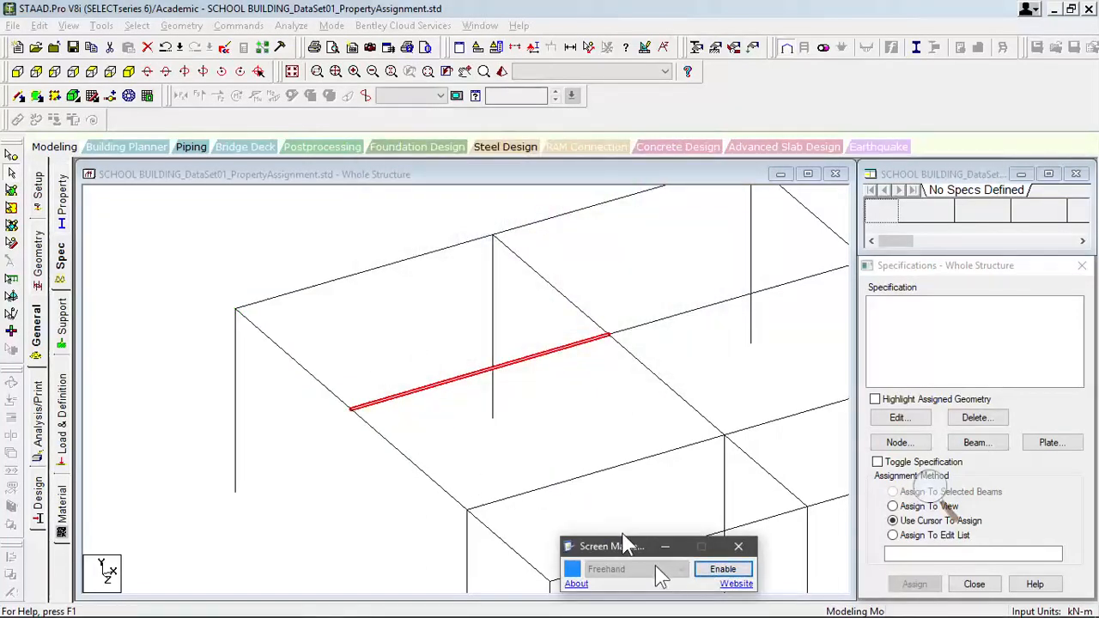
{"action": "left_click", "coordinate": [721, 571]}
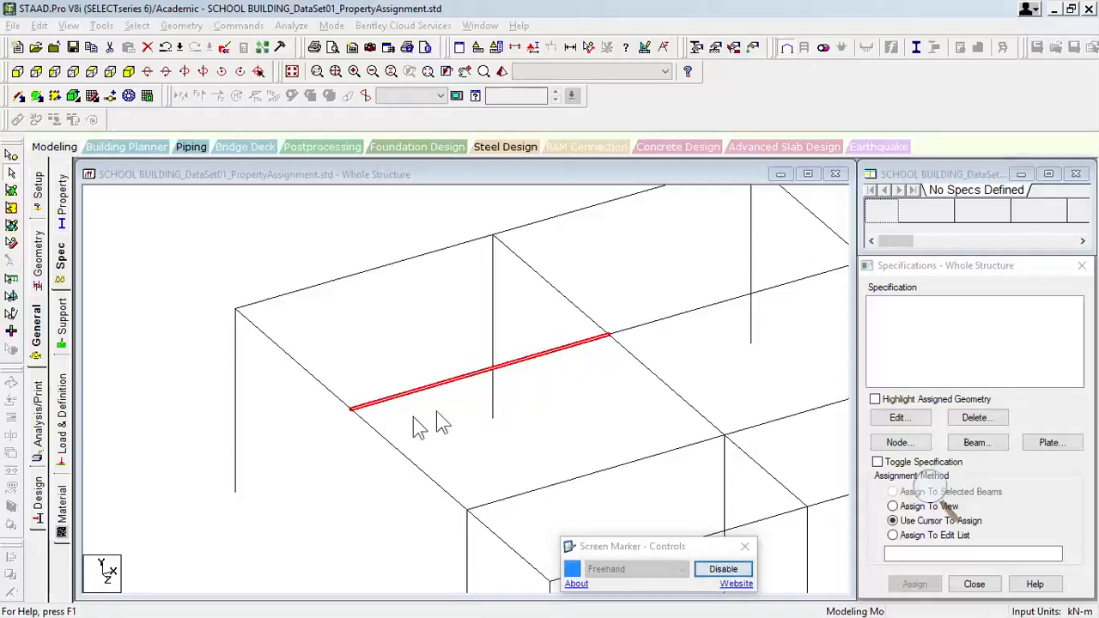
{"action": "mouse_move", "coordinate": [353, 401]}
{"action": "left_mouse_down"}
{"action": "mouse_move", "coordinate": [362, 354]}
{"action": "mouse_move", "coordinate": [393, 388]}
{"action": "mouse_move", "coordinate": [490, 417]}
{"action": "mouse_move", "coordinate": [581, 321]}
{"action": "mouse_move", "coordinate": [605, 274]}
{"action": "left_mouse_up"}
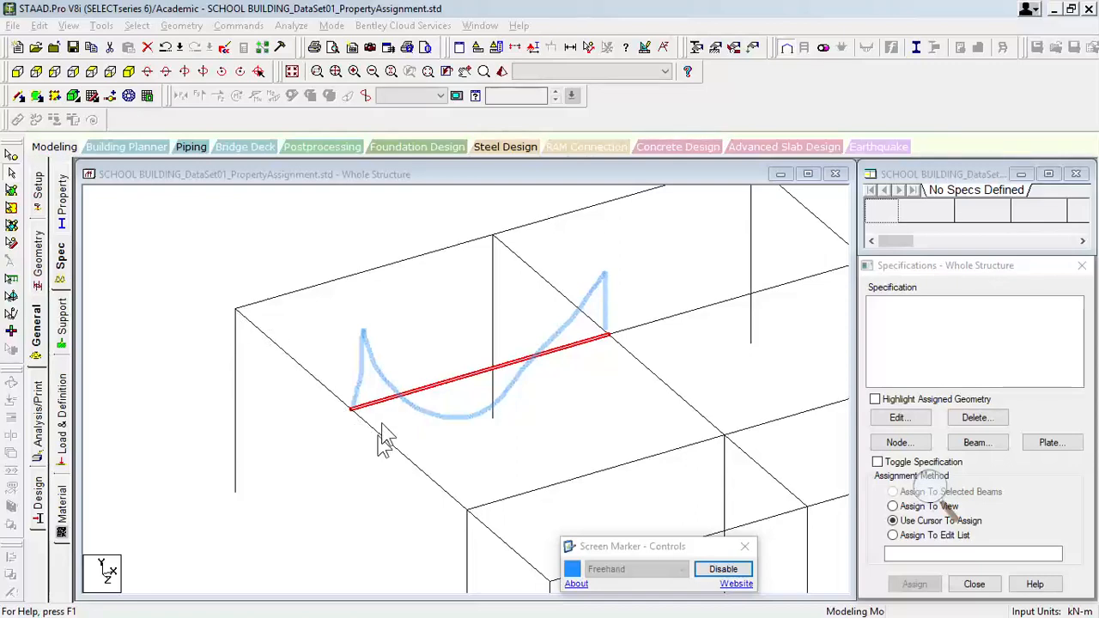
- Change the marker colour to red and sketch a curved clockwise arrow around the near end of the selected beam
{"action": "left_click", "coordinate": [572, 568]}
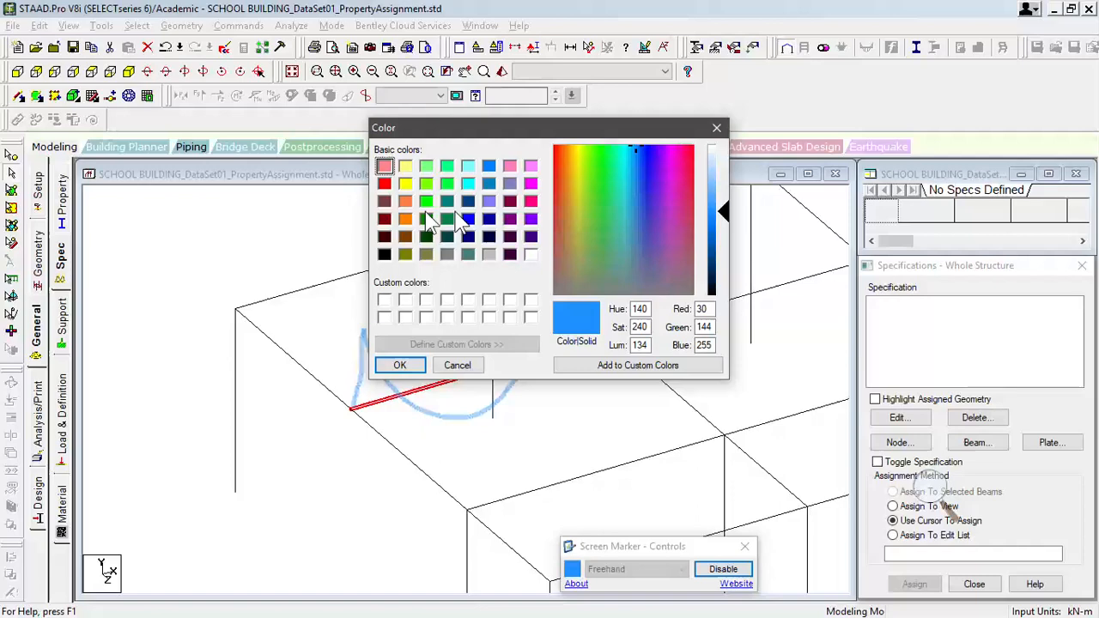
{"action": "left_click", "coordinate": [384, 183]}
{"action": "left_click", "coordinate": [401, 364]}
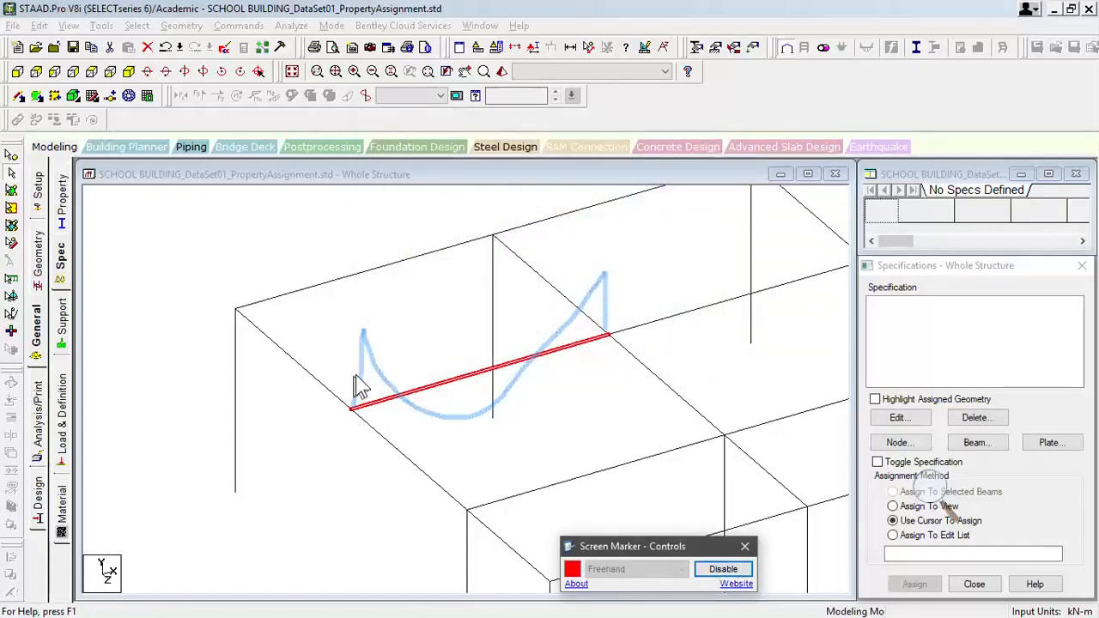
{"action": "mouse_move", "coordinate": [346, 424]}
{"action": "left_mouse_down"}
{"action": "mouse_move", "coordinate": [327, 427]}
{"action": "mouse_move", "coordinate": [289, 369]}
{"action": "mouse_move", "coordinate": [348, 352]}
{"action": "mouse_move", "coordinate": [360, 376]}
{"action": "mouse_move", "coordinate": [348, 363]}
{"action": "mouse_move", "coordinate": [372, 353]}
{"action": "left_mouse_up"}
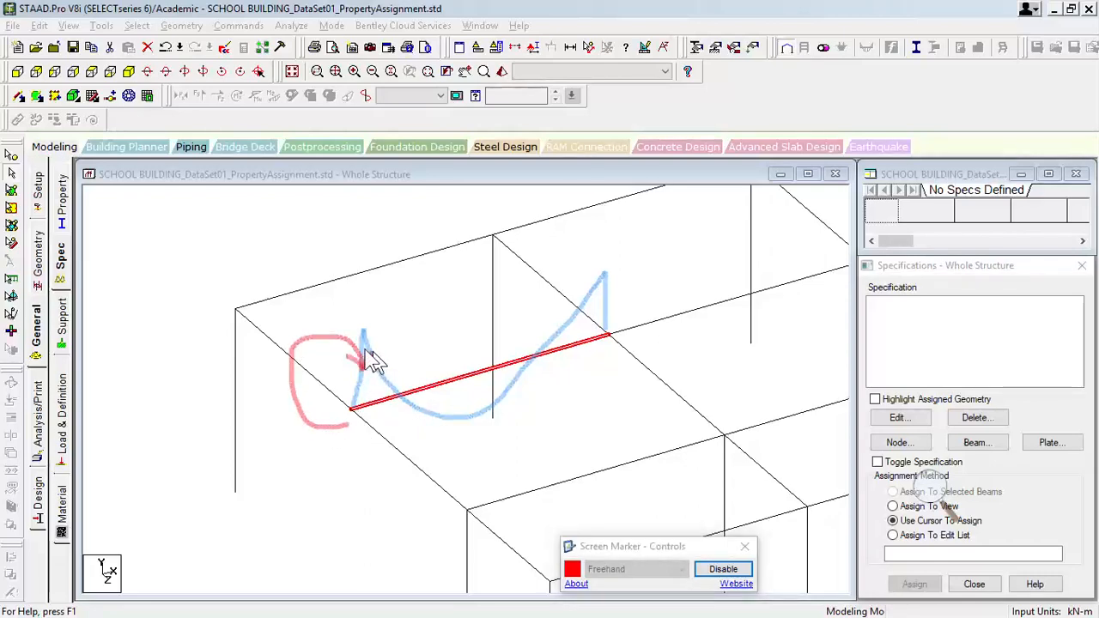
- Disable Screen Marker to clear the sketches and deselect the secondary beam in the near end bay
{"action": "left_click", "coordinate": [365, 415]}
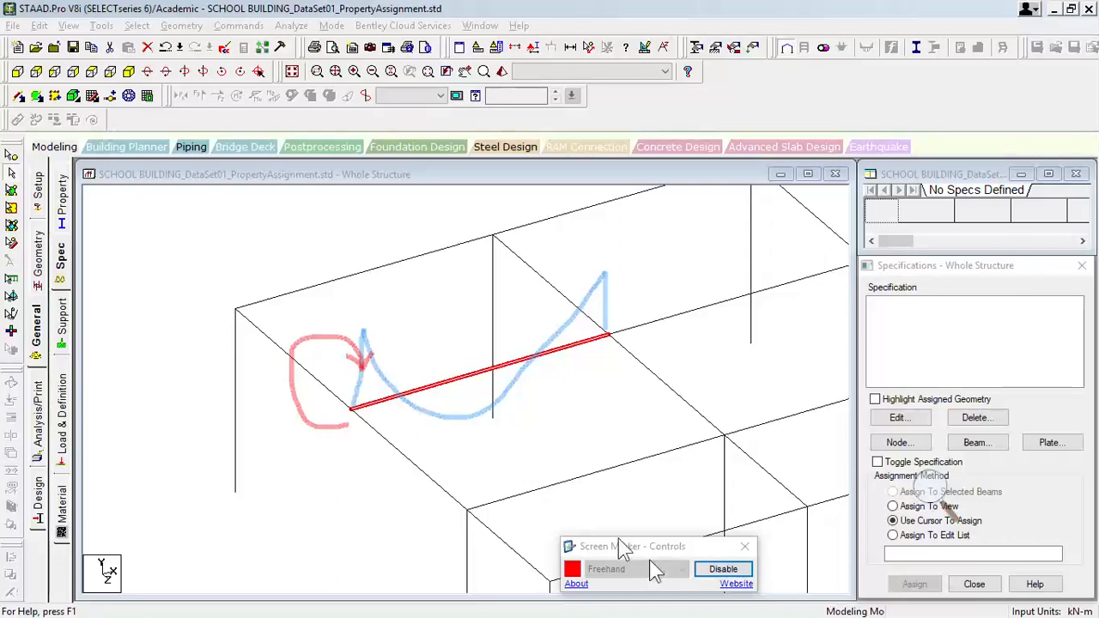
{"action": "left_click", "coordinate": [713, 573]}
{"action": "left_click", "coordinate": [566, 376]}
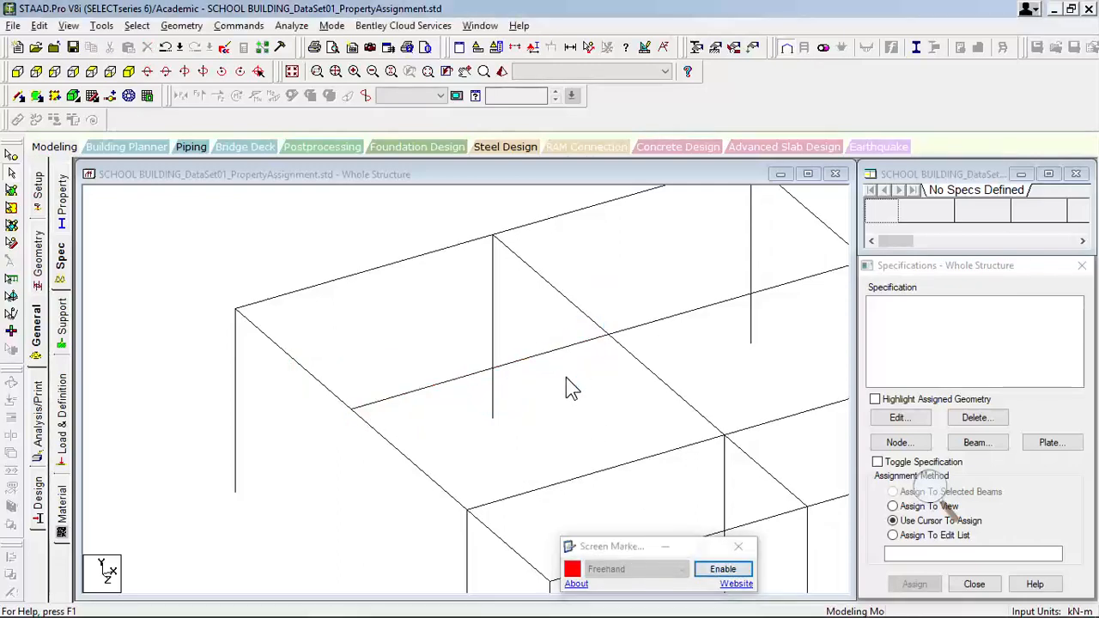
- Examine the continuous line of secondary beams along the full length of the floor frame
{"action": "scroll", "coordinate": [458, 306], "scroll_direction": "down", "scroll_amount": 1}
{"action": "middle_click_drag", "start_coordinate": [506, 355], "coordinate": [313, 412]}
{"action": "scroll", "coordinate": [317, 401], "scroll_direction": "down", "scroll_amount": 1}
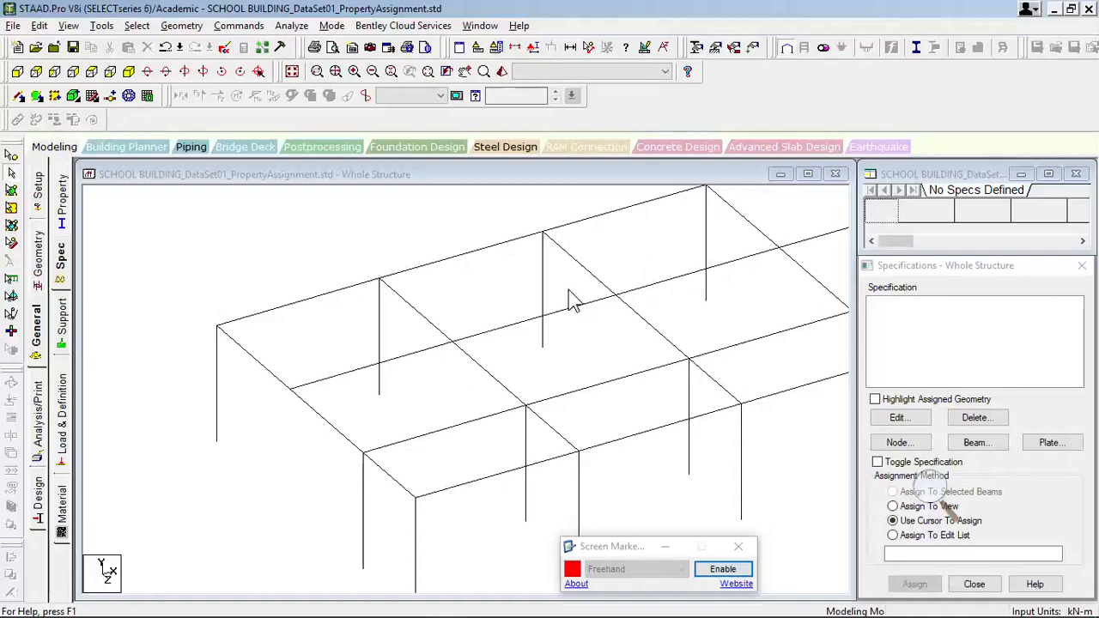
{"action": "scroll", "coordinate": [569, 296], "scroll_direction": "down", "scroll_amount": 1}
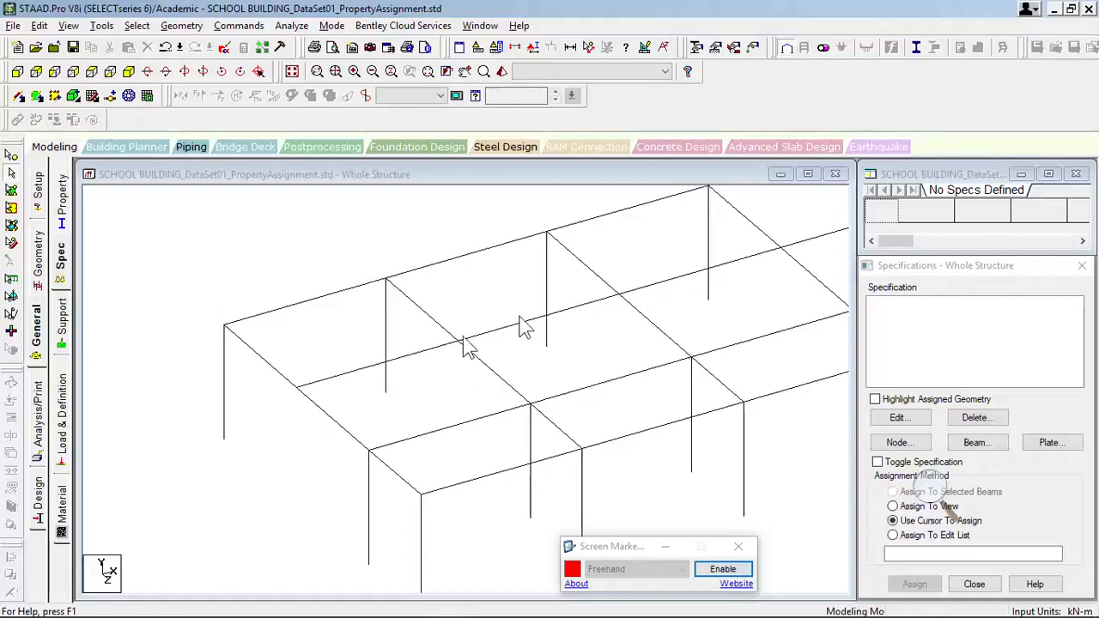
{"action": "scroll", "coordinate": [605, 292], "scroll_direction": "down", "scroll_amount": 1}
{"action": "scroll", "coordinate": [694, 331], "scroll_direction": "down", "scroll_amount": 3}
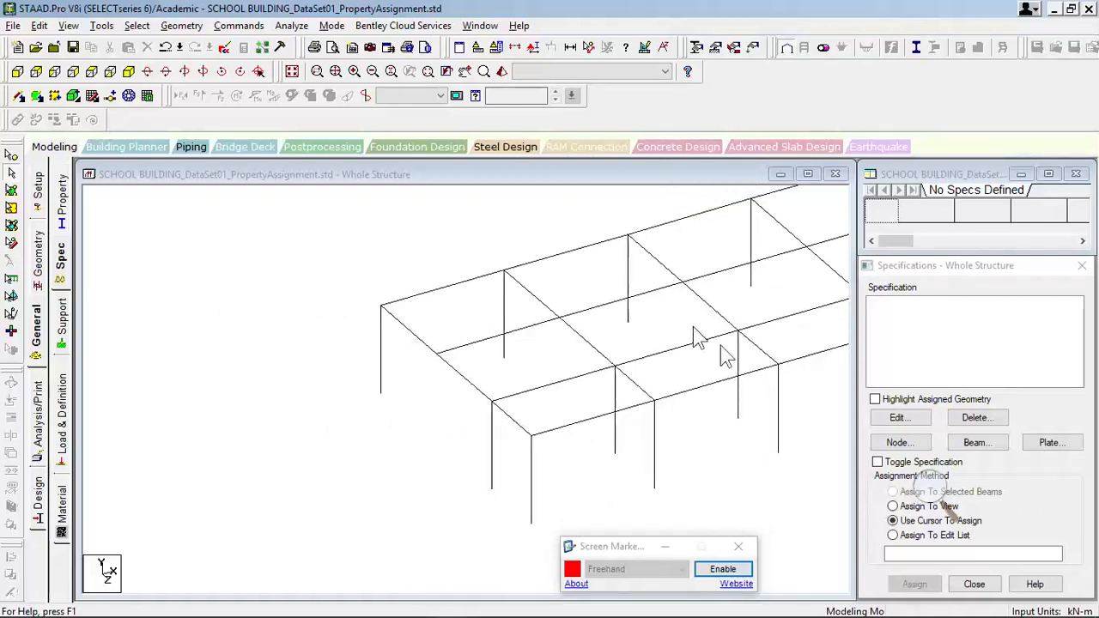
{"action": "middle_click_drag", "start_coordinate": [788, 321], "coordinate": [497, 385]}
{"action": "scroll", "coordinate": [593, 350], "scroll_direction": "down", "scroll_amount": 2}
{"action": "middle_click_drag", "start_coordinate": [584, 362], "coordinate": [523, 383]}
{"action": "left_click", "coordinate": [994, 450]}
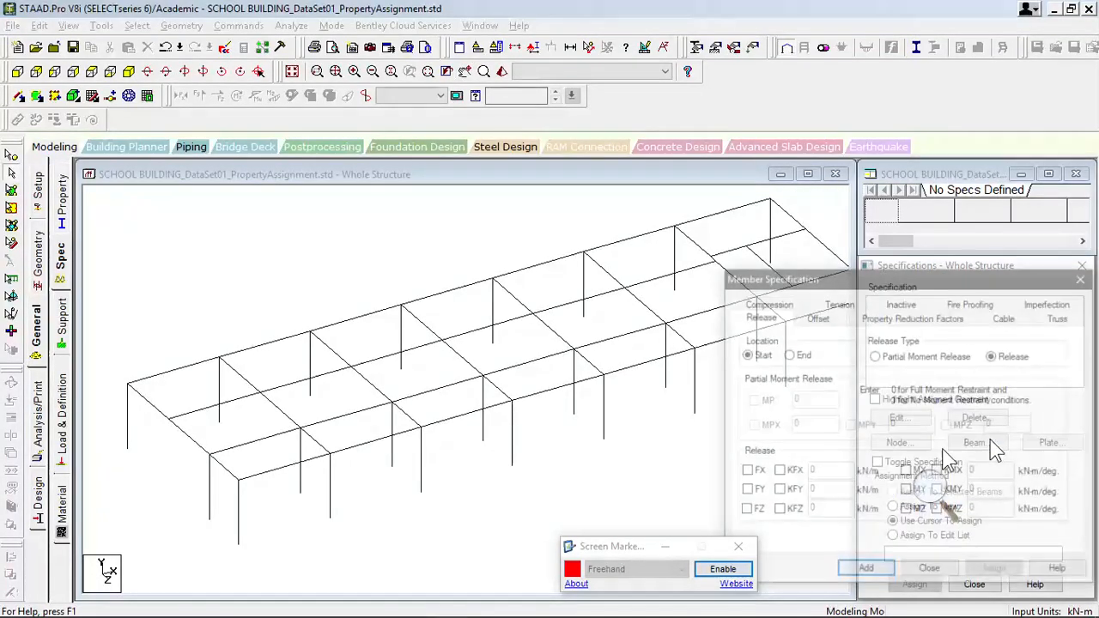
{"action": "left_click_drag", "start_coordinate": [804, 218], "coordinate": [780, 210]}
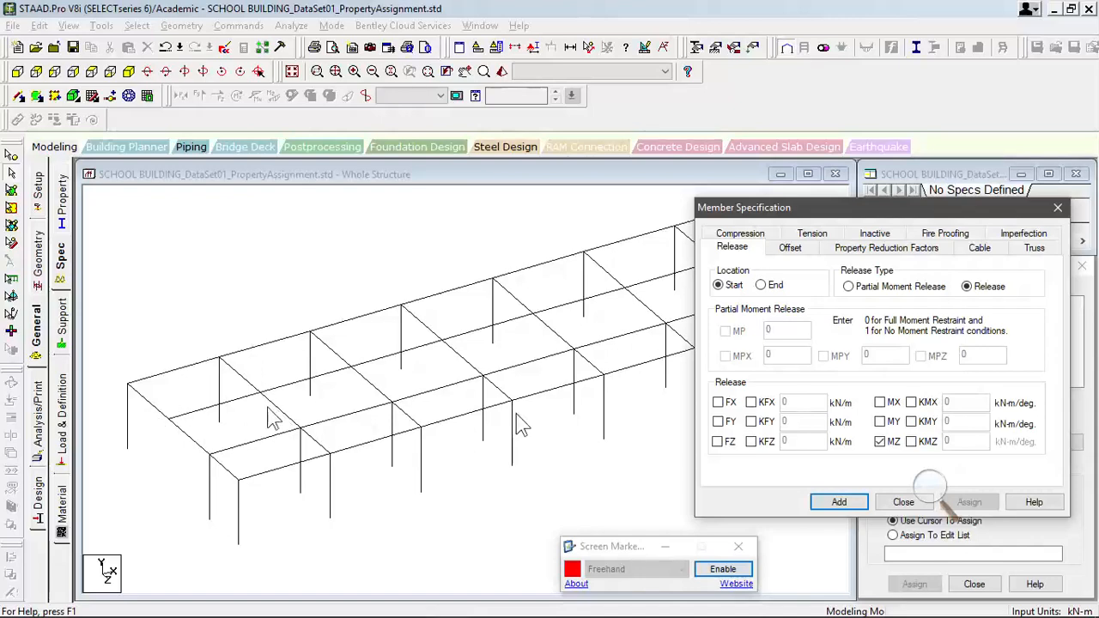
{"action": "left_click", "coordinate": [904, 502]}
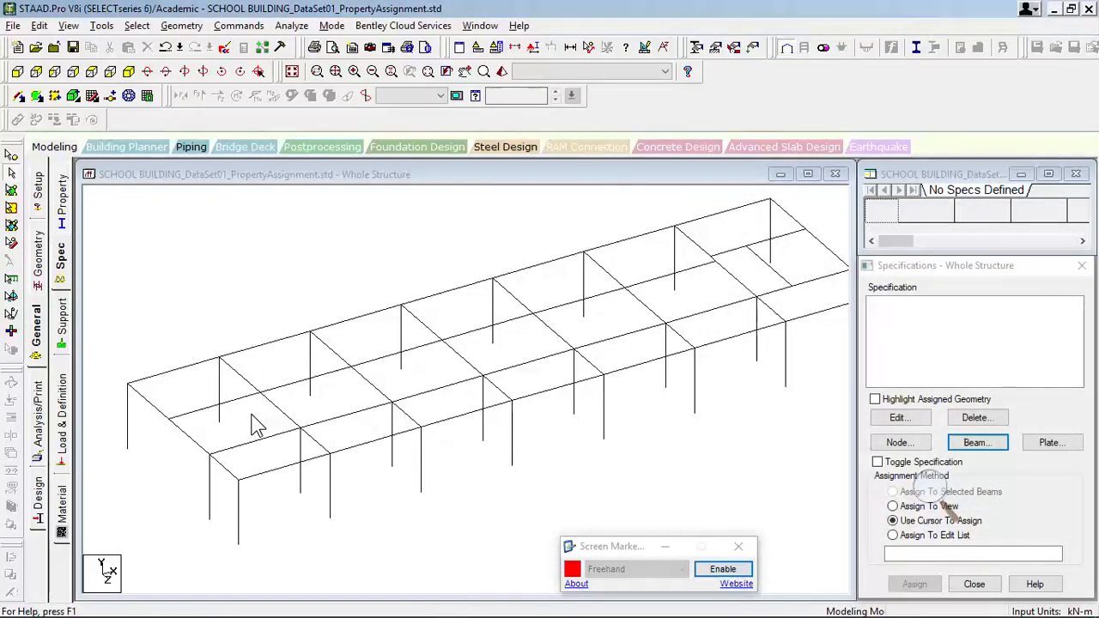
- Display the beam local axes to check the secondary beams' orientation in the near bays, and hide them again
{"action": "key", "text": "shift+o"}
{"action": "scroll", "coordinate": [246, 423], "scroll_direction": "up", "scroll_amount": 2}
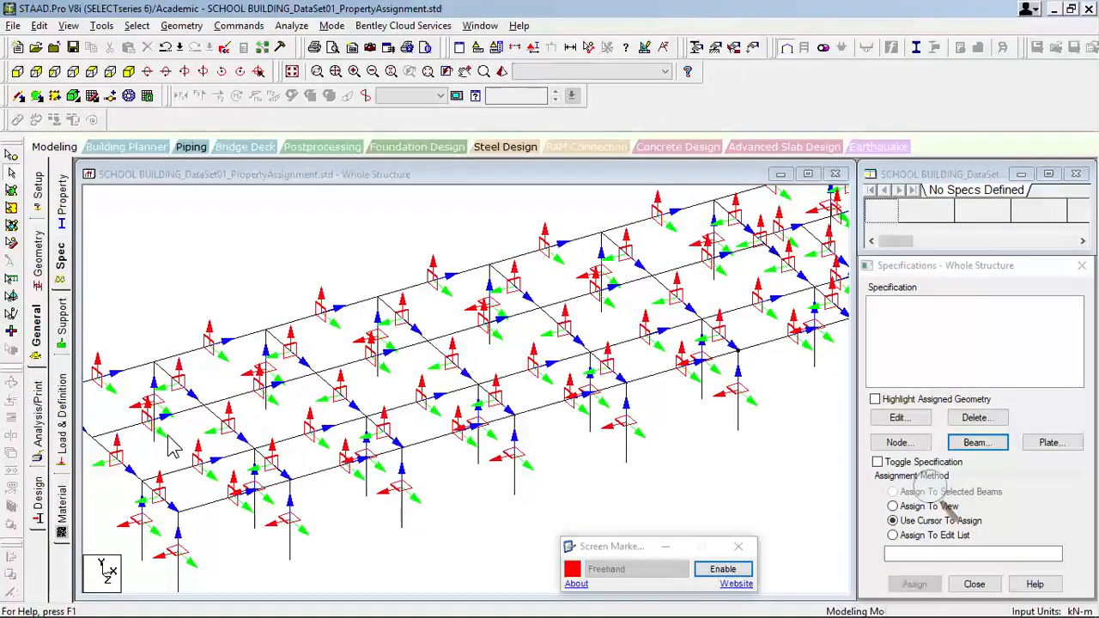
{"action": "middle_click_drag", "start_coordinate": [168, 438], "coordinate": [246, 428]}
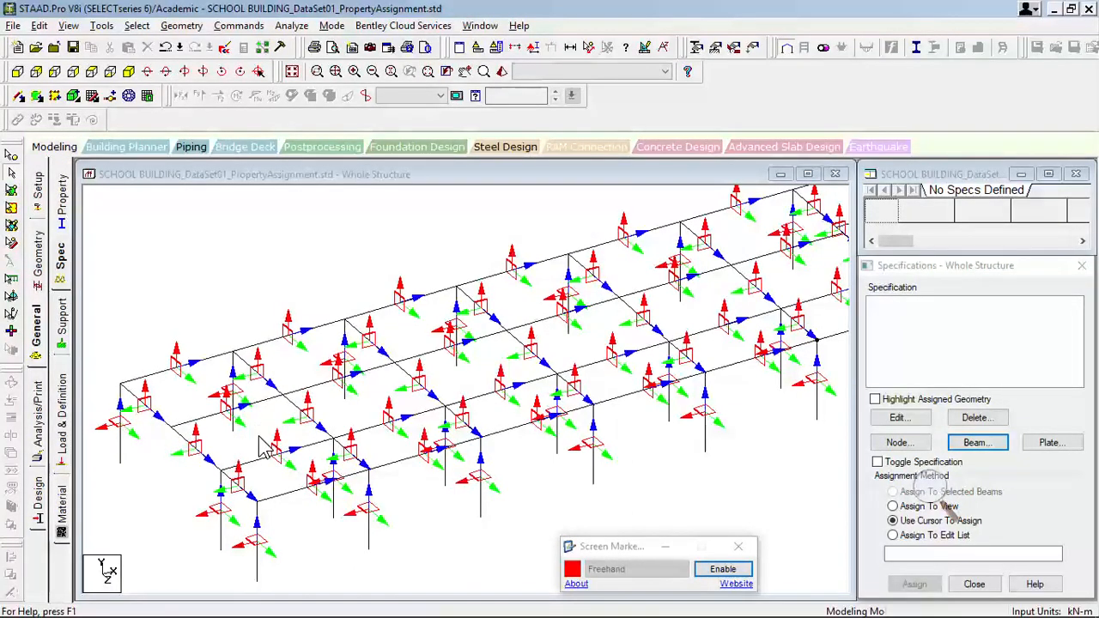
{"action": "key", "text": "shift+o"}
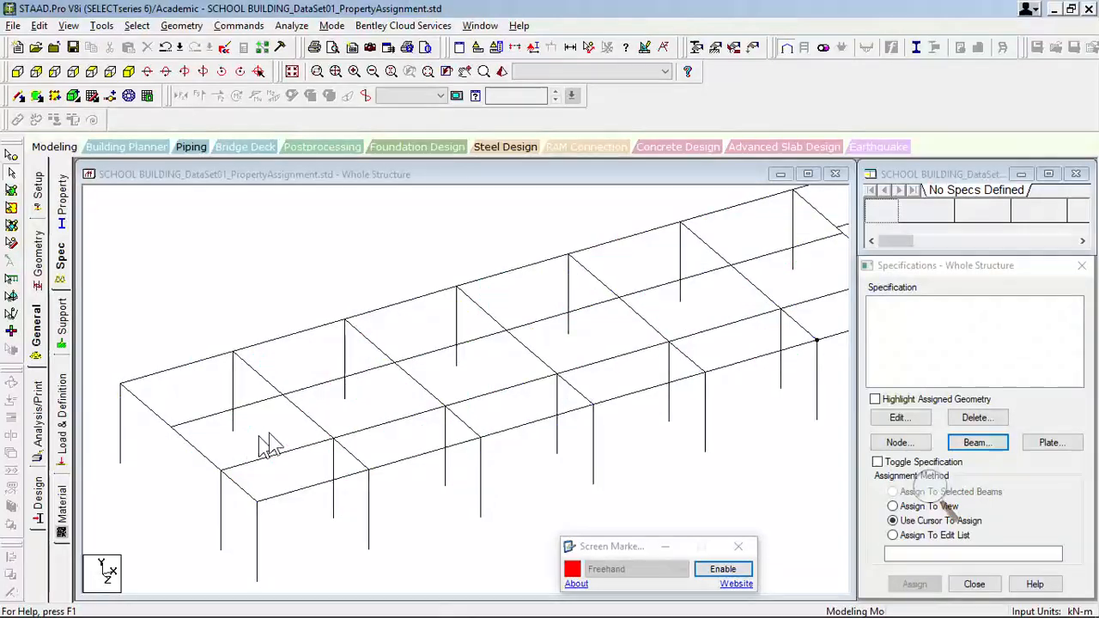
- Add a beam release specification of type Release at the Start location with MZ released
{"action": "left_click", "coordinate": [979, 442]}
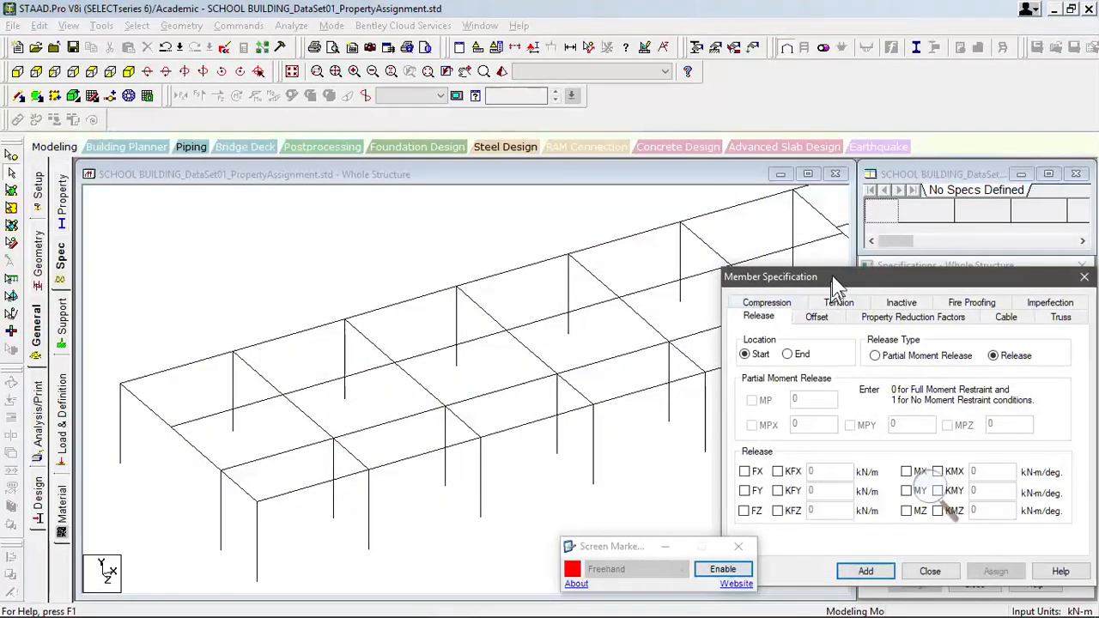
{"action": "left_click_drag", "start_coordinate": [834, 282], "coordinate": [800, 221]}
{"action": "left_click", "coordinate": [872, 449]}
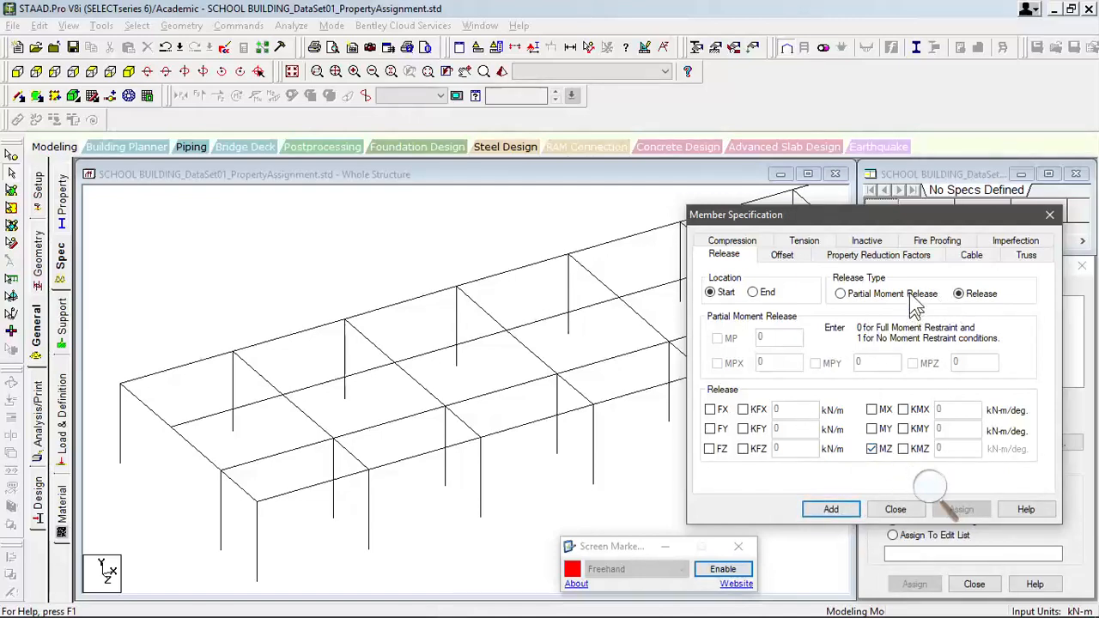
{"action": "left_click_drag", "start_coordinate": [913, 219], "coordinate": [874, 210]}
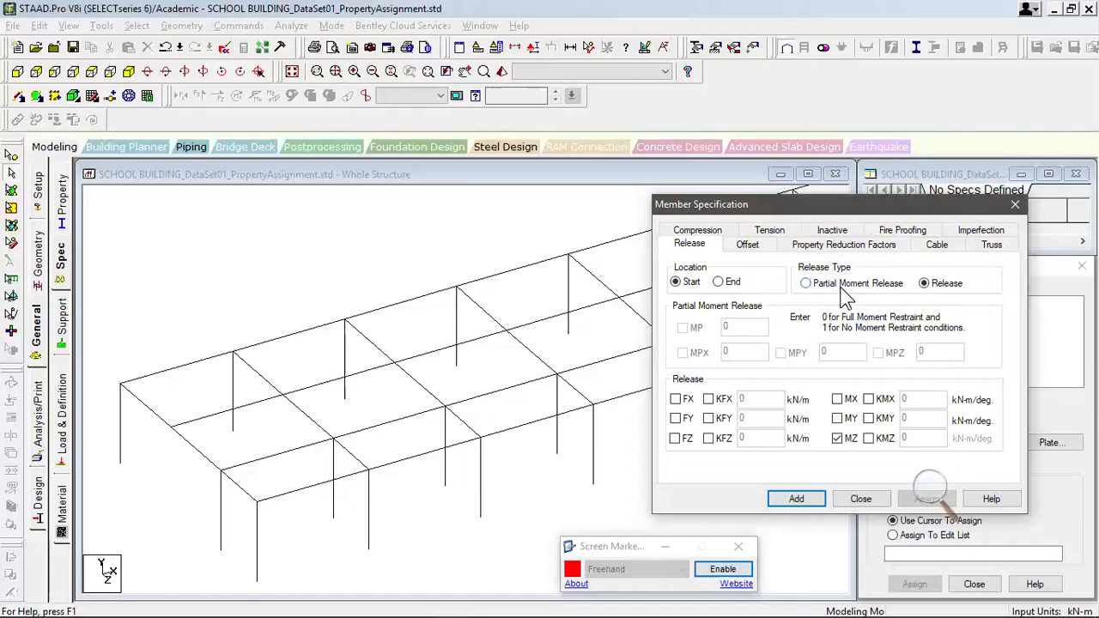
{"action": "key", "text": "ctrl"}
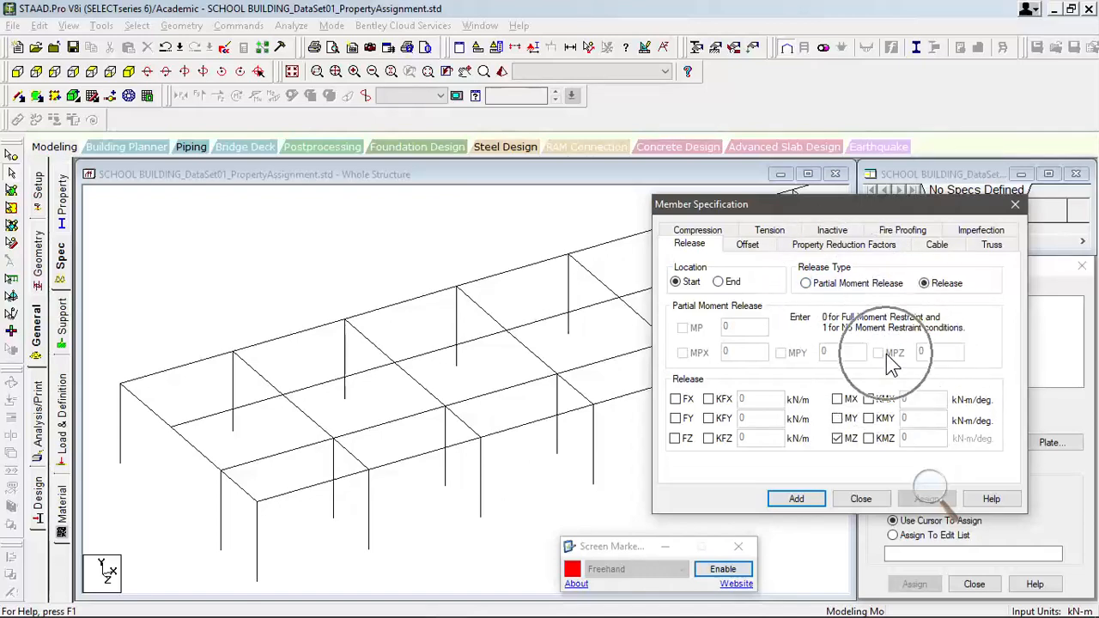
{"action": "left_click", "coordinate": [821, 498]}
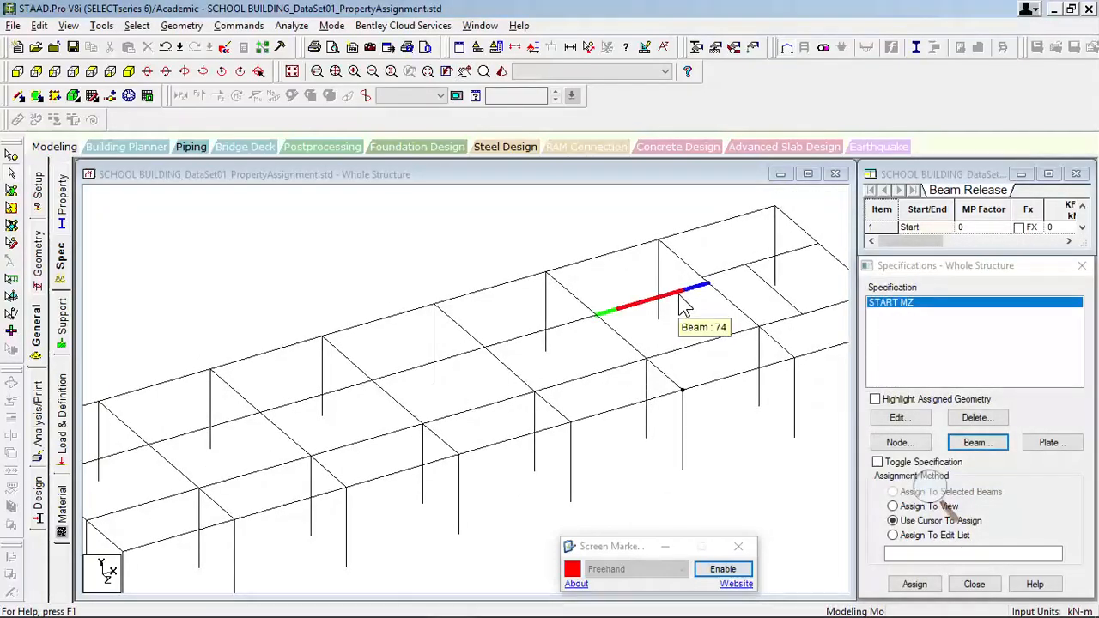
- Add a second beam release specification at the End location with MZ released
{"action": "left_click", "coordinate": [976, 442]}
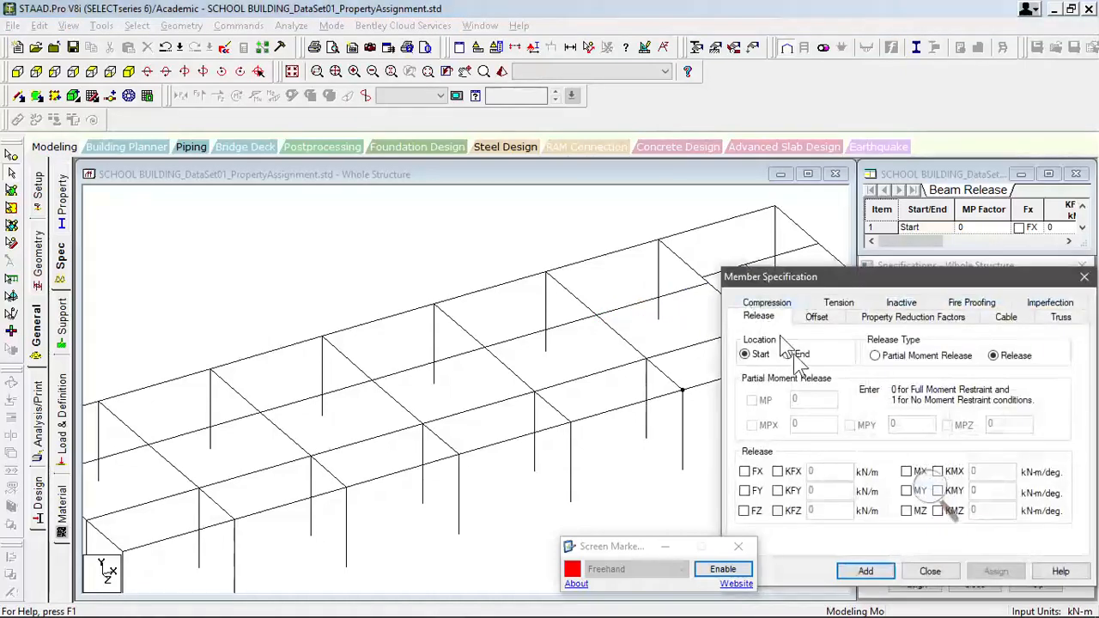
{"action": "left_click", "coordinate": [788, 354]}
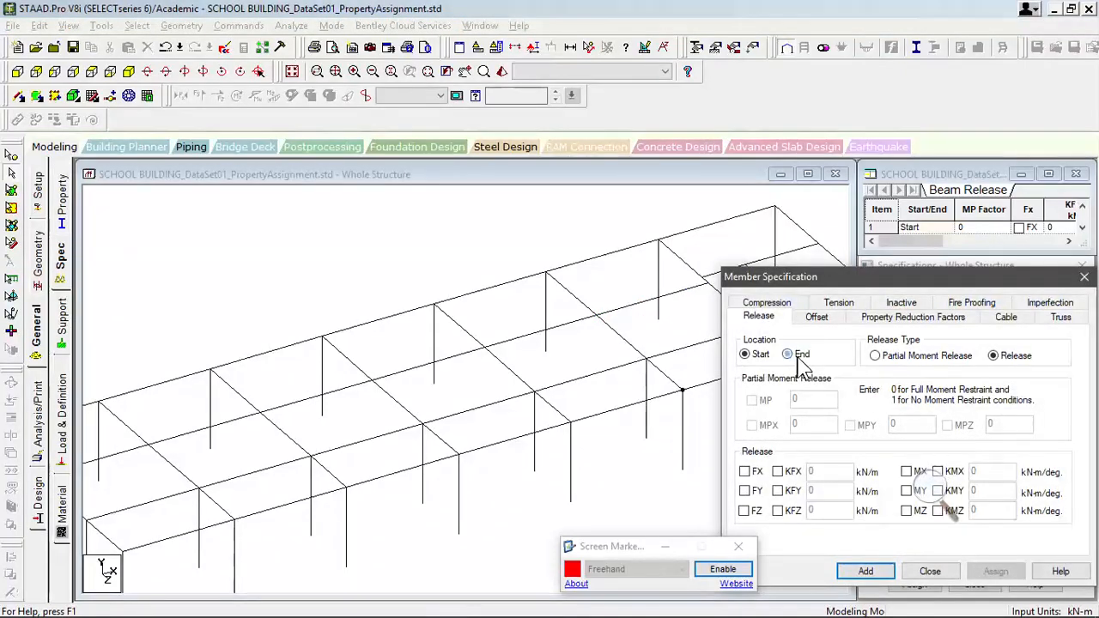
{"action": "left_click", "coordinate": [906, 510]}
{"action": "left_click", "coordinate": [867, 571]}
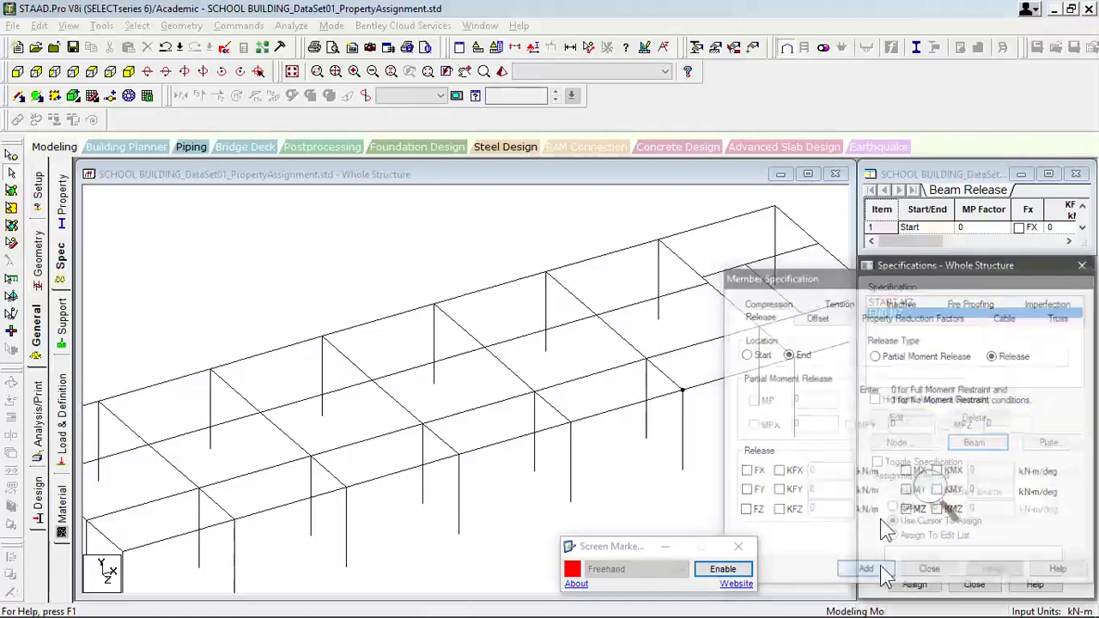
- Assign the START MZ release to the near end bay's secondary beam and the far end bay's first secondary segment and short cross beam
{"action": "left_click", "coordinate": [893, 306]}
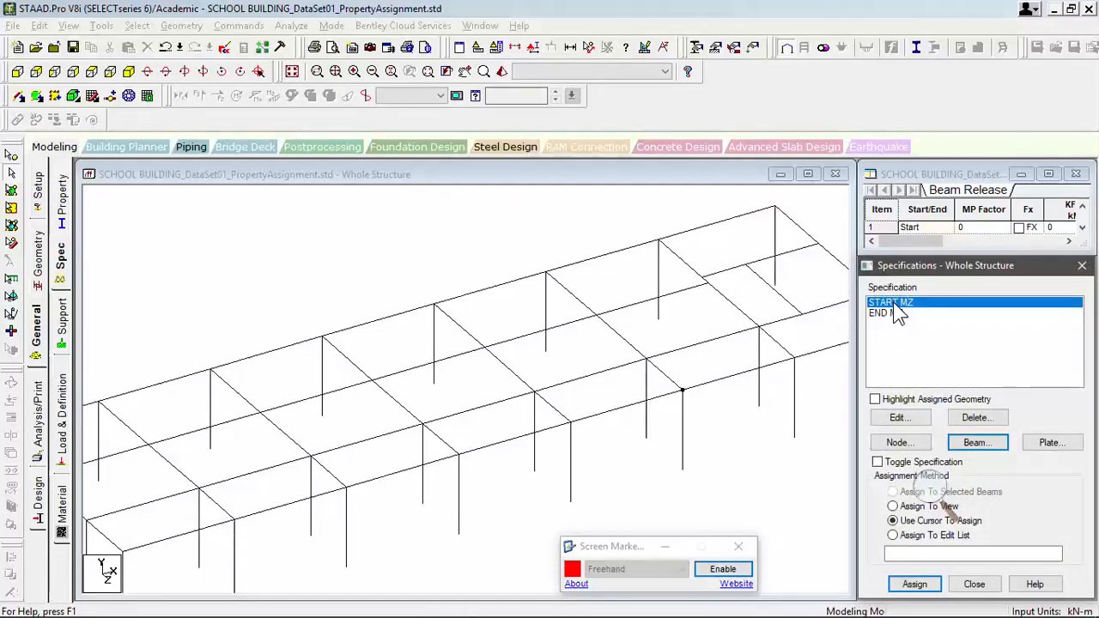
{"action": "scroll", "coordinate": [526, 364], "scroll_direction": "down", "scroll_amount": 2}
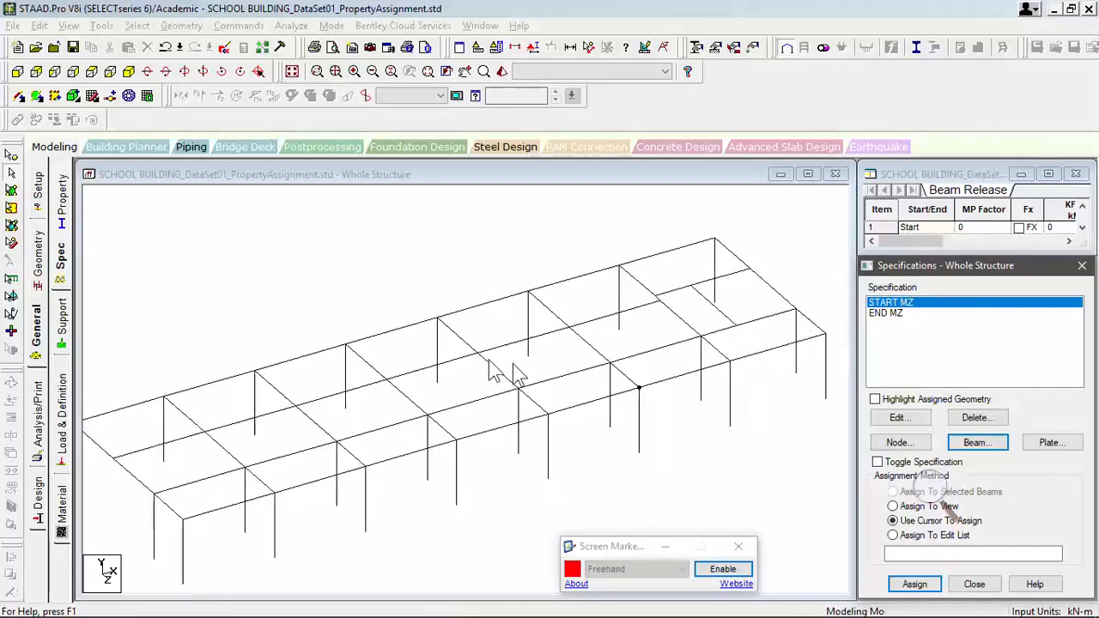
{"action": "middle_click_drag", "start_coordinate": [456, 383], "coordinate": [467, 357]}
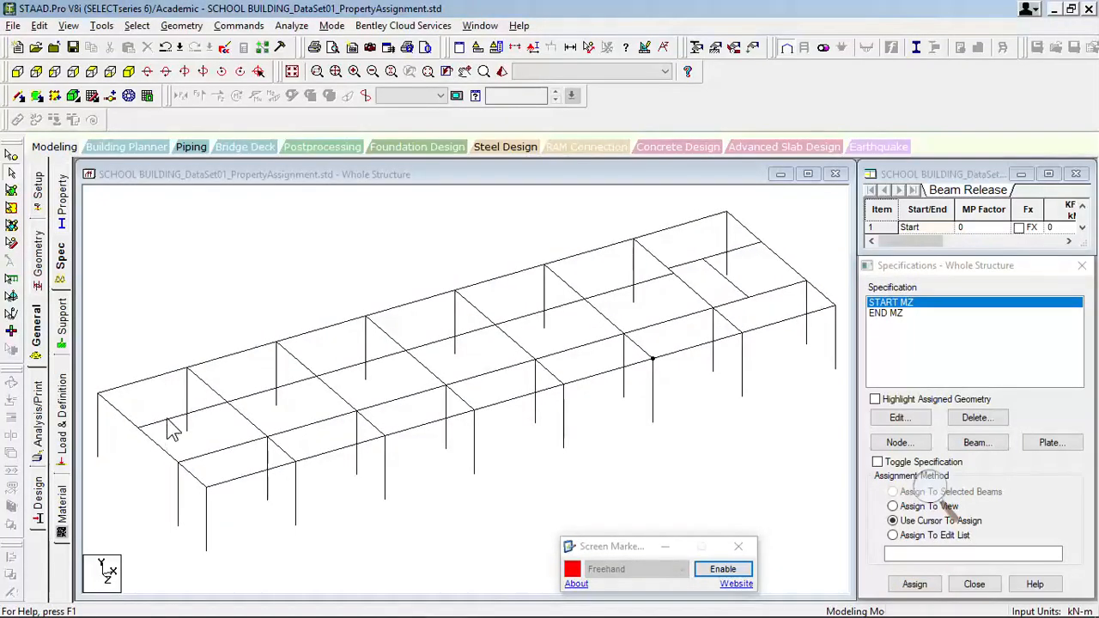
{"action": "left_click", "coordinate": [169, 421]}
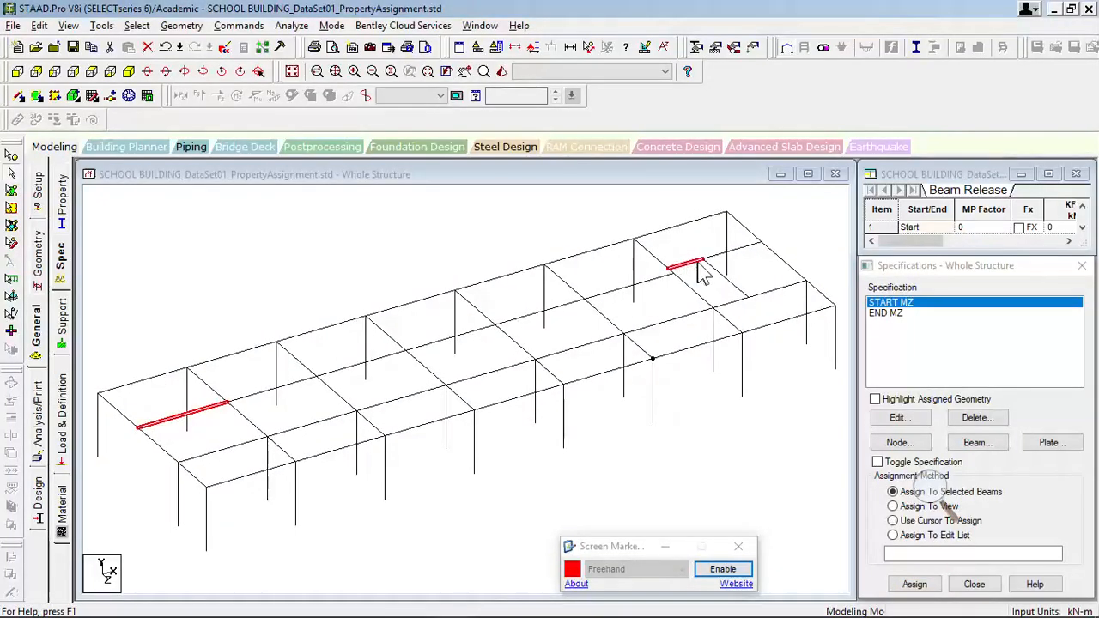
{"action": "left_click", "coordinate": [725, 288], "text": "ctrl"}
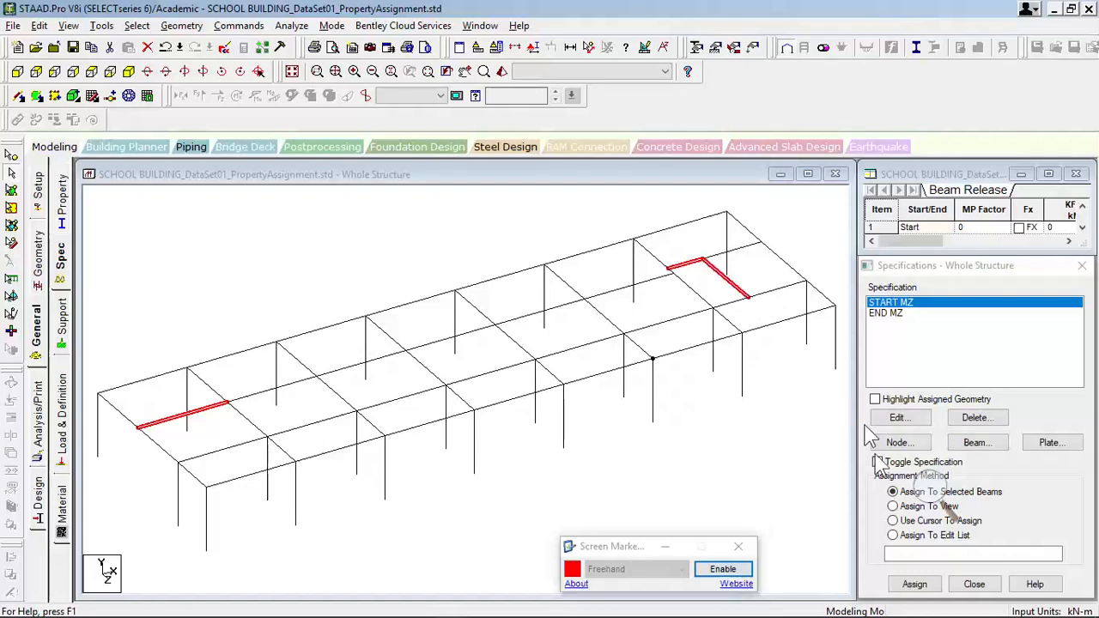
{"action": "left_click", "coordinate": [914, 584]}
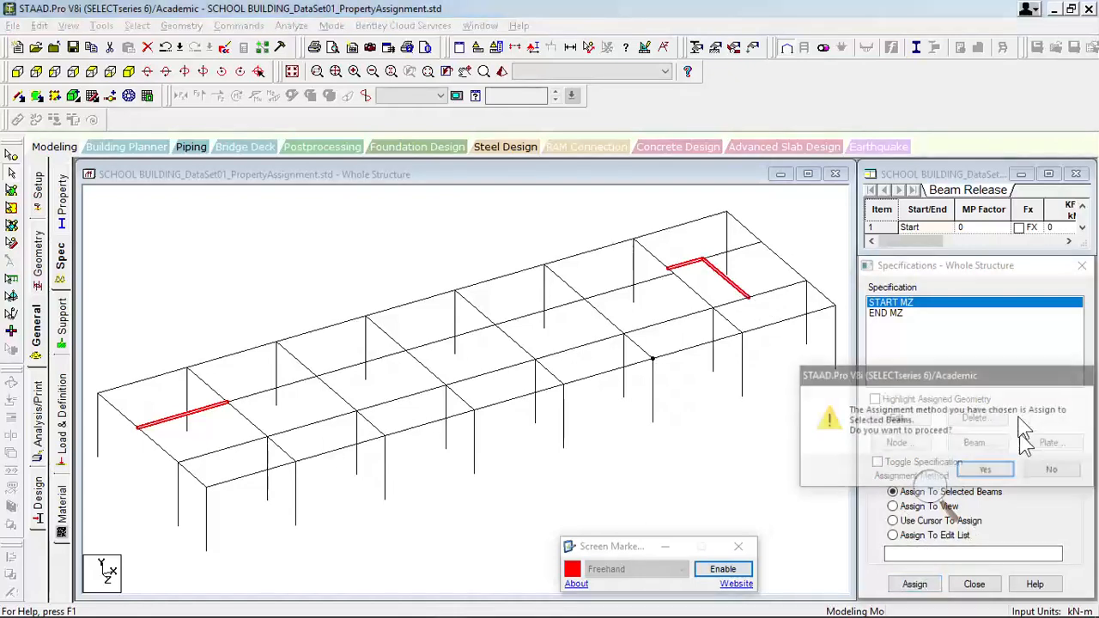
{"action": "left_click", "coordinate": [985, 469]}
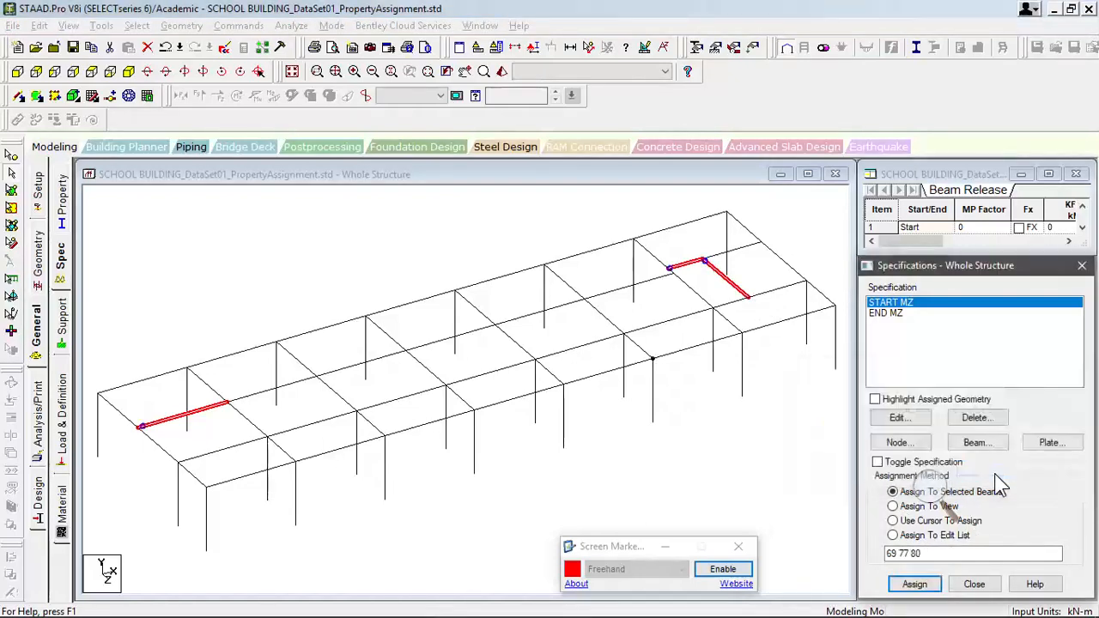
- Assign the END MZ release to the second-to-last bay's secondary beam and the far end bay's outer secondary segment and short cross beam
{"action": "left_click", "coordinate": [817, 392]}
{"action": "left_click", "coordinate": [892, 312]}
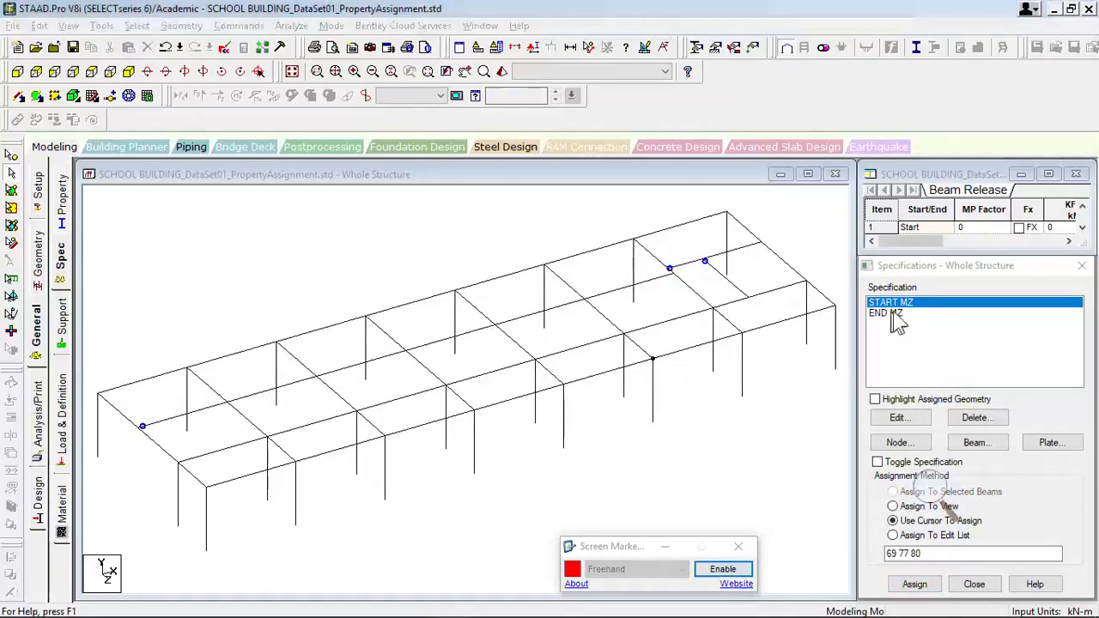
{"action": "left_click", "coordinate": [653, 282]}
{"action": "left_click", "coordinate": [753, 245], "text": "ctrl"}
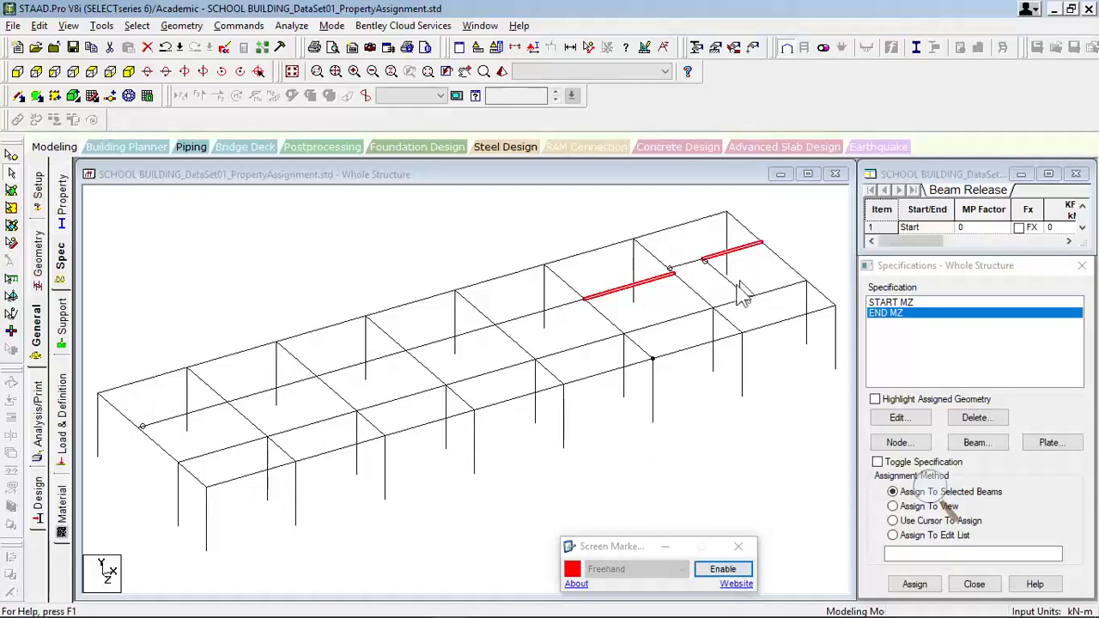
{"action": "left_click", "coordinate": [737, 287], "text": "ctrl"}
{"action": "left_click", "coordinate": [910, 584]}
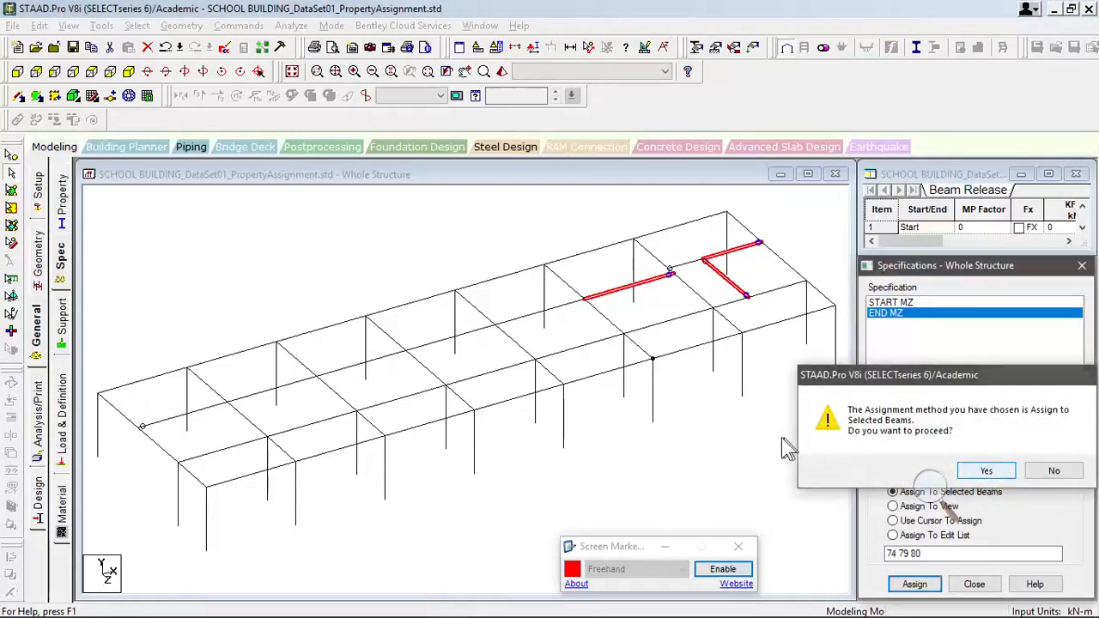
{"action": "key", "text": "Return"}
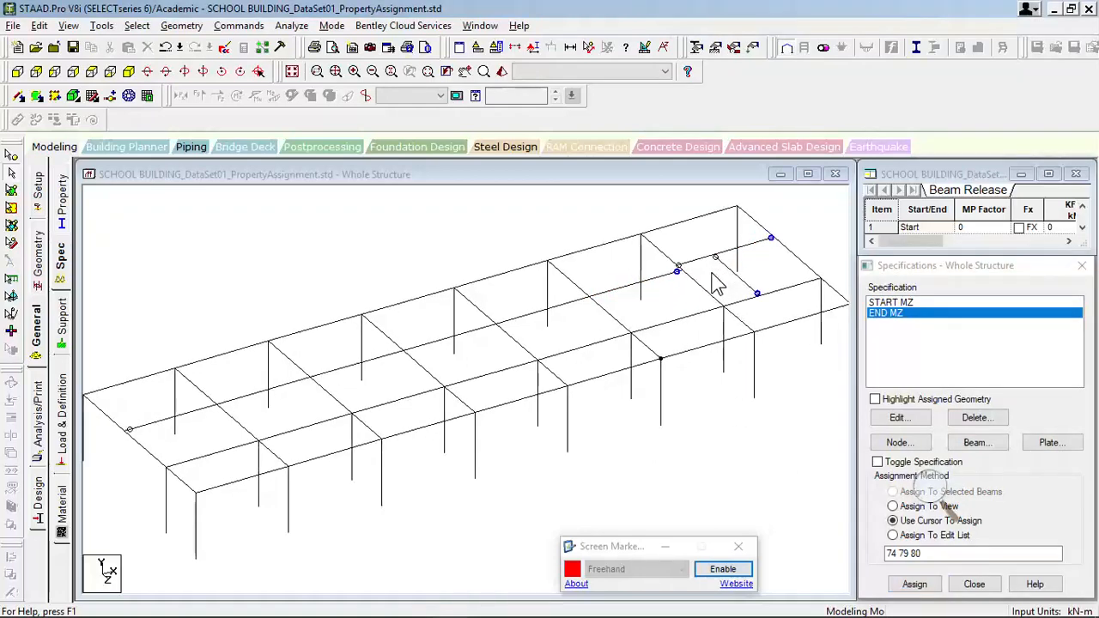
- Examine where the START MZ and END MZ releases are applied, focusing on the secondary beams of the far end bay
{"action": "left_click", "coordinate": [881, 301]}
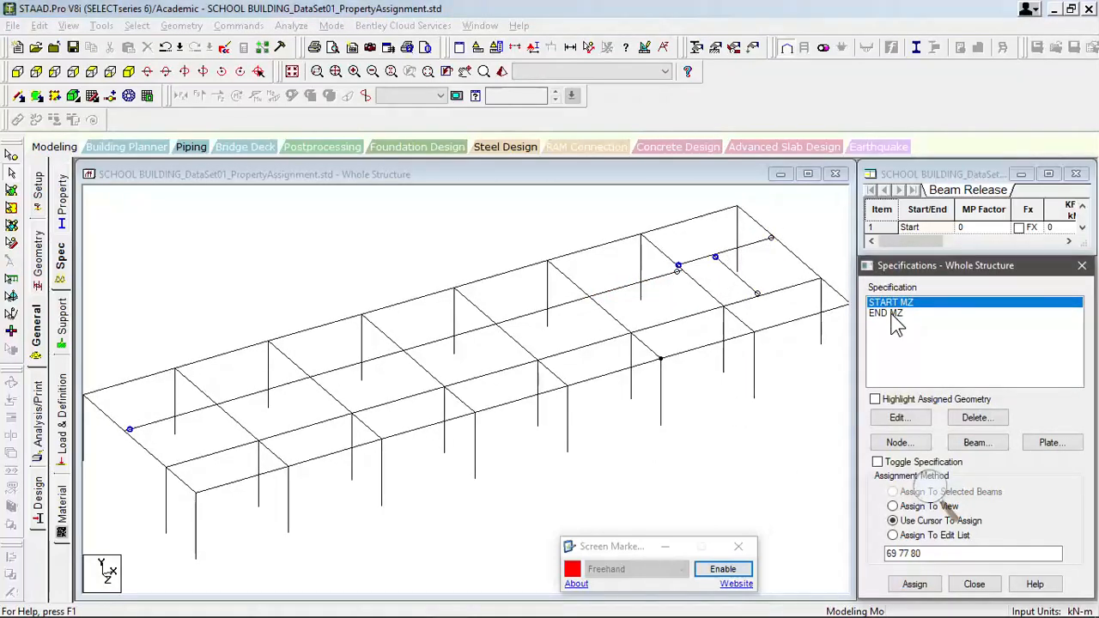
{"action": "left_click", "coordinate": [885, 315]}
{"action": "scroll", "coordinate": [739, 287], "scroll_direction": "up", "scroll_amount": 5}
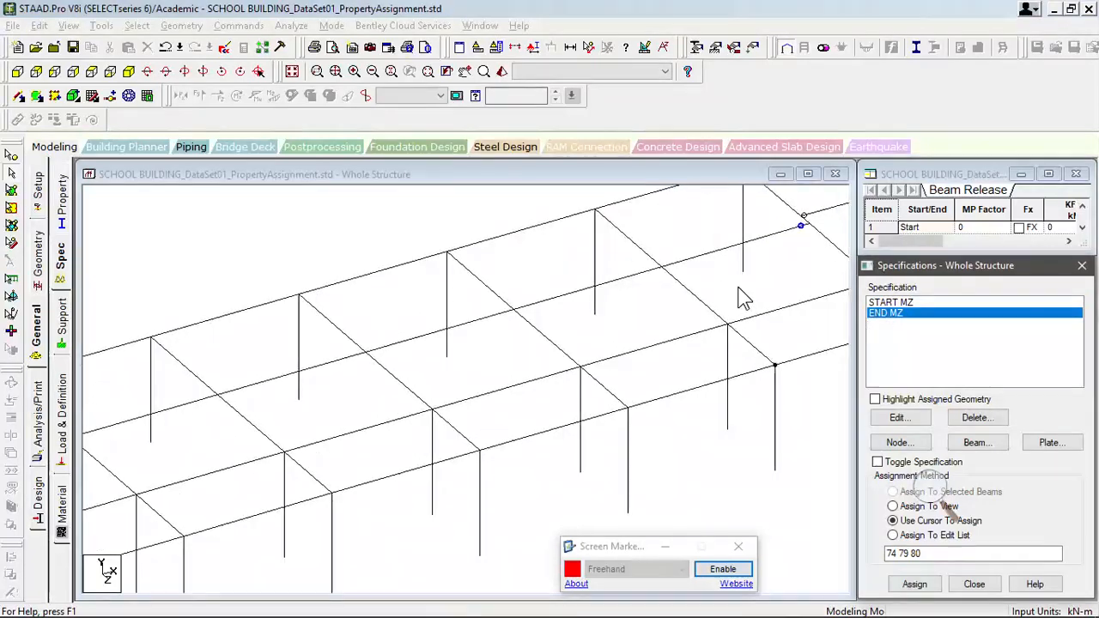
{"action": "middle_click_drag", "start_coordinate": [548, 382], "coordinate": [171, 532]}
{"action": "scroll", "coordinate": [281, 490], "scroll_direction": "up", "scroll_amount": 5}
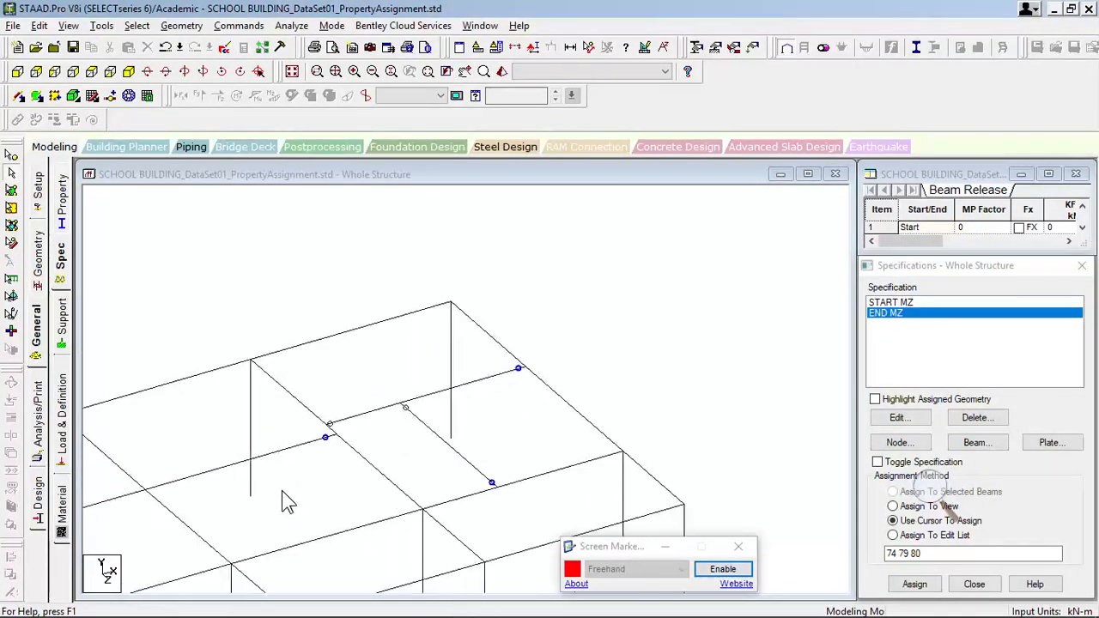
{"action": "scroll", "coordinate": [281, 491], "scroll_direction": "up", "scroll_amount": 2}
{"action": "middle_click_drag", "start_coordinate": [527, 467], "coordinate": [506, 399]}
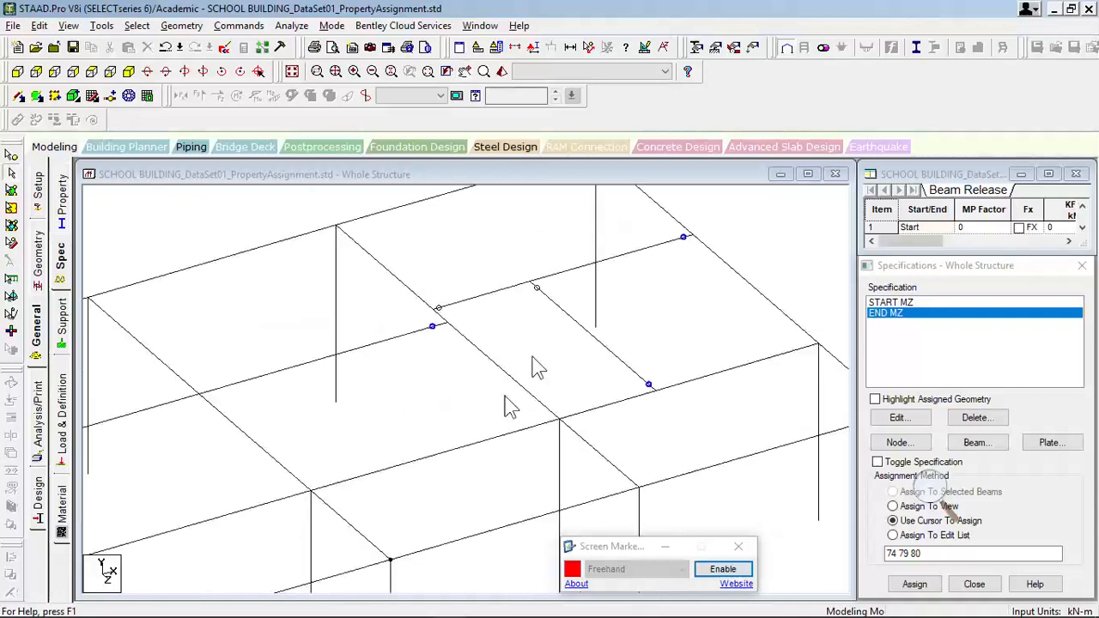
{"action": "scroll", "coordinate": [546, 344], "scroll_direction": "up", "scroll_amount": 1}
{"action": "scroll", "coordinate": [564, 338], "scroll_direction": "up", "scroll_amount": 1}
{"action": "middle_click_drag", "start_coordinate": [550, 353], "coordinate": [468, 412]}
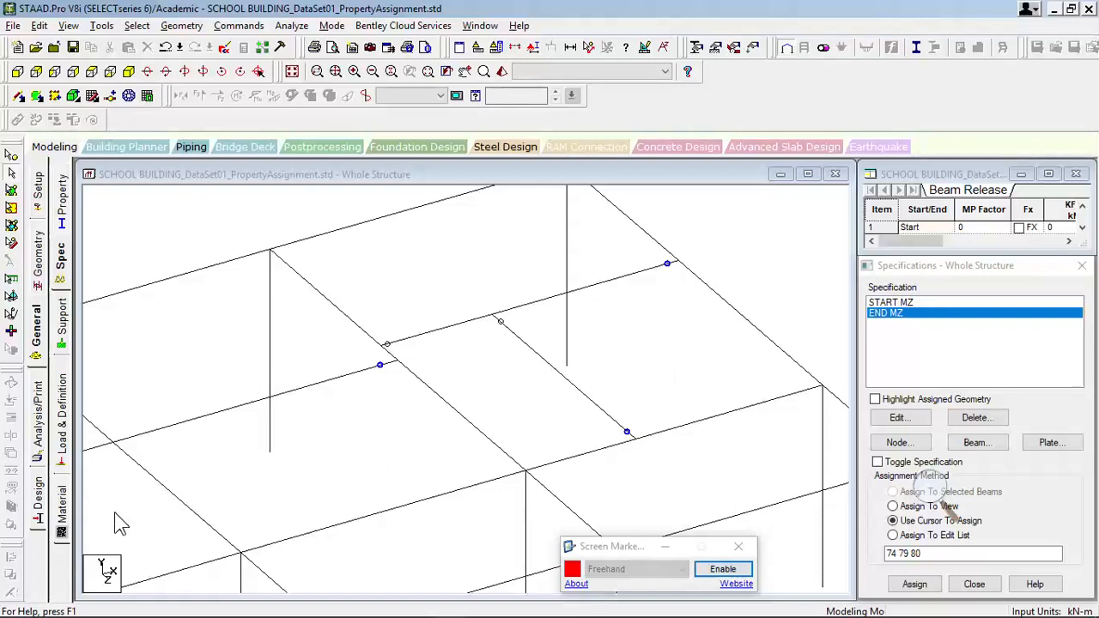
- Switch to the Mud Alley Project model and examine its floor framing with full member sections displayed
{"action": "middle_click_drag", "start_coordinate": [263, 469], "coordinate": [350, 429]}
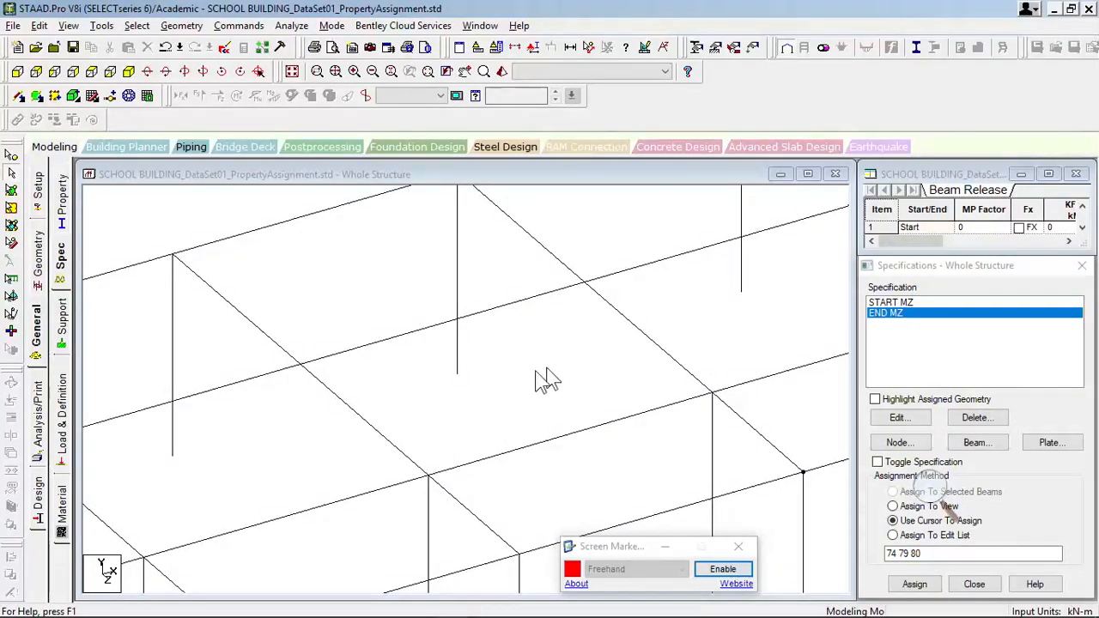
{"action": "middle_click_drag", "start_coordinate": [500, 388], "coordinate": [631, 331]}
{"action": "mouse_move", "coordinate": [434, 592]}
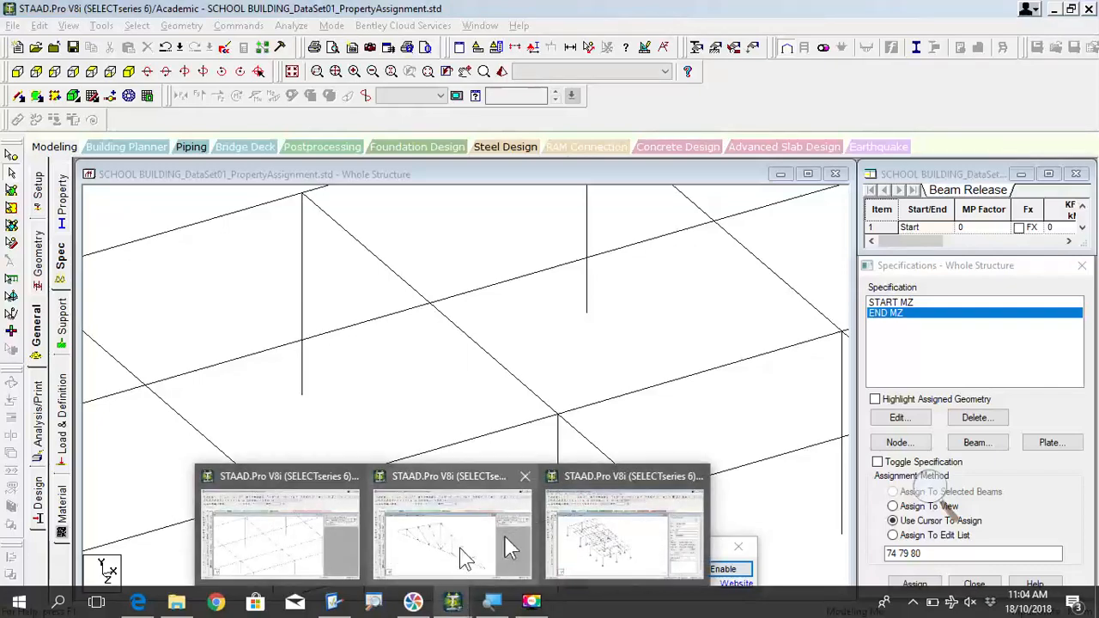
{"action": "left_click", "coordinate": [567, 536]}
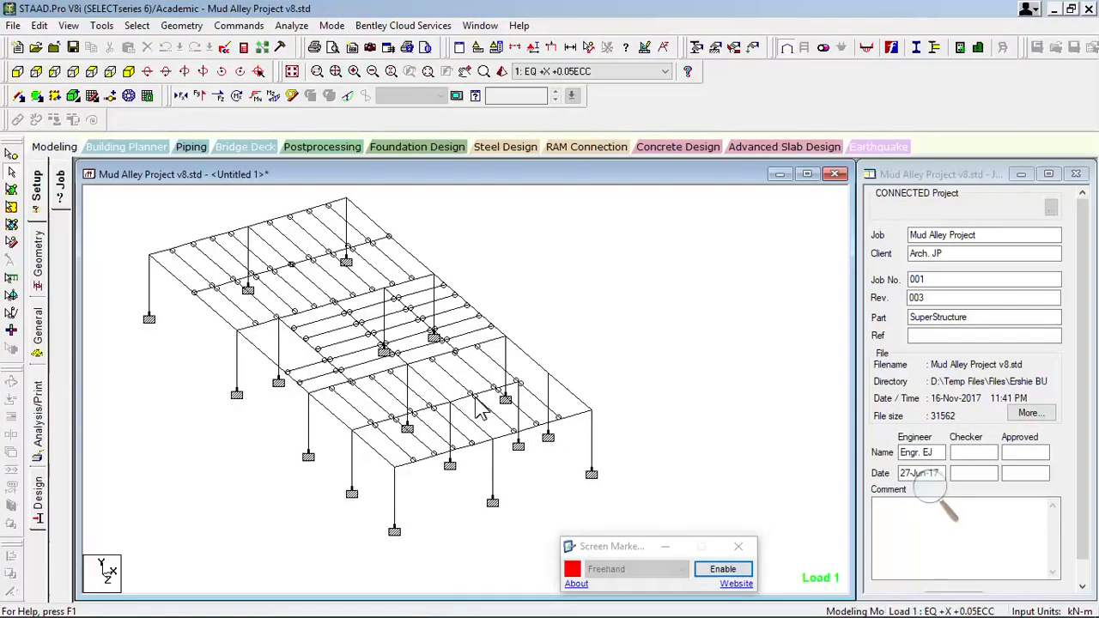
{"action": "middle_click_drag", "start_coordinate": [526, 412], "coordinate": [604, 415]}
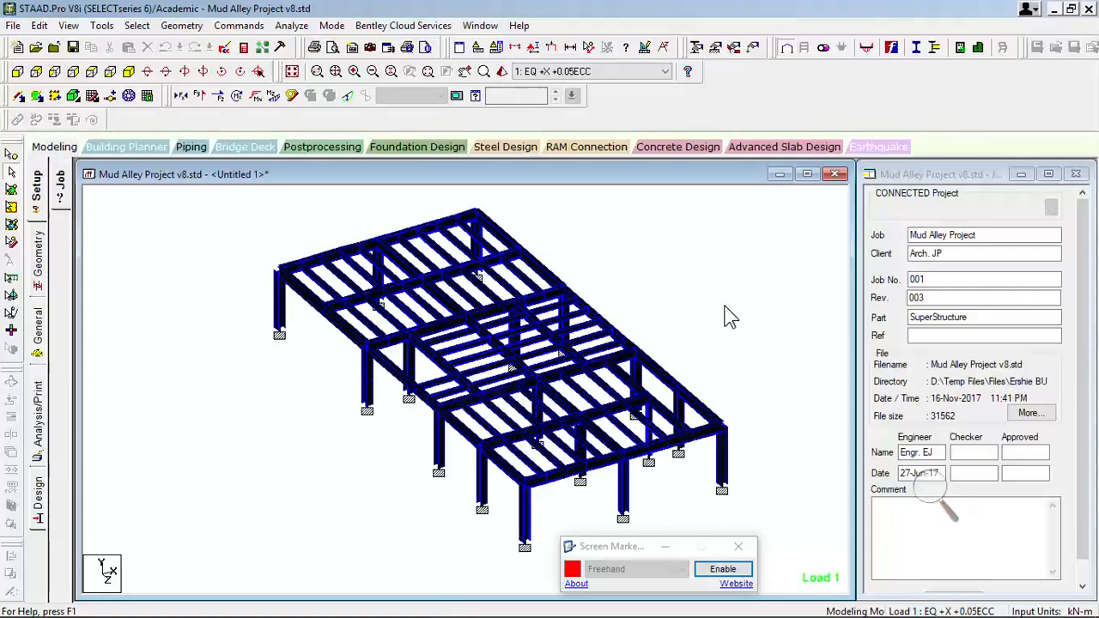
{"action": "scroll", "coordinate": [516, 343], "scroll_direction": "up", "scroll_amount": 4}
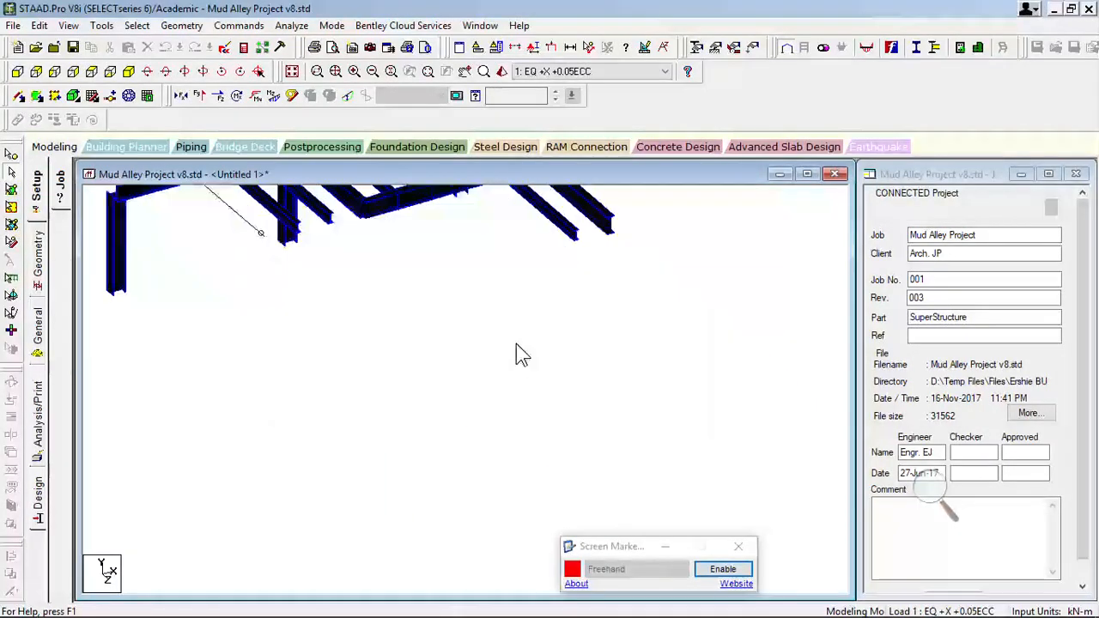
{"action": "middle_click_drag", "start_coordinate": [621, 297], "coordinate": [538, 343]}
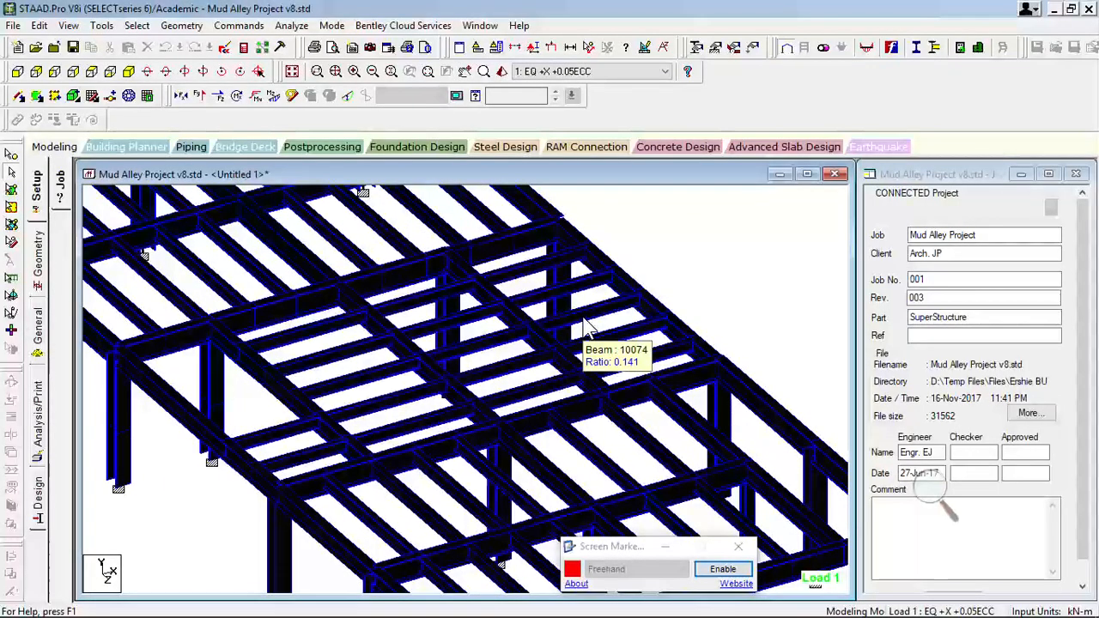
- Return to the line display and examine the end releases of the closely spaced secondary beams in the middle bay
{"action": "left_click", "coordinate": [583, 318]}
{"action": "left_click", "coordinate": [588, 327]}
{"action": "scroll", "coordinate": [479, 389], "scroll_direction": "up", "scroll_amount": 5}
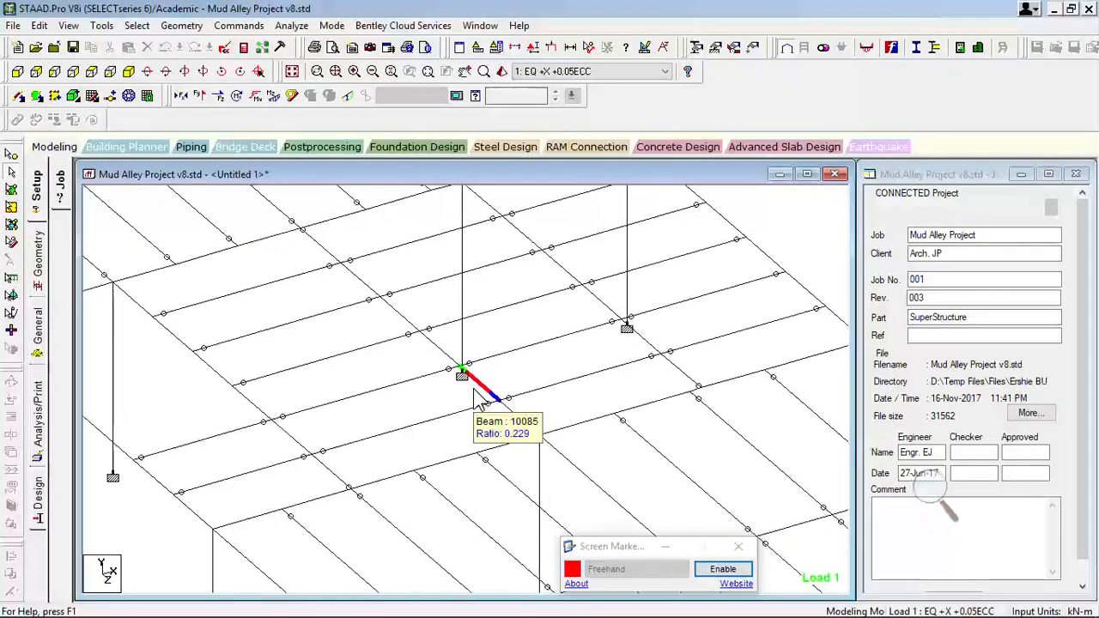
{"action": "middle_click_drag", "start_coordinate": [571, 310], "coordinate": [512, 404]}
{"action": "scroll", "coordinate": [382, 381], "scroll_direction": "up", "scroll_amount": 1}
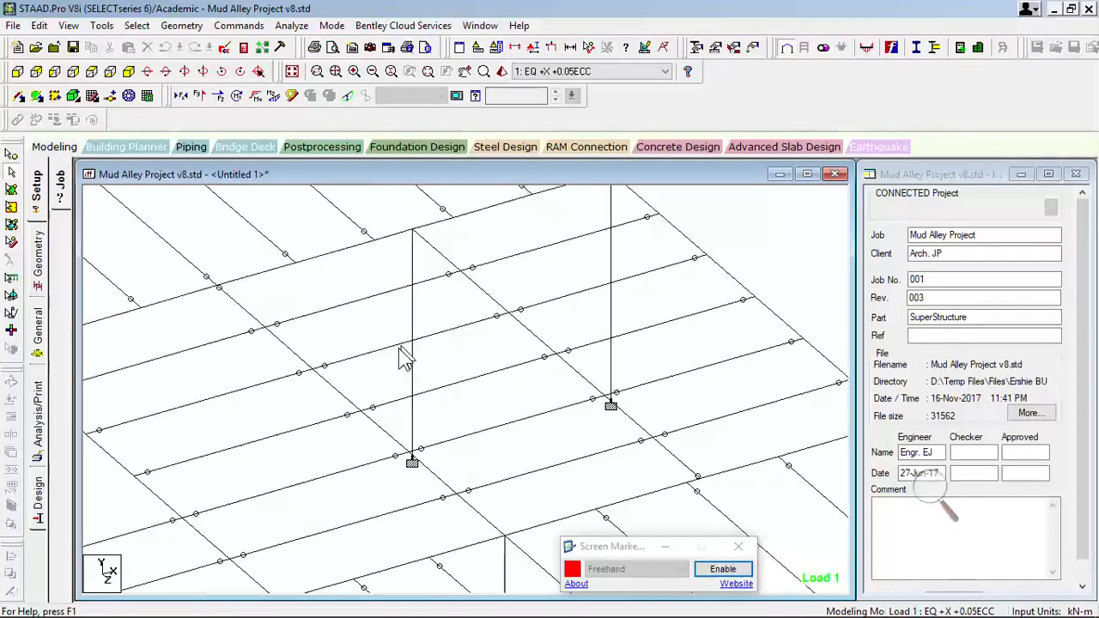
{"action": "middle_click_drag", "start_coordinate": [401, 384], "coordinate": [620, 382]}
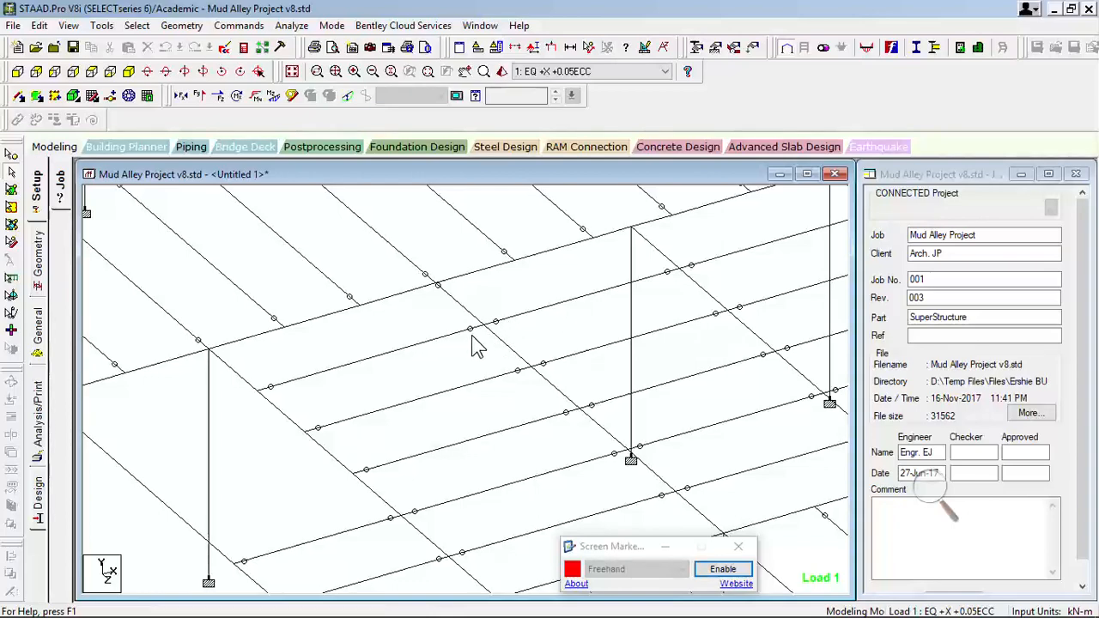
{"action": "scroll", "coordinate": [438, 341], "scroll_direction": "up", "scroll_amount": 7}
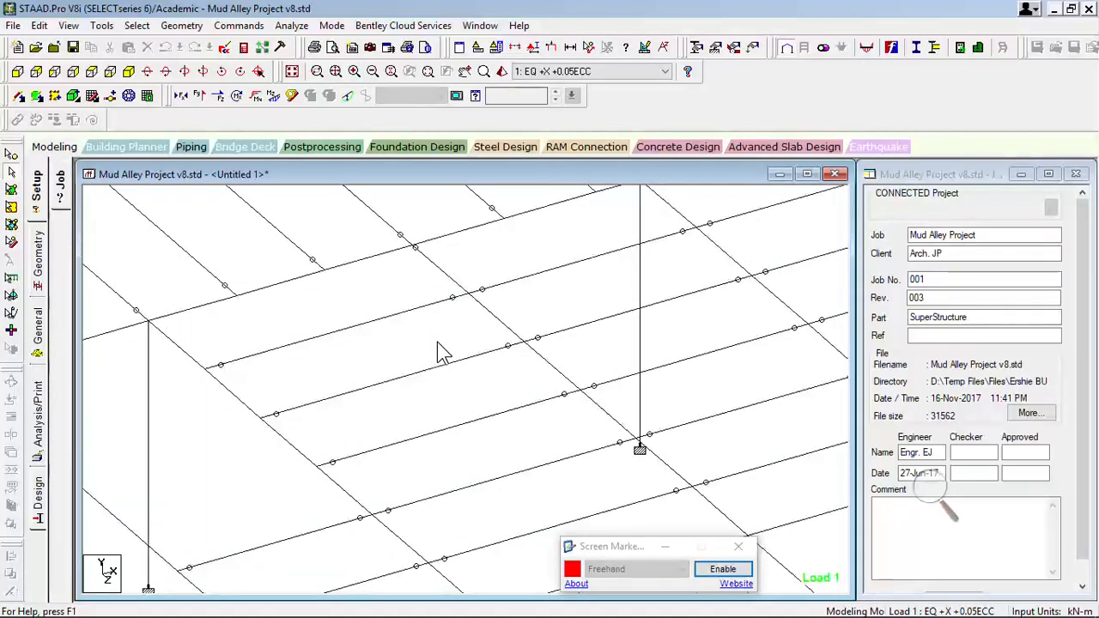
{"action": "middle_click_drag", "start_coordinate": [438, 341], "coordinate": [540, 467]}
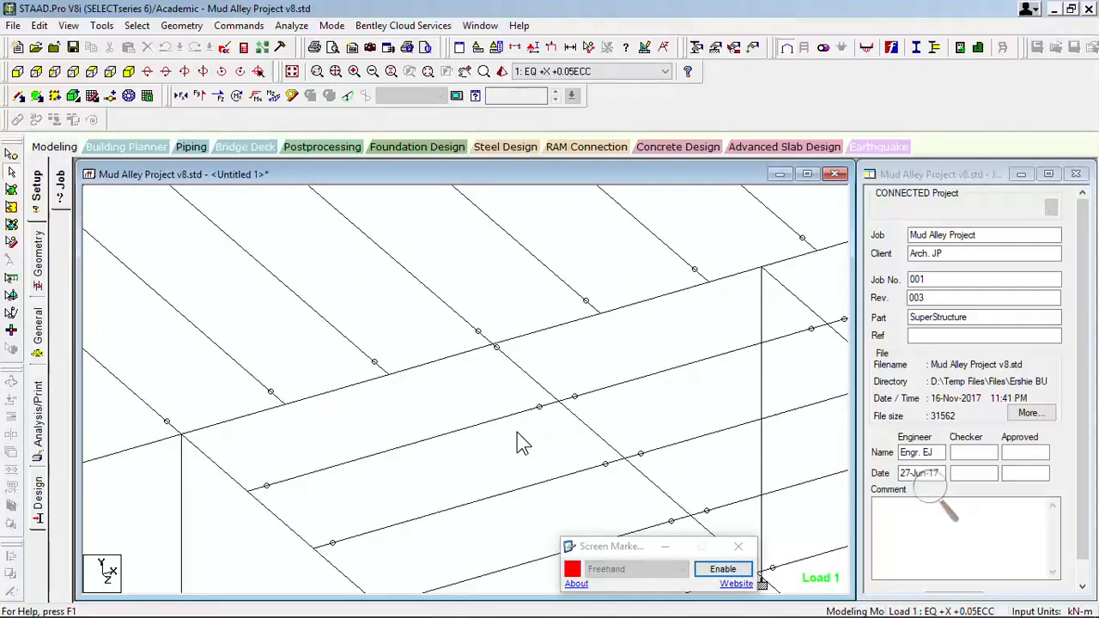
- Render the middle bay's first secondary beam with its two supporting beam segments in 3D, inspect their connection, and close the rendered view
{"action": "left_click", "coordinate": [524, 412]}
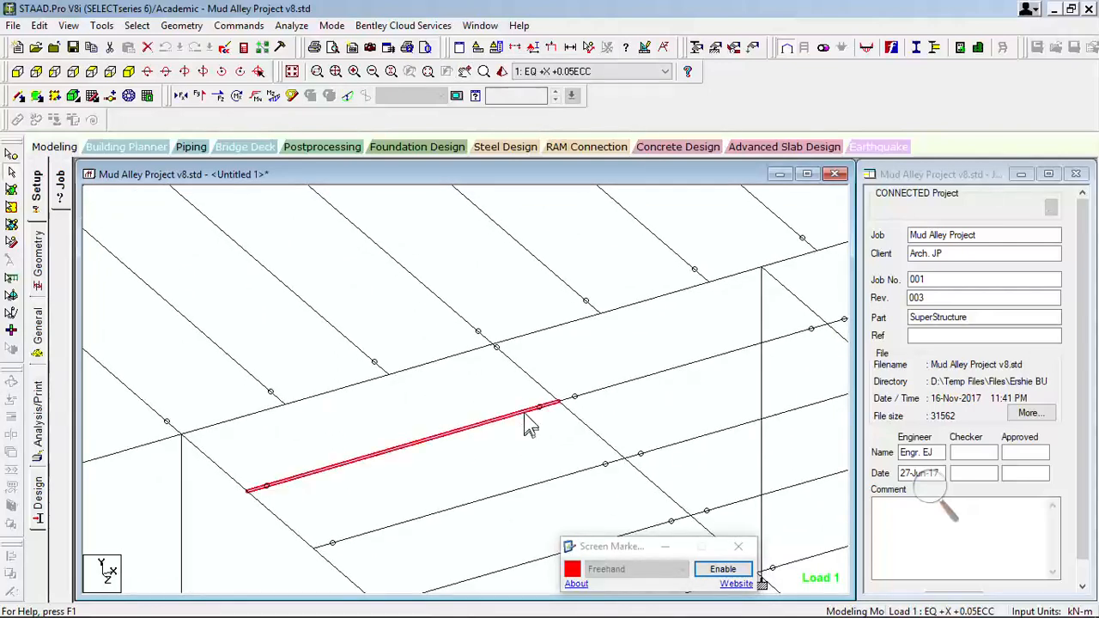
{"action": "left_click", "coordinate": [573, 416], "text": "ctrl"}
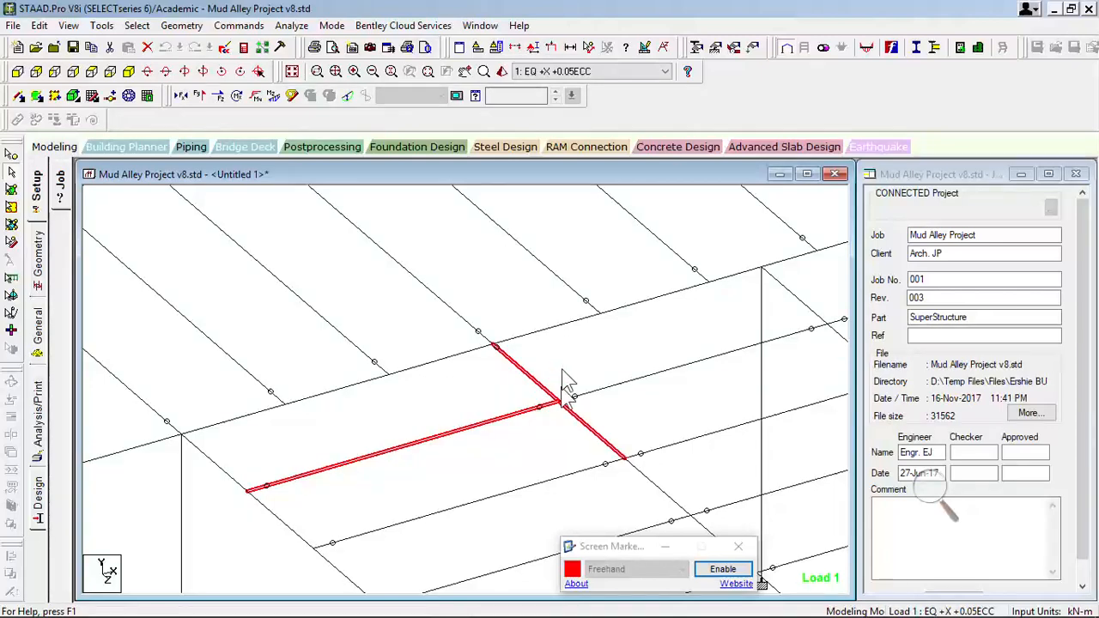
{"action": "key", "text": "ctrl+r"}
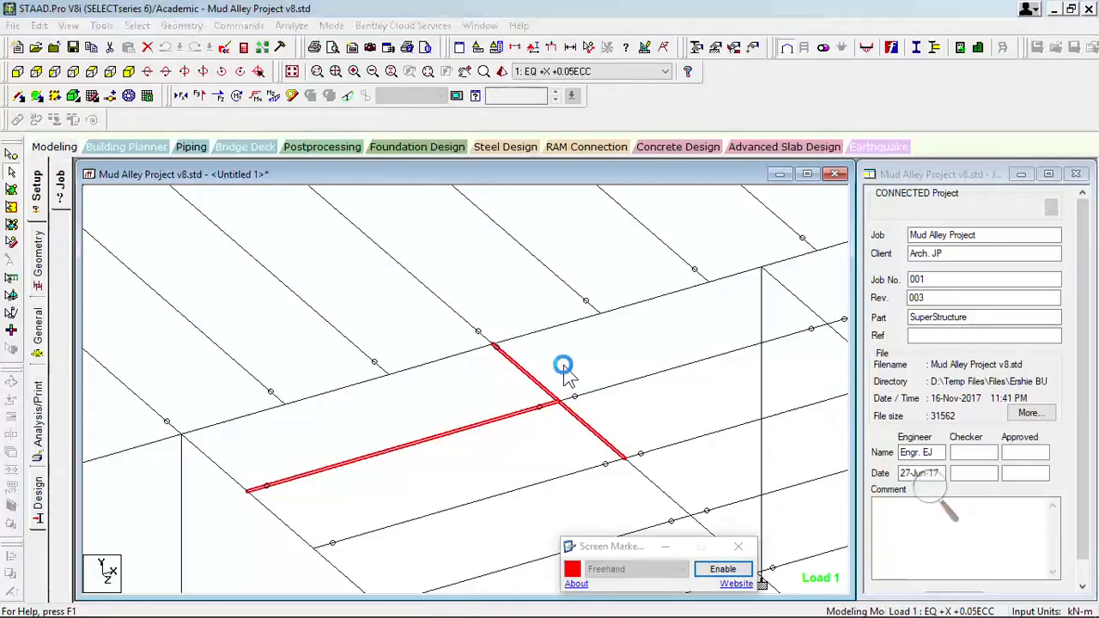
{"action": "left_click_drag", "start_coordinate": [654, 326], "coordinate": [462, 238]}
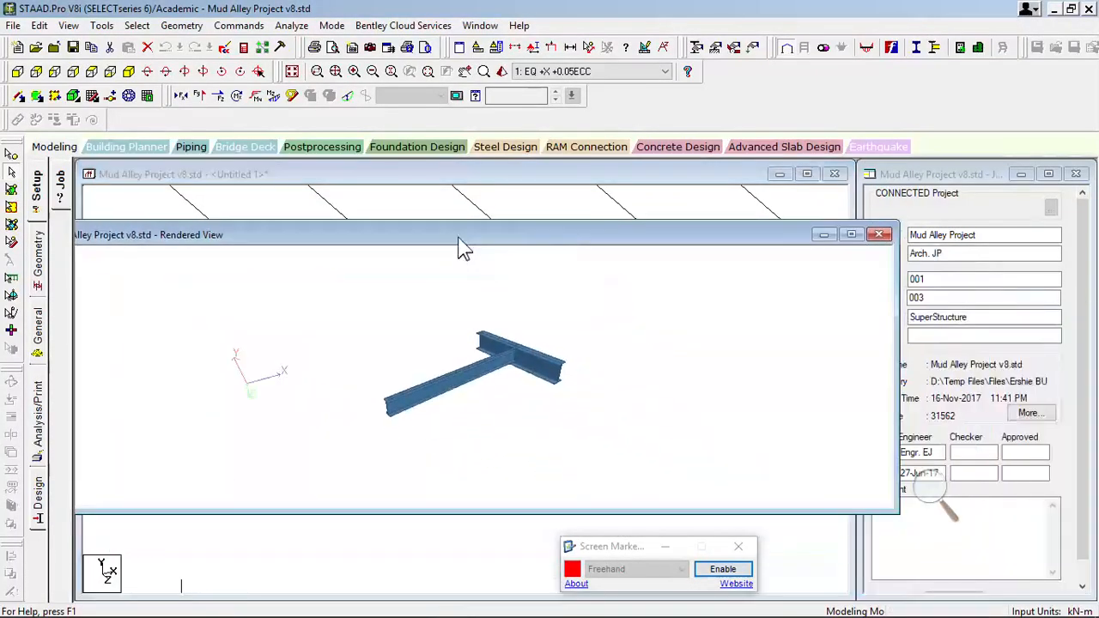
{"action": "scroll", "coordinate": [497, 362], "scroll_direction": "up", "scroll_amount": 3}
{"action": "scroll", "coordinate": [496, 362], "scroll_direction": "up", "scroll_amount": 5}
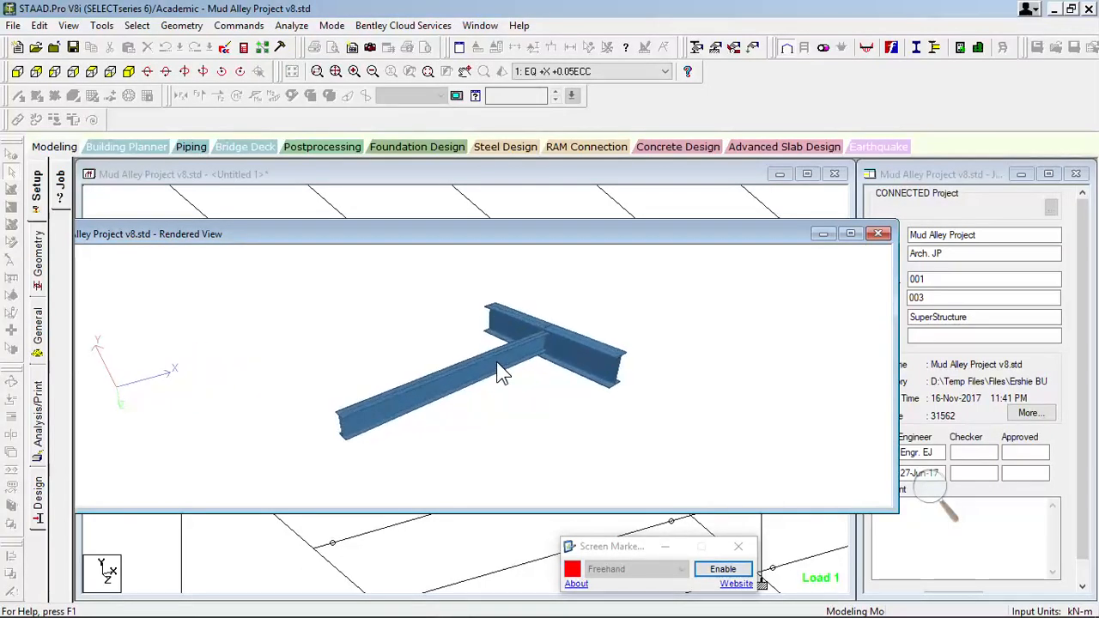
{"action": "middle_click_drag", "start_coordinate": [683, 332], "coordinate": [675, 377]}
{"action": "scroll", "coordinate": [661, 339], "scroll_direction": "up", "scroll_amount": 4}
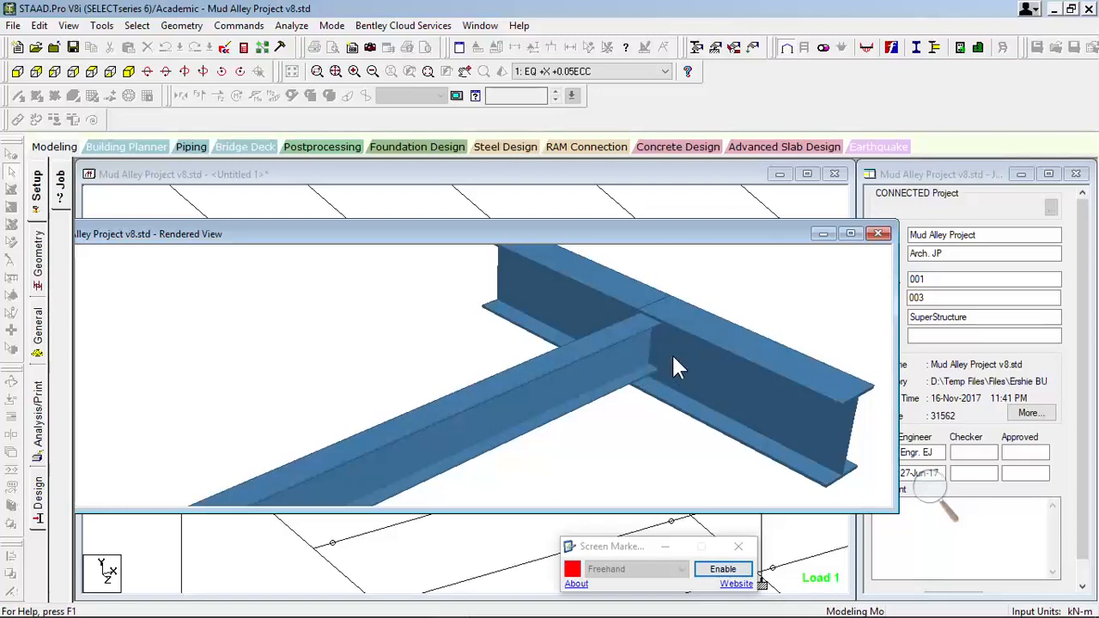
{"action": "left_click", "coordinate": [877, 234]}
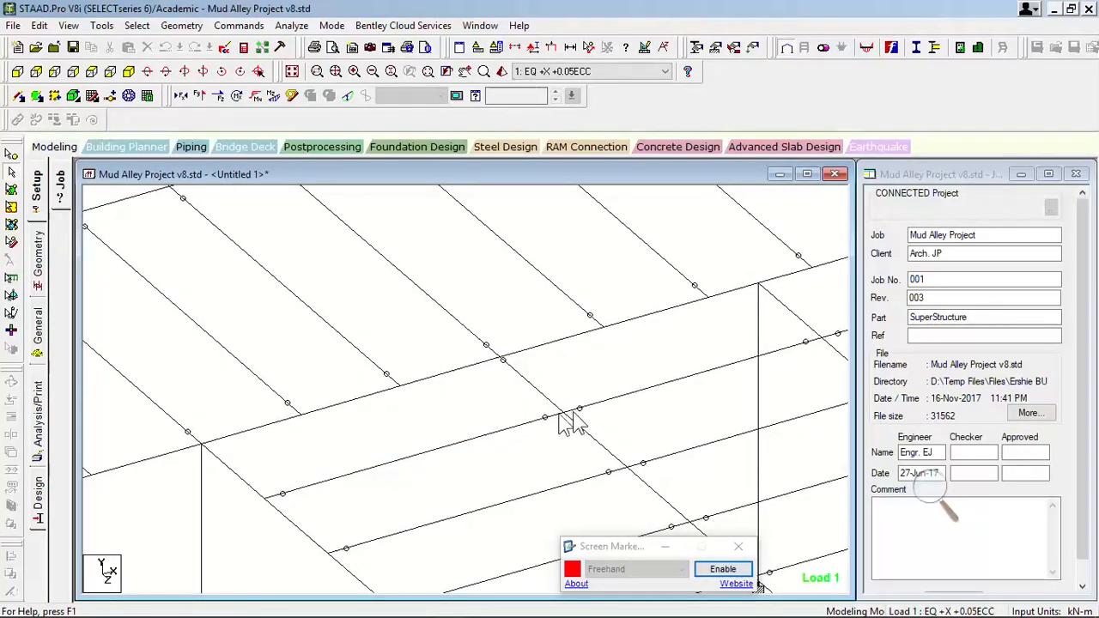
- Examine the secondary beam releases across the remaining bays of the Mud Alley Project floor framing
{"action": "scroll", "coordinate": [387, 365], "scroll_direction": "down", "scroll_amount": 3}
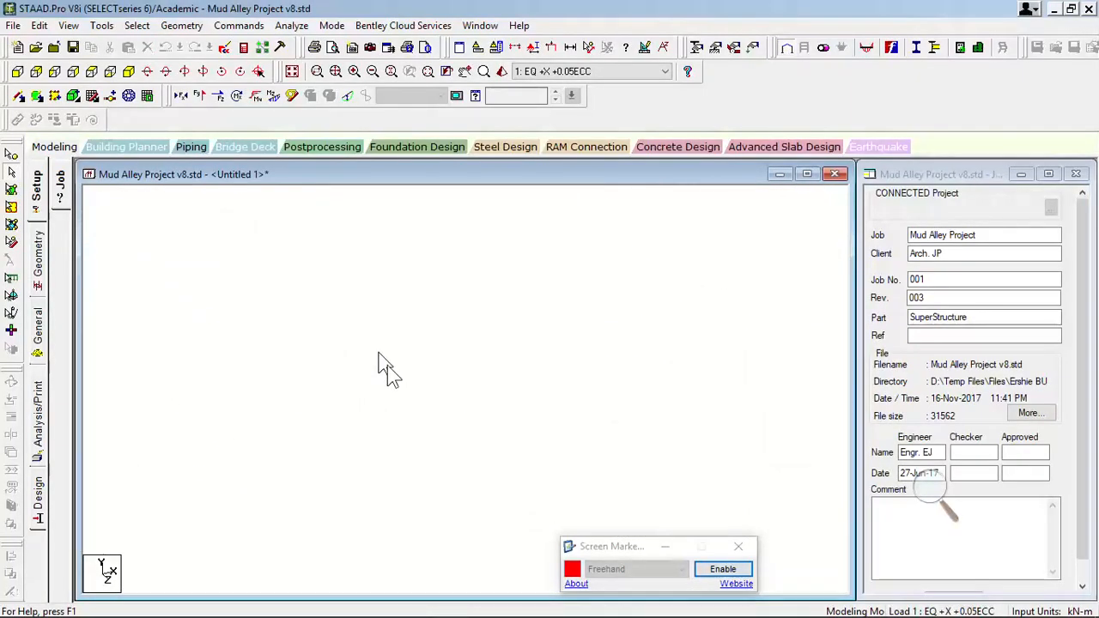
{"action": "scroll", "coordinate": [429, 362], "scroll_direction": "down", "scroll_amount": 3}
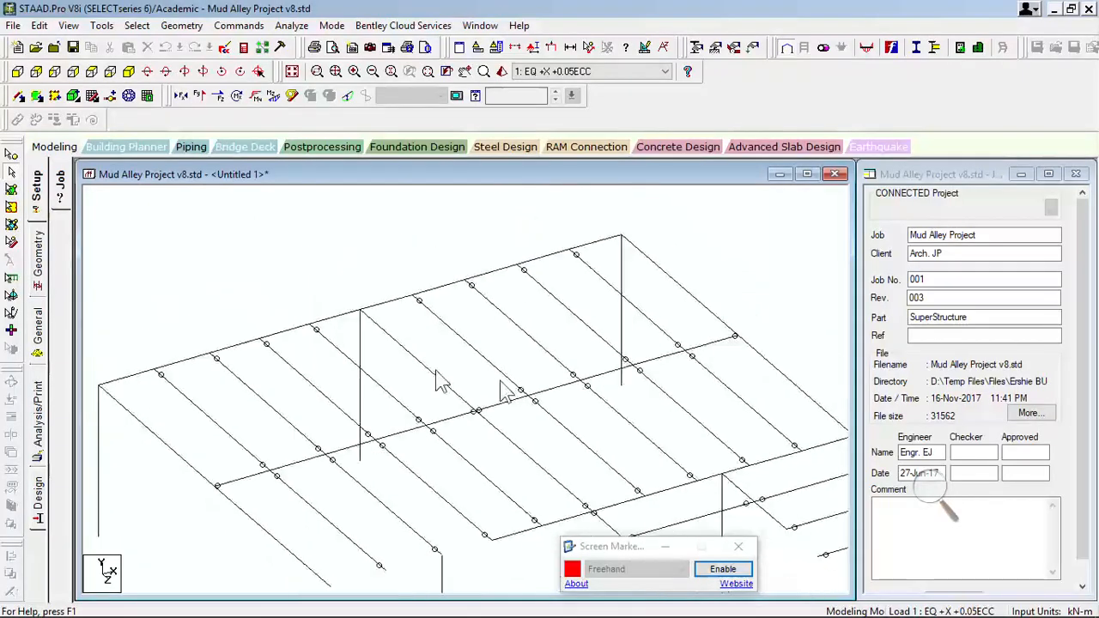
{"action": "middle_click_drag", "start_coordinate": [501, 385], "coordinate": [432, 294]}
{"action": "scroll", "coordinate": [522, 324], "scroll_direction": "down", "scroll_amount": 1}
{"action": "scroll", "coordinate": [526, 332], "scroll_direction": "down", "scroll_amount": 2}
{"action": "middle_click_drag", "start_coordinate": [615, 439], "coordinate": [419, 264]}
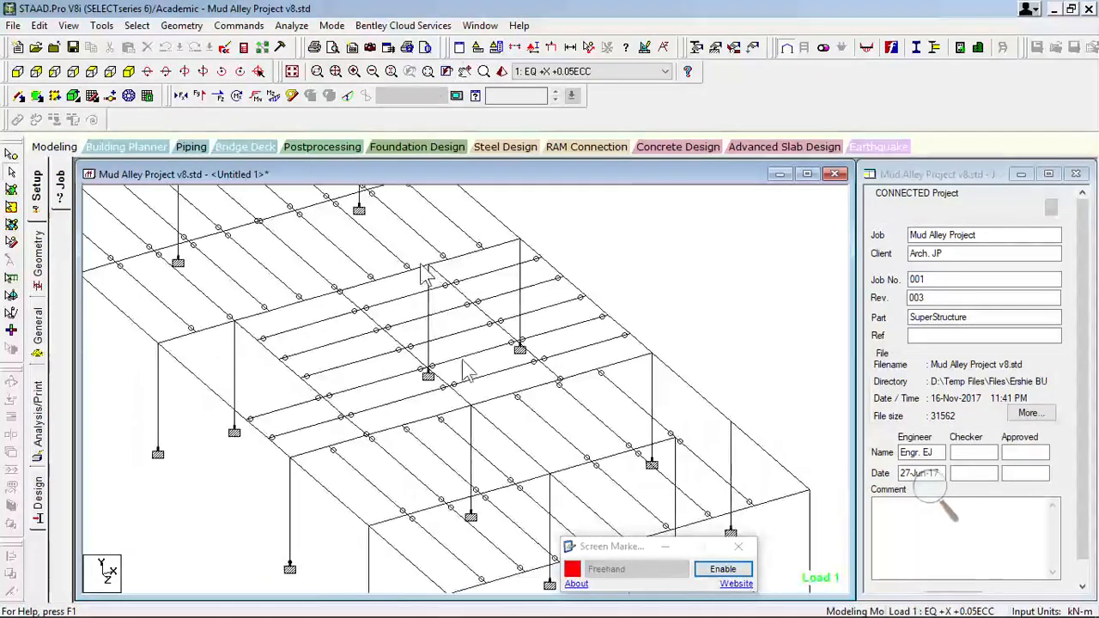
- Switch back to the SCHOOL BUILDING model and examine the longitudinal secondary beam line from the far end bay to the near end bay
{"action": "mouse_move", "coordinate": [466, 599]}
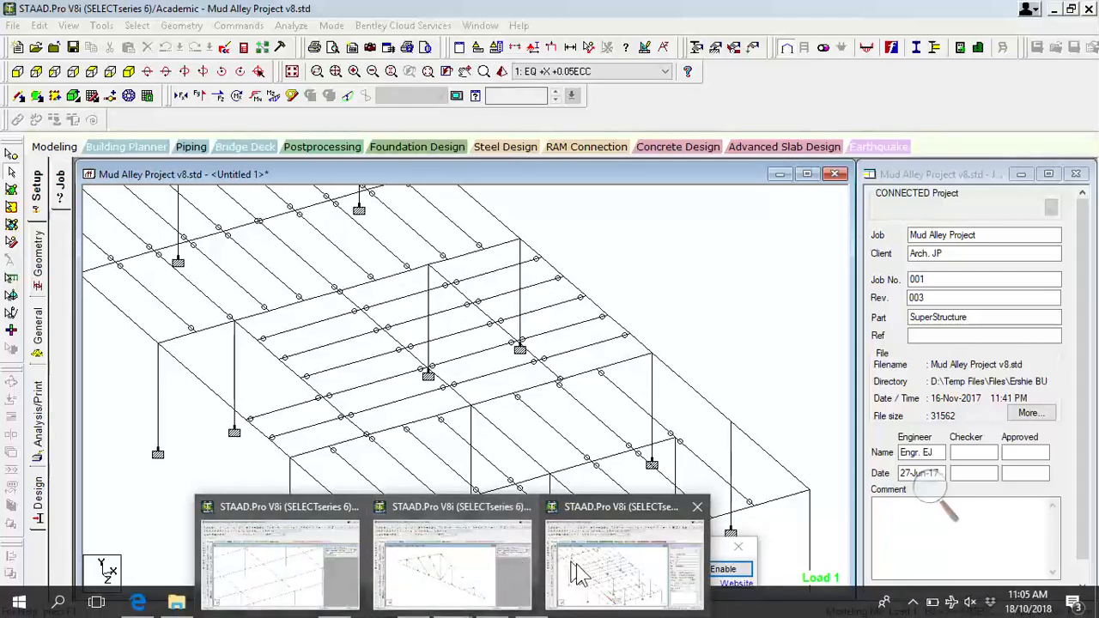
{"action": "left_click", "coordinate": [325, 574]}
{"action": "scroll", "coordinate": [605, 390], "scroll_direction": "down", "scroll_amount": 5}
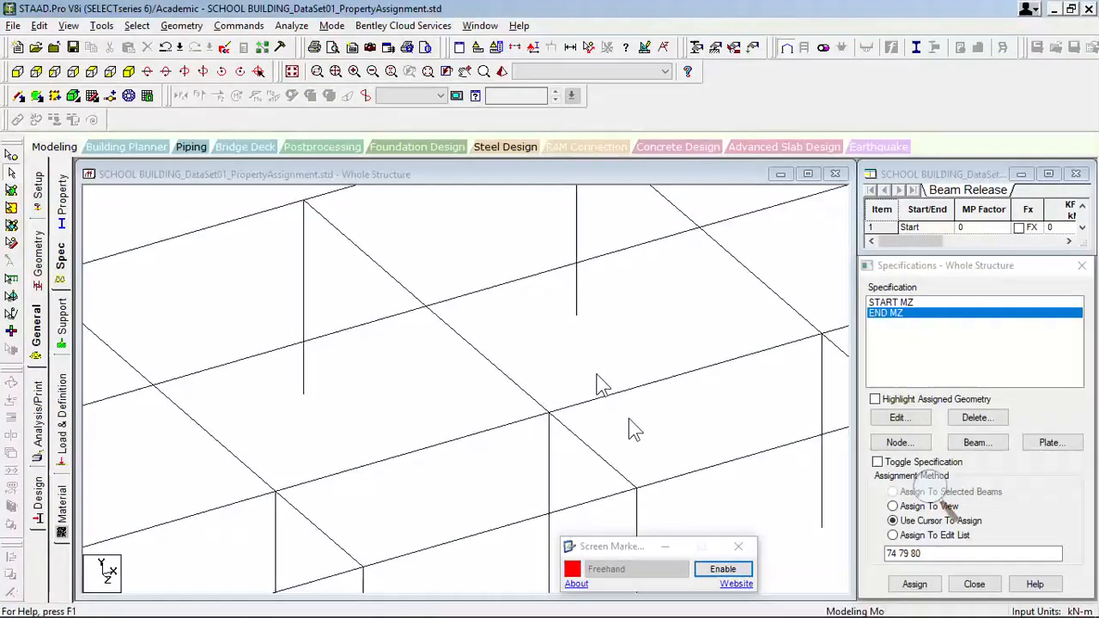
{"action": "scroll", "coordinate": [591, 378], "scroll_direction": "down", "scroll_amount": 6}
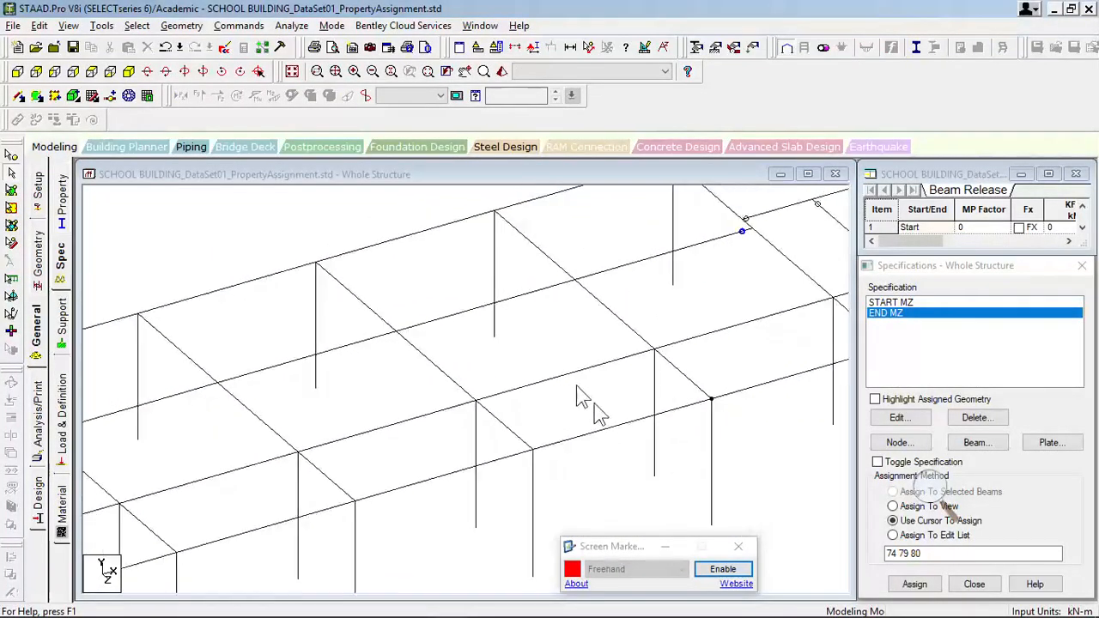
{"action": "scroll", "coordinate": [532, 394], "scroll_direction": "down", "scroll_amount": 3}
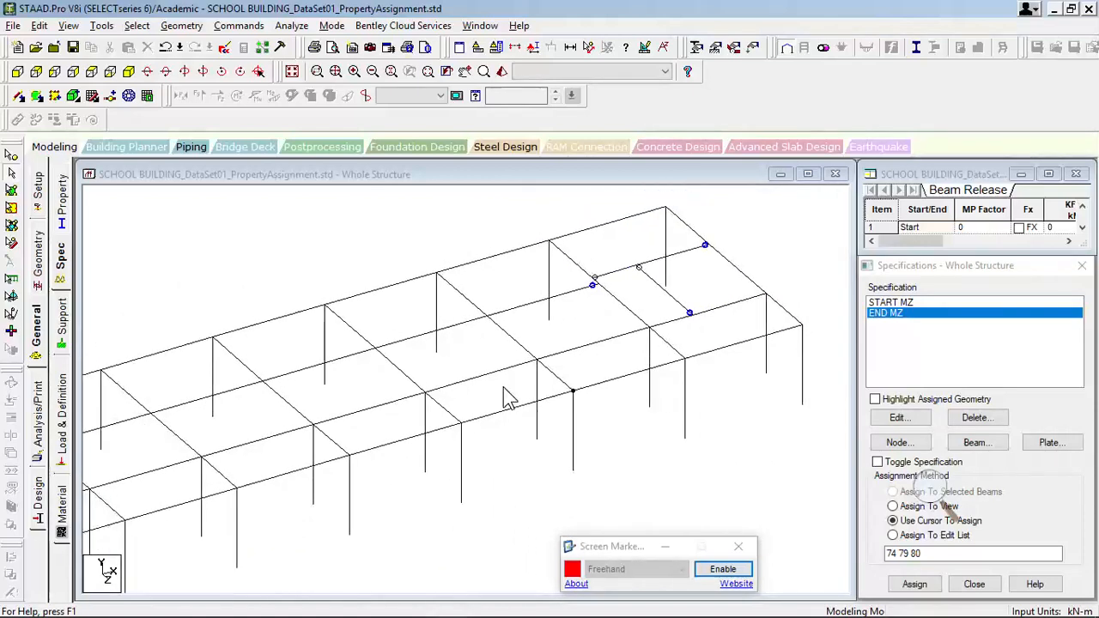
{"action": "middle_click_drag", "start_coordinate": [493, 392], "coordinate": [723, 307]}
{"action": "middle_click_drag", "start_coordinate": [335, 360], "coordinate": [507, 361]}
{"action": "scroll", "coordinate": [504, 352], "scroll_direction": "up", "scroll_amount": 1}
{"action": "scroll", "coordinate": [433, 369], "scroll_direction": "up", "scroll_amount": 2}
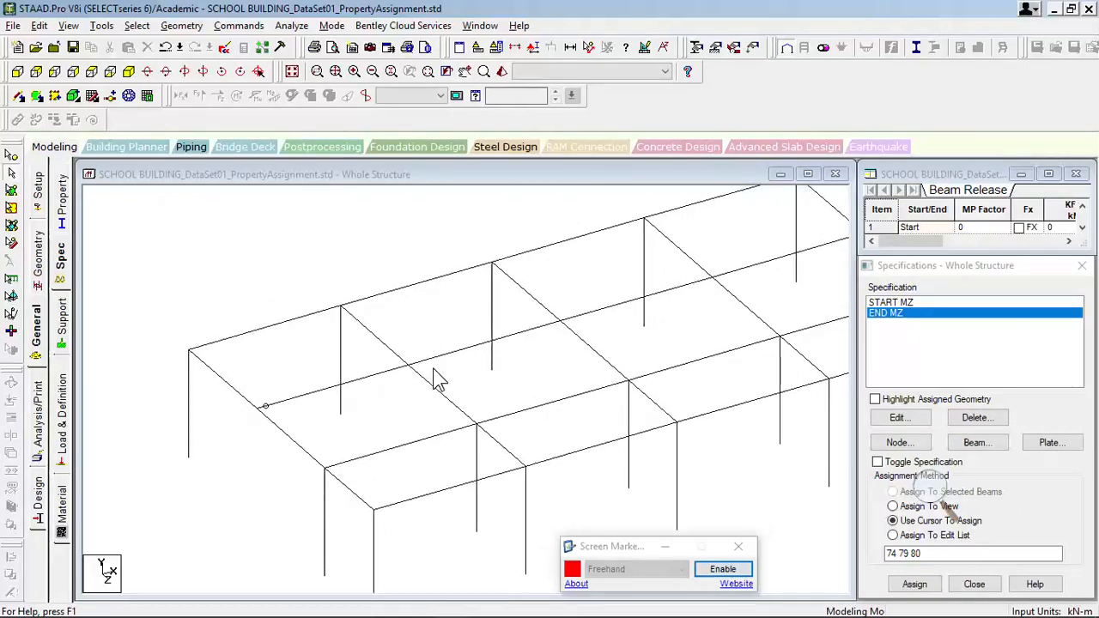
{"action": "middle_click_drag", "start_coordinate": [427, 369], "coordinate": [630, 309]}
{"action": "scroll", "coordinate": [629, 309], "scroll_direction": "up", "scroll_amount": 1}
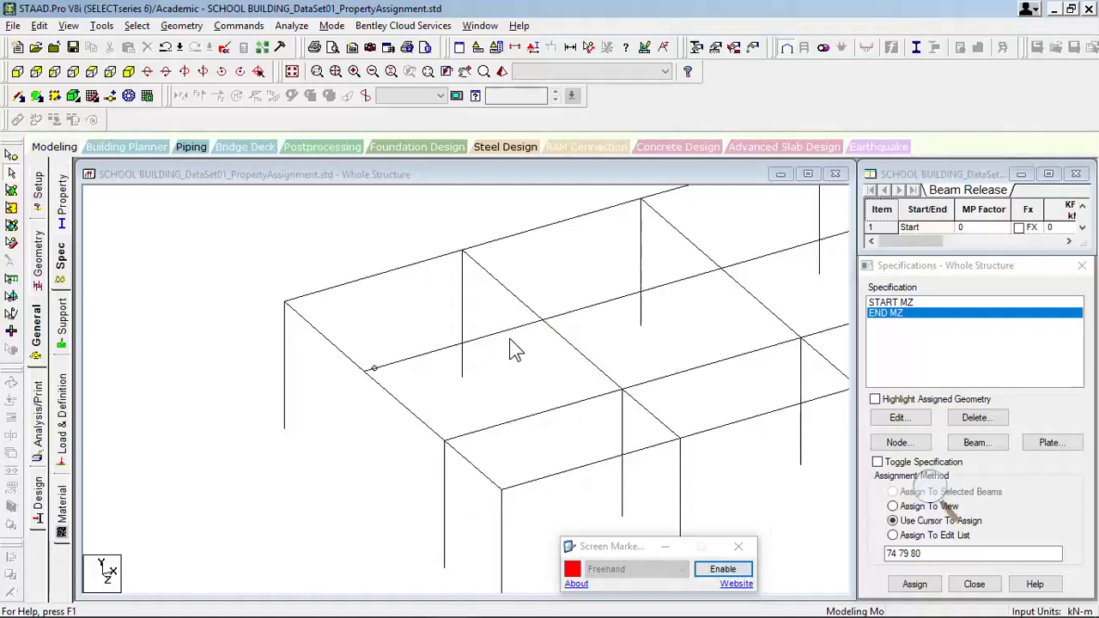
{"action": "scroll", "coordinate": [506, 333], "scroll_direction": "up", "scroll_amount": 4}
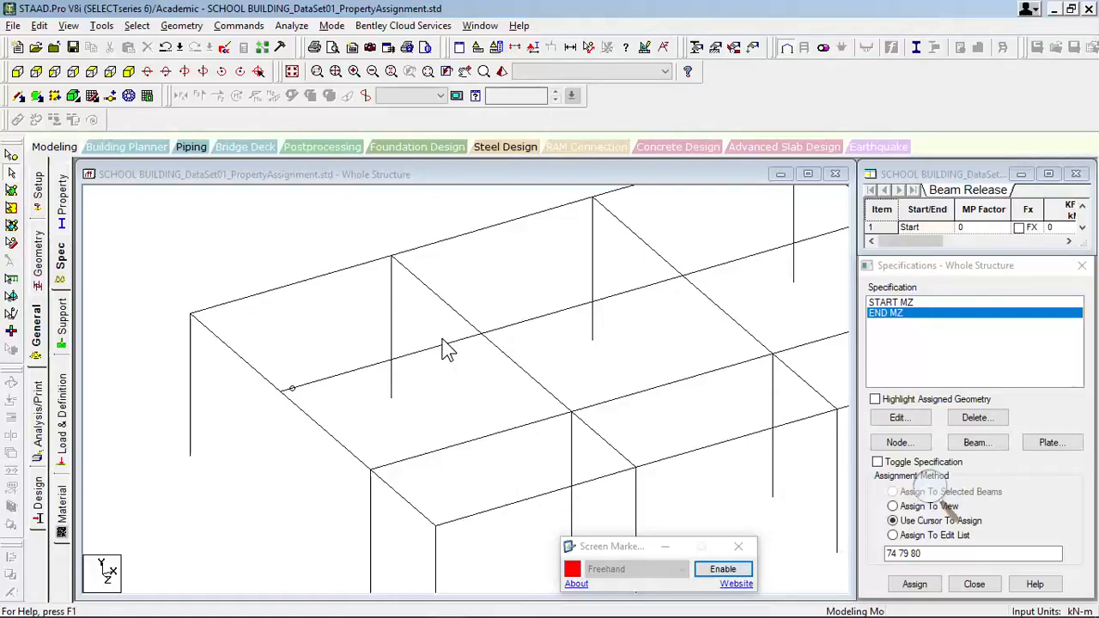
{"action": "scroll", "coordinate": [456, 361], "scroll_direction": "up", "scroll_amount": 2}
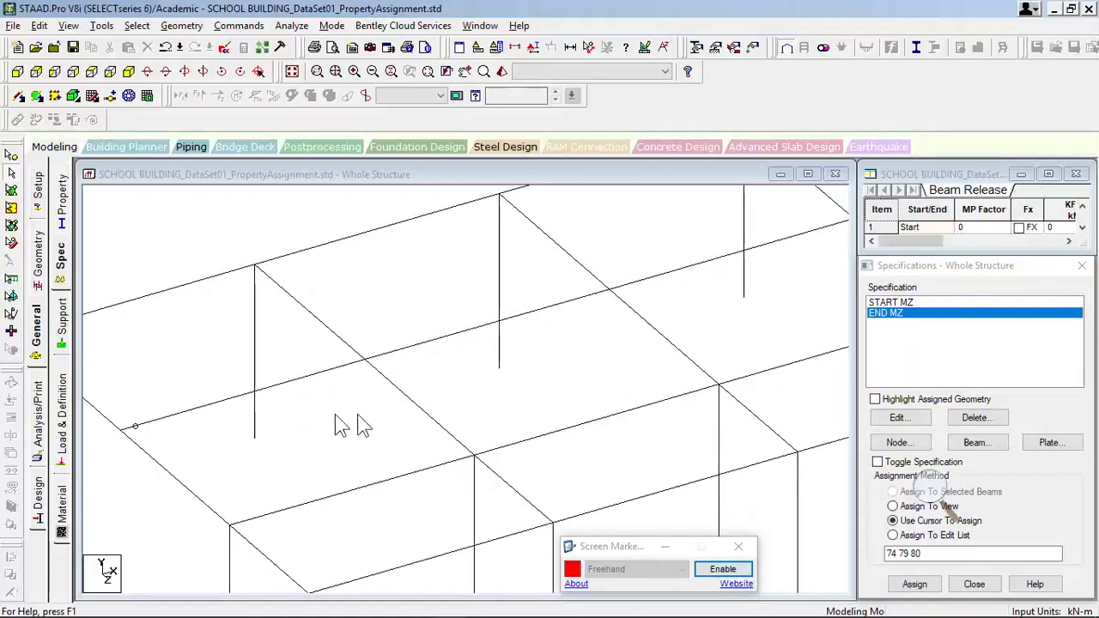
{"action": "middle_click_drag", "start_coordinate": [342, 409], "coordinate": [486, 409]}
{"action": "middle_click_drag", "start_coordinate": [685, 384], "coordinate": [513, 366]}
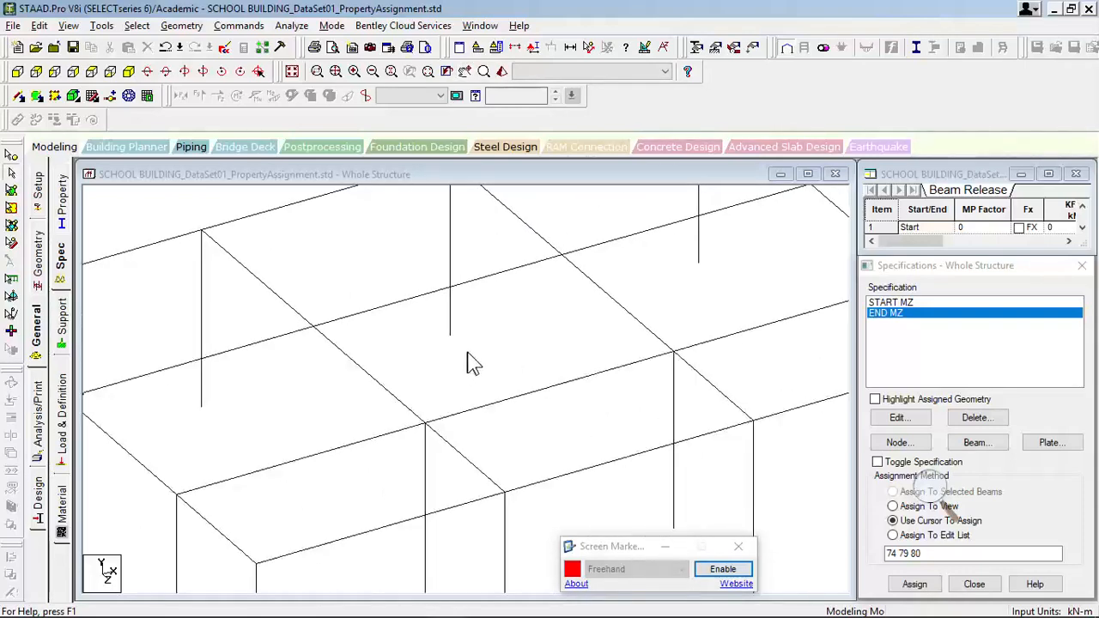
{"action": "scroll", "coordinate": [504, 355], "scroll_direction": "down", "scroll_amount": 3}
{"action": "scroll", "coordinate": [497, 361], "scroll_direction": "down", "scroll_amount": 2}
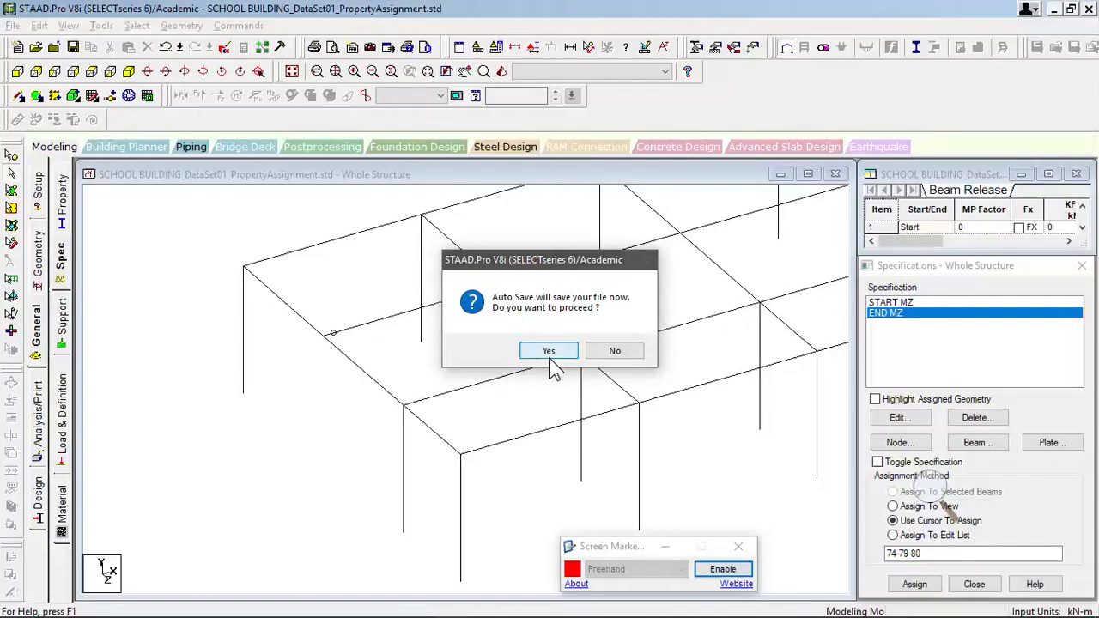
- Allow Auto Save to save the school building file
{"action": "left_click", "coordinate": [526, 352]}
{"action": "left_click", "coordinate": [464, 342]}
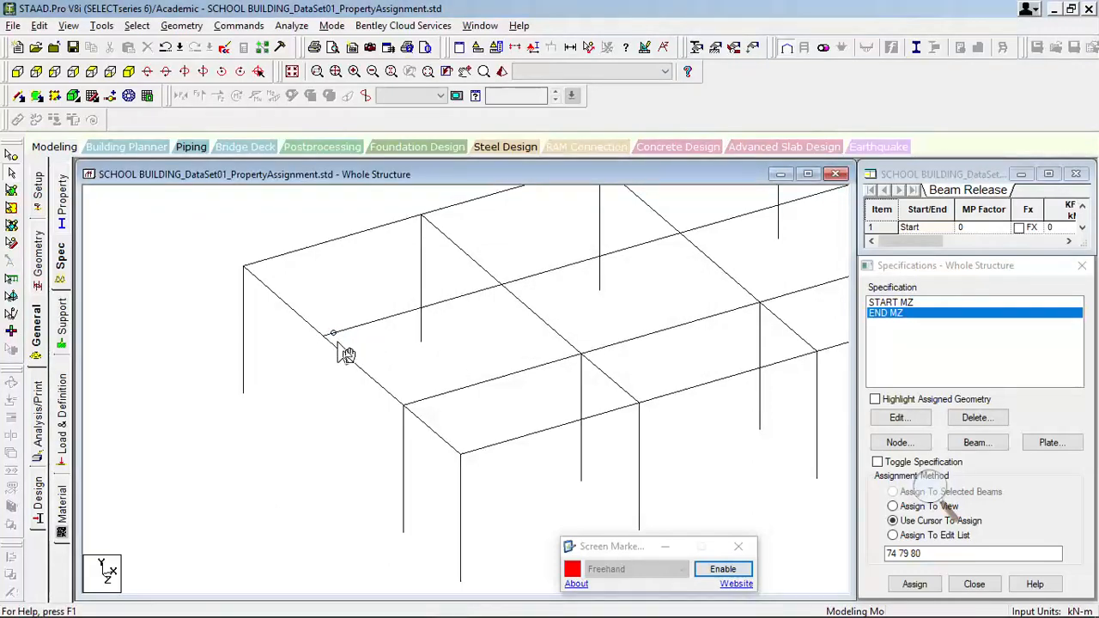
- Render the near end bay's secondary beam together with its supporting end beam segment in 3D to inspect their connection
{"action": "middle_click_drag", "start_coordinate": [338, 341], "coordinate": [379, 349]}
{"action": "scroll", "coordinate": [383, 358], "scroll_direction": "up", "scroll_amount": 2}
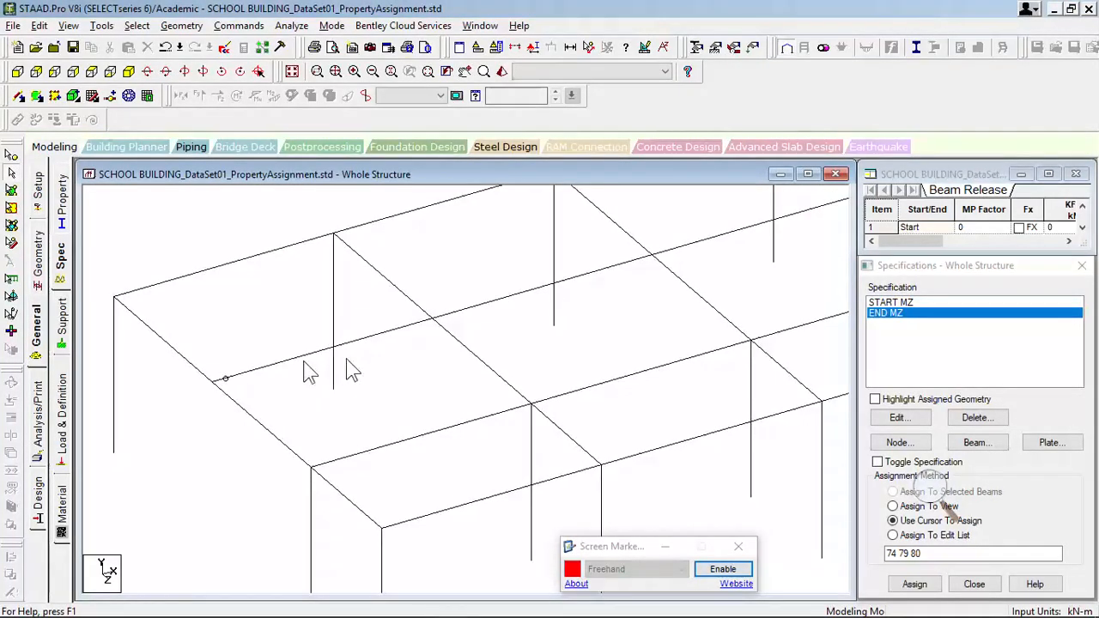
{"action": "middle_click_drag", "start_coordinate": [279, 368], "coordinate": [824, 227]}
{"action": "scroll", "coordinate": [816, 232], "scroll_direction": "up", "scroll_amount": 2}
{"action": "mouse_move", "coordinate": [739, 270]}
{"action": "middle_mouse_down"}
{"action": "mouse_move", "coordinate": [658, 362]}
{"action": "mouse_move", "coordinate": [633, 338]}
{"action": "middle_mouse_up"}
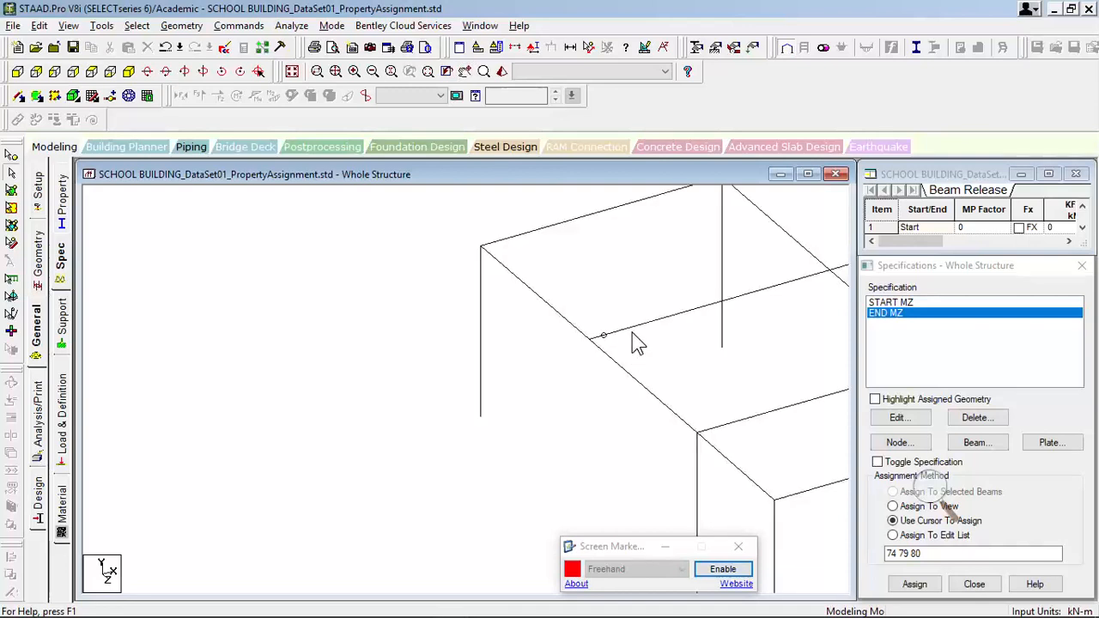
{"action": "left_click", "coordinate": [633, 338]}
{"action": "left_click", "coordinate": [583, 331], "text": "ctrl"}
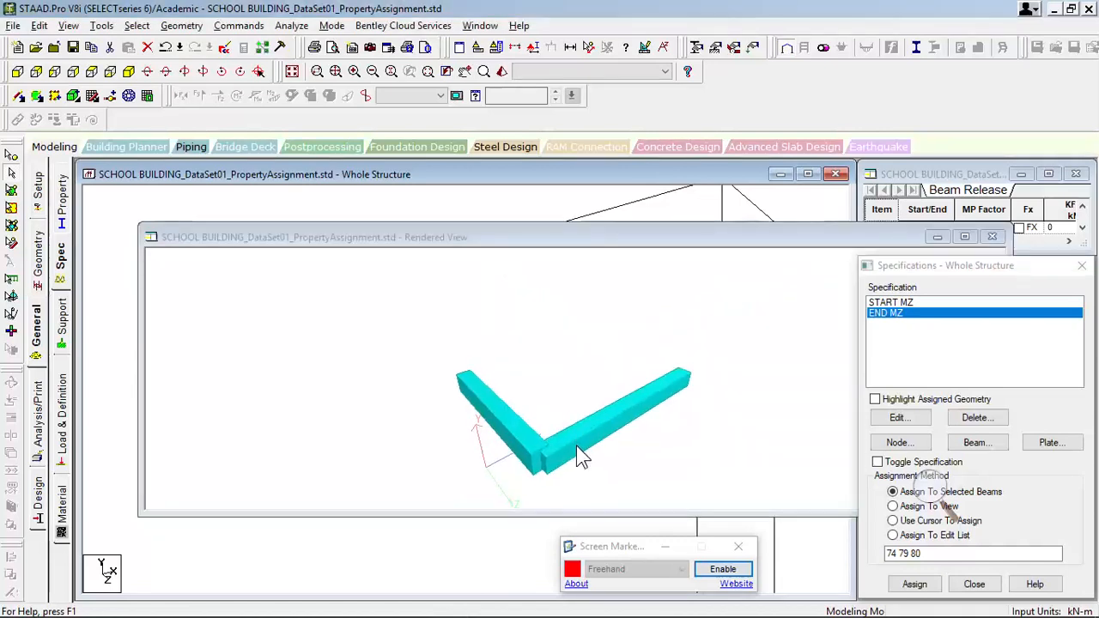
- Inspect the rendered joint between the secondary beam and the end beam segment from a closer angle, and close the rendered view
{"action": "left_click_drag", "start_coordinate": [580, 455], "coordinate": [541, 373]}
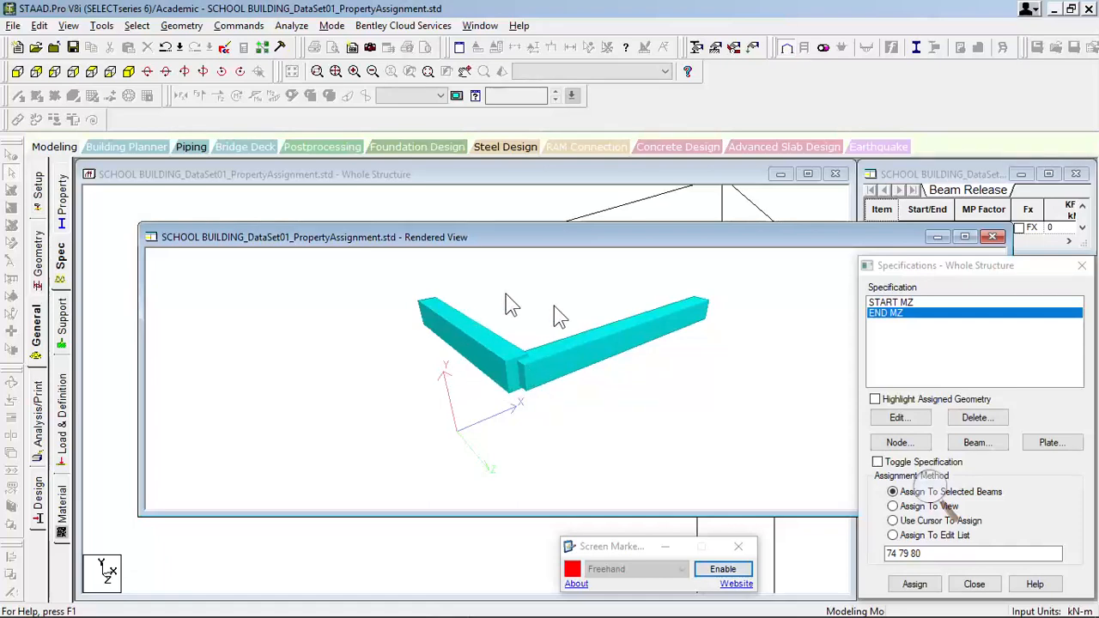
{"action": "scroll", "coordinate": [552, 376], "scroll_direction": "up", "scroll_amount": 3}
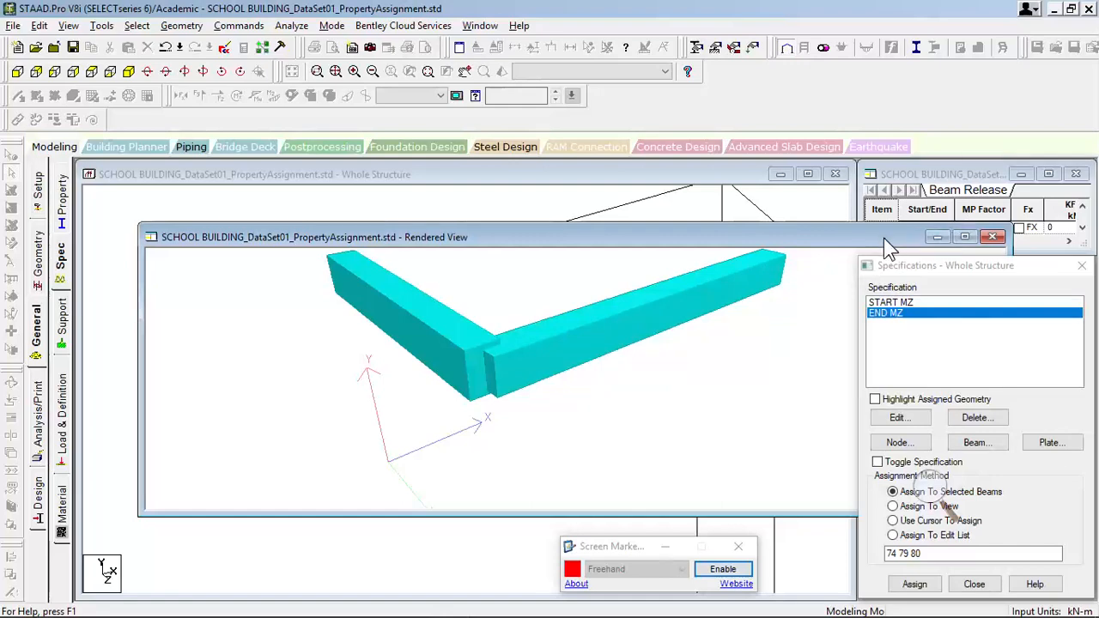
{"action": "left_click_drag", "start_coordinate": [884, 238], "coordinate": [692, 248]}
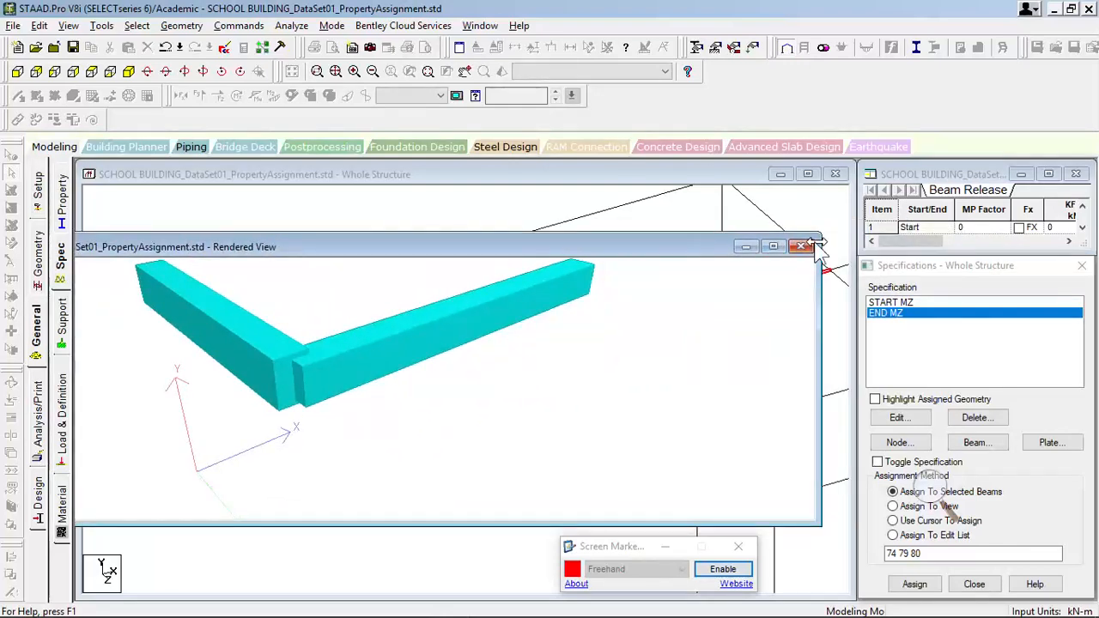
{"action": "left_click", "coordinate": [797, 247]}
- Render the corner column together with the end beam segment and the longitudinal edge beam that meet at its head
{"action": "scroll", "coordinate": [547, 391], "scroll_direction": "up", "scroll_amount": 1}
{"action": "left_click", "coordinate": [539, 379]}
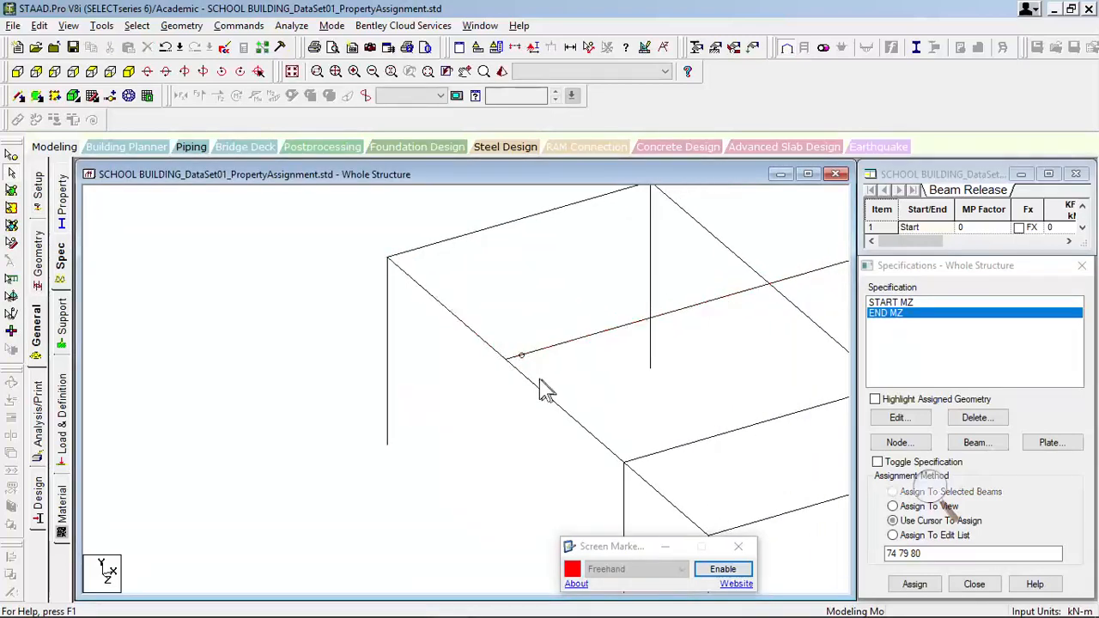
{"action": "middle_click_drag", "start_coordinate": [492, 373], "coordinate": [599, 423]}
{"action": "scroll", "coordinate": [506, 440], "scroll_direction": "up", "scroll_amount": 2}
{"action": "scroll", "coordinate": [445, 391], "scroll_direction": "up", "scroll_amount": 2}
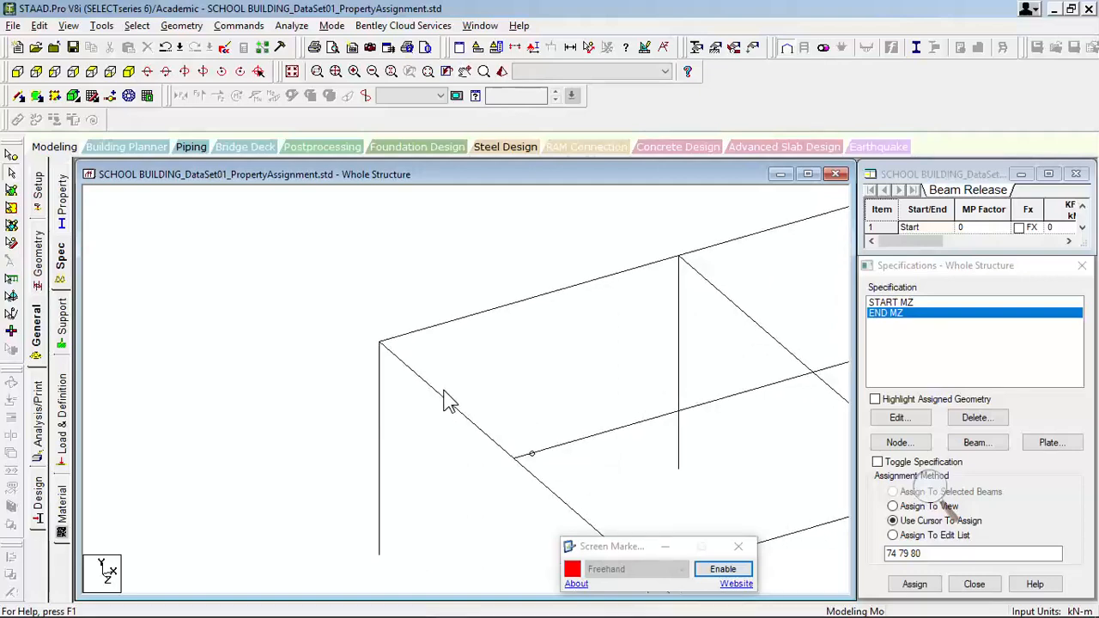
{"action": "middle_click_drag", "start_coordinate": [434, 394], "coordinate": [522, 394]}
{"action": "left_click", "coordinate": [435, 367]}
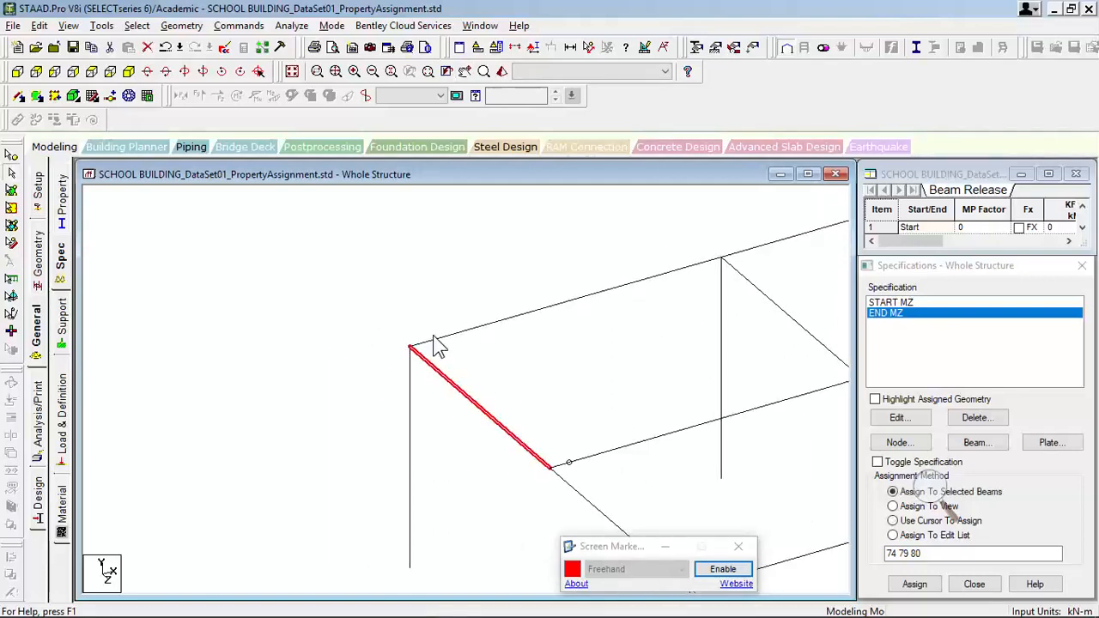
{"action": "left_click", "coordinate": [439, 340], "text": "ctrl"}
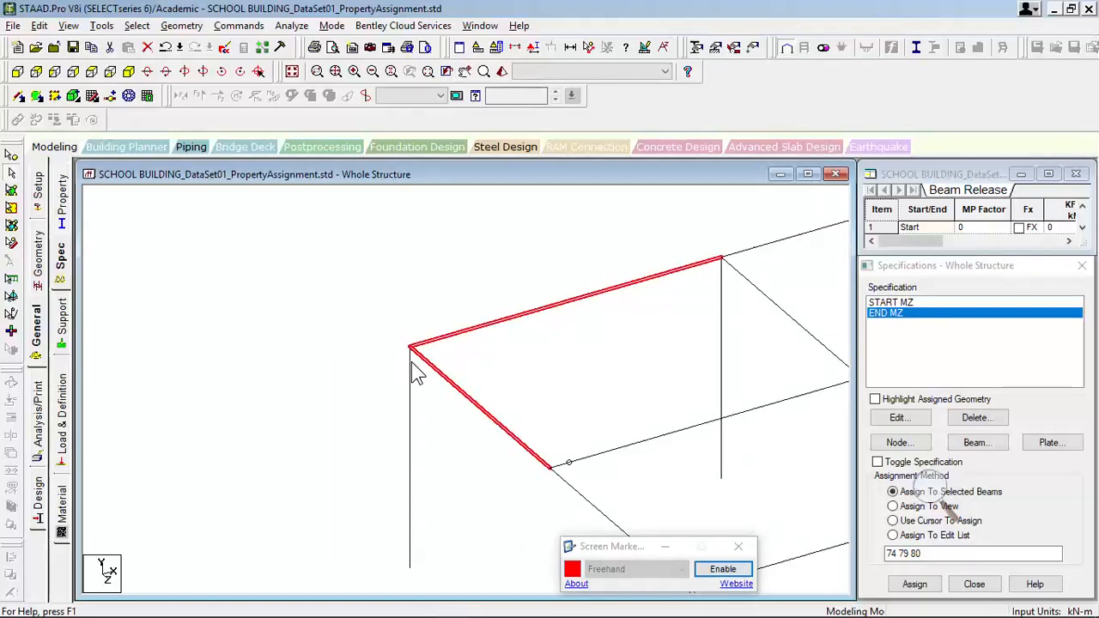
{"action": "left_click", "coordinate": [410, 372], "text": "ctrl"}
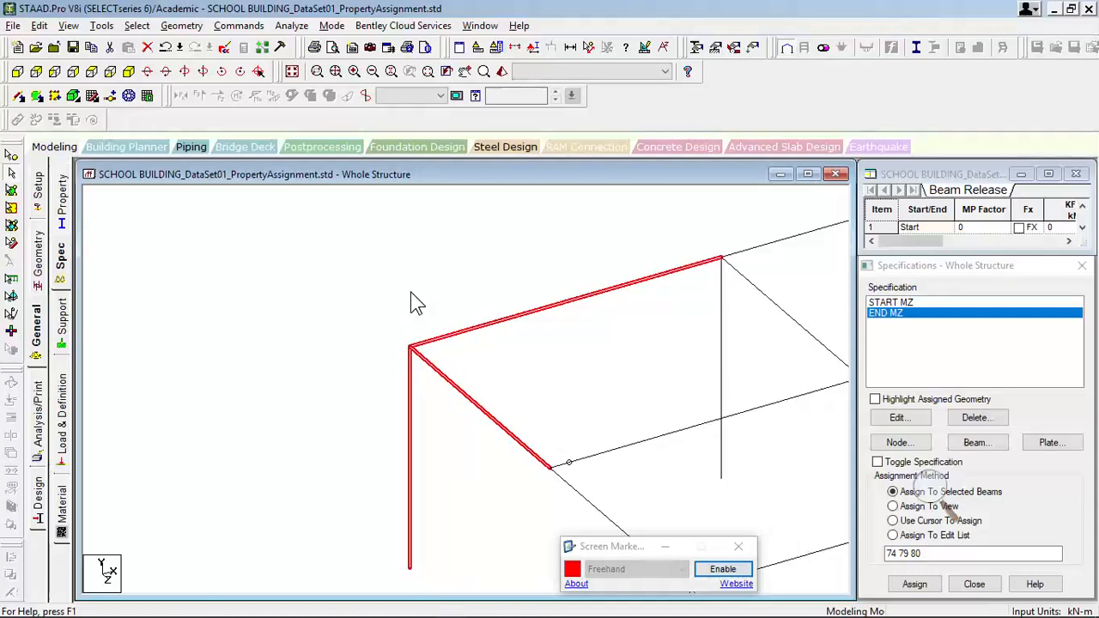
{"action": "key", "text": "ctrl+r"}
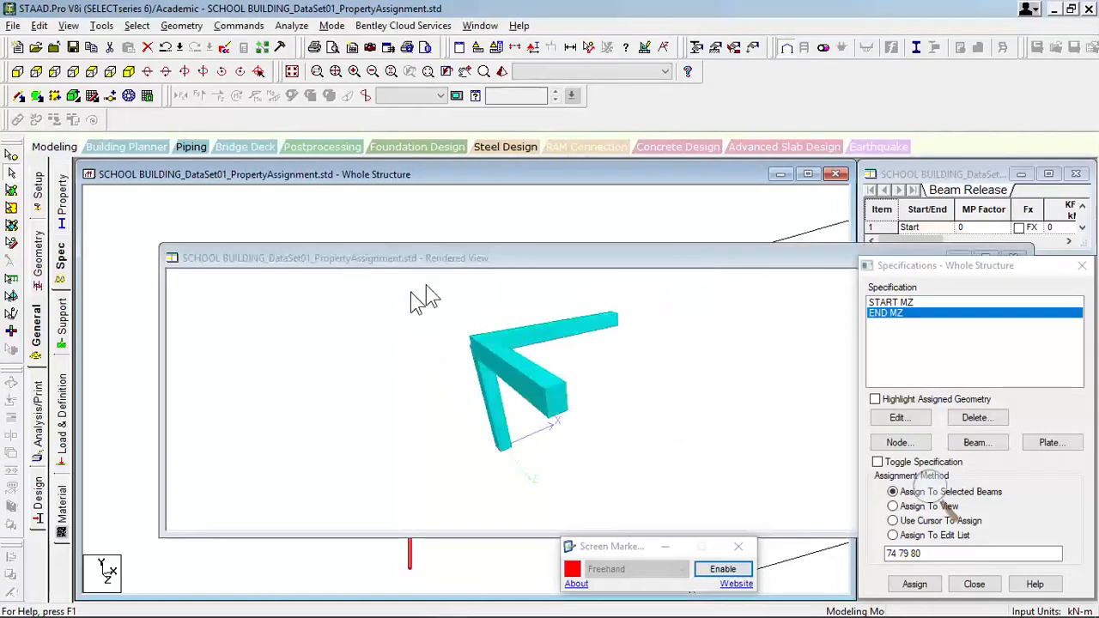
- Examine how the two beams sit on the corner column from several angles in the rendered view, and close it
{"action": "scroll", "coordinate": [508, 382], "scroll_direction": "up", "scroll_amount": 6}
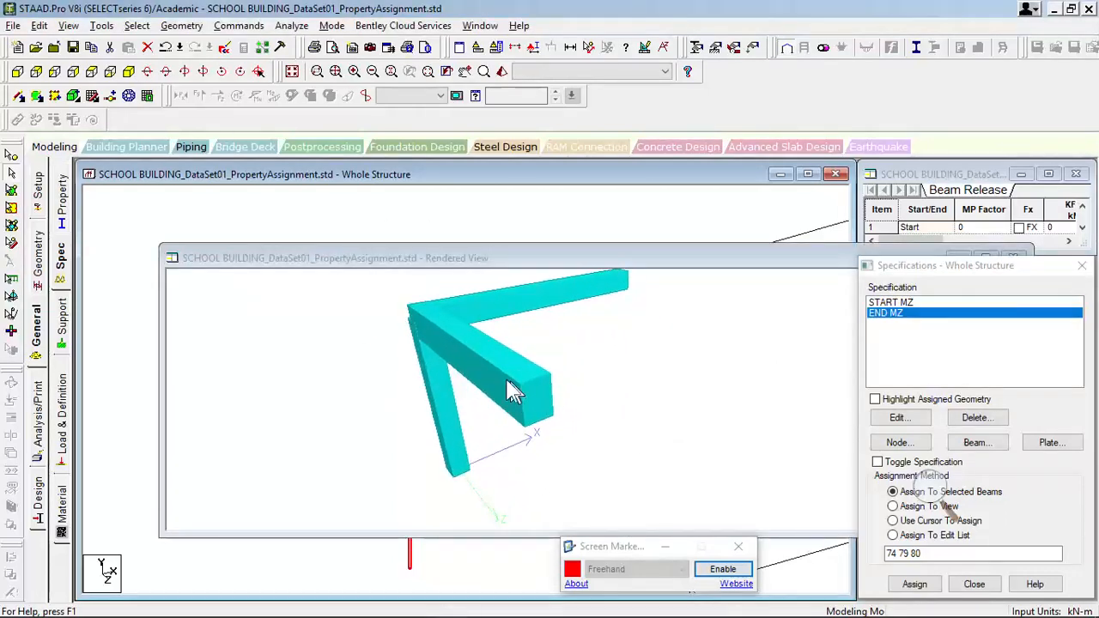
{"action": "left_click_drag", "start_coordinate": [453, 392], "coordinate": [758, 413]}
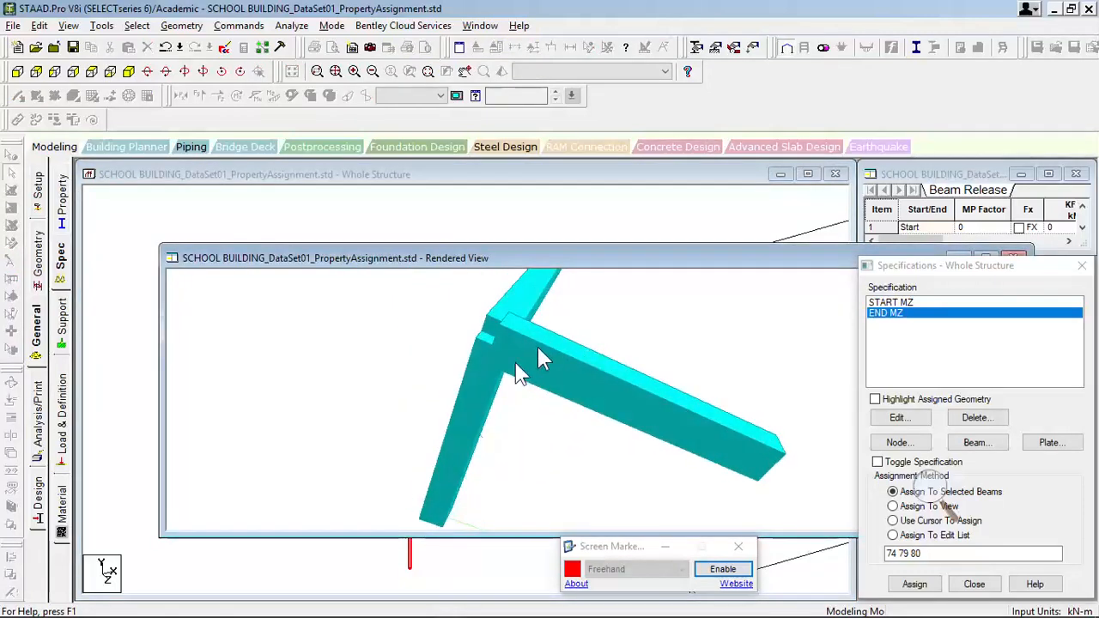
{"action": "left_click_drag", "start_coordinate": [540, 355], "coordinate": [442, 405]}
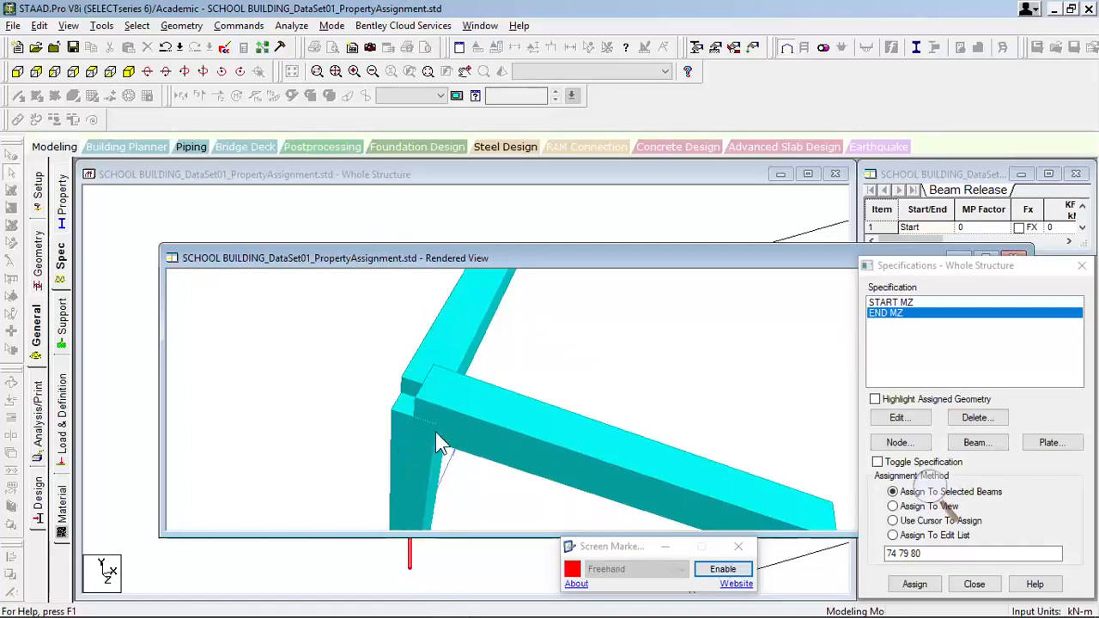
{"action": "scroll", "coordinate": [437, 430], "scroll_direction": "up", "scroll_amount": 1}
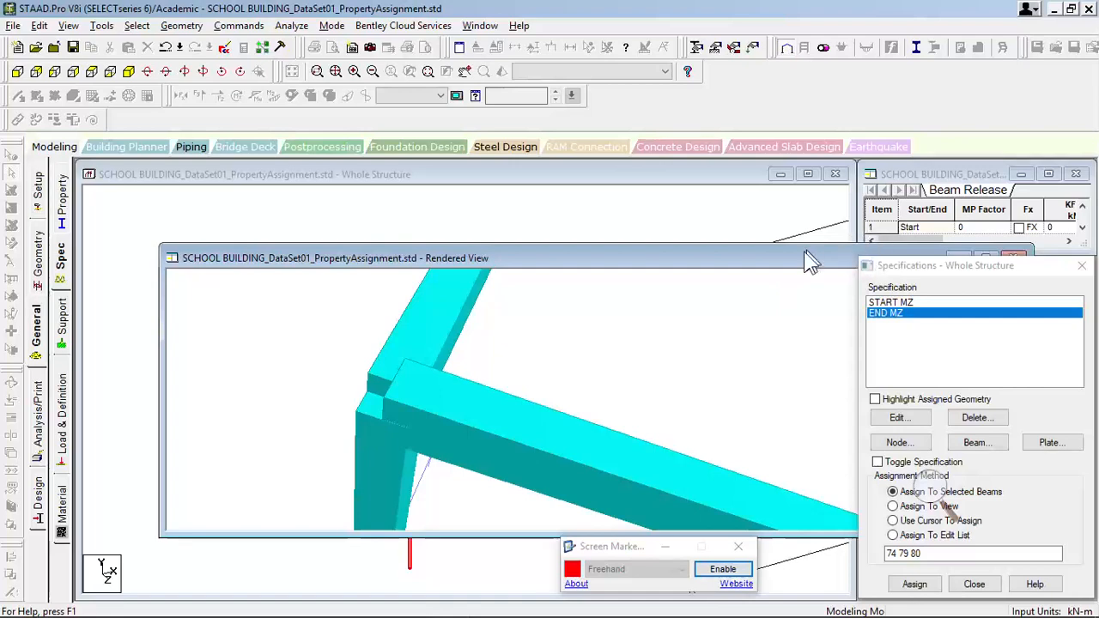
{"action": "left_click_drag", "start_coordinate": [810, 261], "coordinate": [704, 445]}
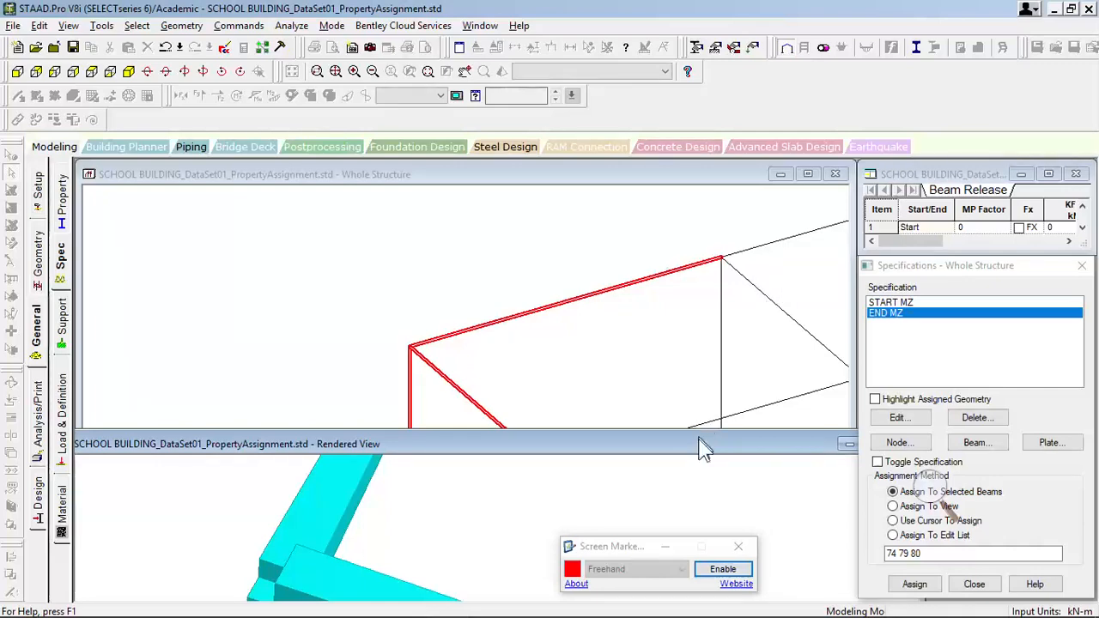
{"action": "left_click_drag", "start_coordinate": [707, 444], "coordinate": [734, 186]}
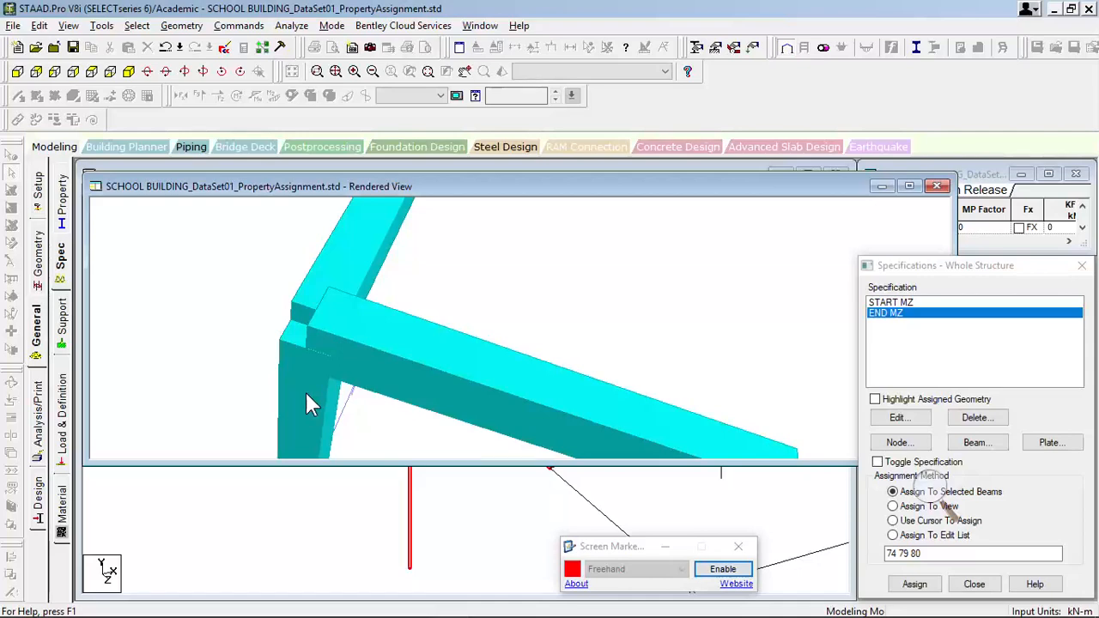
{"action": "left_click_drag", "start_coordinate": [307, 394], "coordinate": [419, 356]}
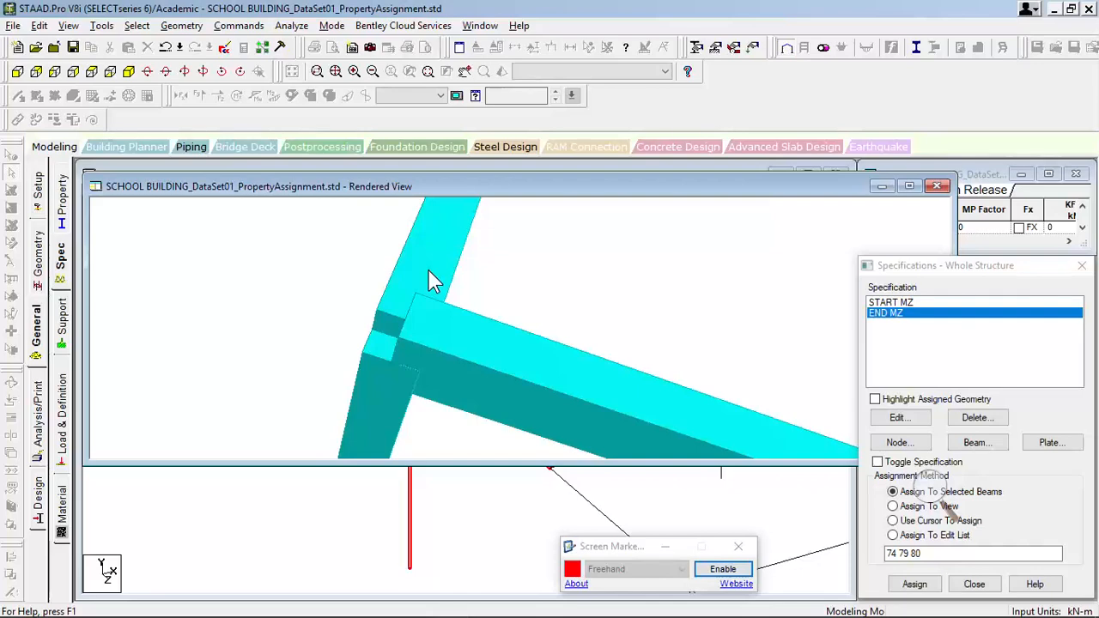
{"action": "left_click_drag", "start_coordinate": [432, 319], "coordinate": [404, 329]}
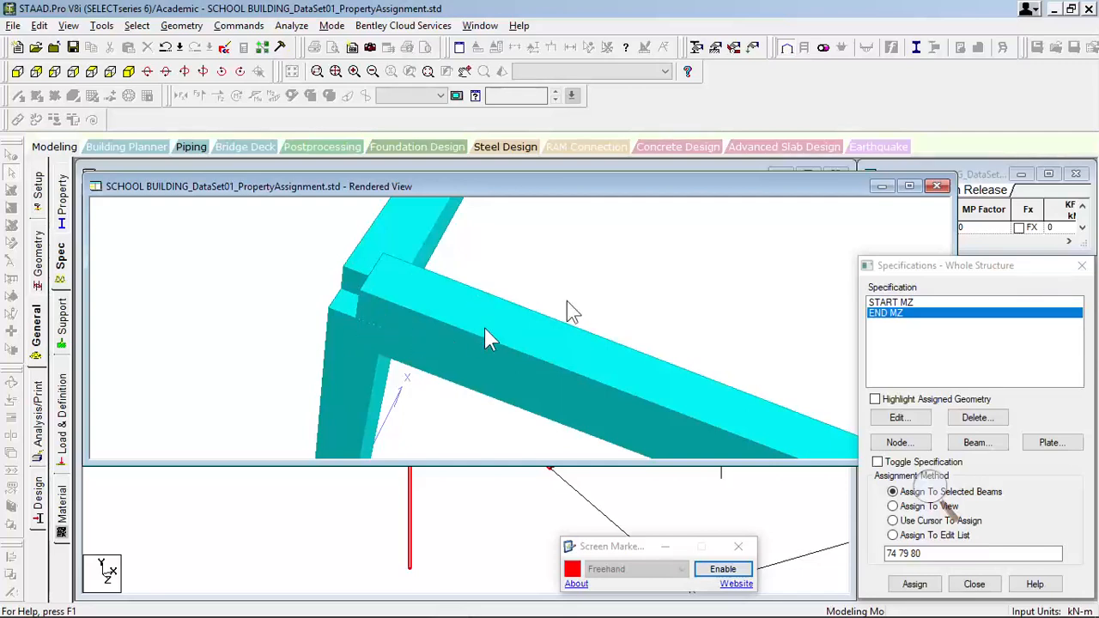
{"action": "left_click", "coordinate": [936, 186]}
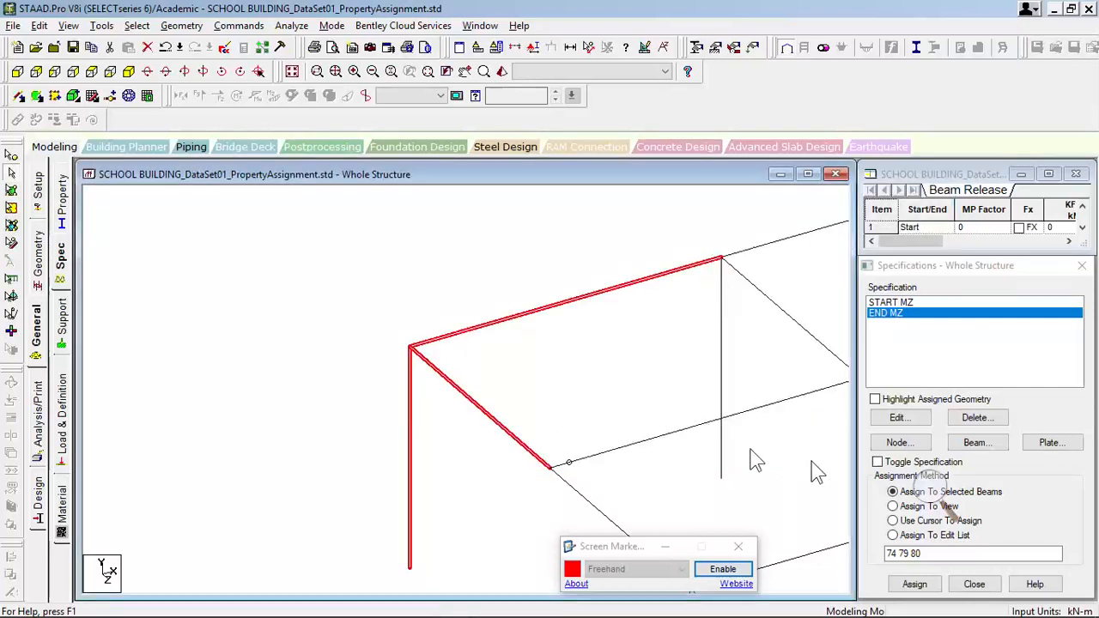
- Clear the selection, review the member offset specification and its direction options, and close it without adding an offset
{"action": "left_click", "coordinate": [526, 354]}
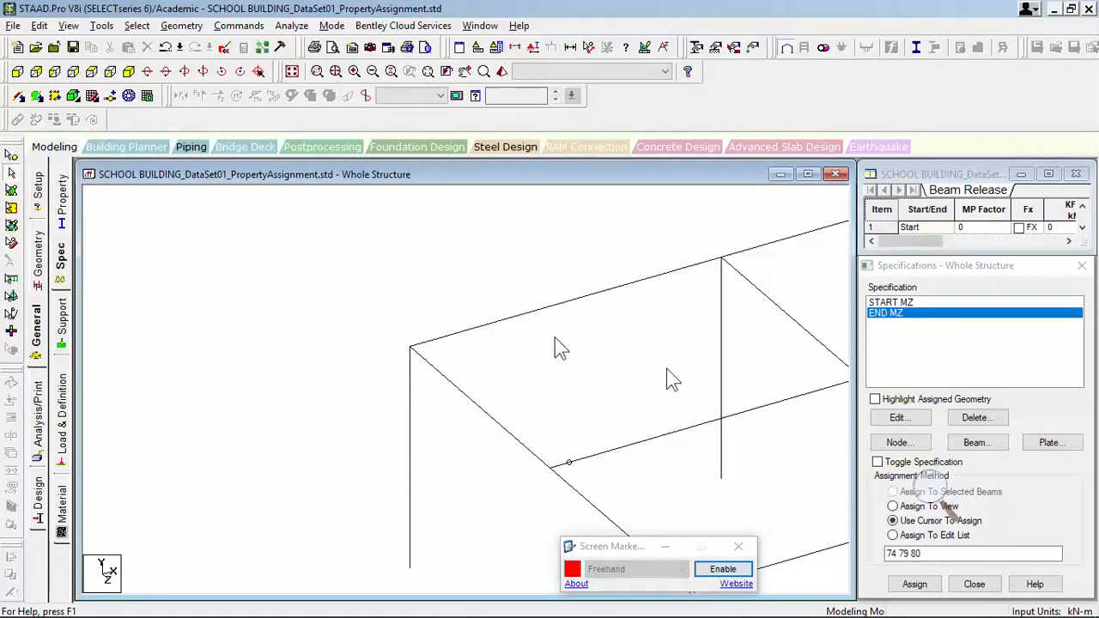
{"action": "left_click", "coordinate": [971, 450]}
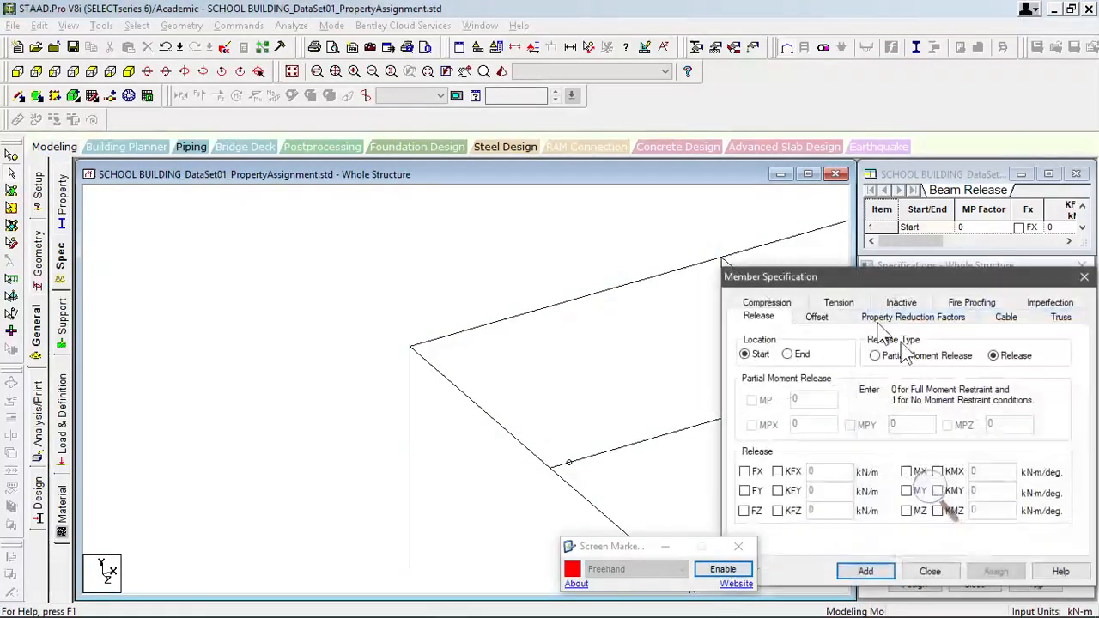
{"action": "left_click", "coordinate": [818, 317]}
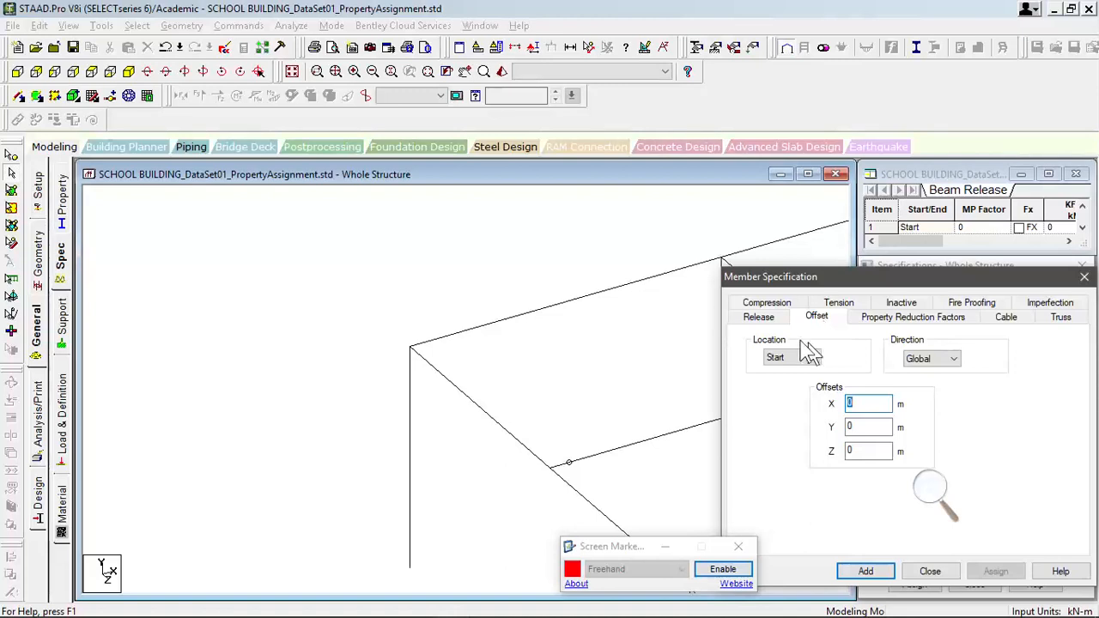
{"action": "left_click", "coordinate": [626, 376]}
{"action": "left_click_drag", "start_coordinate": [936, 284], "coordinate": [820, 225]}
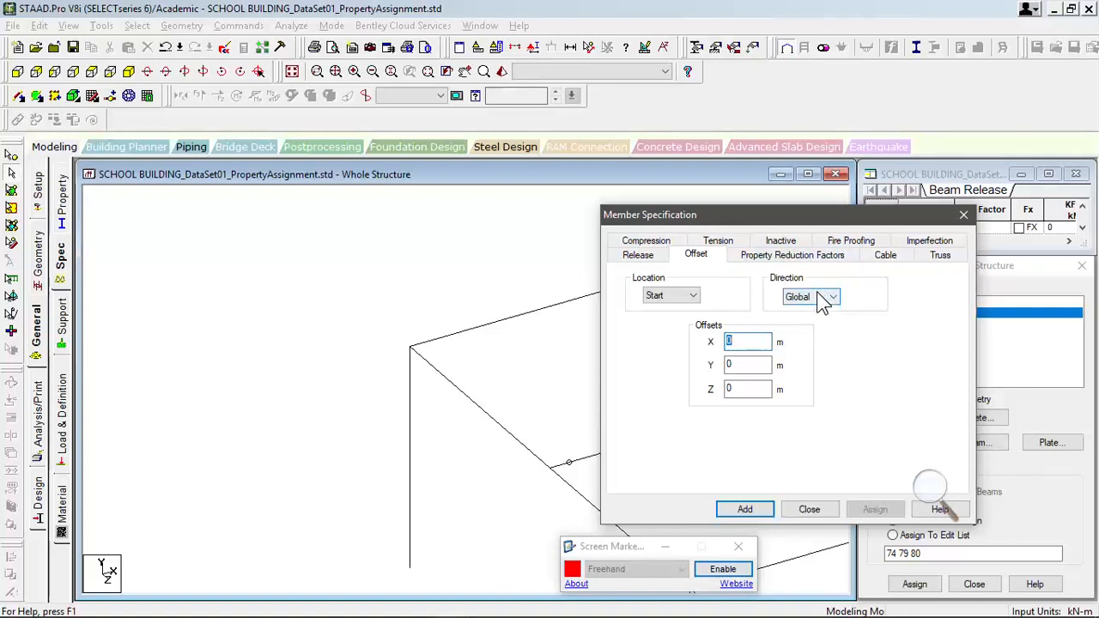
{"action": "key", "text": "ctrl"}
{"action": "left_click", "coordinate": [823, 297]}
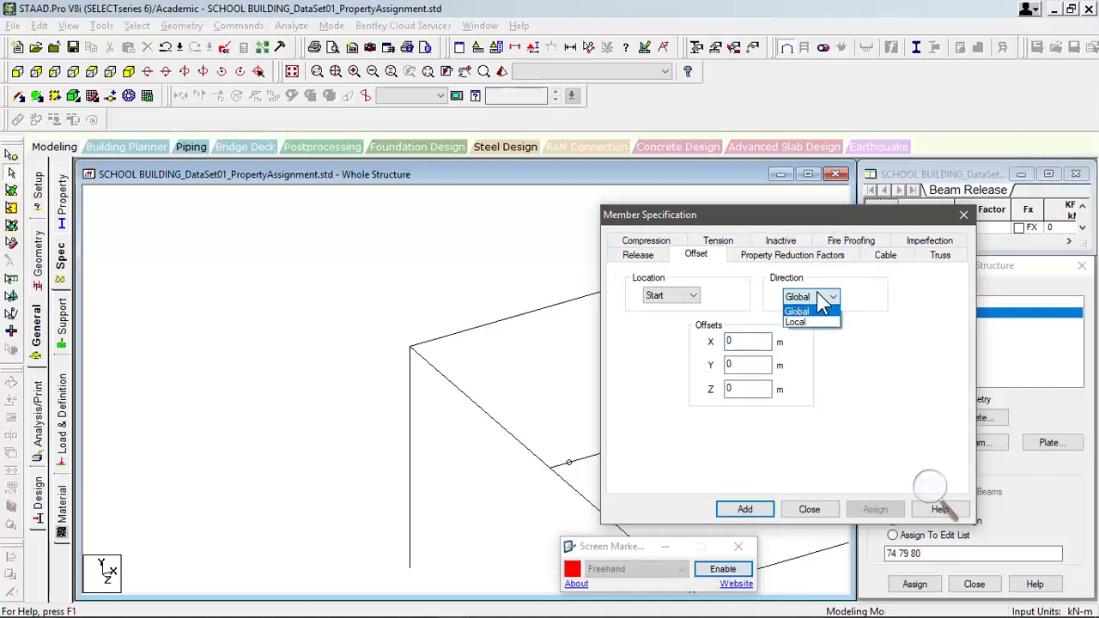
{"action": "left_click", "coordinate": [823, 298]}
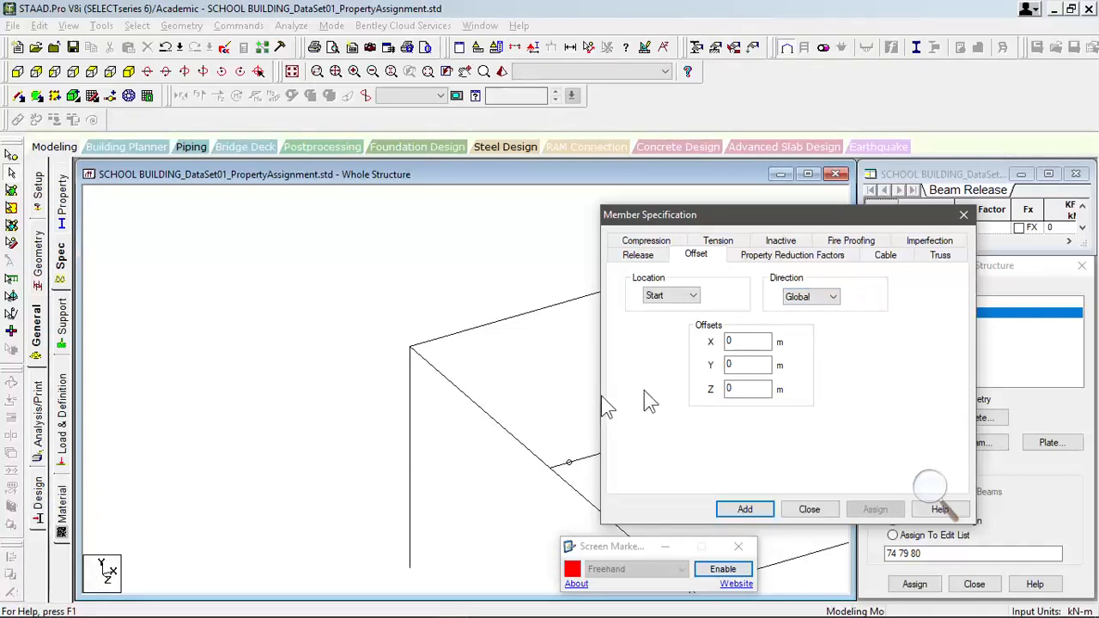
{"action": "left_click", "coordinate": [959, 219]}
- Display the coloured start and end markers of the members and examine them along the whole building frame
{"action": "scroll", "coordinate": [650, 371], "scroll_direction": "down", "scroll_amount": 1}
{"action": "middle_click_drag", "start_coordinate": [619, 345], "coordinate": [291, 357]}
{"action": "scroll", "coordinate": [359, 350], "scroll_direction": "down", "scroll_amount": 1}
{"action": "scroll", "coordinate": [388, 347], "scroll_direction": "down", "scroll_amount": 2}
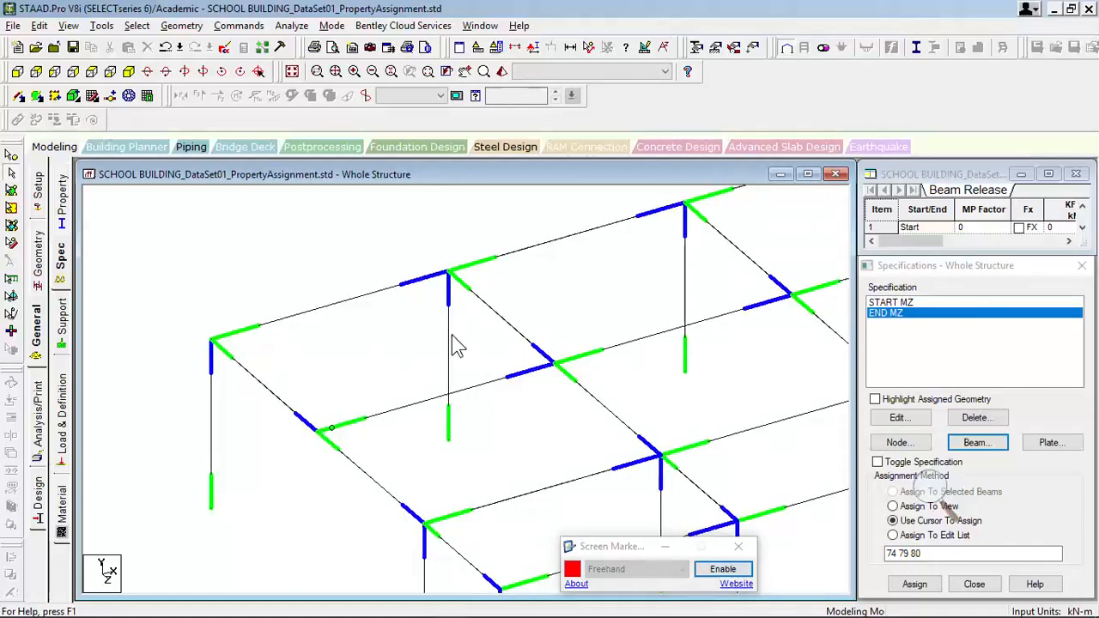
{"action": "scroll", "coordinate": [456, 339], "scroll_direction": "down", "scroll_amount": 10}
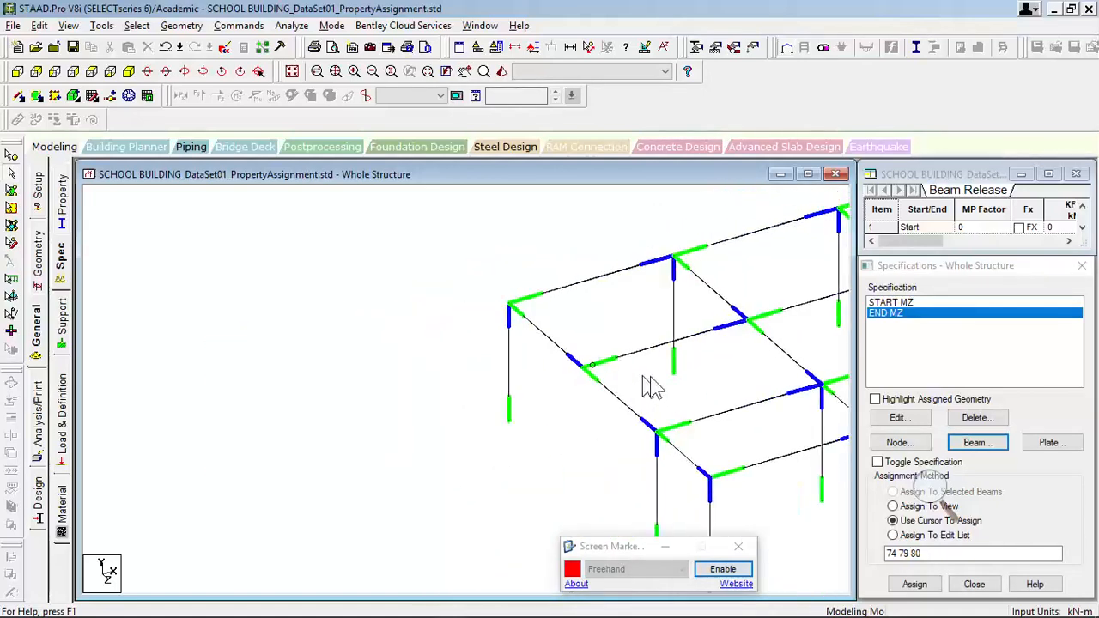
{"action": "scroll", "coordinate": [687, 386], "scroll_direction": "down", "scroll_amount": 2}
{"action": "middle_click_drag", "start_coordinate": [773, 411], "coordinate": [386, 469]}
{"action": "scroll", "coordinate": [412, 457], "scroll_direction": "down", "scroll_amount": 3}
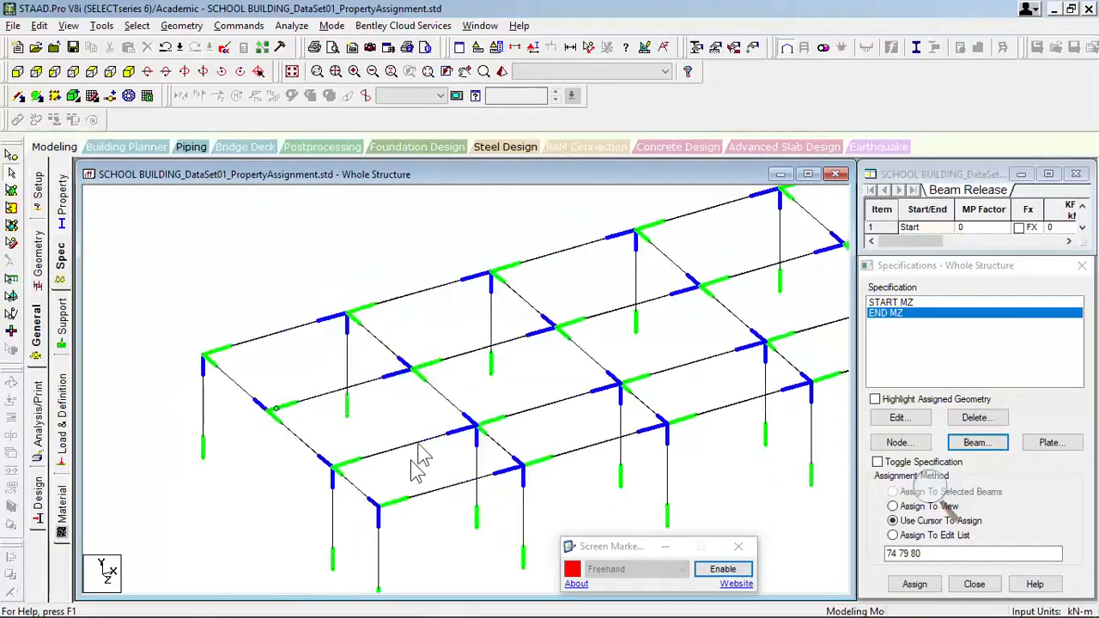
{"action": "scroll", "coordinate": [429, 442], "scroll_direction": "down", "scroll_amount": 6}
{"action": "middle_click_drag", "start_coordinate": [624, 400], "coordinate": [392, 466]}
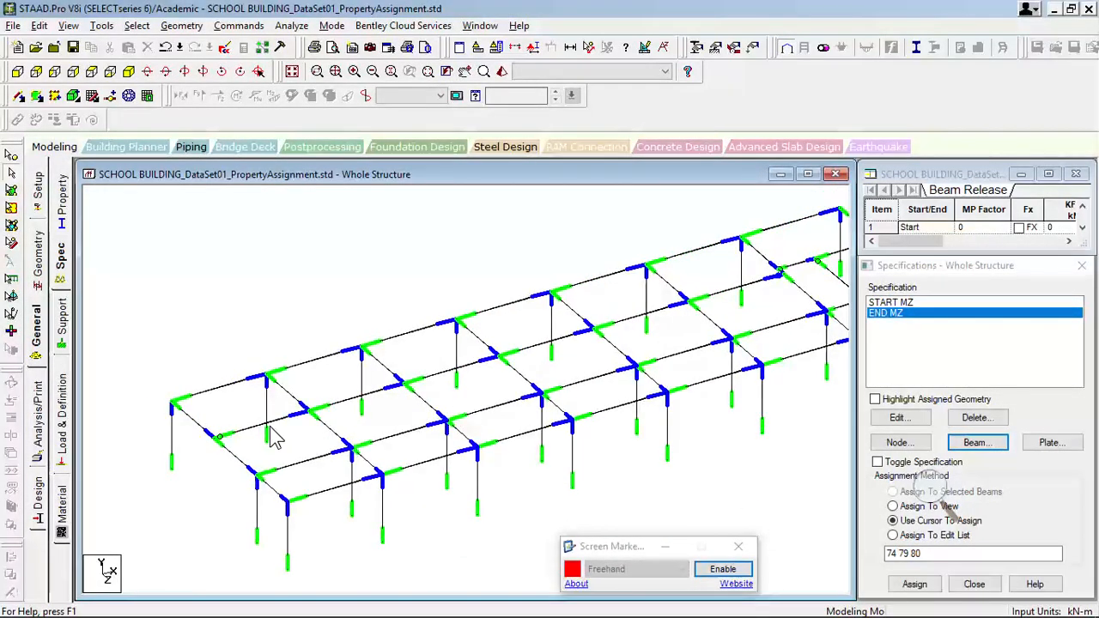
- Render the corner column with only the first longitudinal edge beam to inspect their joint, then close the view and clear the selection
{"action": "scroll", "coordinate": [273, 438], "scroll_direction": "up", "scroll_amount": 4}
{"action": "middle_click_drag", "start_coordinate": [249, 435], "coordinate": [555, 374]}
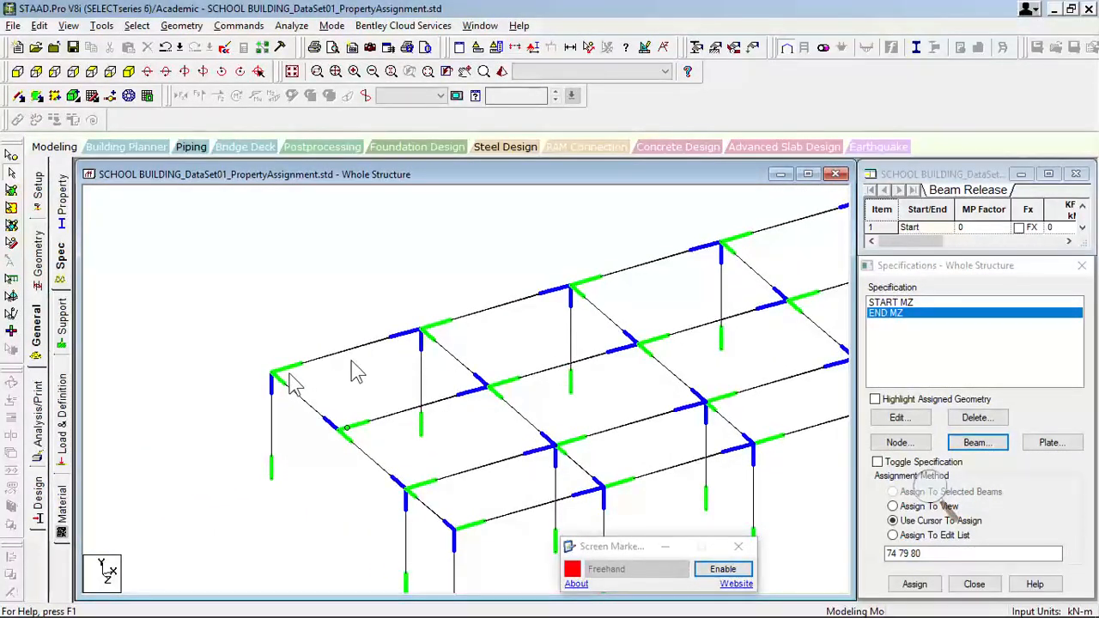
{"action": "left_click", "coordinate": [295, 379]}
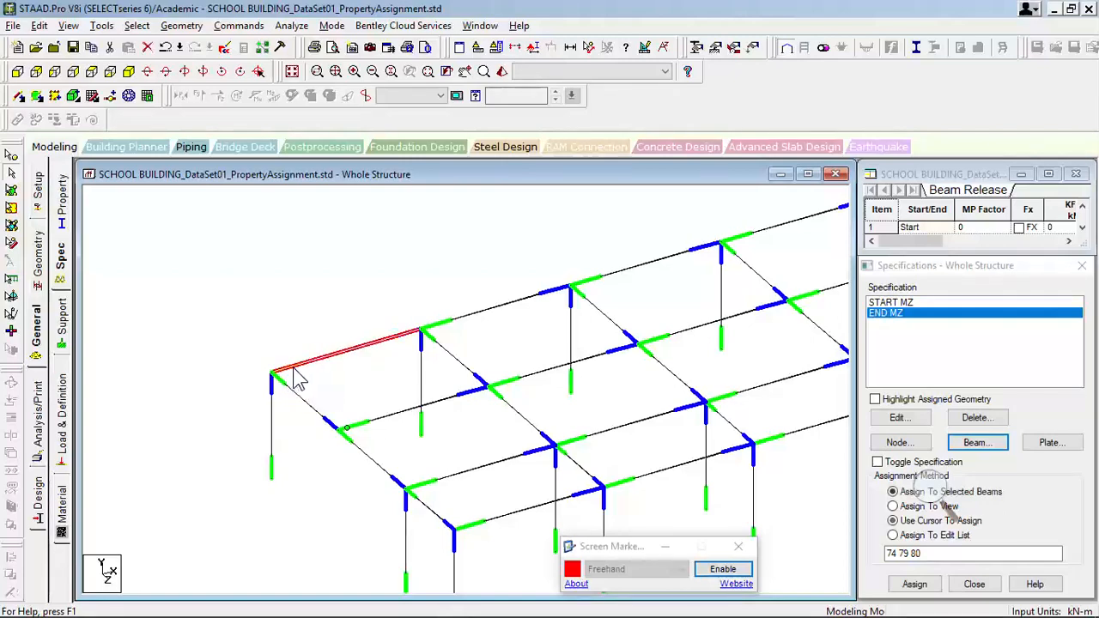
{"action": "left_click", "coordinate": [273, 404], "text": "ctrl"}
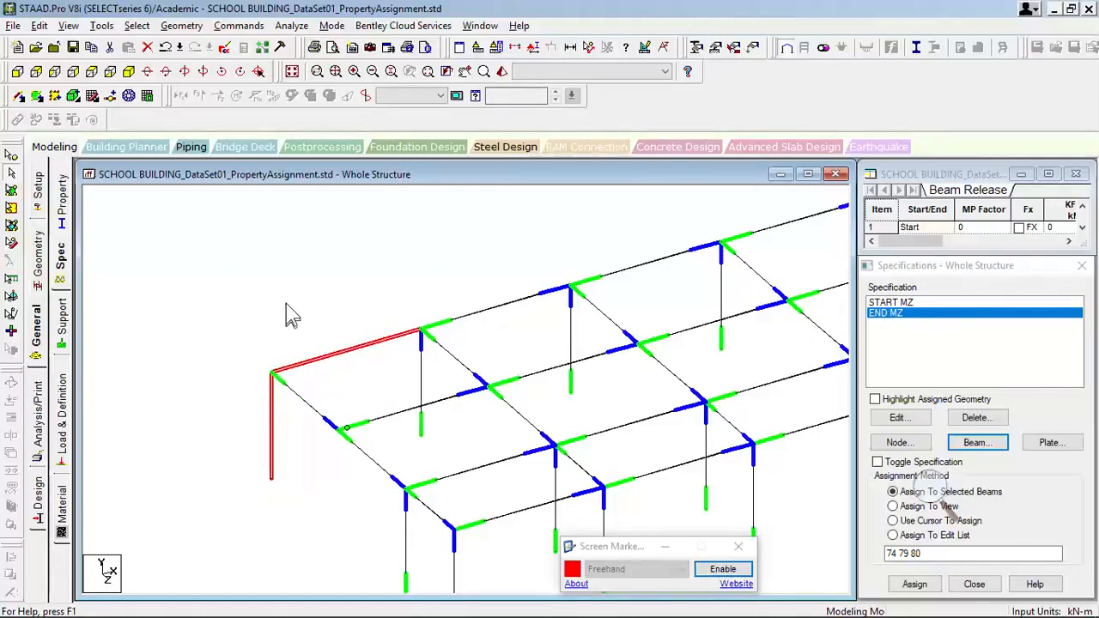
{"action": "key", "text": "ctrl+r"}
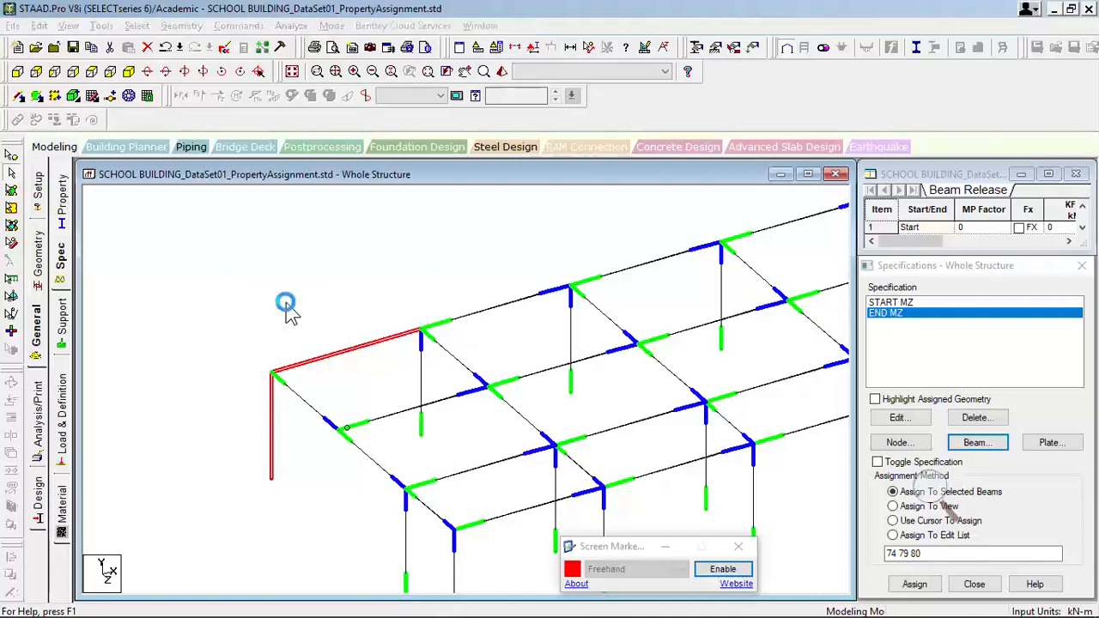
{"action": "left_click_drag", "start_coordinate": [525, 407], "coordinate": [517, 381]}
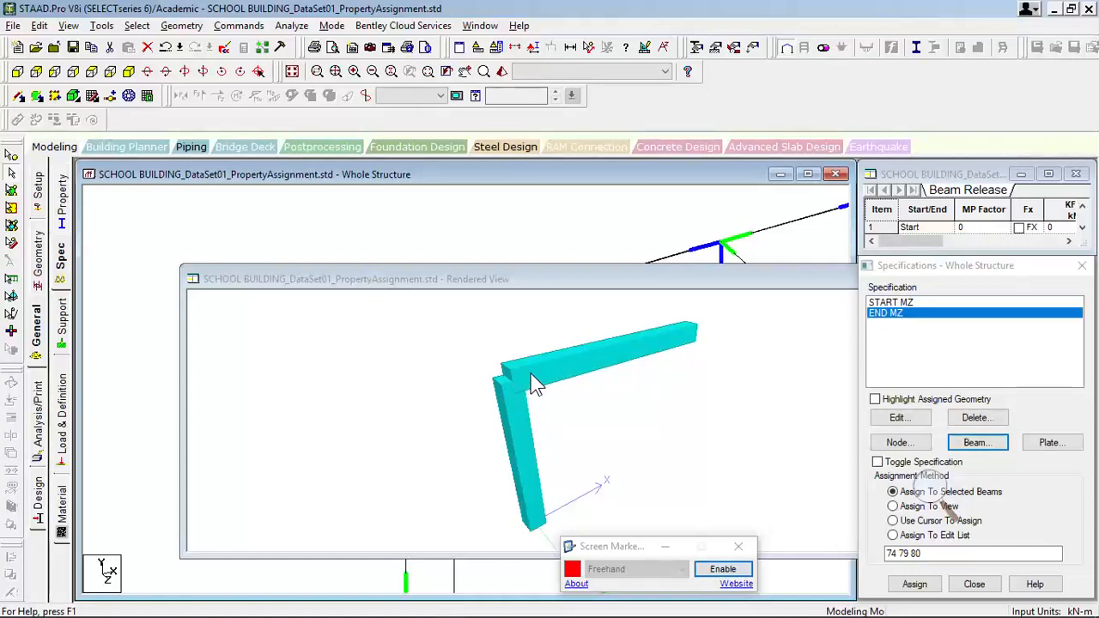
{"action": "left_click_drag", "start_coordinate": [794, 280], "coordinate": [681, 350]}
{"action": "left_click", "coordinate": [804, 334]}
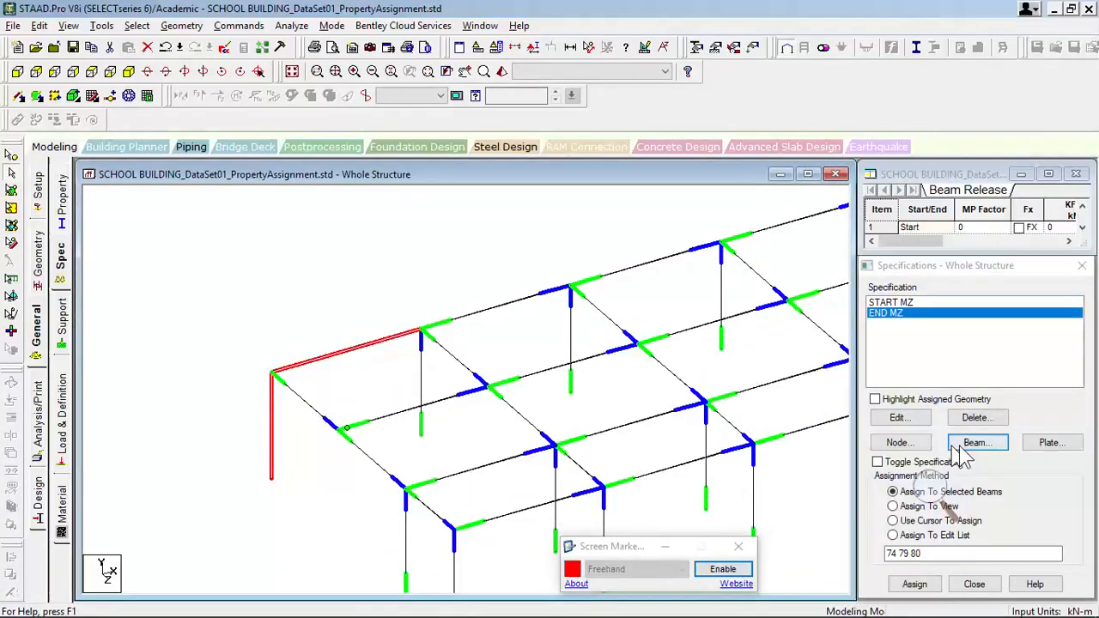
{"action": "left_click", "coordinate": [975, 444]}
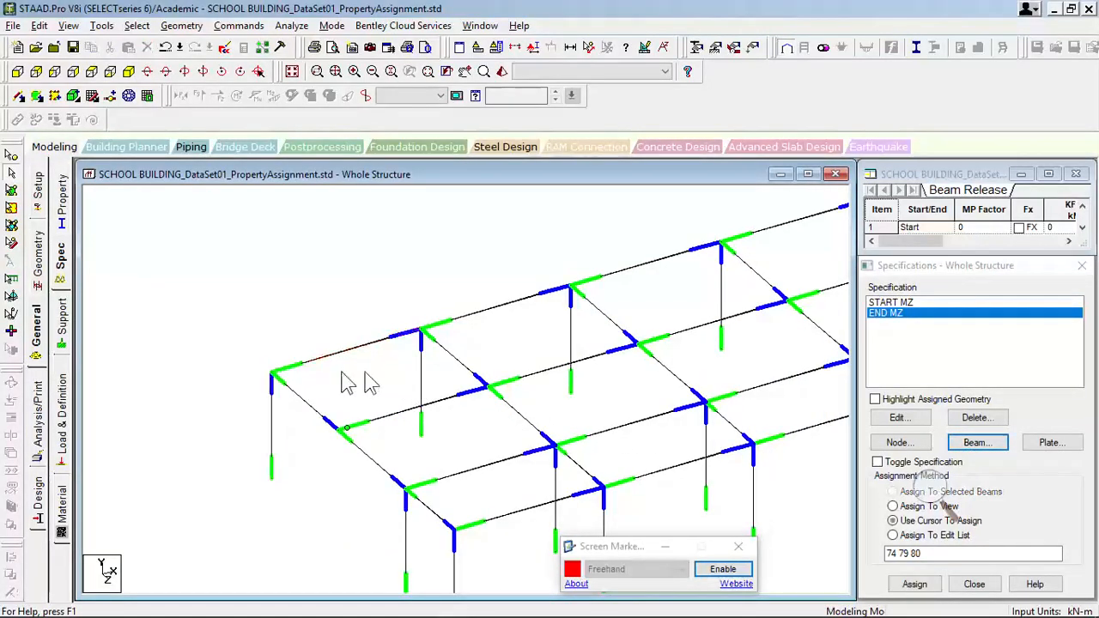
- Open the offset settings of a new beam specification and place them over the model view
{"action": "left_click", "coordinate": [966, 444]}
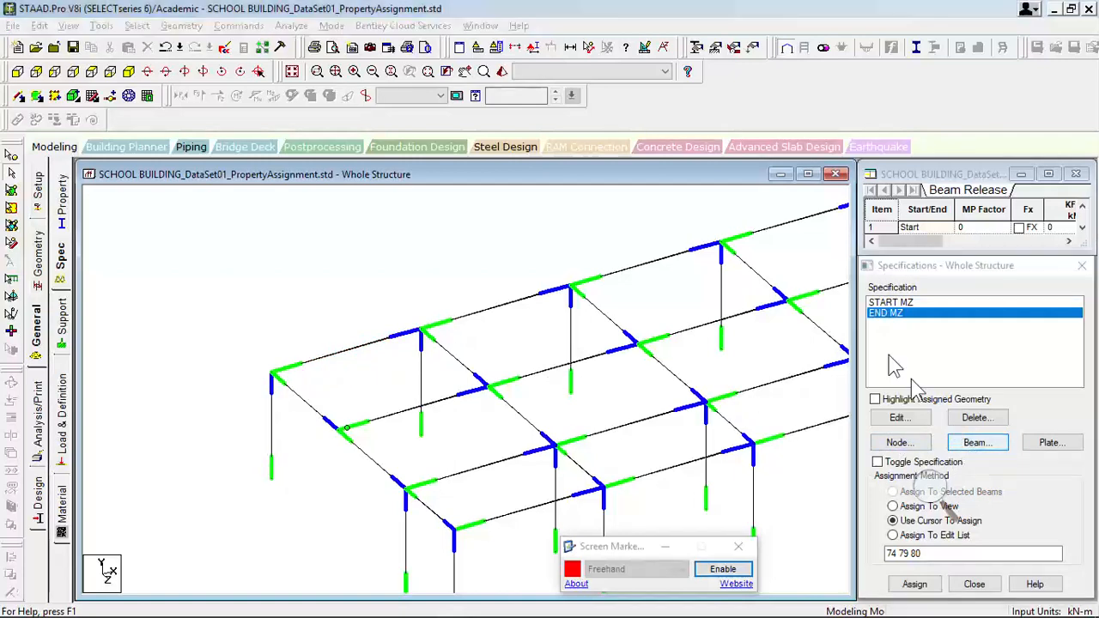
{"action": "left_click", "coordinate": [816, 316]}
{"action": "left_click_drag", "start_coordinate": [833, 276], "coordinate": [532, 259]}
- Bring up the Windows Magnifier, minimize the screen recorder window, and enlarge the display around the offset values
{"action": "left_click", "coordinate": [929, 490]}
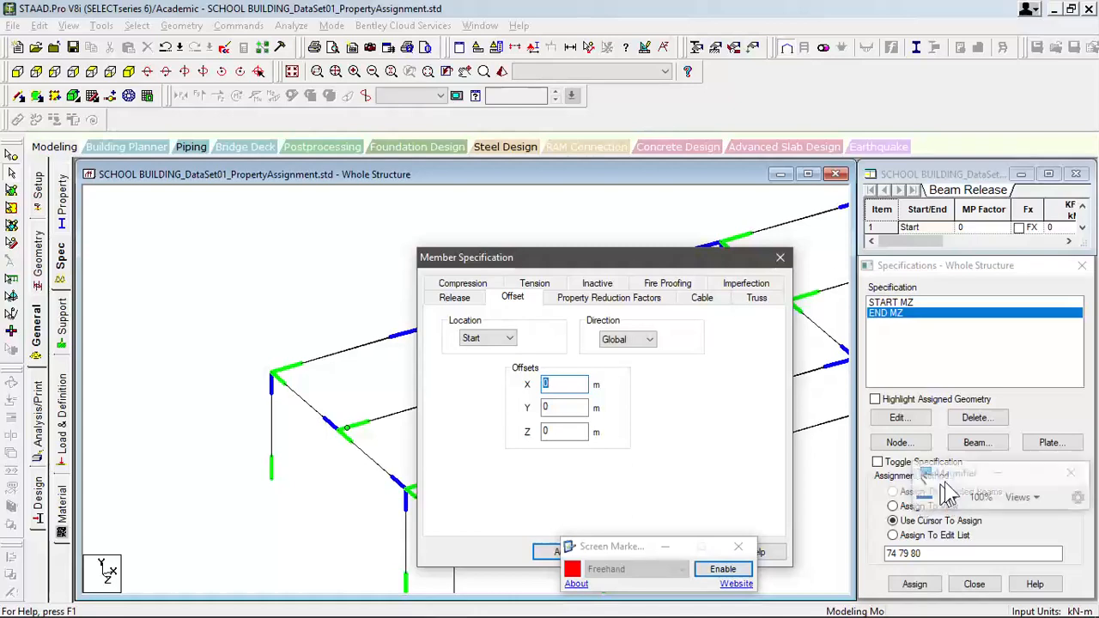
{"action": "left_click_drag", "start_coordinate": [943, 491], "coordinate": [559, 441]}
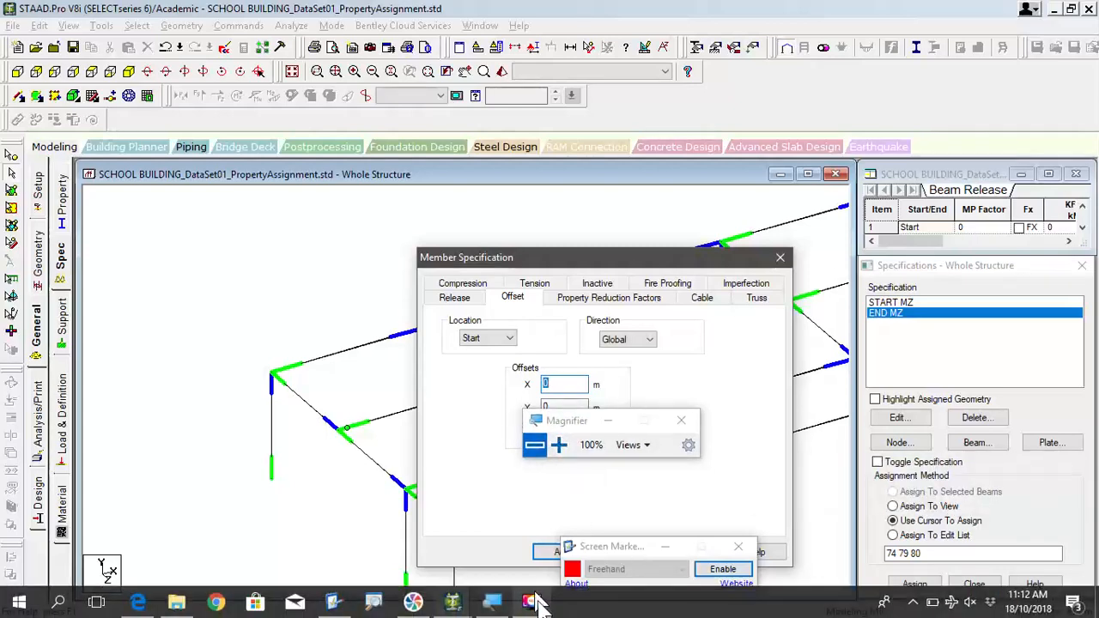
{"action": "left_click", "coordinate": [534, 602]}
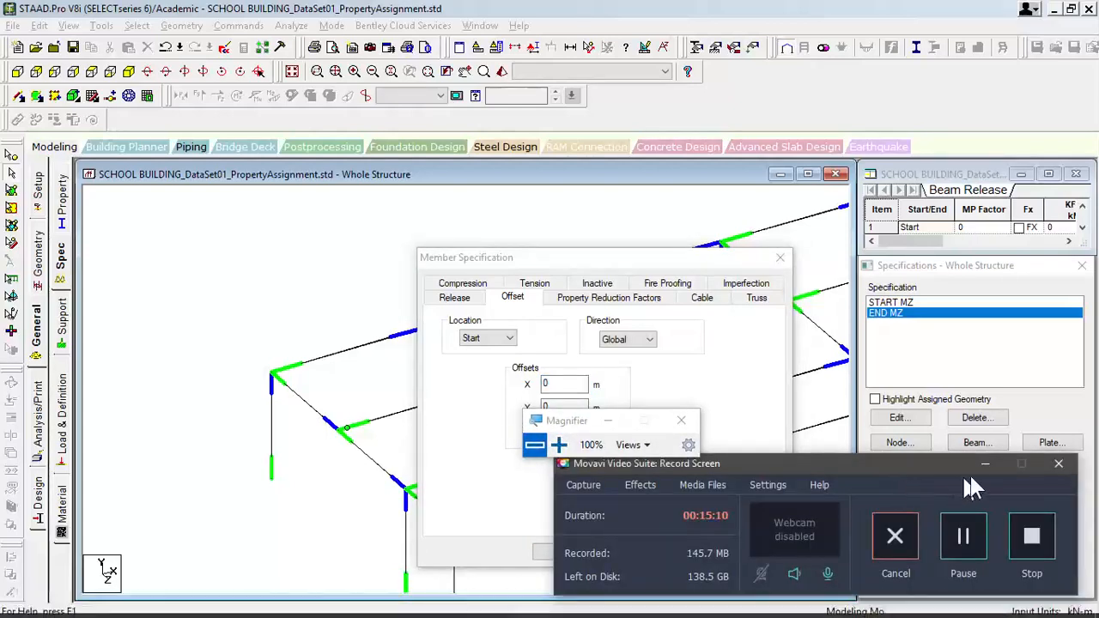
{"action": "left_click", "coordinate": [985, 465]}
{"action": "left_click", "coordinate": [544, 437]}
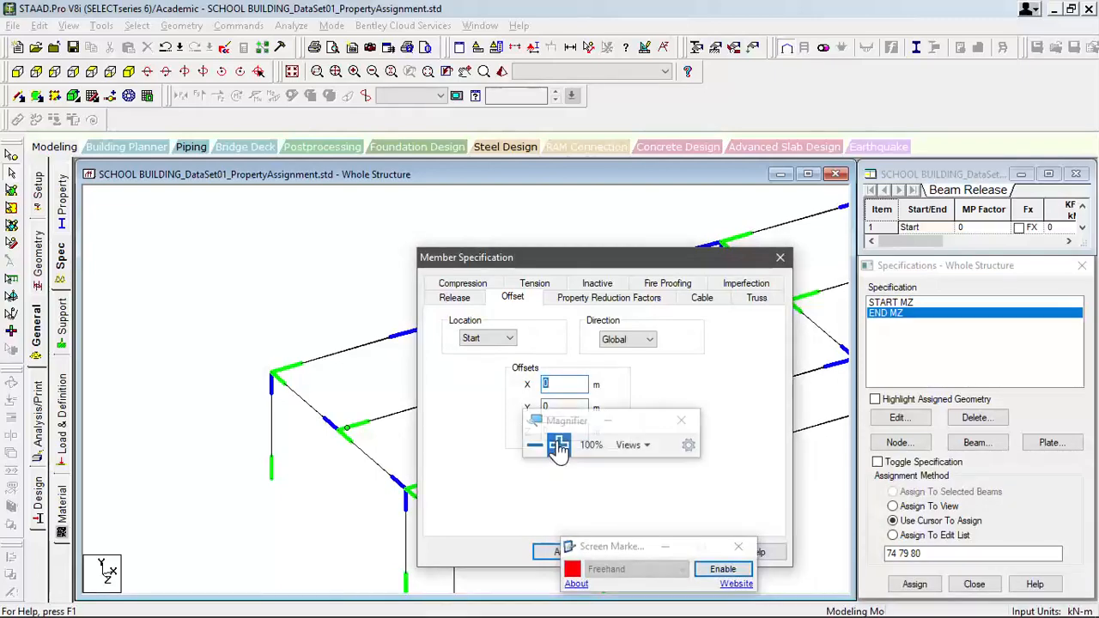
{"action": "left_click", "coordinate": [559, 445]}
{"action": "left_click", "coordinate": [562, 443]}
{"action": "left_click", "coordinate": [562, 443]}
{"action": "left_click", "coordinate": [562, 443]}
{"action": "left_click", "coordinate": [561, 443]}
{"action": "left_click_drag", "start_coordinate": [563, 416], "coordinate": [918, 536]}
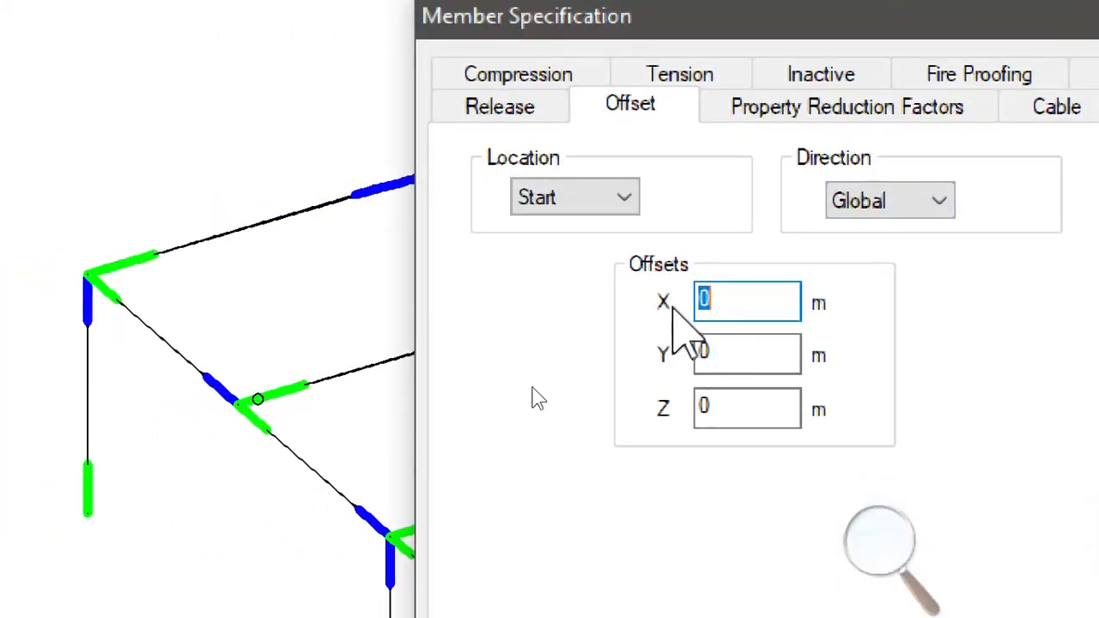
- Add a global start offset with X 0.175 m, Y -0.2 m and Z 0 m, and return the screen magnification to 100%
{"action": "left_click_drag", "start_coordinate": [714, 293], "coordinate": [697, 307]}
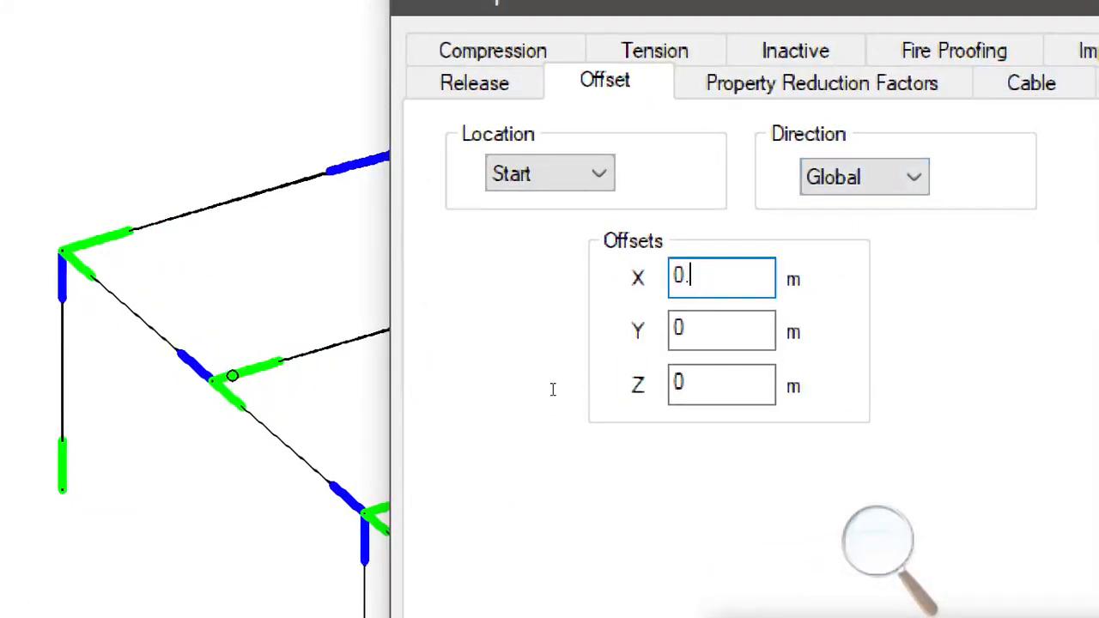
{"action": "type", "text": "175"}
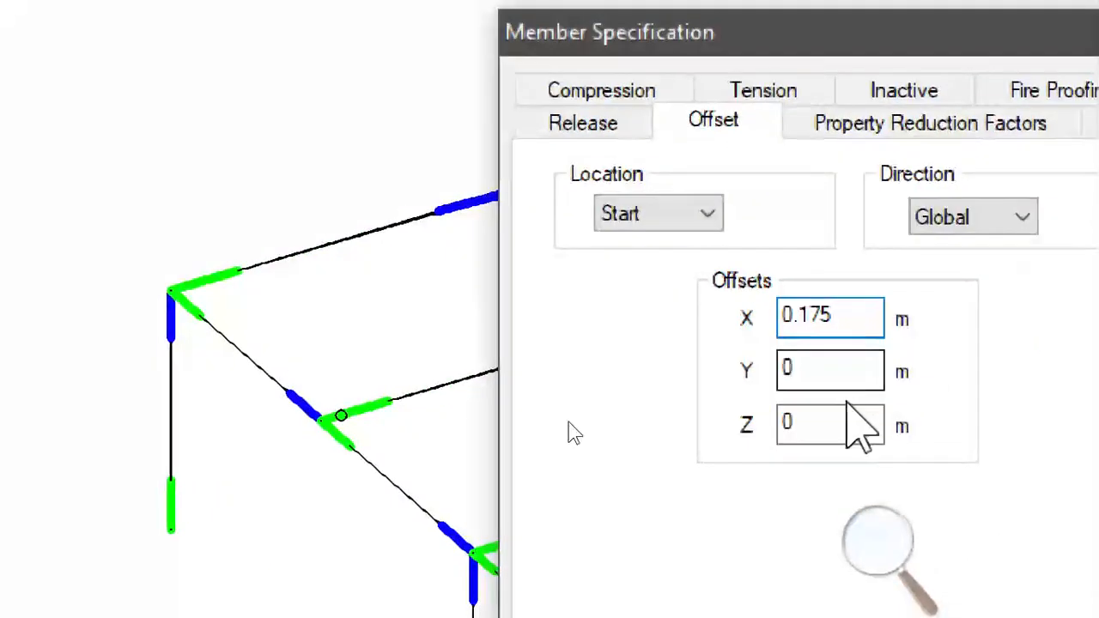
{"action": "double_click", "coordinate": [804, 371]}
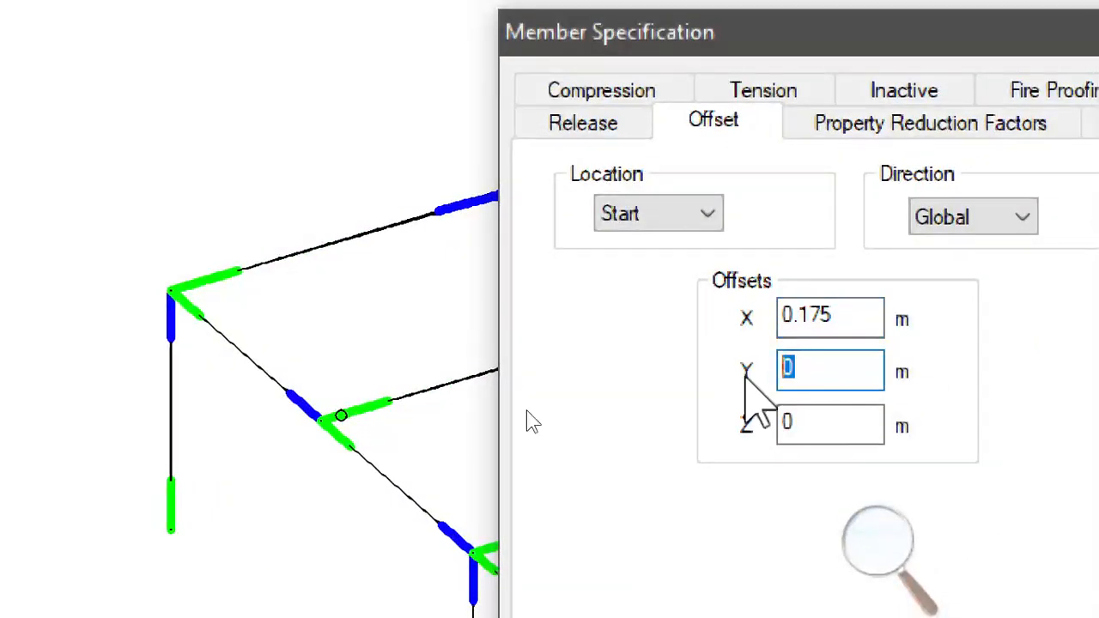
{"action": "type", "text": "-0.2"}
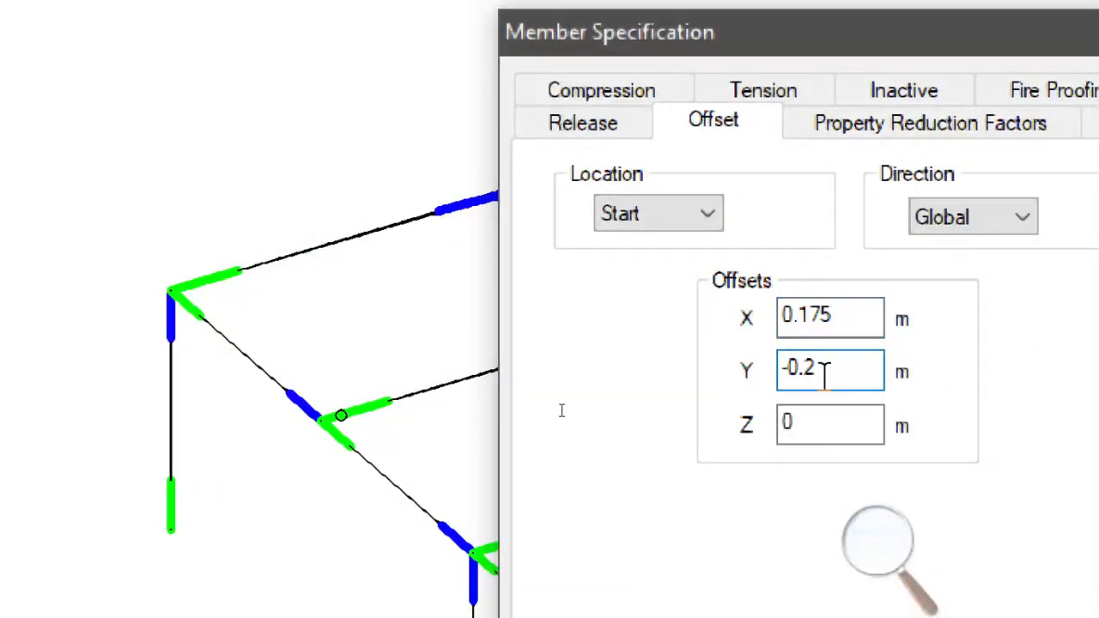
{"action": "left_click", "coordinate": [824, 421]}
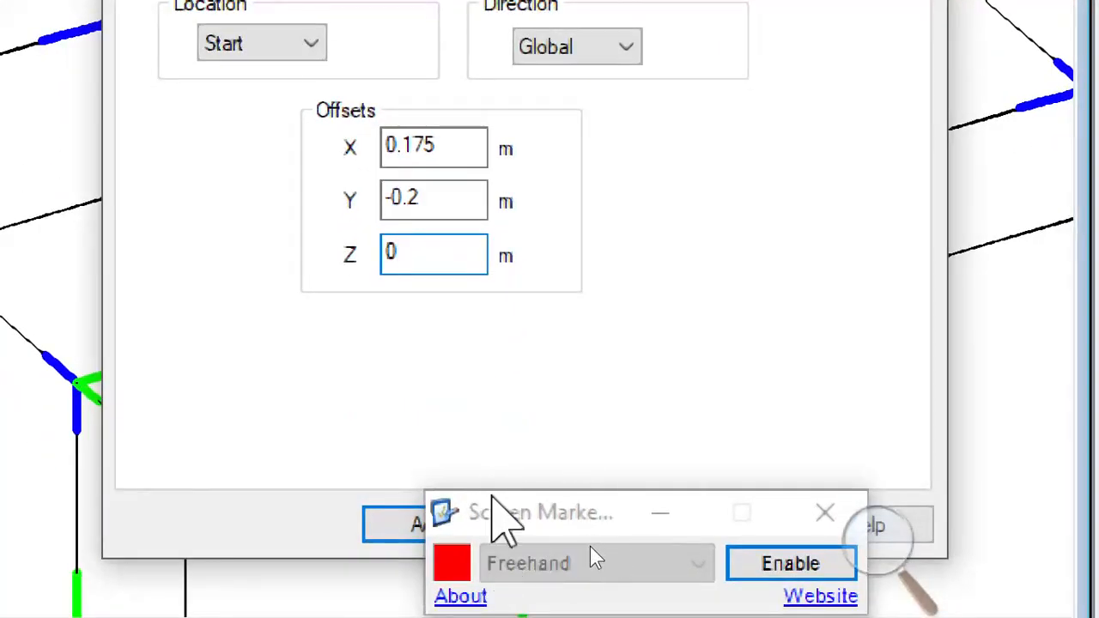
{"action": "mouse_move", "coordinate": [490, 511]}
{"action": "left_mouse_down"}
{"action": "mouse_move", "coordinate": [491, 528]}
{"action": "mouse_move", "coordinate": [385, 432]}
{"action": "mouse_move", "coordinate": [312, 326]}
{"action": "left_mouse_up"}
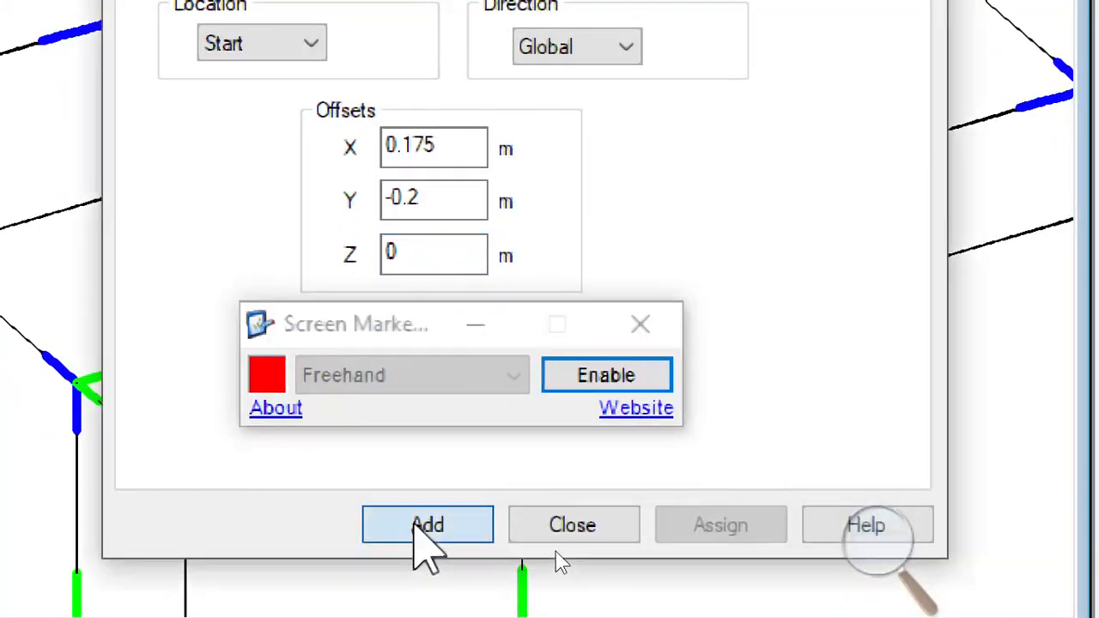
{"action": "left_click", "coordinate": [417, 525]}
{"action": "left_click", "coordinate": [859, 550]}
{"action": "left_click", "coordinate": [859, 555]}
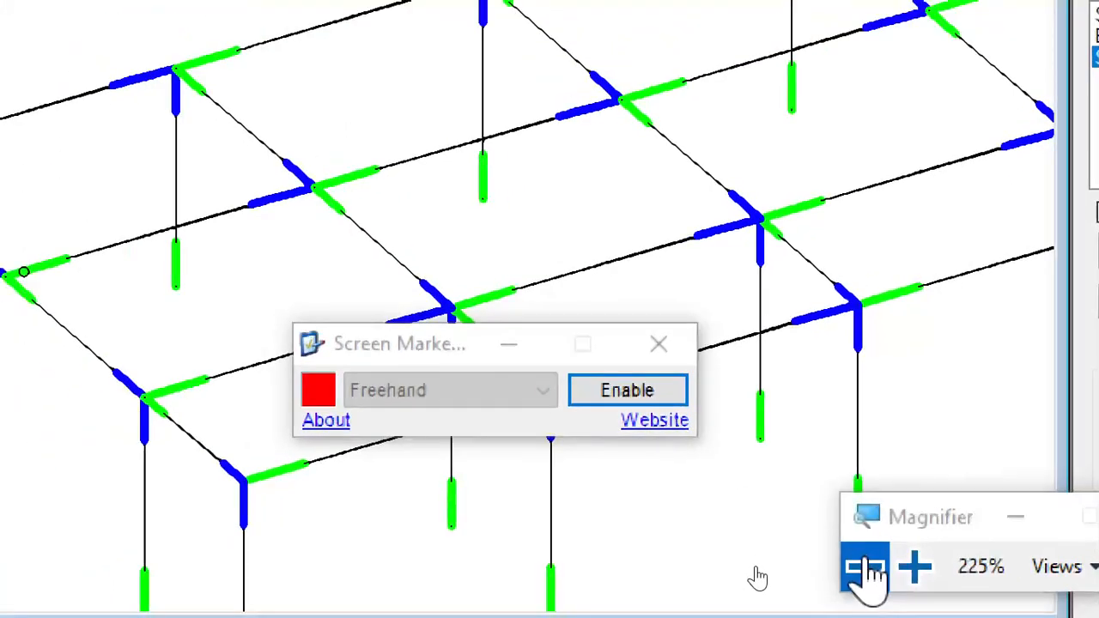
{"action": "left_click", "coordinate": [858, 558]}
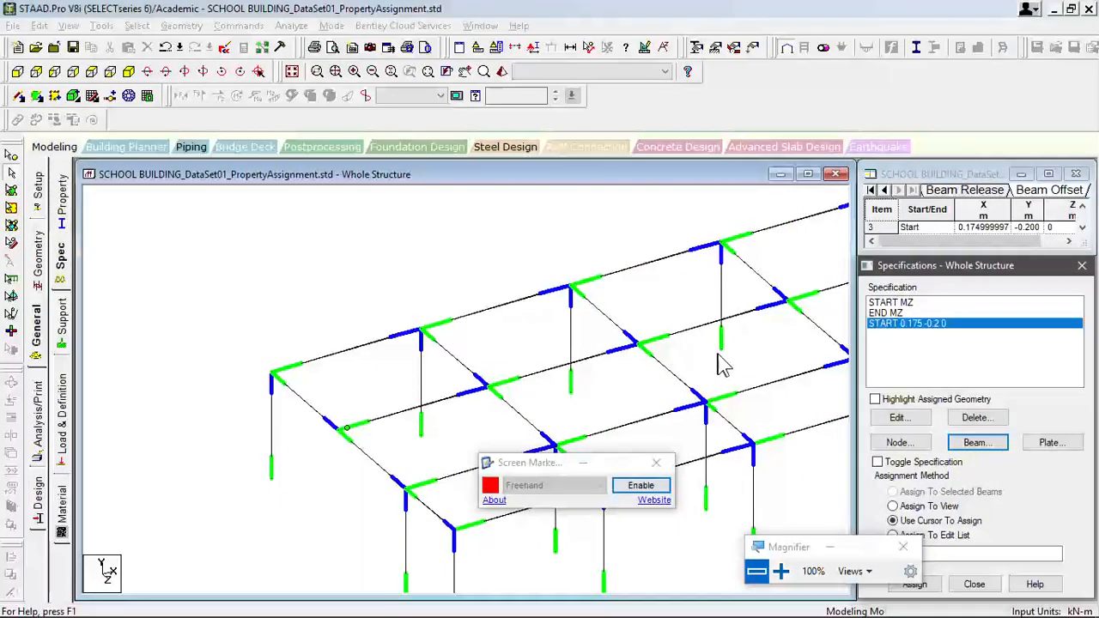
- Open another beam offset specification in the global direction and set its location to End
{"action": "middle_click_drag", "start_coordinate": [768, 354], "coordinate": [662, 361]}
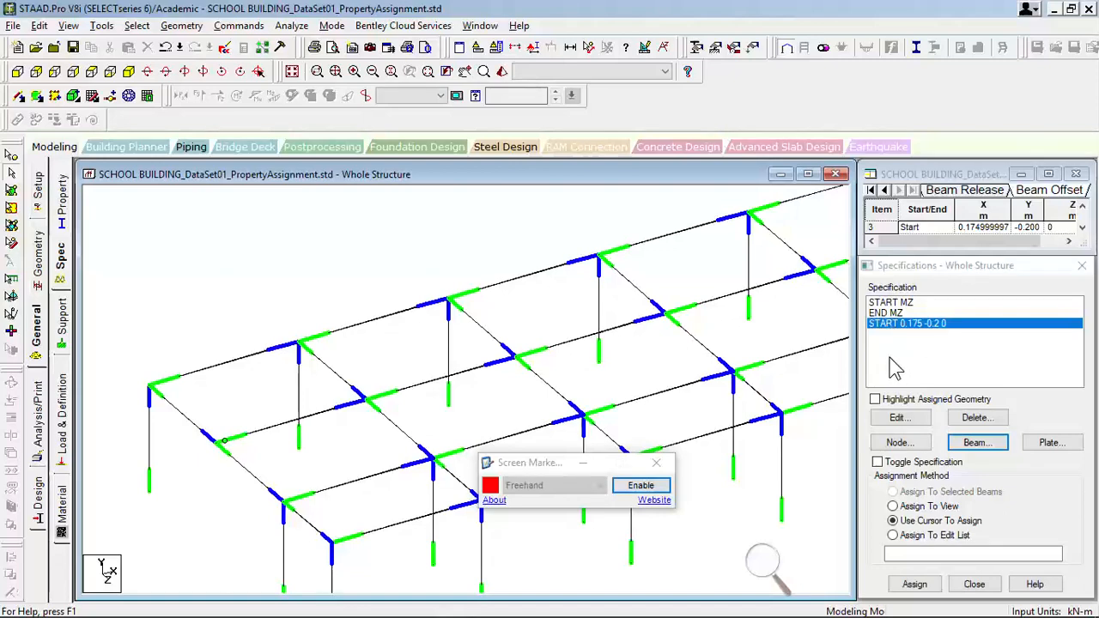
{"action": "left_click", "coordinate": [979, 443]}
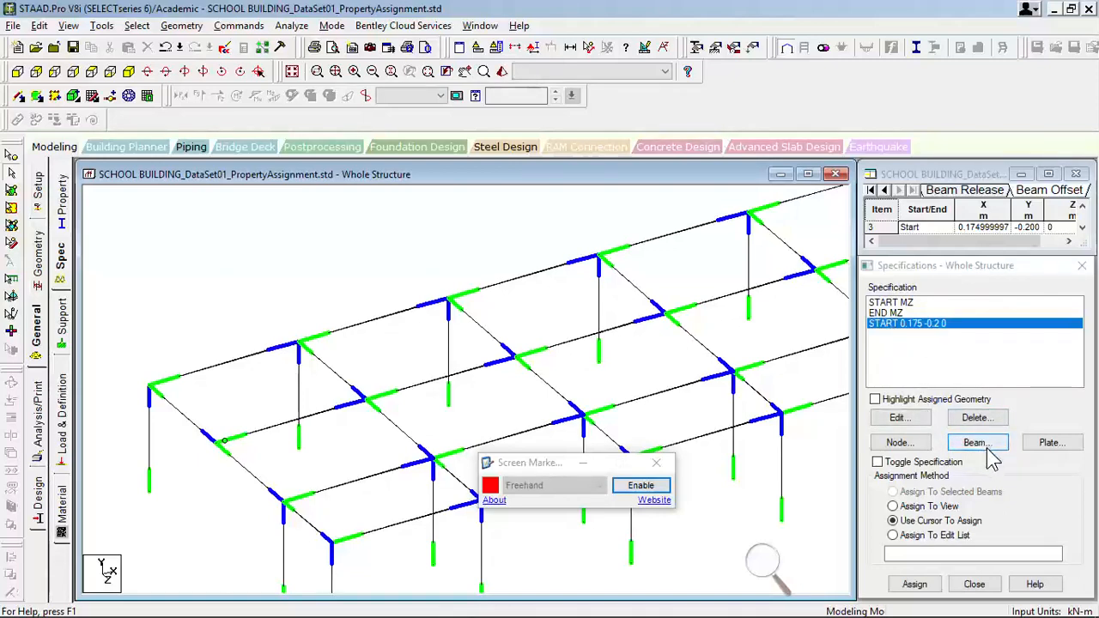
{"action": "left_click", "coordinate": [297, 359]}
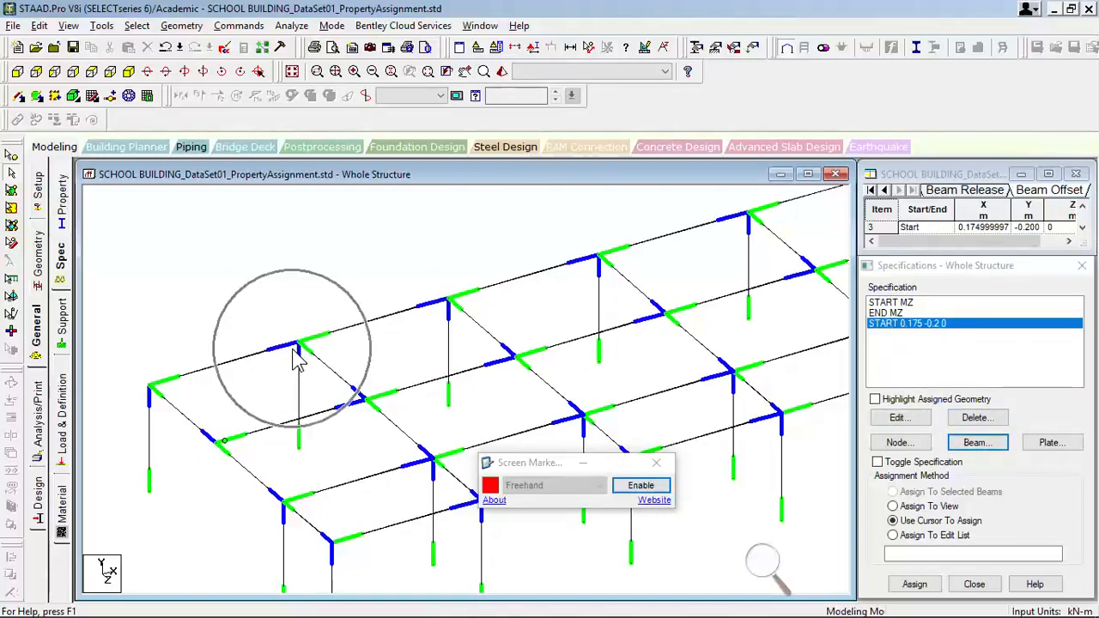
{"action": "left_click", "coordinate": [970, 443]}
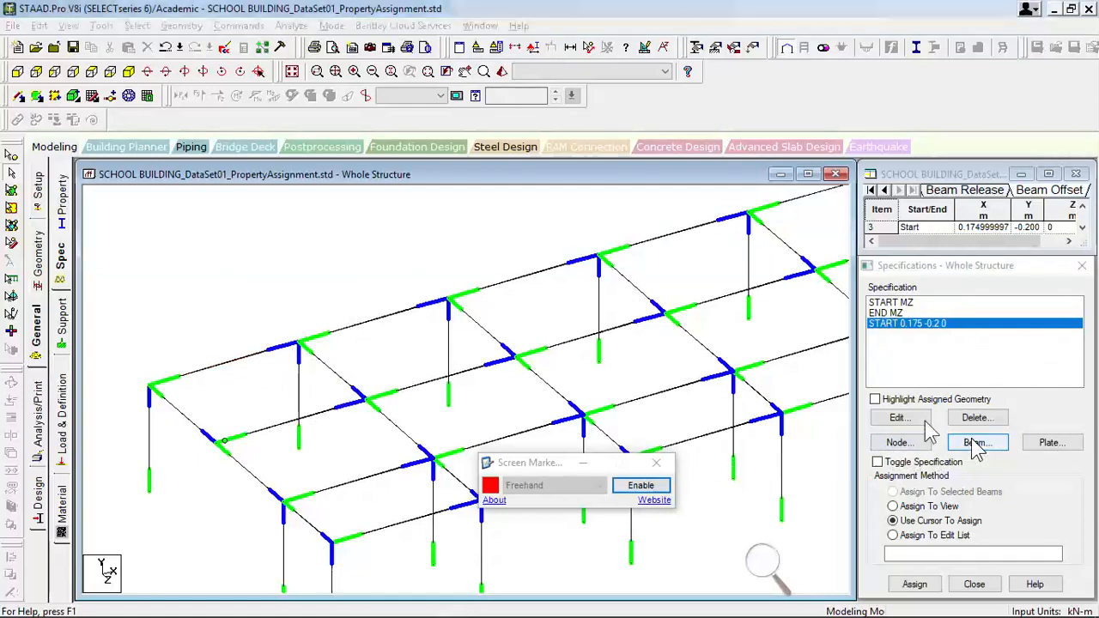
{"action": "left_click", "coordinate": [819, 319]}
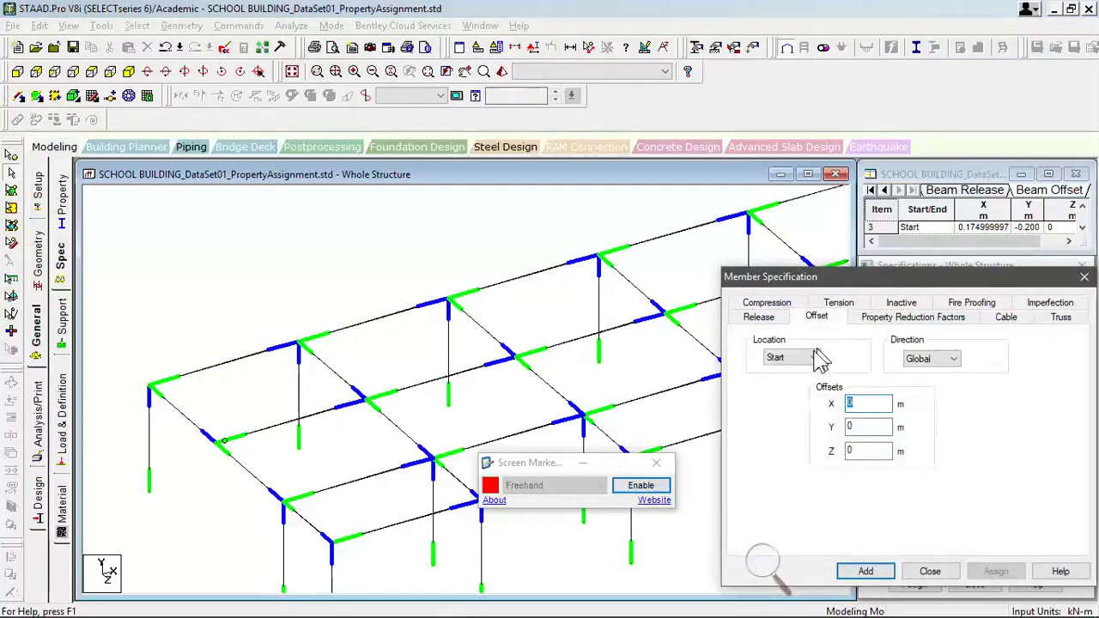
{"action": "left_click", "coordinate": [807, 358]}
{"action": "left_click", "coordinate": [777, 383]}
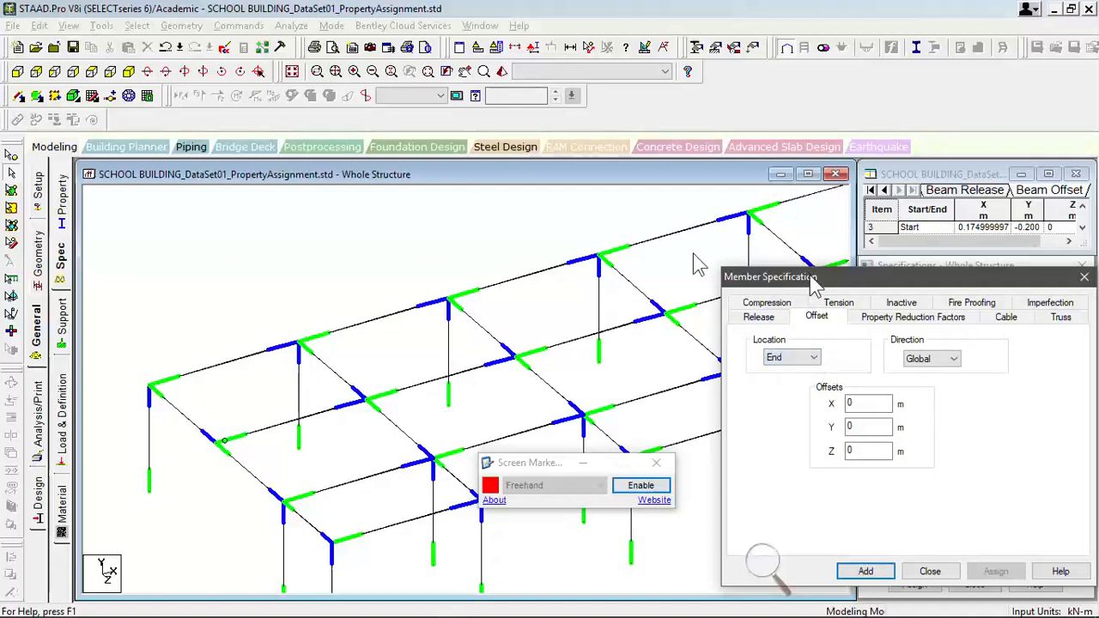
{"action": "left_click_drag", "start_coordinate": [811, 284], "coordinate": [661, 249]}
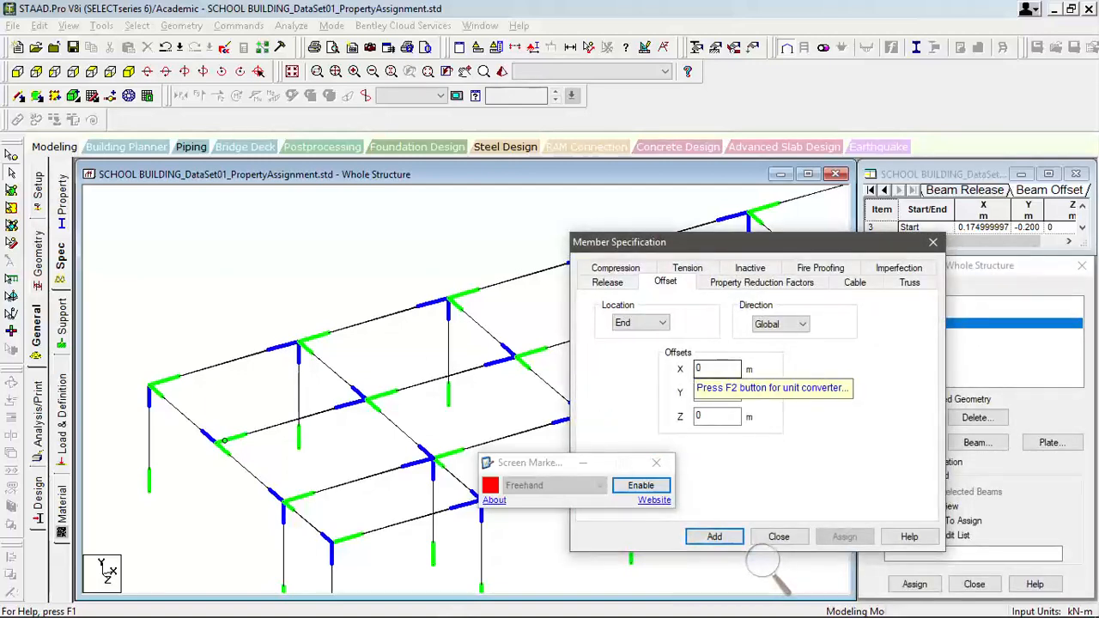
- Set the end offset to X -0.175 m, Y -0.2 m and Z 0 m, and add it to the specifications
{"action": "double_click", "coordinate": [704, 369]}
{"action": "type", "text": "-0.175"}
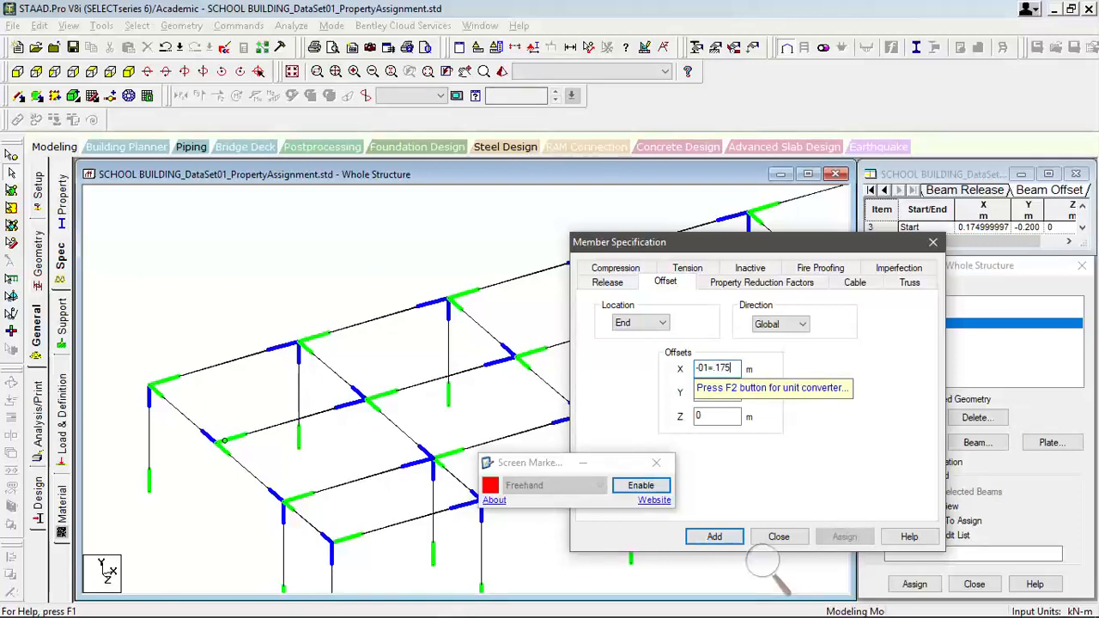
{"action": "key", "text": "BackSpace"}
{"action": "key", "text": "BackSpace"}
{"action": "key", "text": "BackSpace"}
{"action": "key", "text": "BackSpace"}
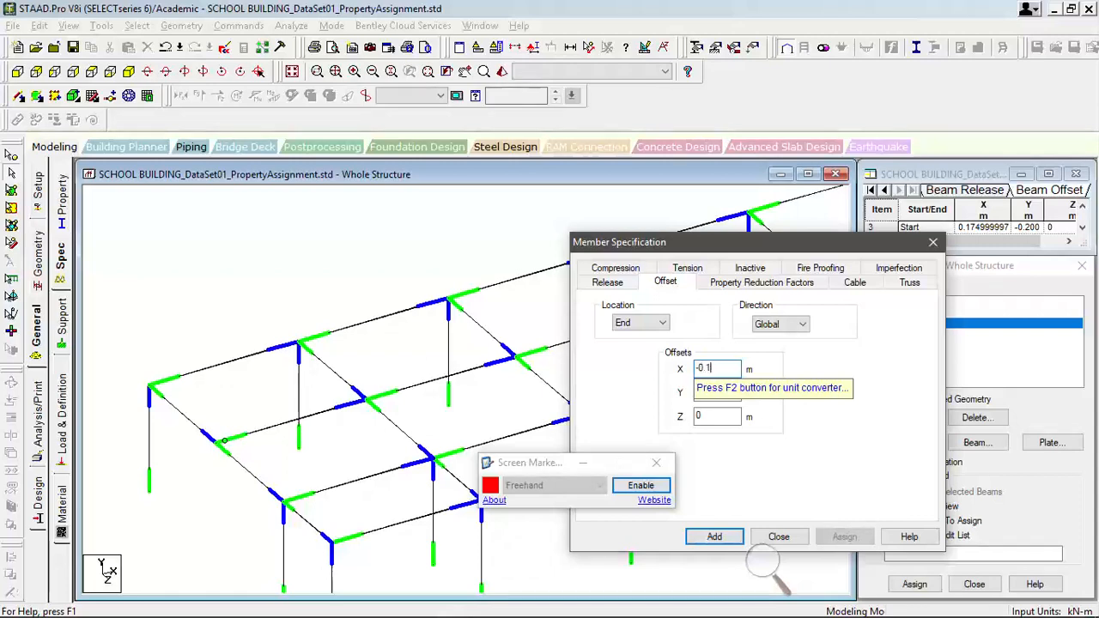
{"action": "left_click", "coordinate": [717, 392]}
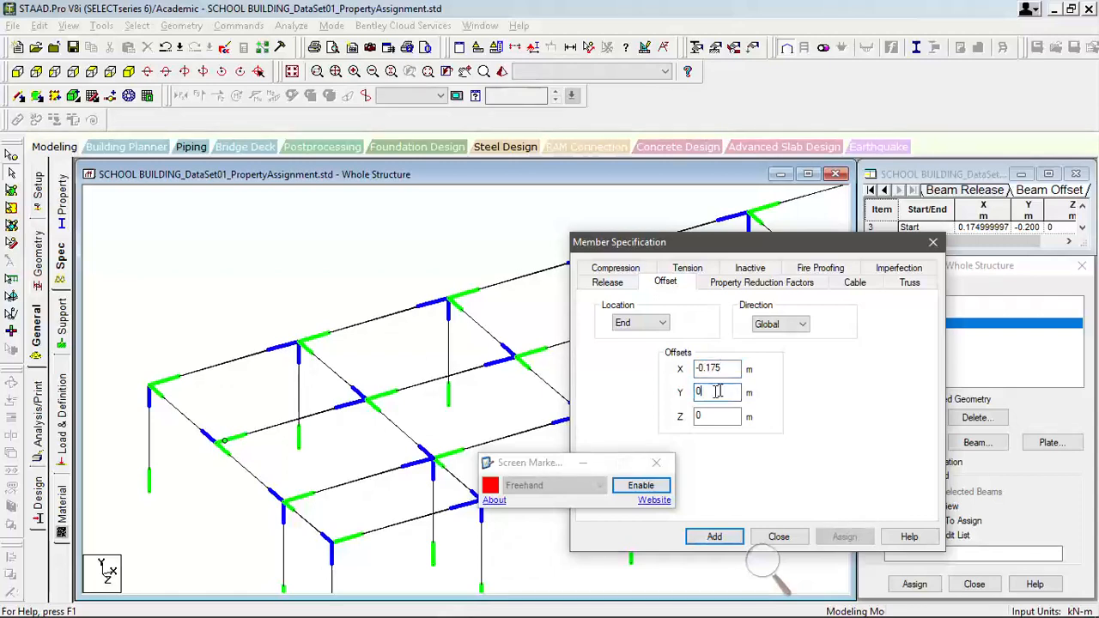
{"action": "type", "text": "-0.2"}
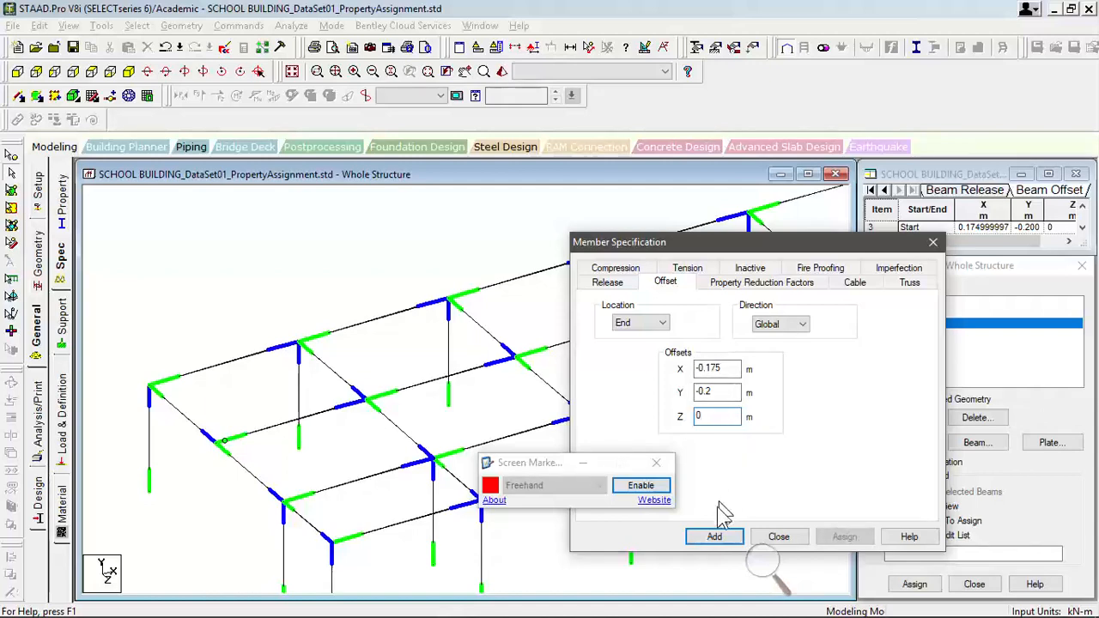
{"action": "left_click", "coordinate": [714, 536]}
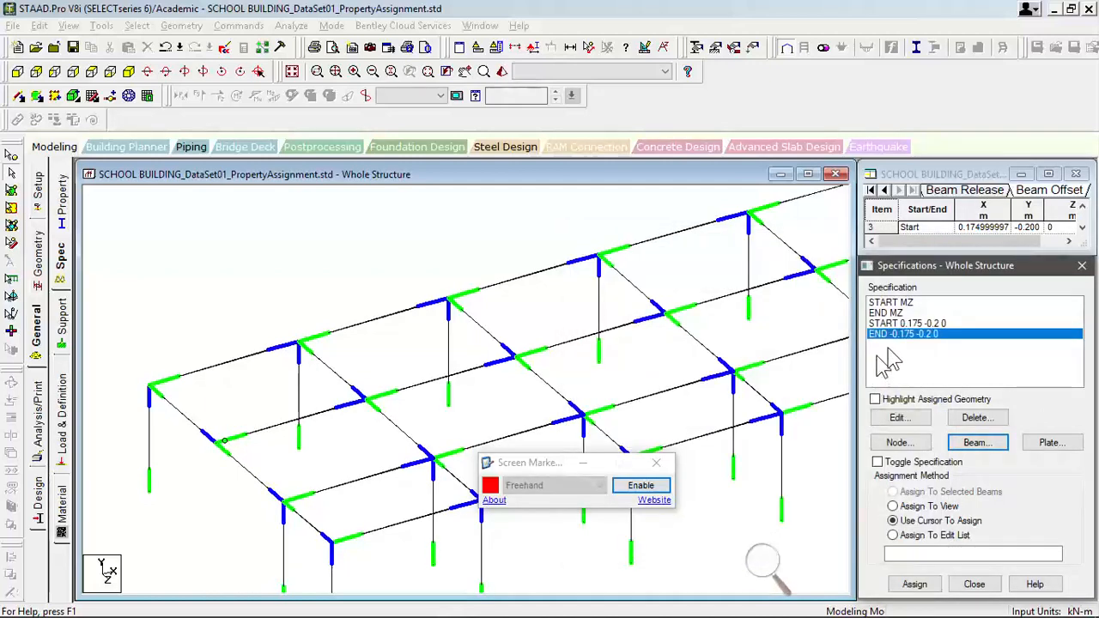
- Assign the START 0.175 -0.2 0 offset to the first longitudinal edge beam at the building's corner
{"action": "left_click", "coordinate": [906, 324]}
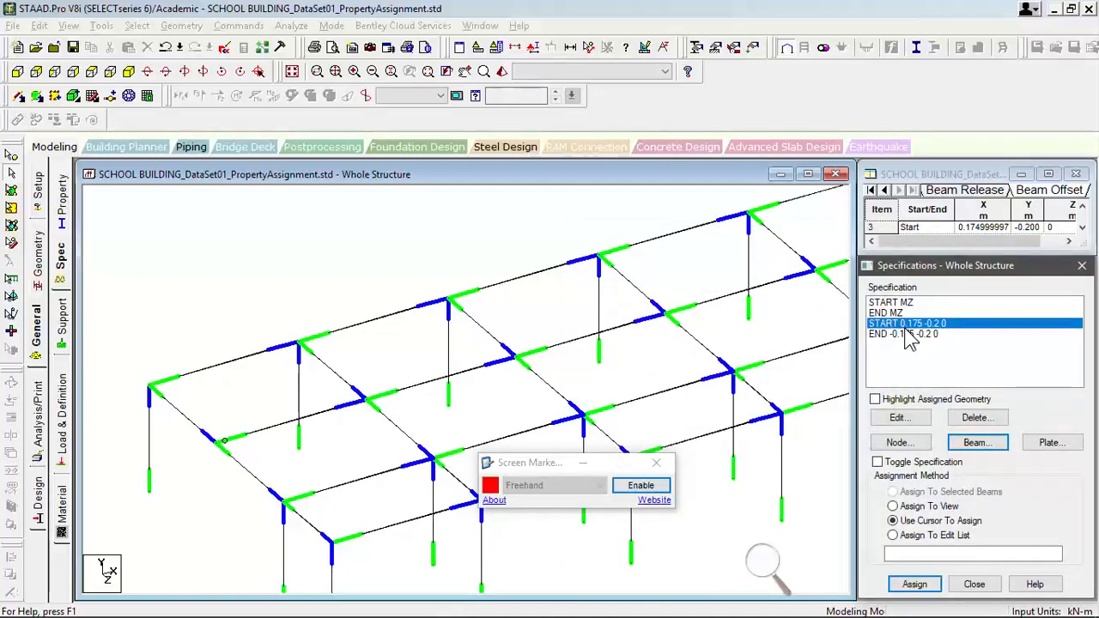
{"action": "left_click", "coordinate": [198, 384]}
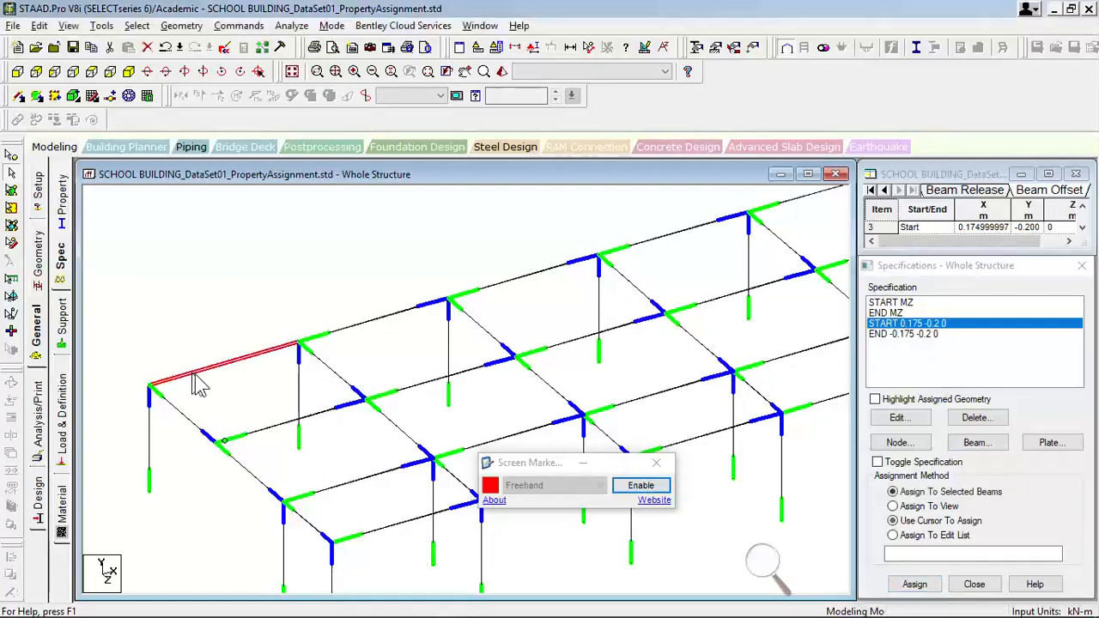
{"action": "left_click", "coordinate": [914, 586]}
{"action": "left_click", "coordinate": [983, 469]}
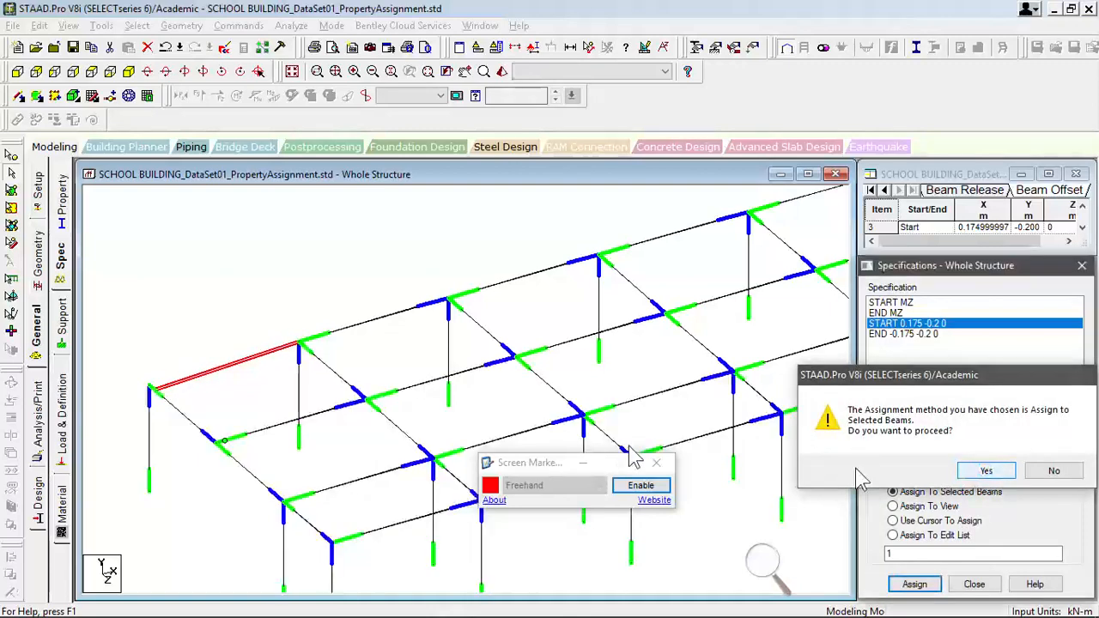
- Render the offset edge beam together with its corner column, examine their joint from different angles, and close the rendered view
{"action": "left_click", "coordinate": [208, 332]}
{"action": "left_click", "coordinate": [211, 370]}
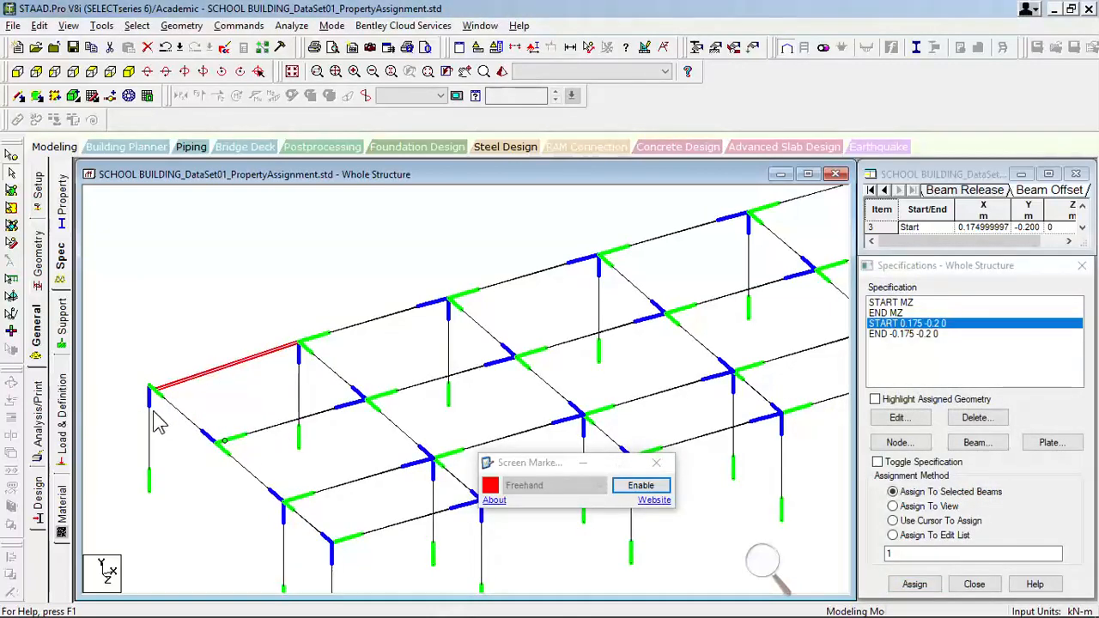
{"action": "left_click", "coordinate": [151, 421], "text": "ctrl"}
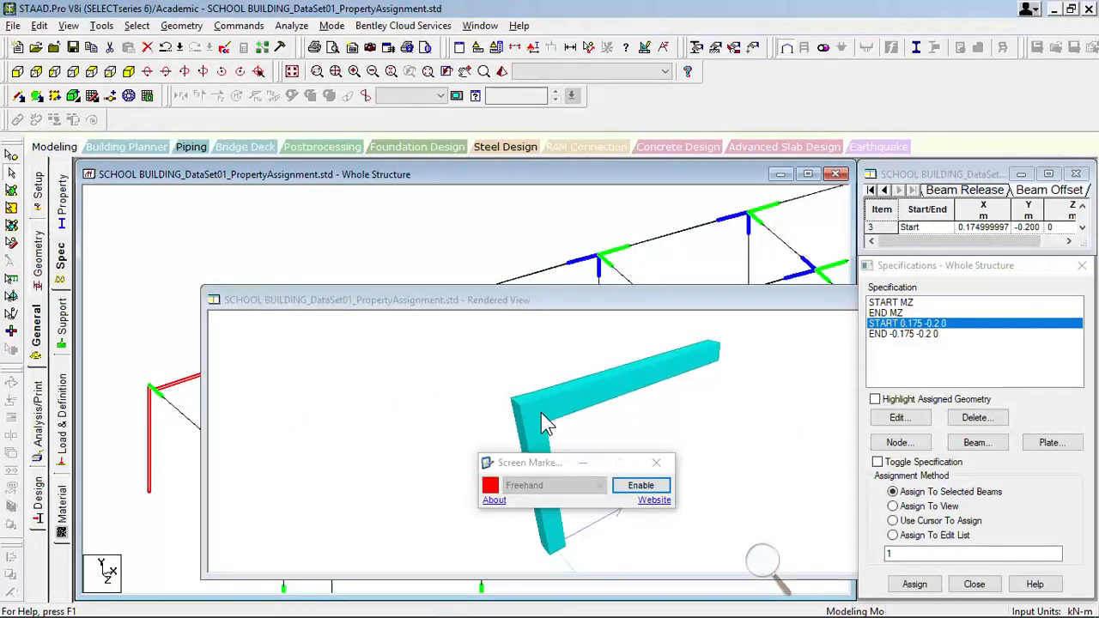
{"action": "mouse_move", "coordinate": [550, 416]}
{"action": "left_mouse_down"}
{"action": "mouse_move", "coordinate": [518, 422]}
{"action": "mouse_move", "coordinate": [540, 401]}
{"action": "mouse_move", "coordinate": [561, 412]}
{"action": "left_mouse_up"}
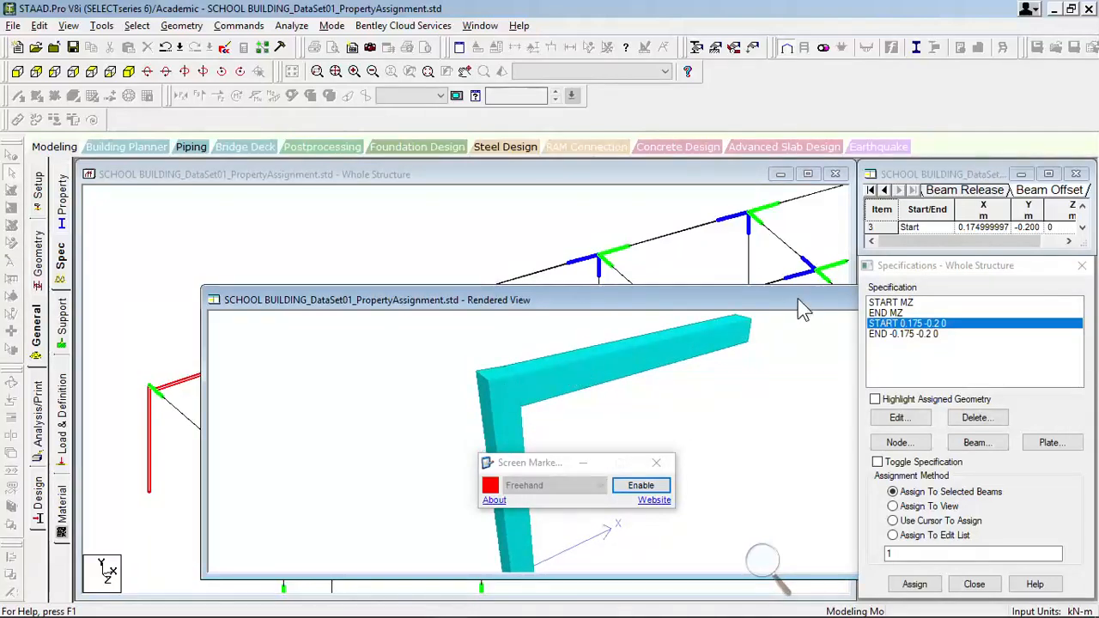
{"action": "left_click_drag", "start_coordinate": [799, 301], "coordinate": [611, 349]}
{"action": "left_click_drag", "start_coordinate": [715, 353], "coordinate": [453, 377]}
{"action": "left_click", "coordinate": [591, 371]}
- Assign the END -0.175 -0.2 0 offset to the first longitudinal edge beam at the building's corner
{"action": "left_click", "coordinate": [289, 311]}
{"action": "left_click", "coordinate": [279, 348]}
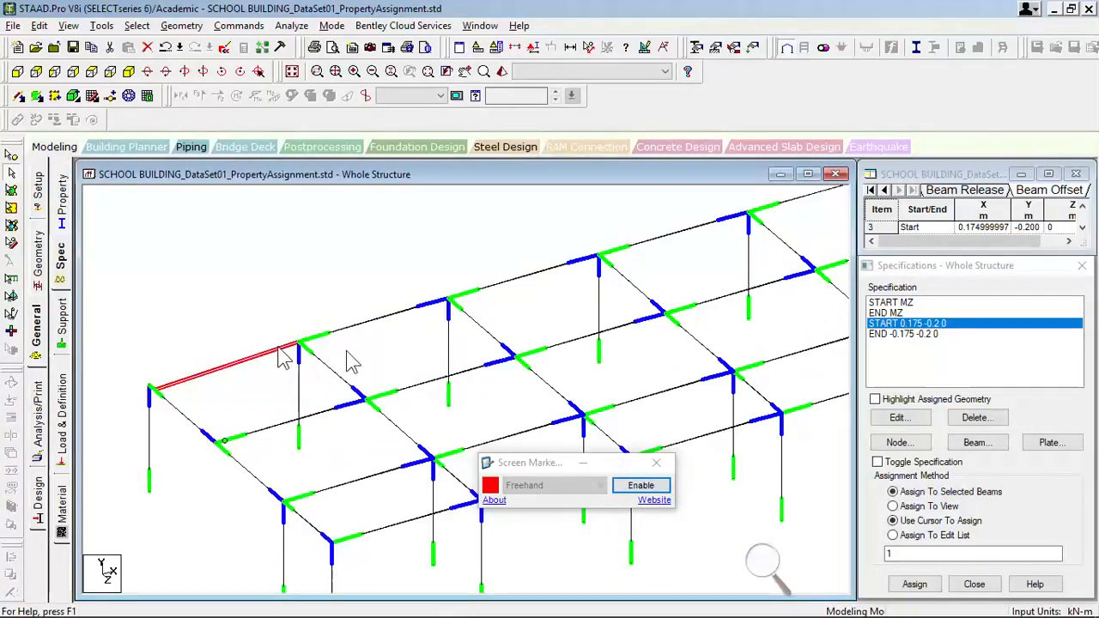
{"action": "left_click", "coordinate": [900, 335]}
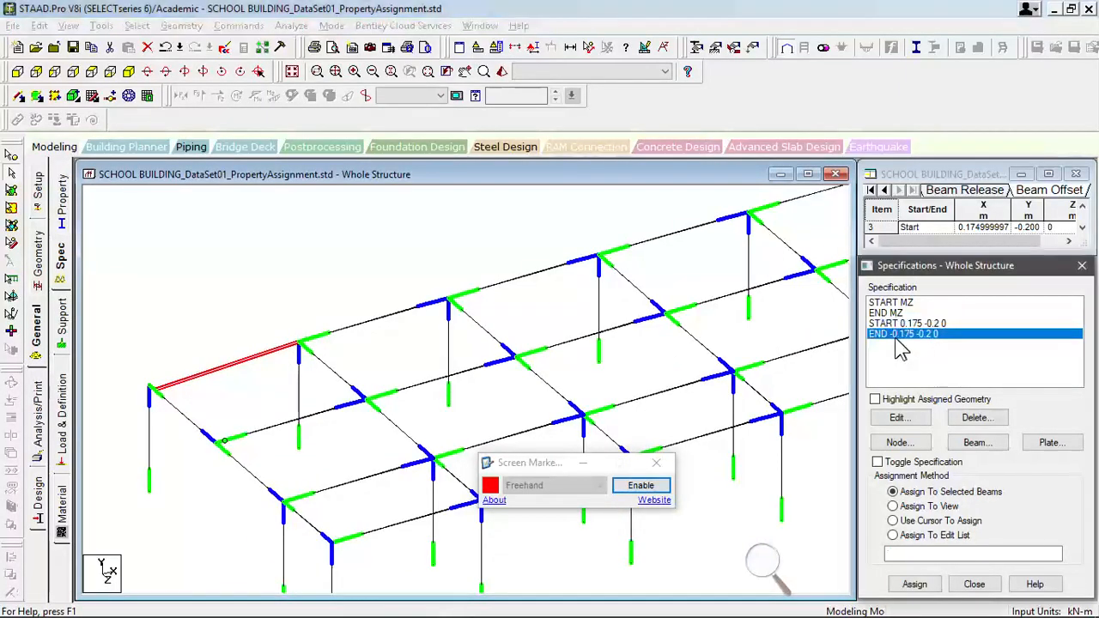
{"action": "left_click", "coordinate": [915, 584]}
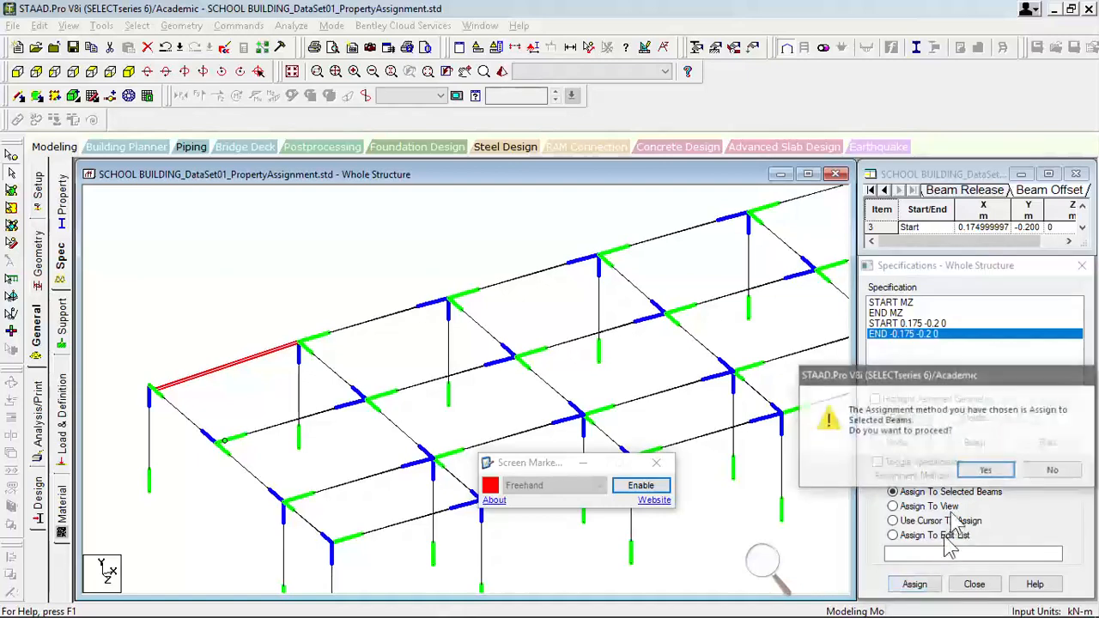
{"action": "left_click", "coordinate": [984, 471]}
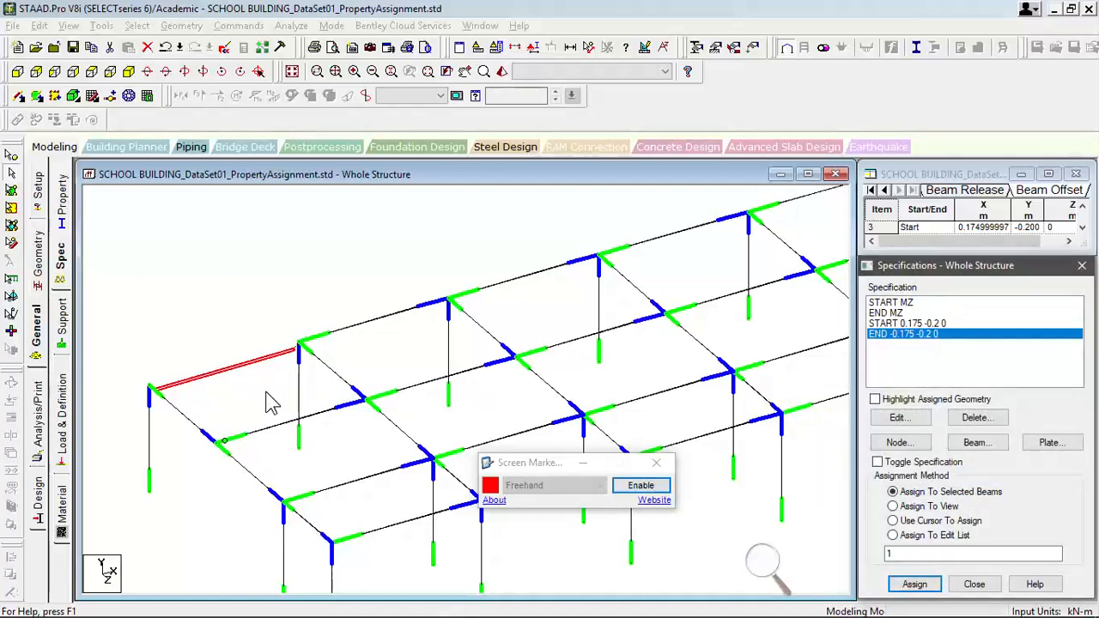
- Render the first longitudinal edge beam with its two end columns, examine both joints from different angles, and close the rendered view
{"action": "left_click", "coordinate": [300, 393], "text": "ctrl"}
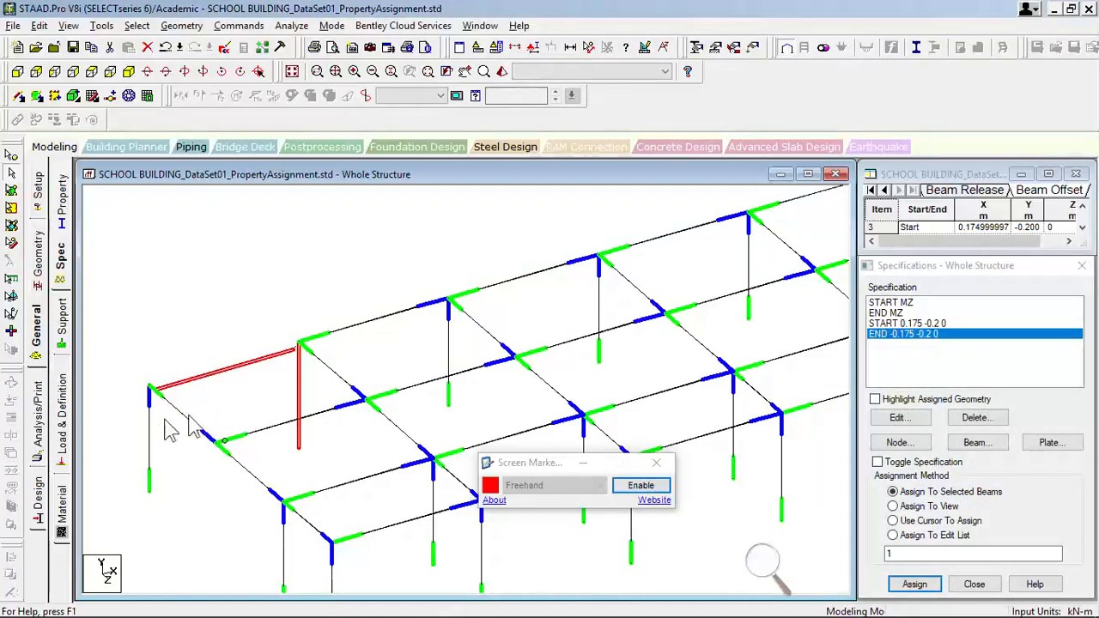
{"action": "key", "text": "ctrl+r"}
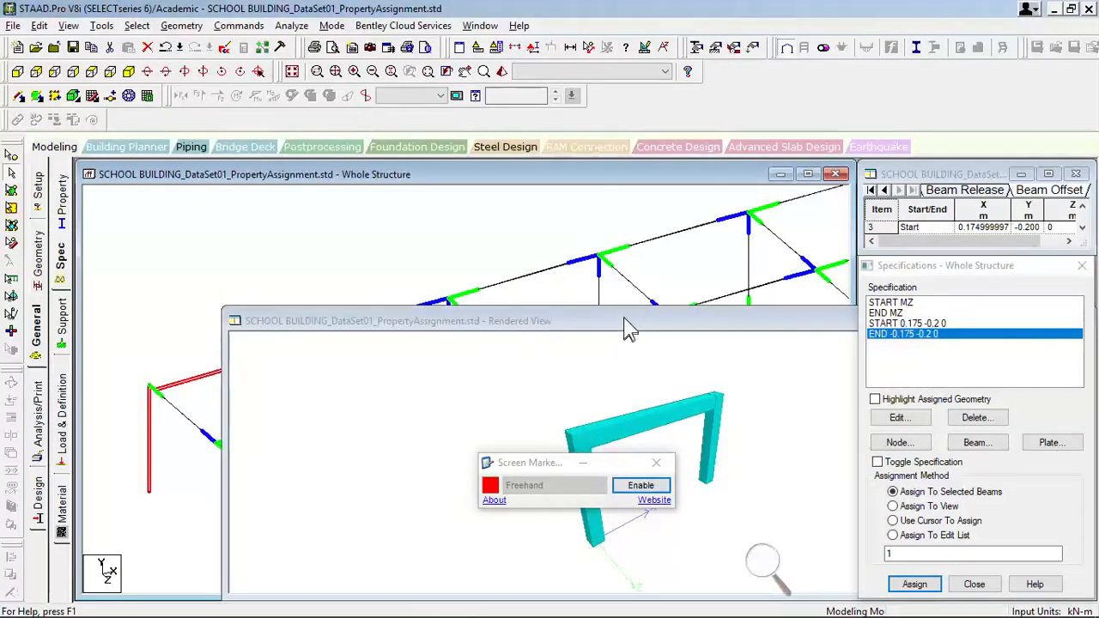
{"action": "left_click_drag", "start_coordinate": [626, 322], "coordinate": [560, 249]}
{"action": "scroll", "coordinate": [560, 379], "scroll_direction": "up", "scroll_amount": 5}
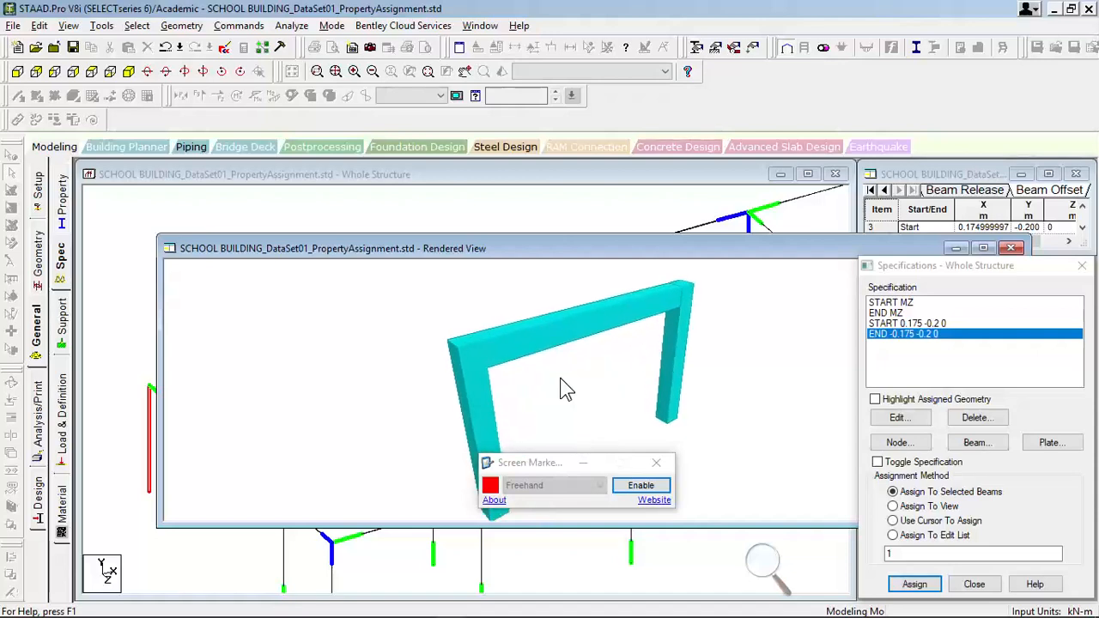
{"action": "left_click_drag", "start_coordinate": [679, 332], "coordinate": [641, 415]}
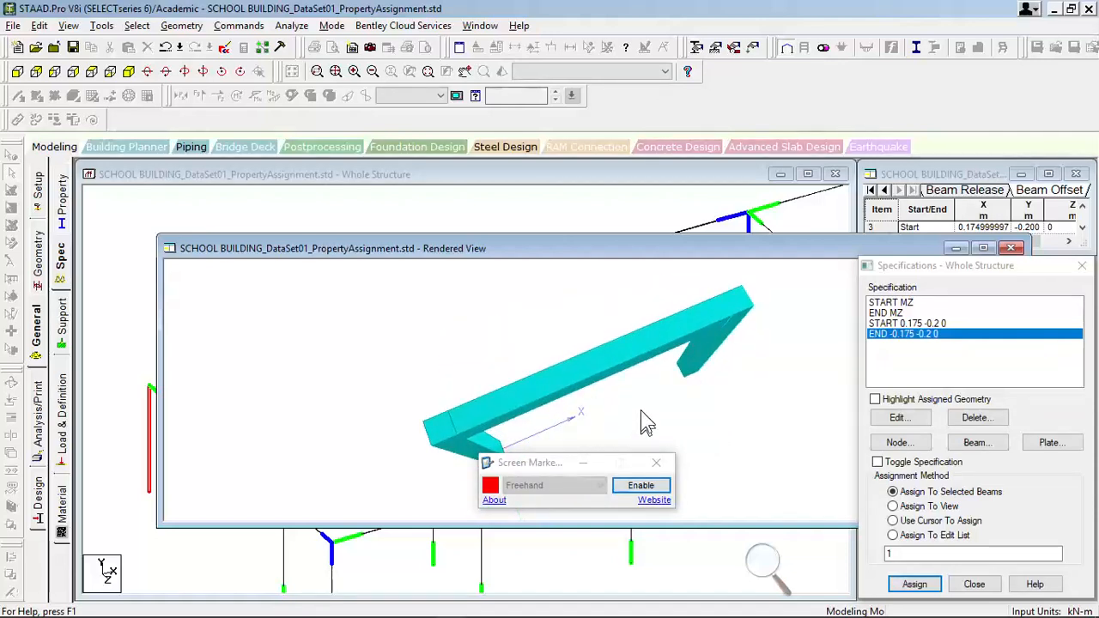
{"action": "left_click_drag", "start_coordinate": [631, 393], "coordinate": [545, 386]}
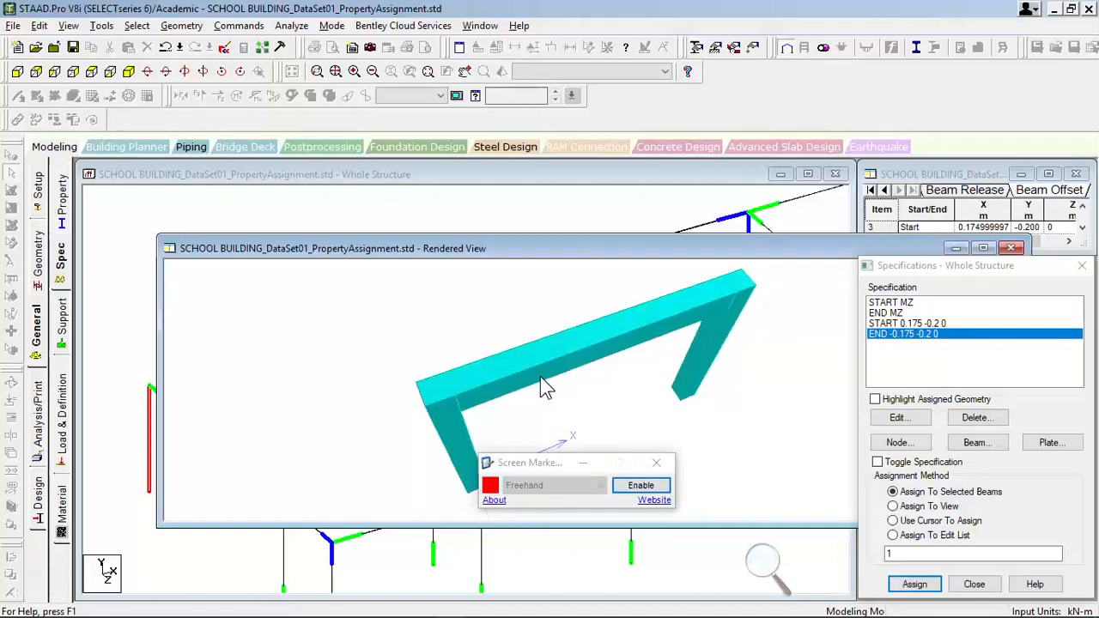
{"action": "scroll", "coordinate": [543, 387], "scroll_direction": "up", "scroll_amount": 4}
{"action": "scroll", "coordinate": [540, 378], "scroll_direction": "up", "scroll_amount": 1}
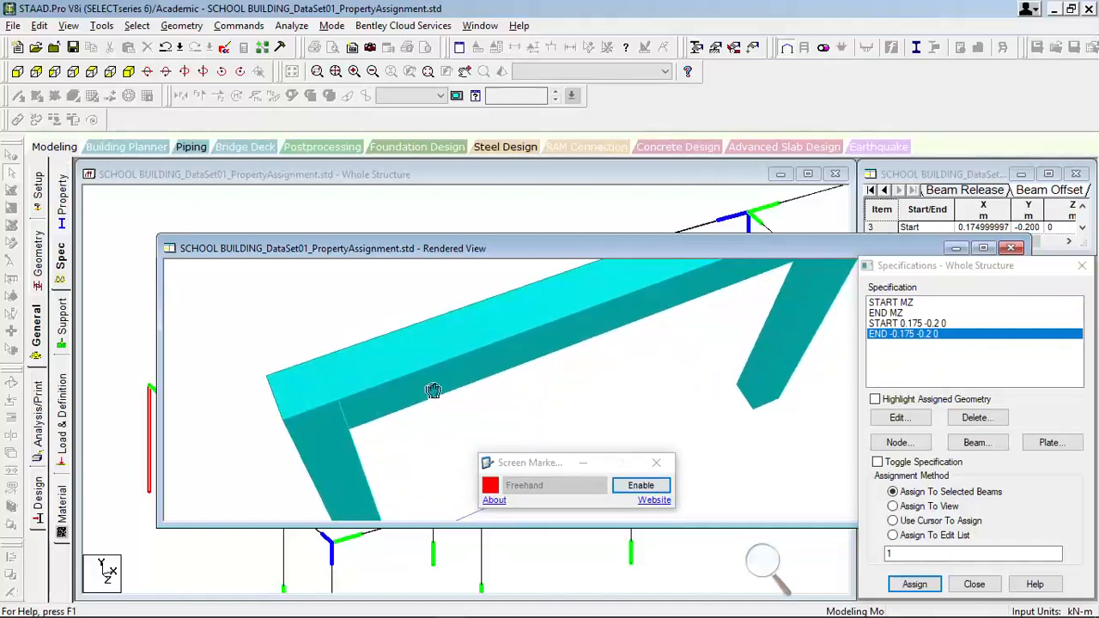
{"action": "middle_click_drag", "start_coordinate": [421, 381], "coordinate": [434, 379]}
{"action": "scroll", "coordinate": [359, 382], "scroll_direction": "up", "scroll_amount": 1}
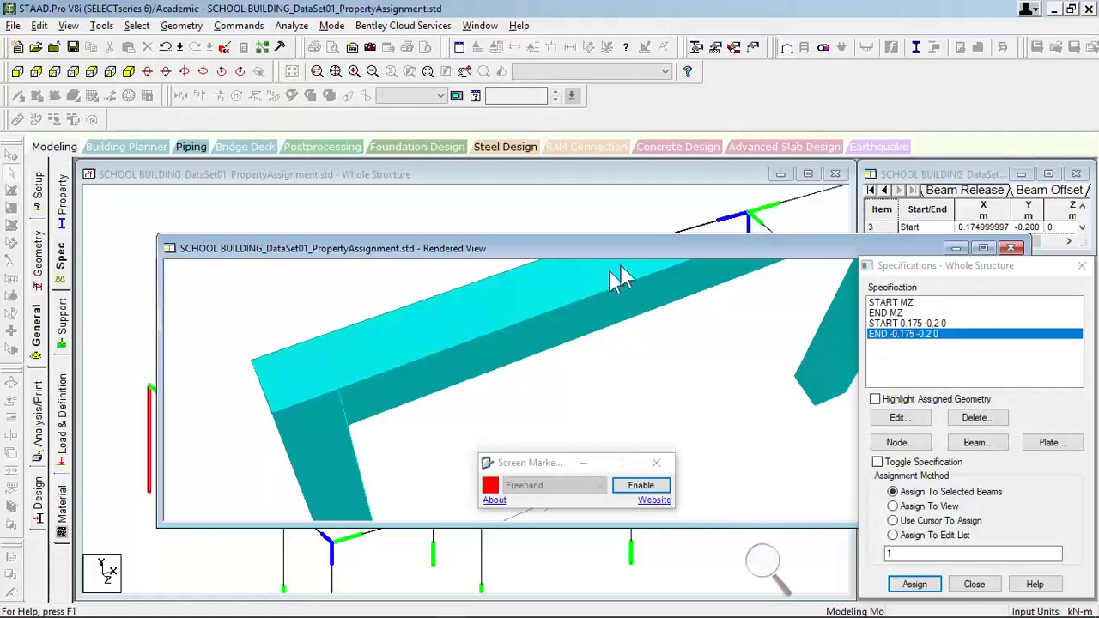
{"action": "left_click_drag", "start_coordinate": [652, 254], "coordinate": [559, 343]}
{"action": "left_click", "coordinate": [675, 330]}
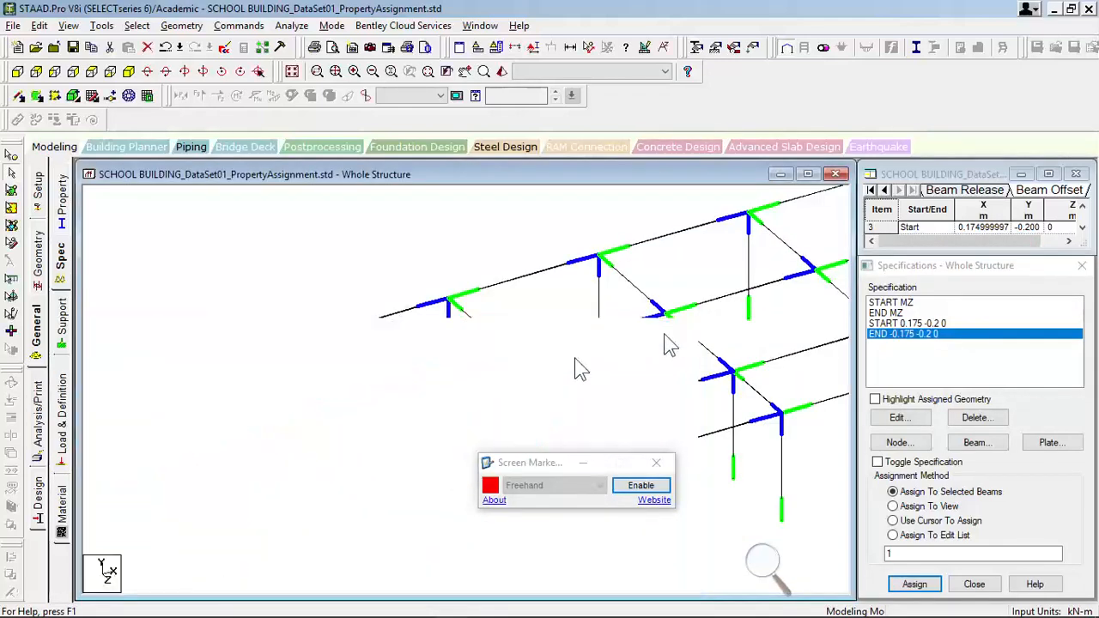
- Render the second edge column together with its transverse beam and the next longitudinal edge beam, which has no offset assigned
{"action": "middle_click_drag", "start_coordinate": [374, 381], "coordinate": [466, 329]}
{"action": "scroll", "coordinate": [466, 329], "scroll_direction": "up", "scroll_amount": 1}
{"action": "left_click", "coordinate": [466, 330]}
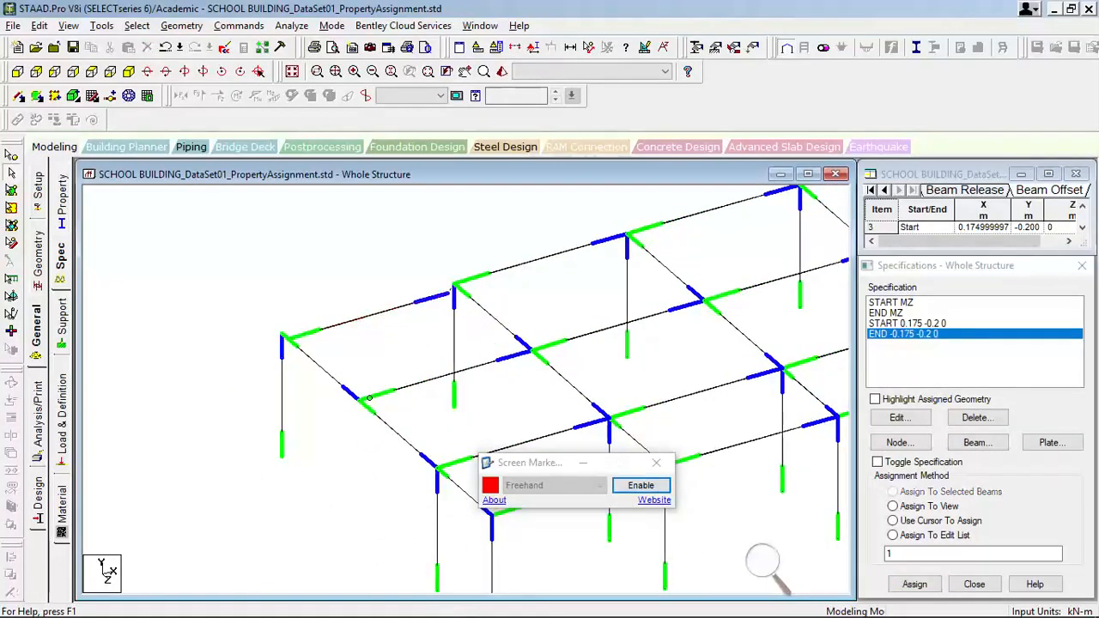
{"action": "left_click", "coordinate": [492, 316]}
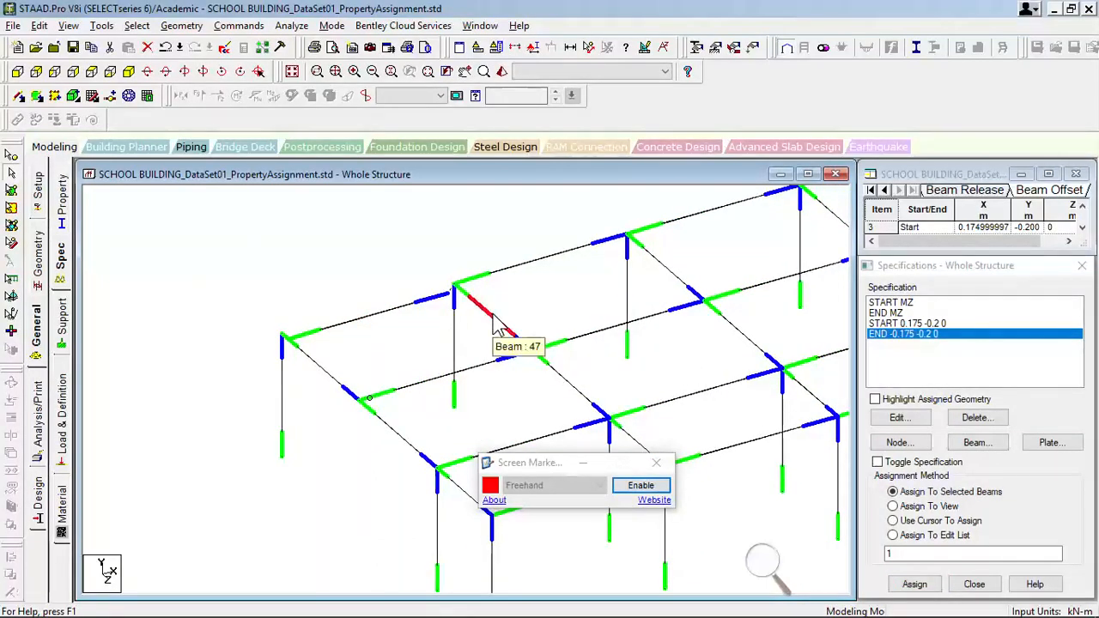
{"action": "left_click", "coordinate": [457, 313], "text": "ctrl"}
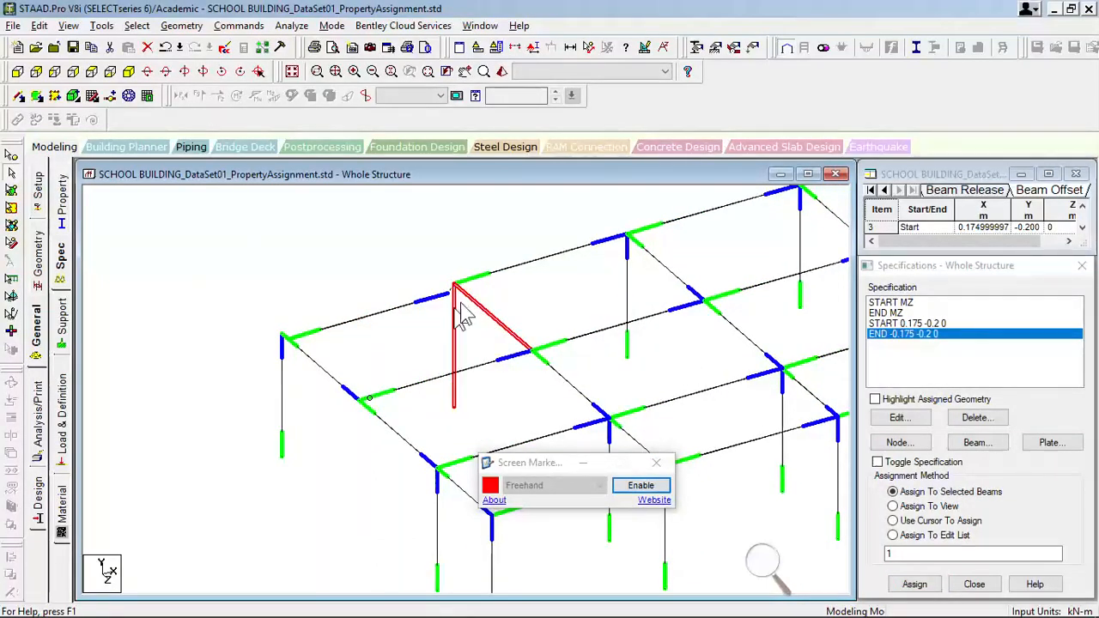
{"action": "left_click", "coordinate": [483, 278], "text": "ctrl"}
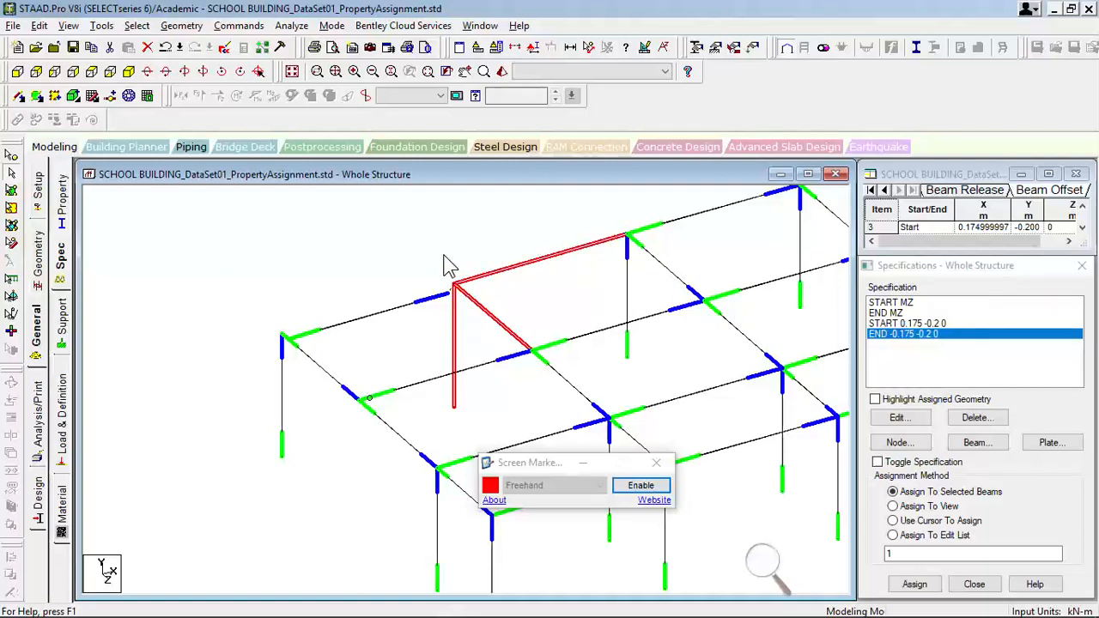
{"action": "key", "text": "ctrl+r"}
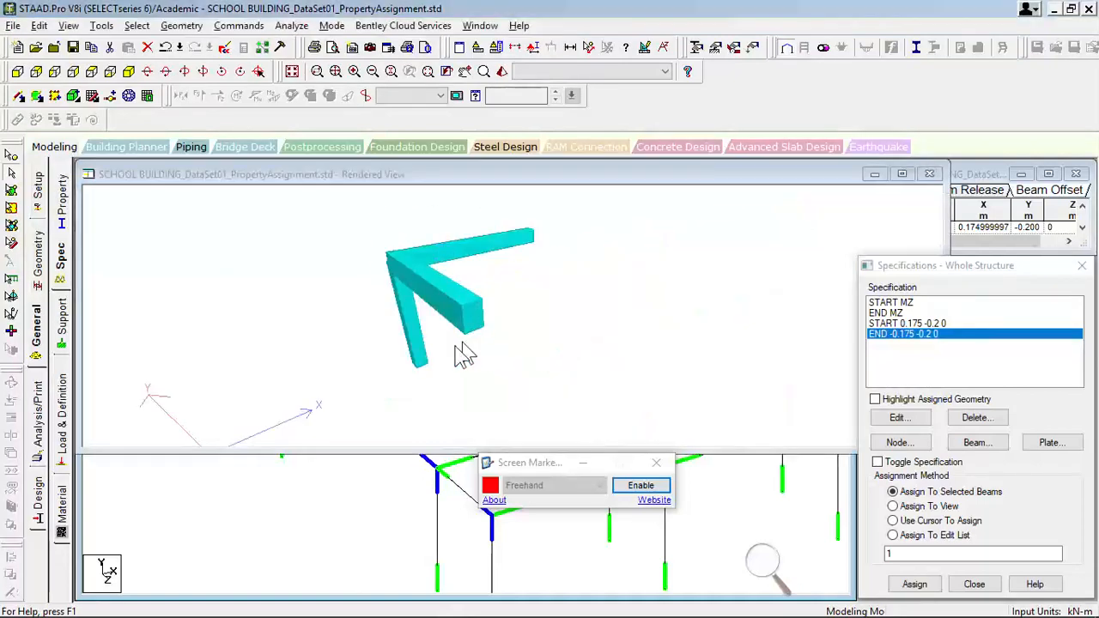
- Examine how the transverse and longitudinal beams meet the column from different angles, then close the rendered view and clear the selection
{"action": "scroll", "coordinate": [448, 338], "scroll_direction": "up", "scroll_amount": 4}
{"action": "left_click_drag", "start_coordinate": [410, 260], "coordinate": [530, 329]}
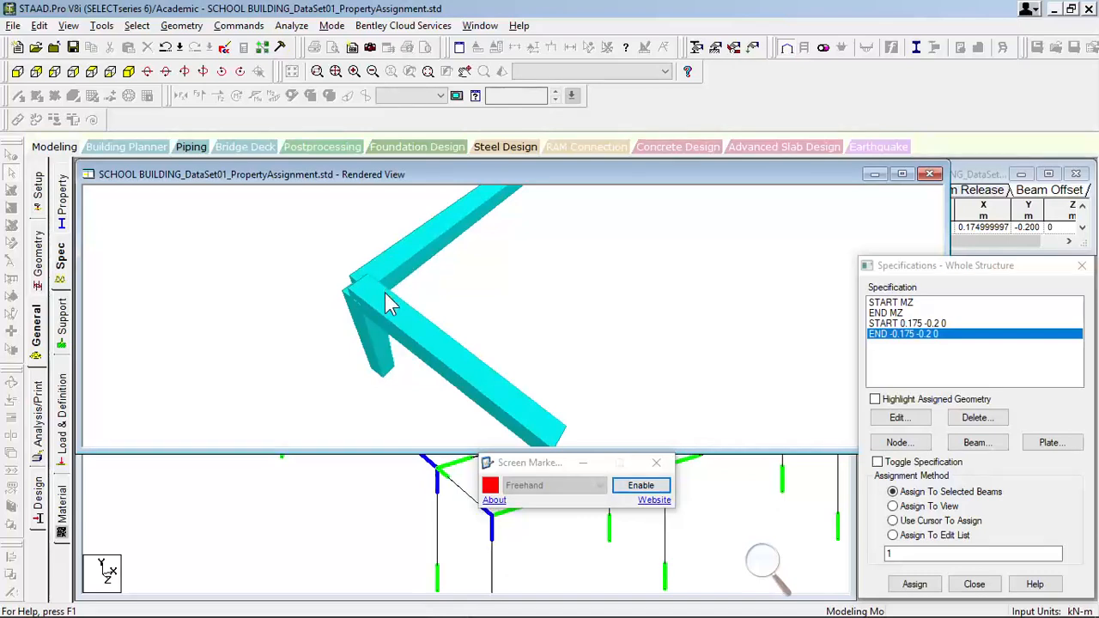
{"action": "left_click_drag", "start_coordinate": [436, 326], "coordinate": [295, 328]}
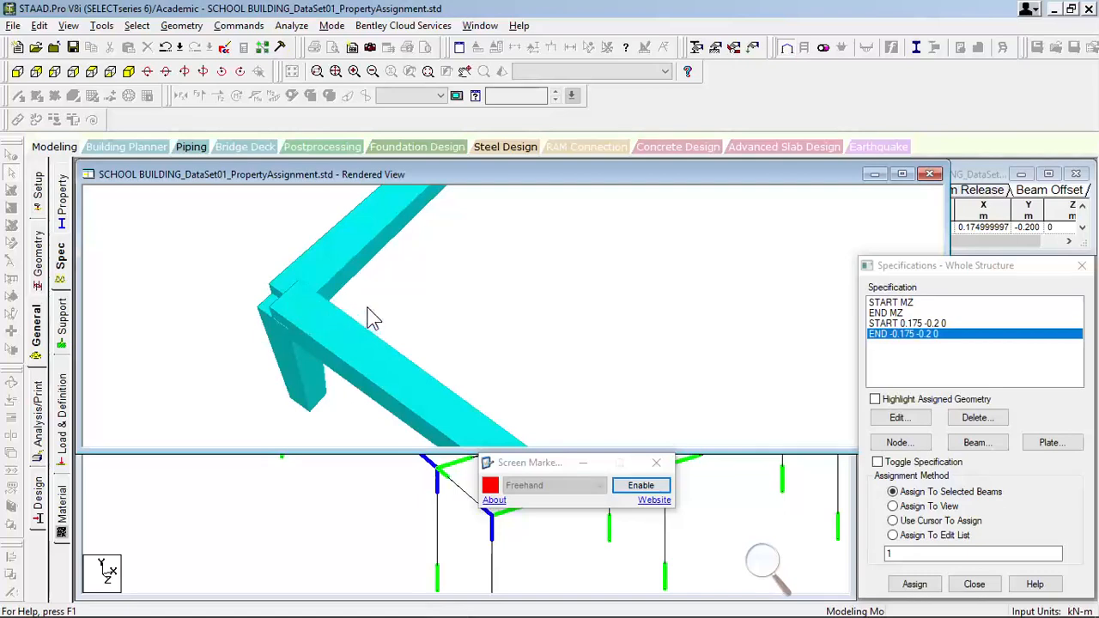
{"action": "left_click_drag", "start_coordinate": [382, 324], "coordinate": [427, 305]}
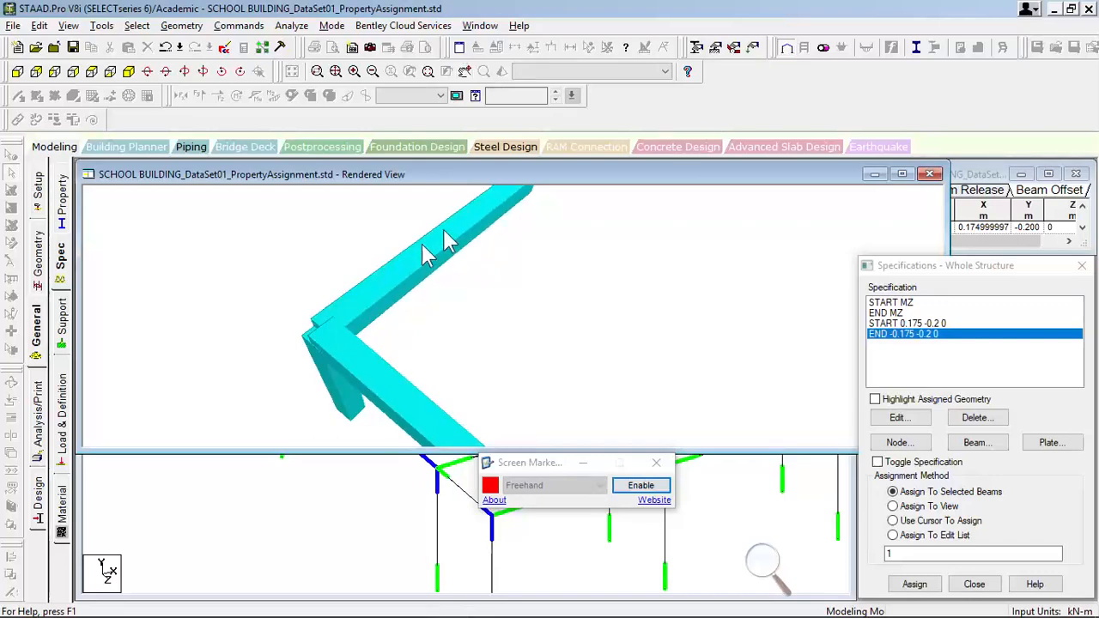
{"action": "left_click_drag", "start_coordinate": [329, 336], "coordinate": [300, 343]}
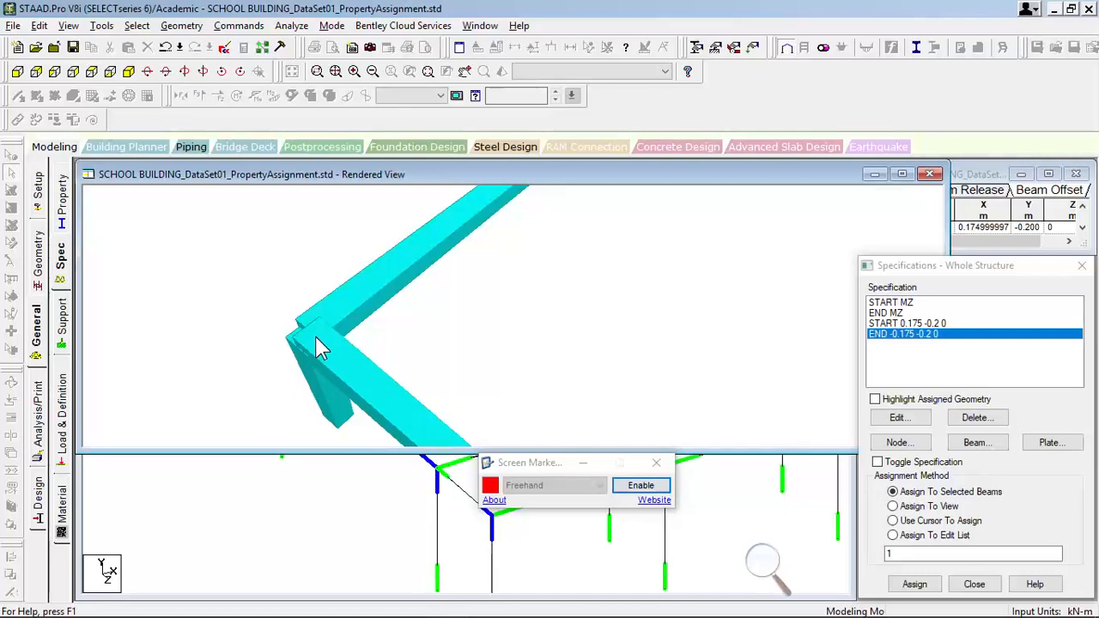
{"action": "left_click_drag", "start_coordinate": [360, 358], "coordinate": [413, 366]}
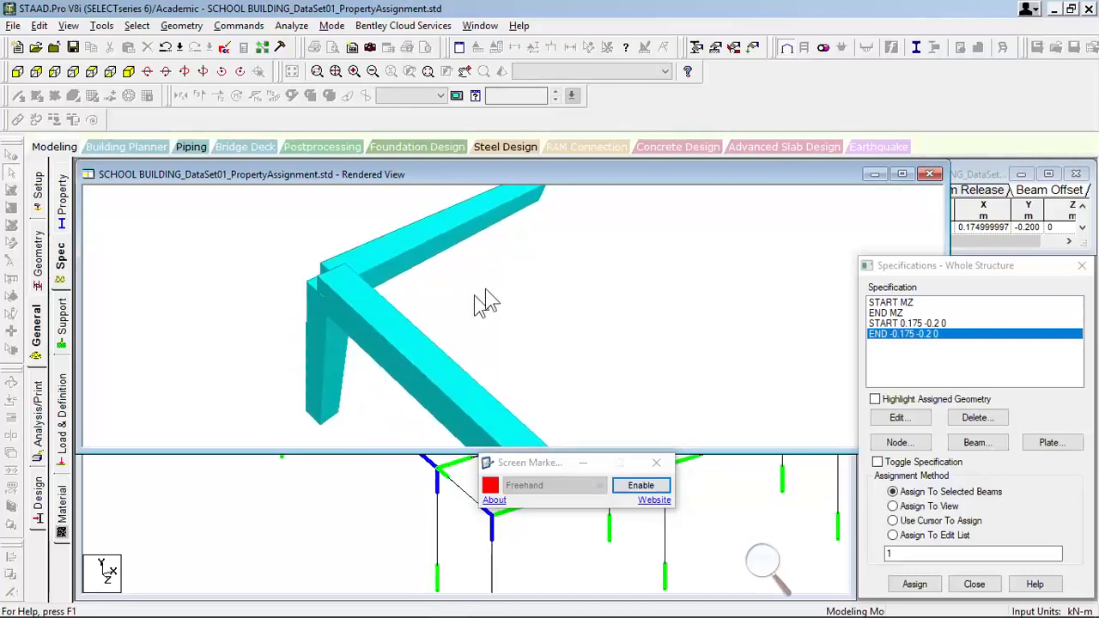
{"action": "left_click", "coordinate": [929, 174]}
{"action": "left_click", "coordinate": [419, 352]}
- Choose the START 0.175 -0.2 0 specification and select all beams parallel to X, allowing the auto save
{"action": "scroll", "coordinate": [386, 351], "scroll_direction": "down", "scroll_amount": 2}
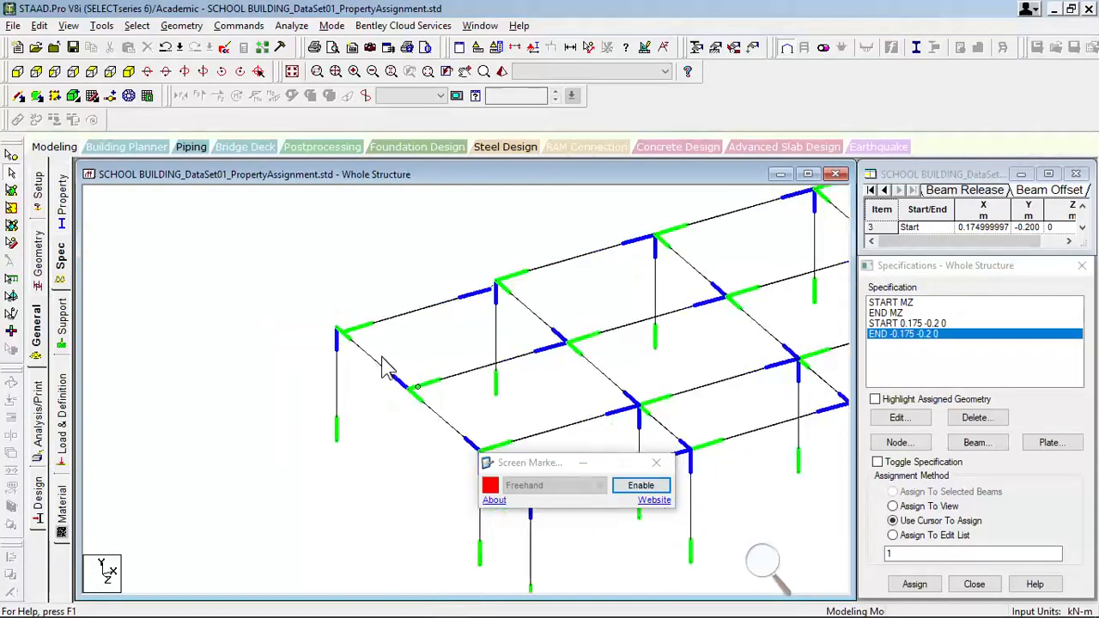
{"action": "scroll", "coordinate": [549, 355], "scroll_direction": "down", "scroll_amount": 1}
{"action": "middle_click_drag", "start_coordinate": [647, 349], "coordinate": [383, 336]}
{"action": "scroll", "coordinate": [369, 378], "scroll_direction": "down", "scroll_amount": 1}
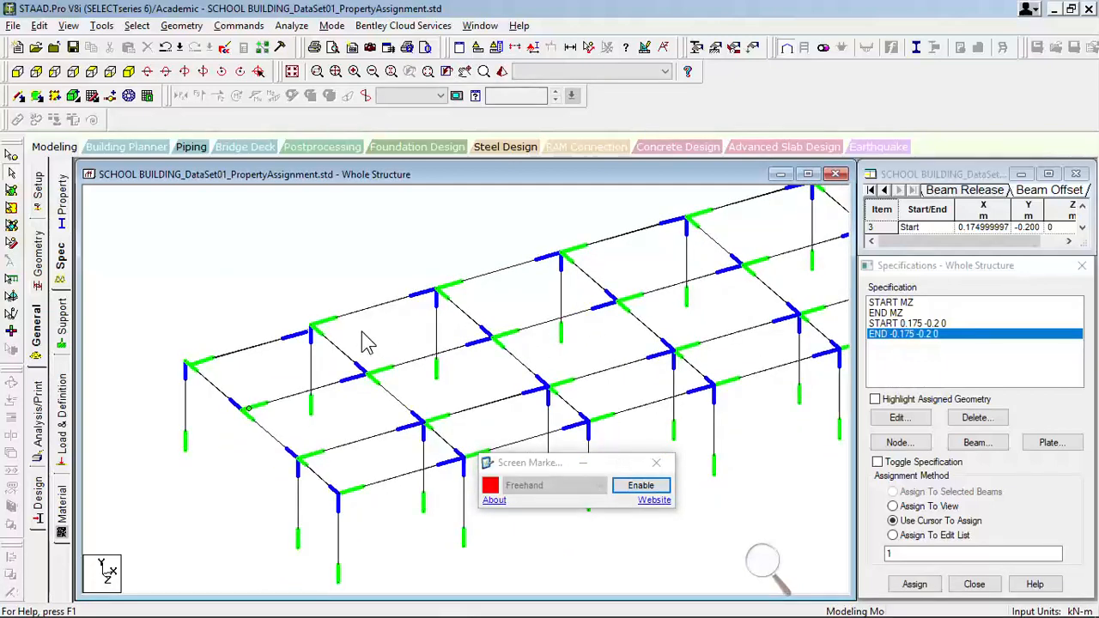
{"action": "left_click", "coordinate": [896, 324]}
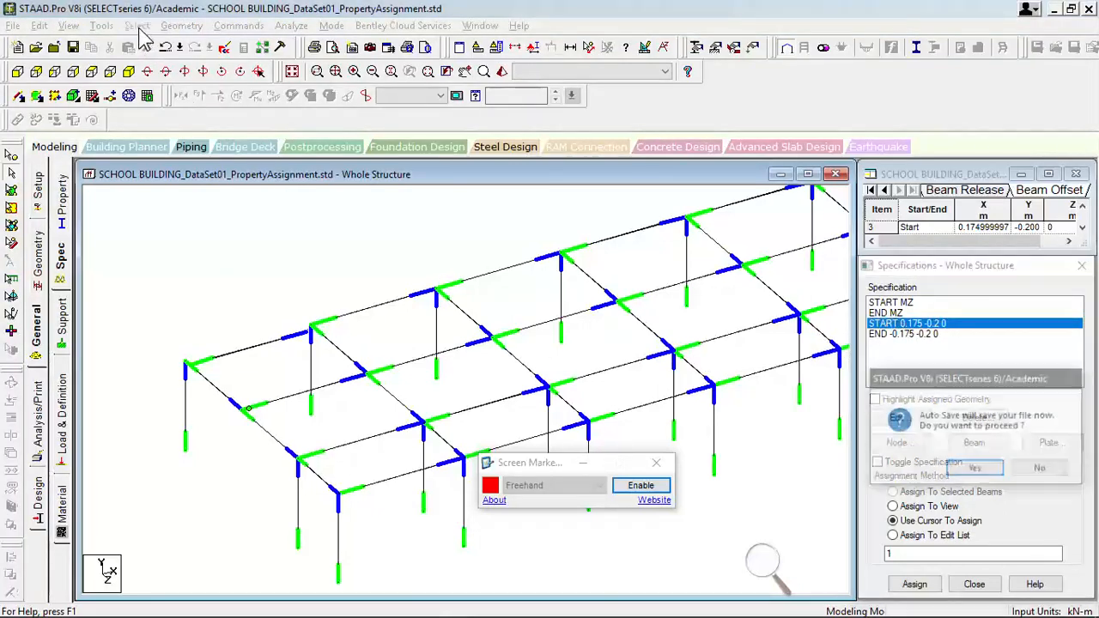
{"action": "key", "text": "Return"}
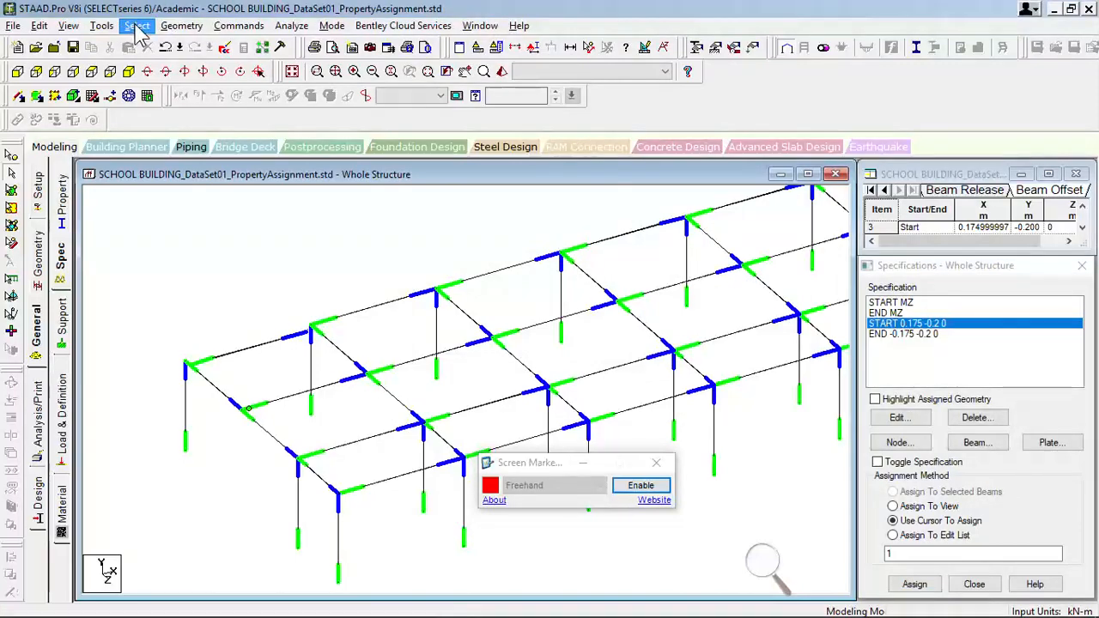
{"action": "left_click", "coordinate": [136, 25]}
{"action": "mouse_move", "coordinate": [273, 314]}
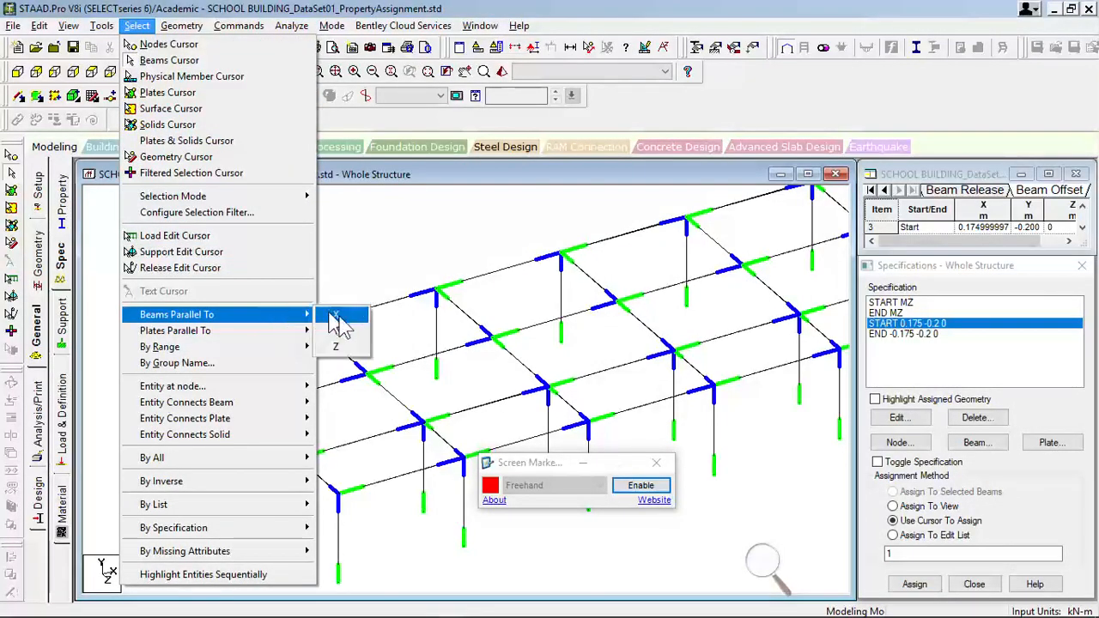
{"action": "left_click", "coordinate": [342, 316]}
- Remove the two beams between the secondary cross beam and the end frame from the X-parallel beam selection
{"action": "scroll", "coordinate": [663, 355], "scroll_direction": "down", "scroll_amount": 3}
{"action": "middle_click_drag", "start_coordinate": [674, 350], "coordinate": [438, 371]}
{"action": "scroll", "coordinate": [369, 382], "scroll_direction": "down", "scroll_amount": 1}
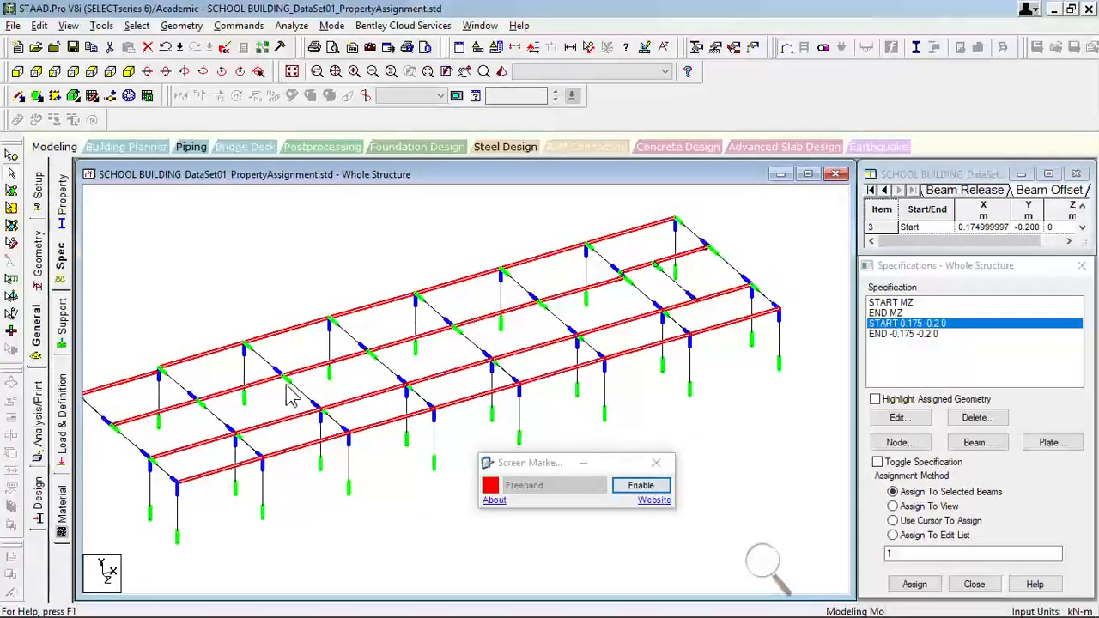
{"action": "middle_click_drag", "start_coordinate": [286, 386], "coordinate": [355, 362]}
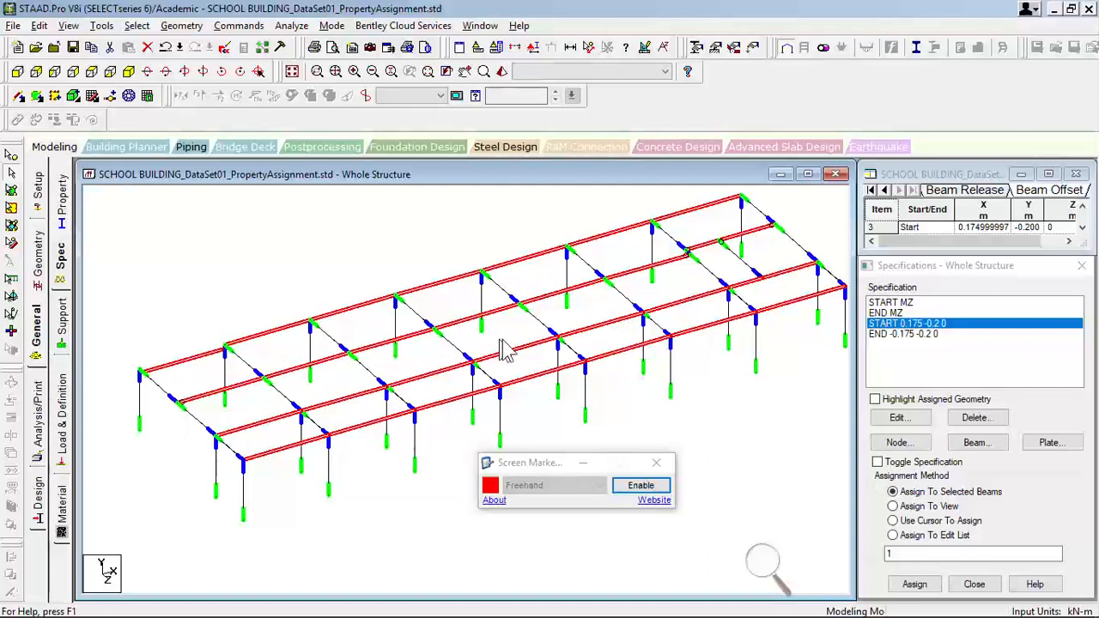
{"action": "scroll", "coordinate": [728, 286], "scroll_direction": "up", "scroll_amount": 4}
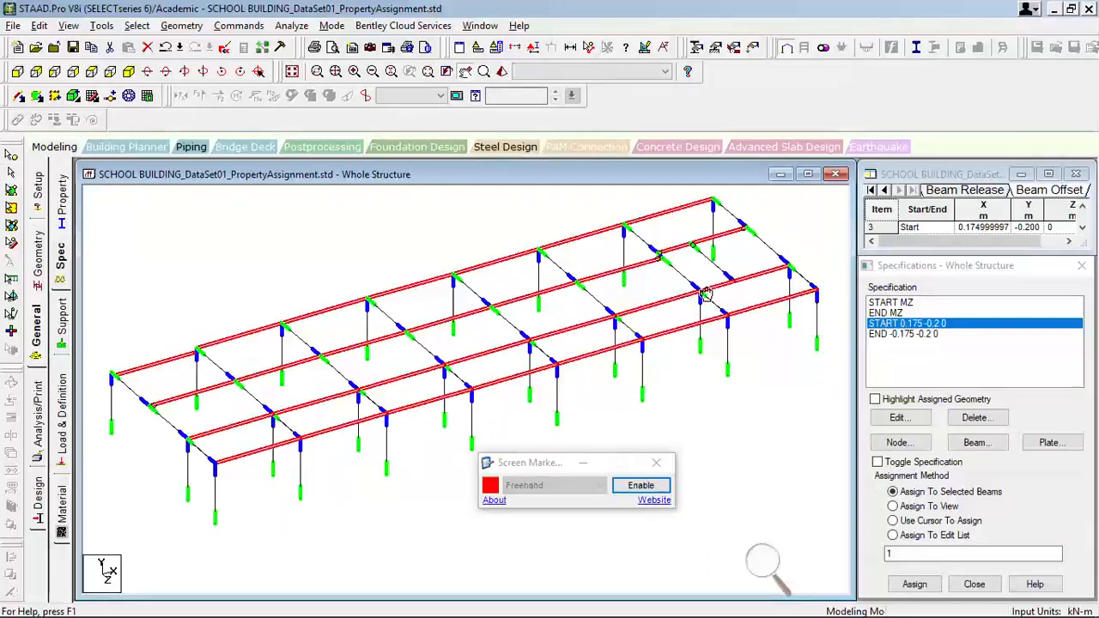
{"action": "scroll", "coordinate": [717, 272], "scroll_direction": "up", "scroll_amount": 1}
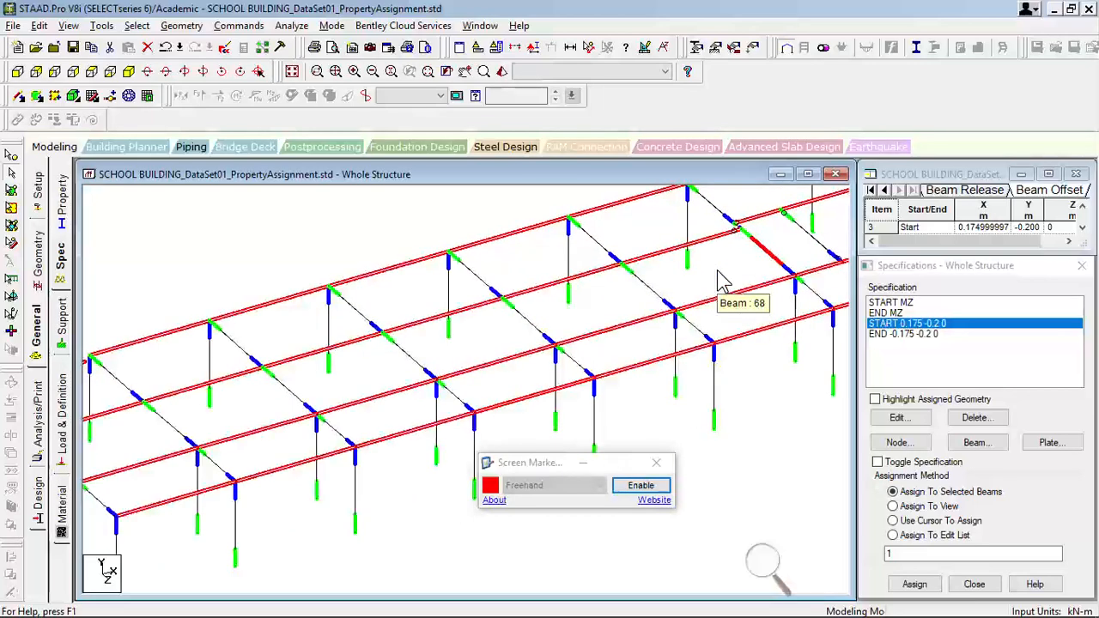
{"action": "scroll", "coordinate": [744, 295], "scroll_direction": "down", "scroll_amount": 2}
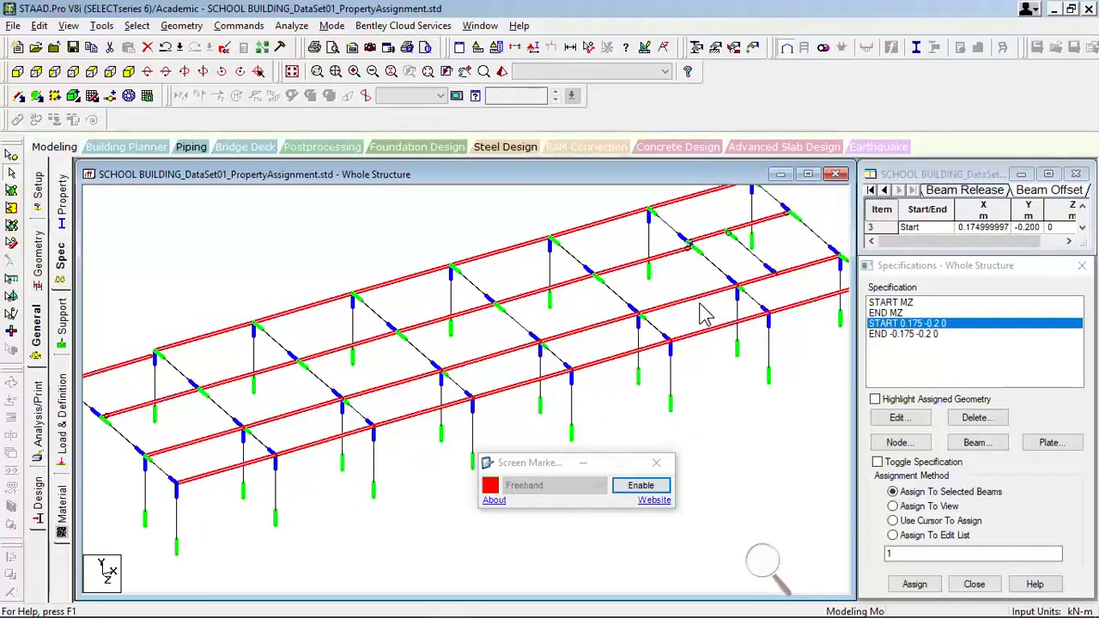
{"action": "middle_click_drag", "start_coordinate": [722, 273], "coordinate": [533, 360]}
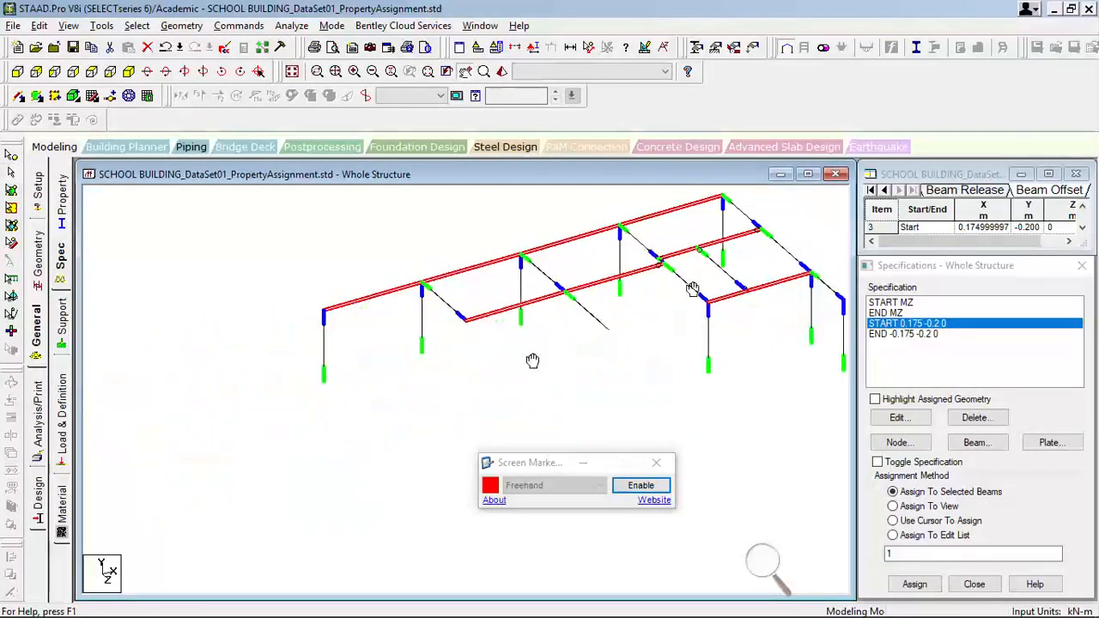
{"action": "scroll", "coordinate": [503, 369], "scroll_direction": "up", "scroll_amount": 6}
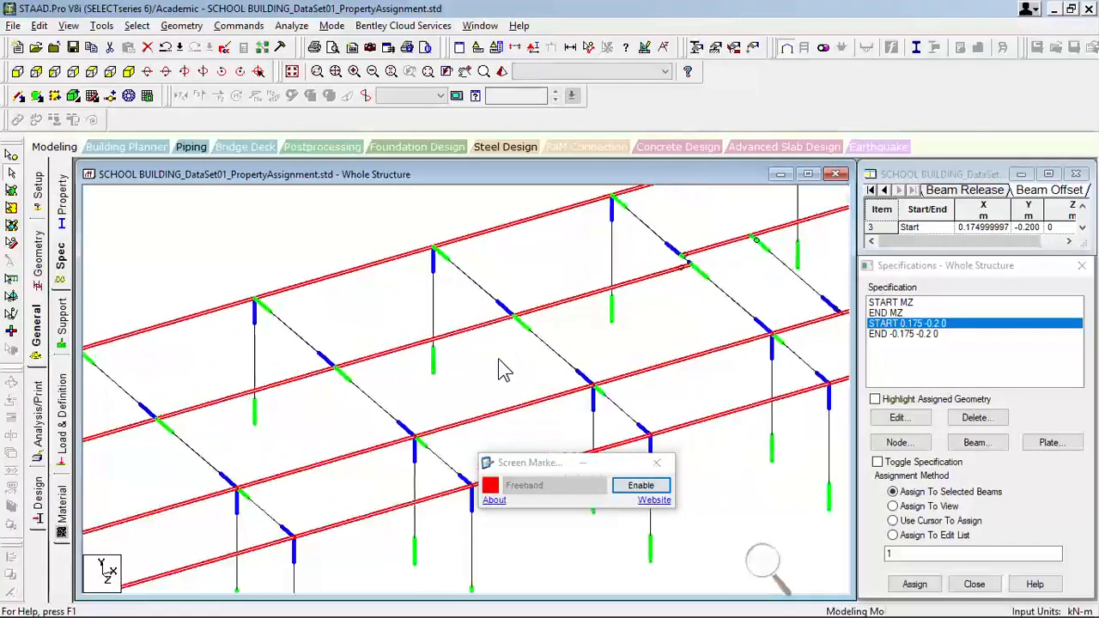
{"action": "scroll", "coordinate": [500, 358], "scroll_direction": "up", "scroll_amount": 1}
{"action": "middle_click_drag", "start_coordinate": [611, 259], "coordinate": [277, 319]}
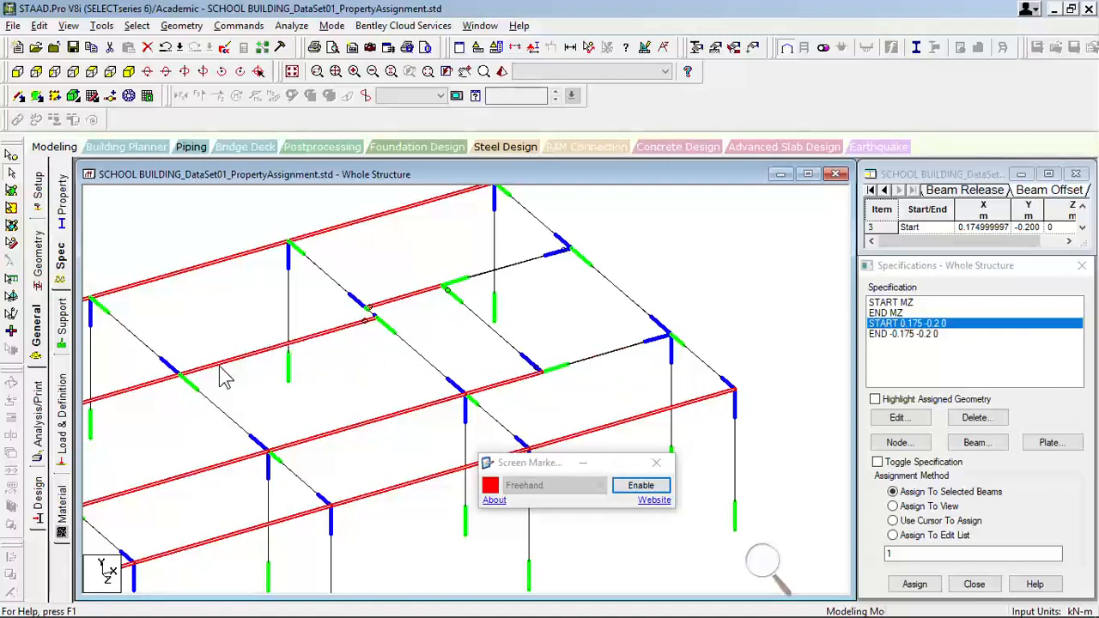
- Check the start ends of the selected longitudinal beams and assign the START 0.175 -0.2 0 offset to them
{"action": "middle_click_drag", "start_coordinate": [220, 367], "coordinate": [353, 302]}
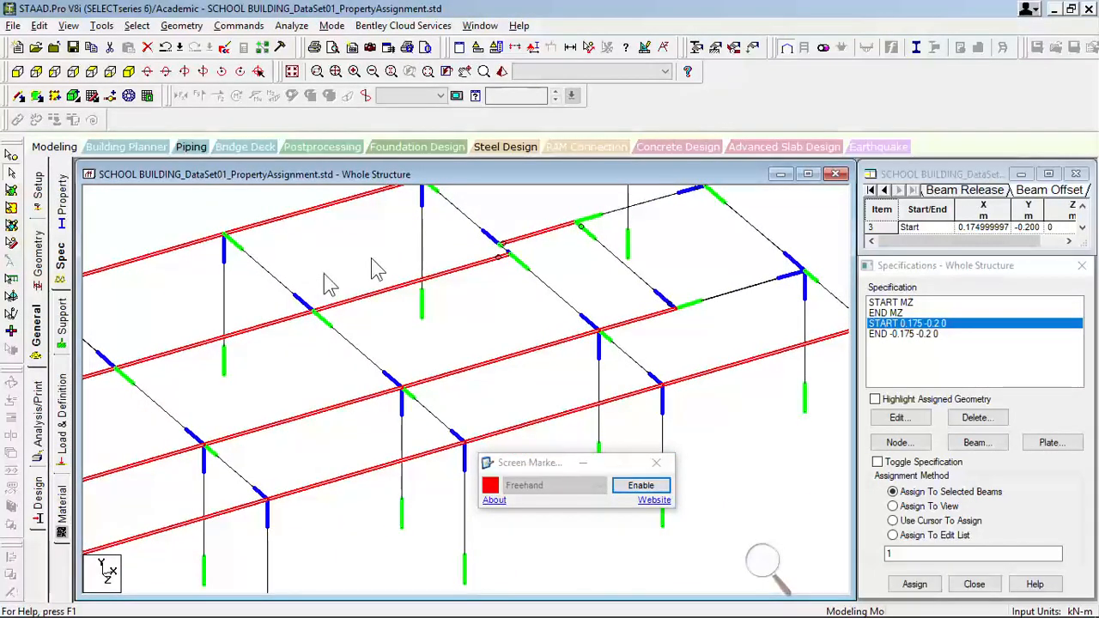
{"action": "scroll", "coordinate": [310, 290], "scroll_direction": "up", "scroll_amount": 3}
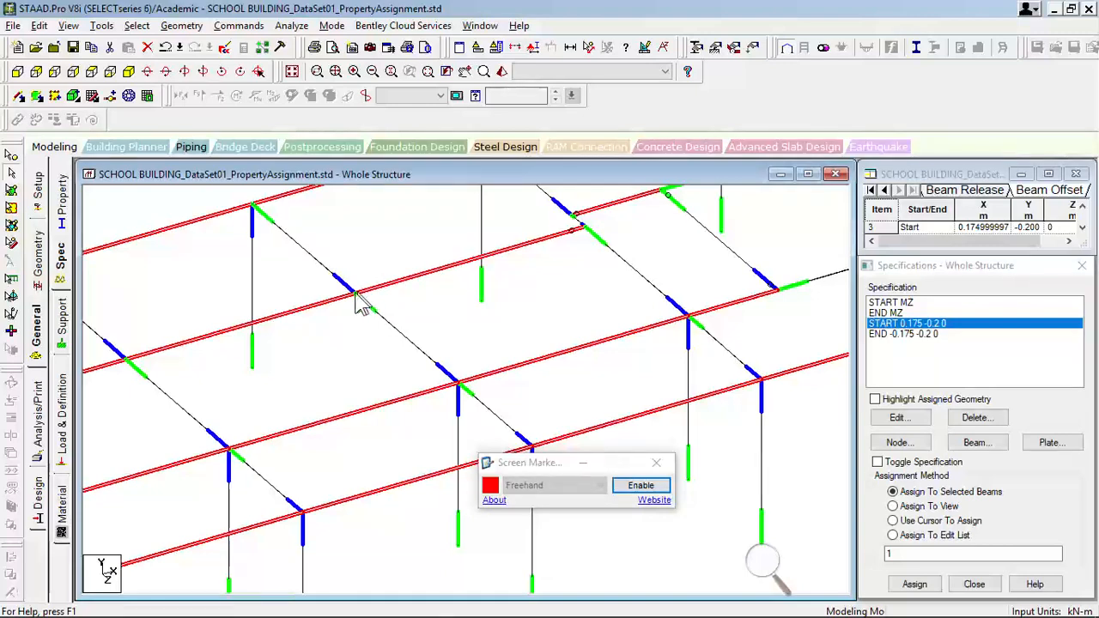
{"action": "left_click", "coordinate": [374, 300]}
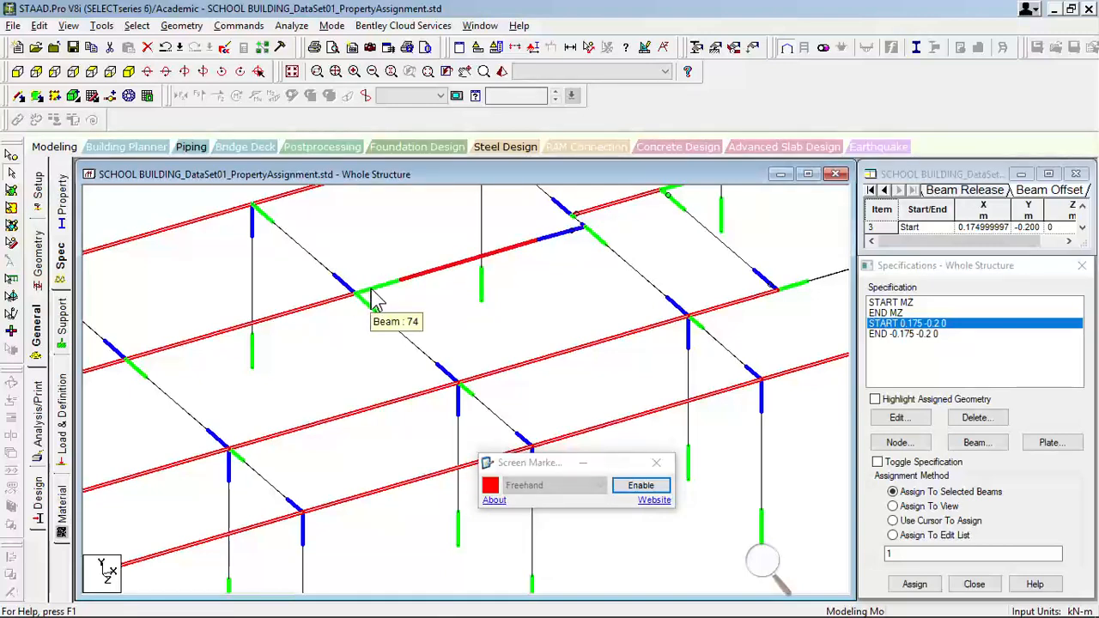
{"action": "scroll", "coordinate": [468, 320], "scroll_direction": "down", "scroll_amount": 5}
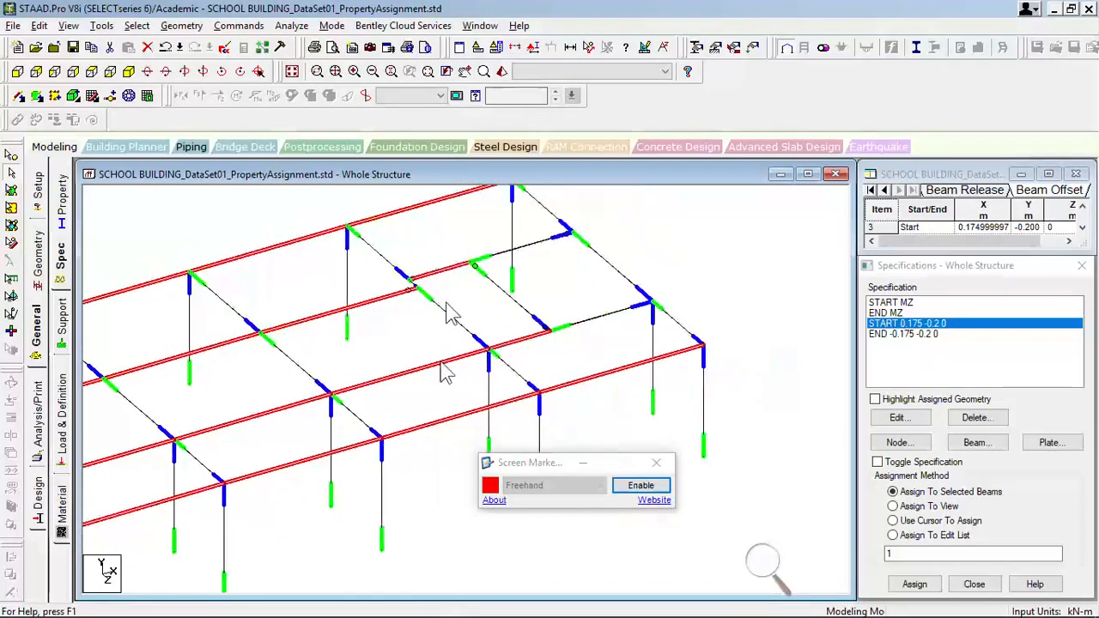
{"action": "scroll", "coordinate": [441, 364], "scroll_direction": "down", "scroll_amount": 2}
{"action": "middle_click_drag", "start_coordinate": [277, 424], "coordinate": [487, 363]}
{"action": "scroll", "coordinate": [468, 384], "scroll_direction": "down", "scroll_amount": 1}
{"action": "scroll", "coordinate": [455, 356], "scroll_direction": "down", "scroll_amount": 3}
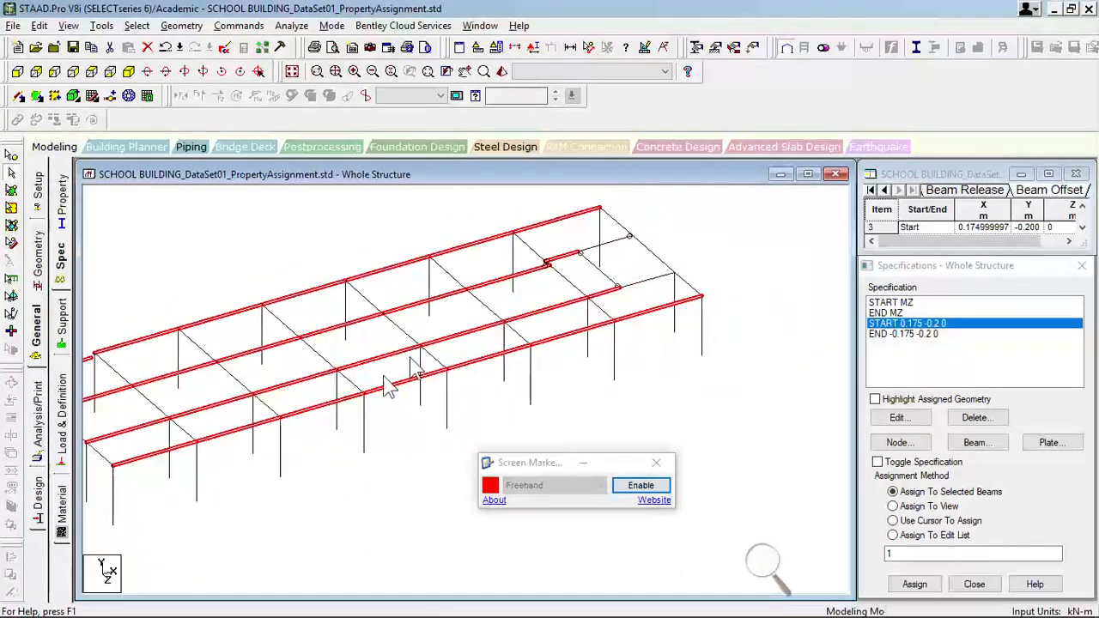
{"action": "scroll", "coordinate": [384, 377], "scroll_direction": "down", "scroll_amount": 1}
{"action": "middle_click_drag", "start_coordinate": [383, 402], "coordinate": [509, 375]}
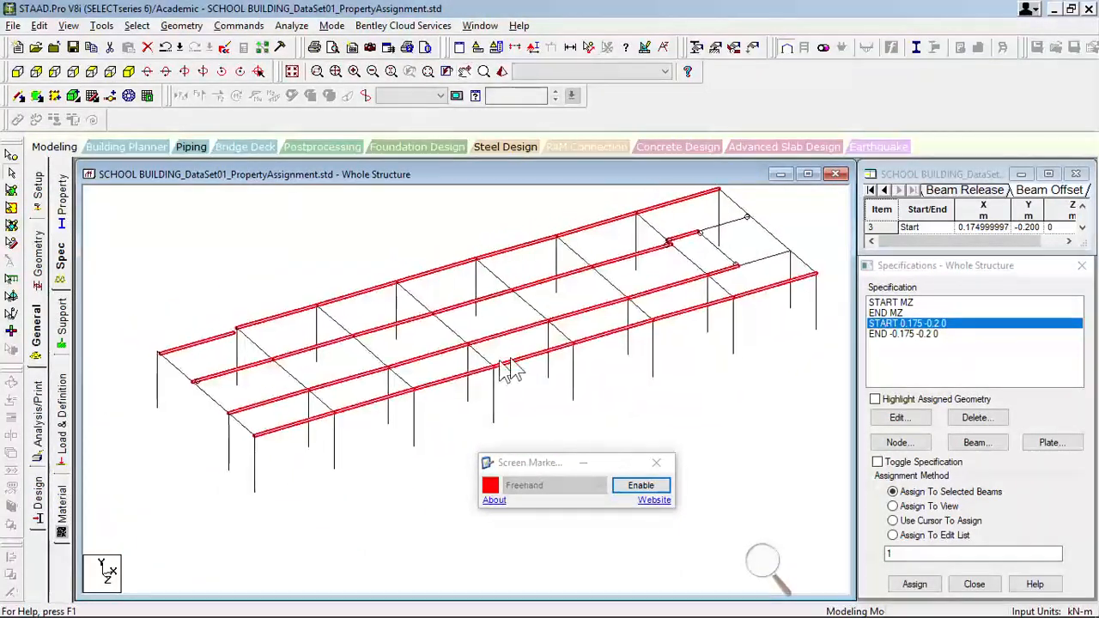
{"action": "left_click", "coordinate": [914, 585]}
{"action": "left_click", "coordinate": [912, 469]}
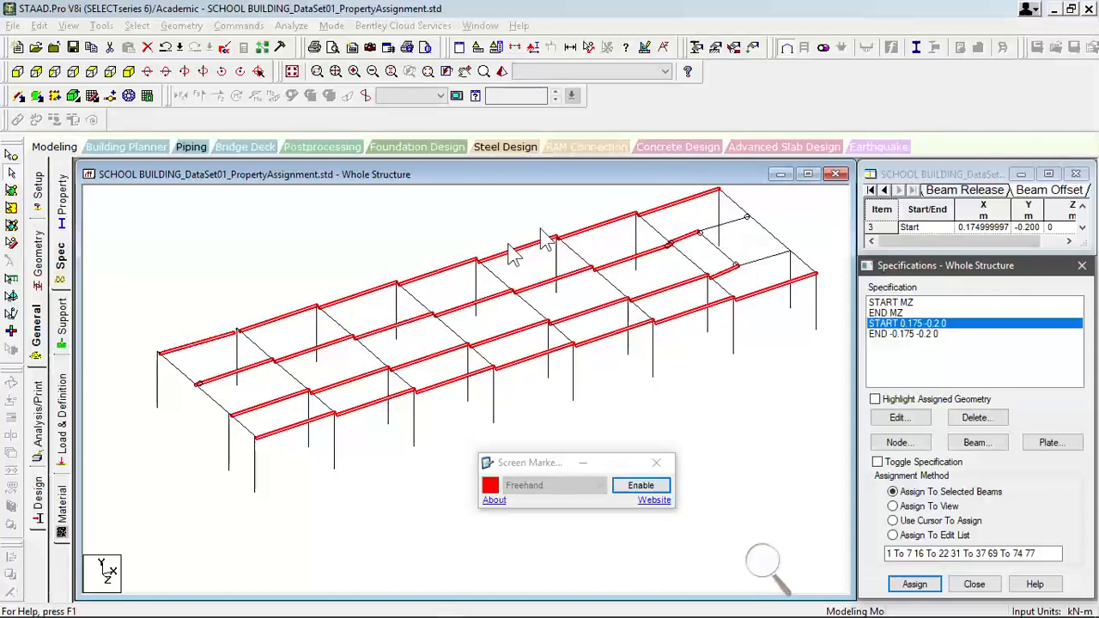
- Choose the END -0.175 -0.2 0 specification and swap the two selected beams before the secondary cross beam for the two beyond it
{"action": "middle_click_drag", "start_coordinate": [558, 315], "coordinate": [535, 344]}
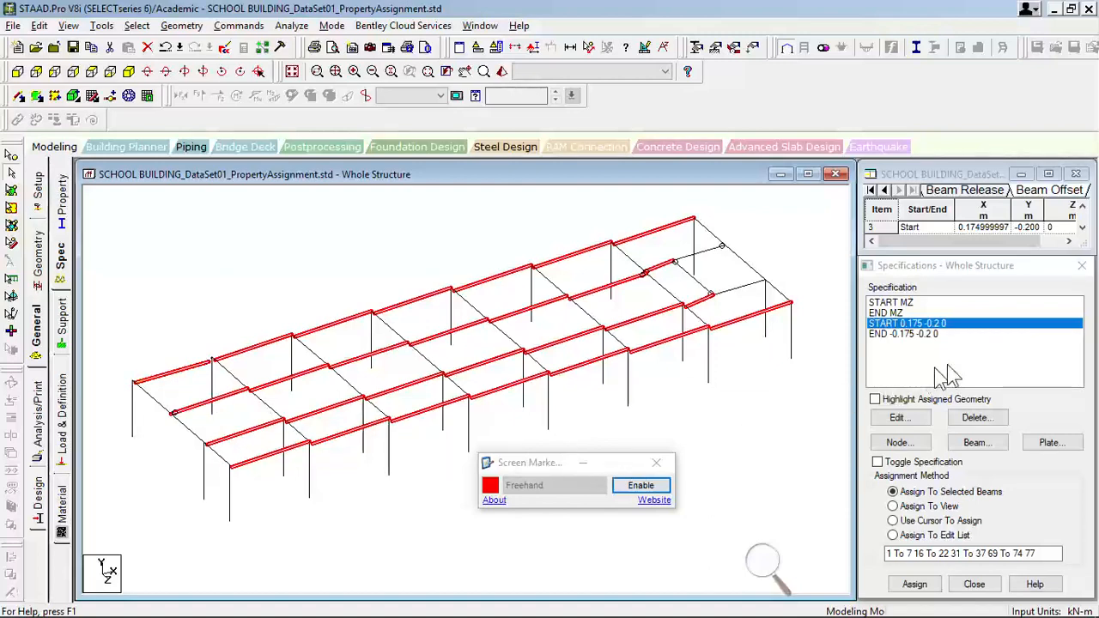
{"action": "left_click", "coordinate": [910, 334]}
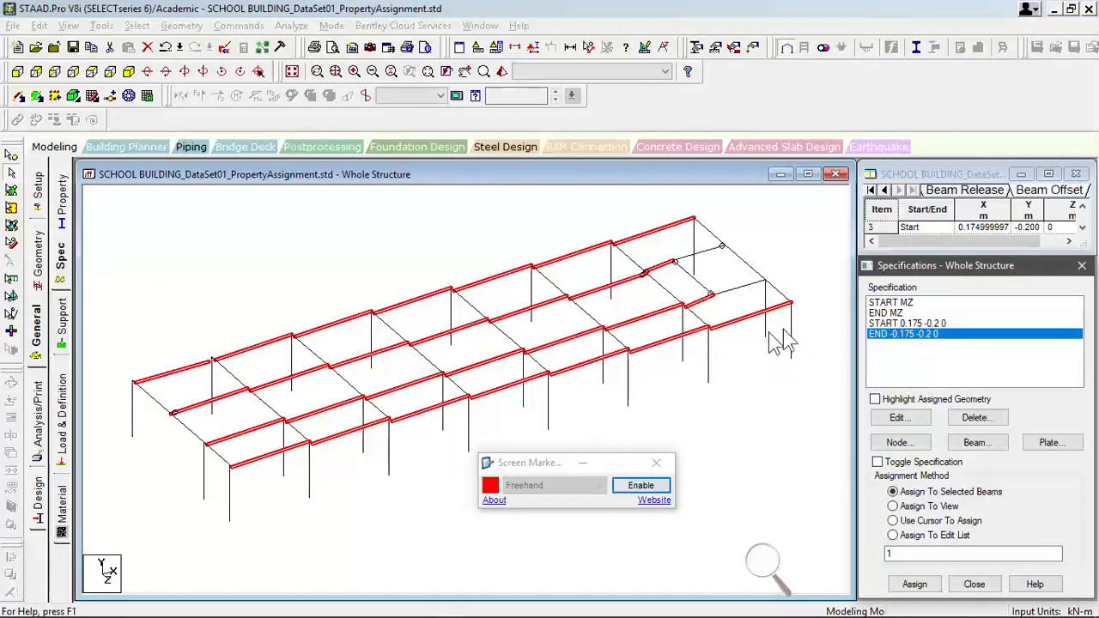
{"action": "scroll", "coordinate": [777, 335], "scroll_direction": "up", "scroll_amount": 2}
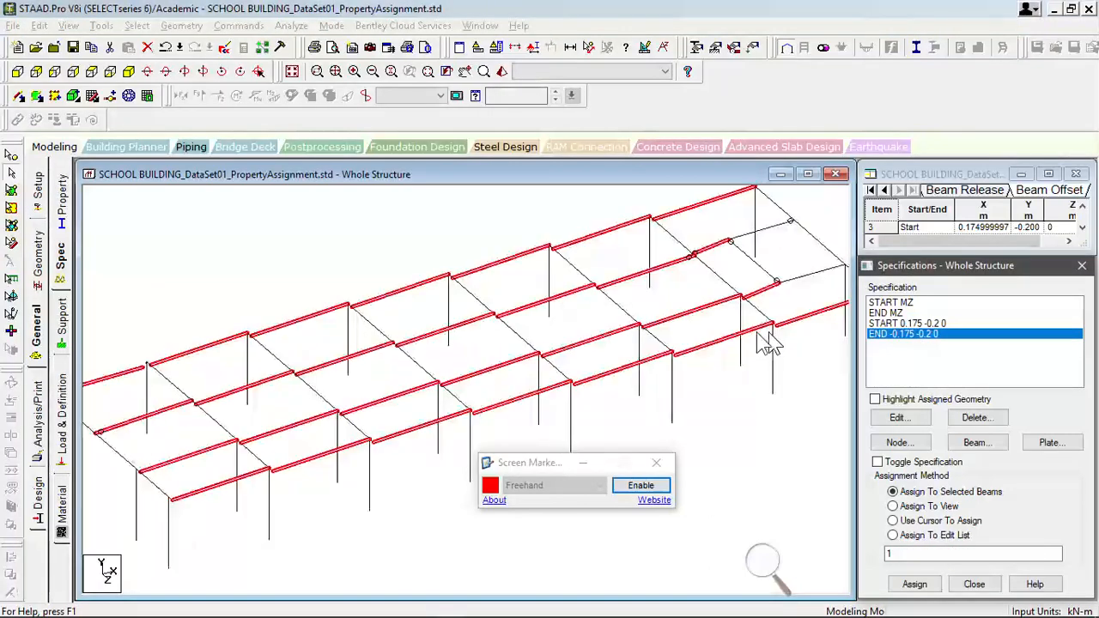
{"action": "left_click", "coordinate": [710, 249], "text": "ctrl"}
{"action": "left_click", "coordinate": [777, 227], "text": "ctrl"}
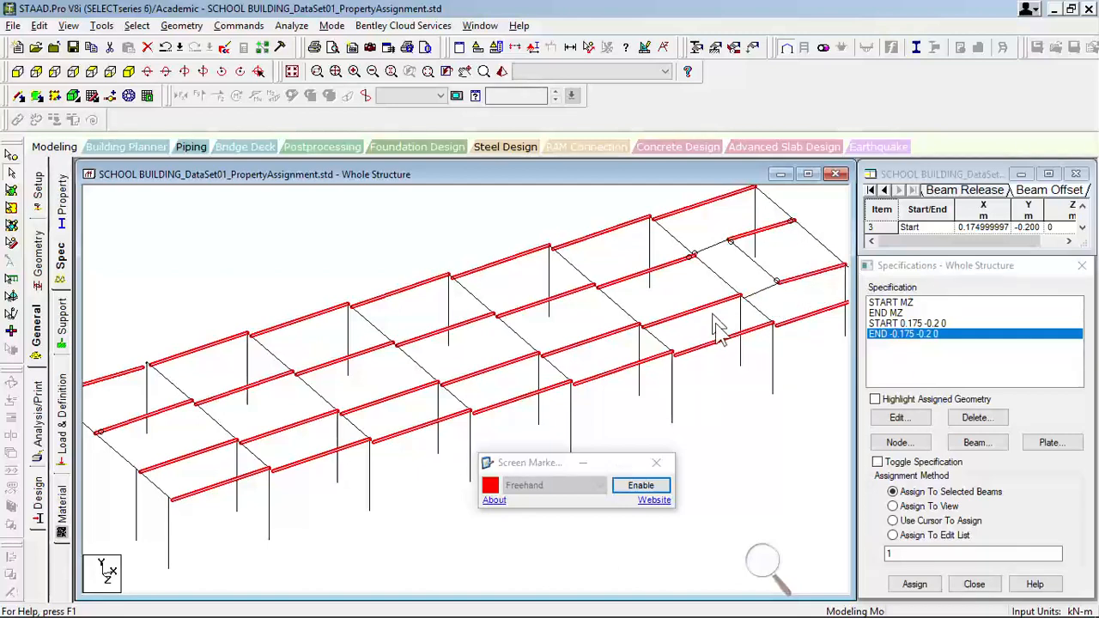
{"action": "scroll", "coordinate": [722, 322], "scroll_direction": "down", "scroll_amount": 2}
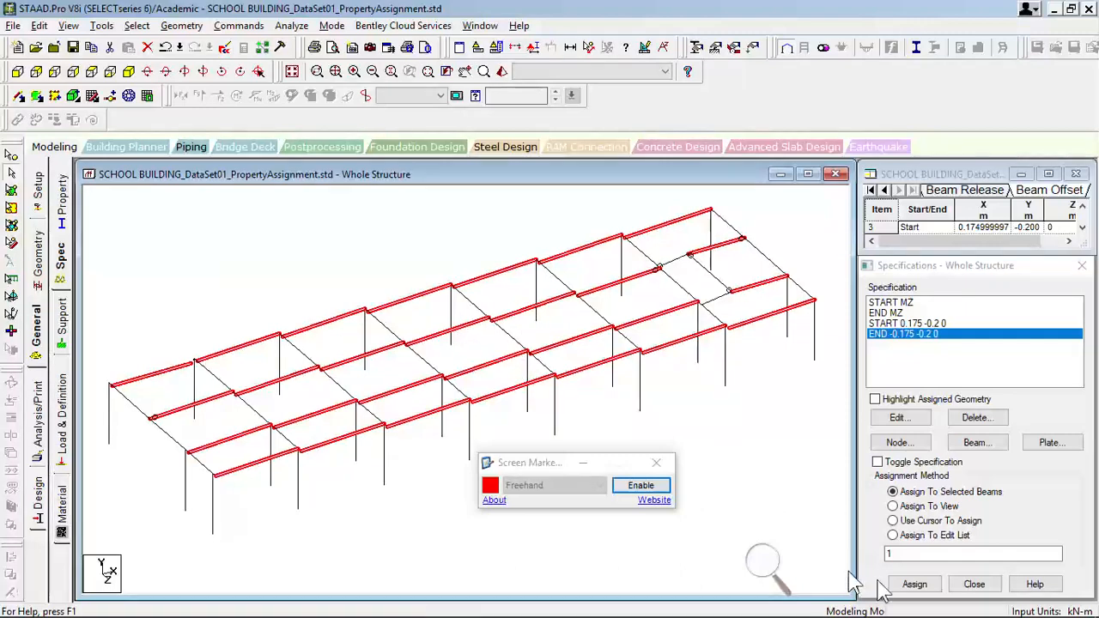
- Assign the END -0.175 -0.2 0 offset to the selected longitudinal beams, then clear the selection
{"action": "left_click", "coordinate": [911, 585]}
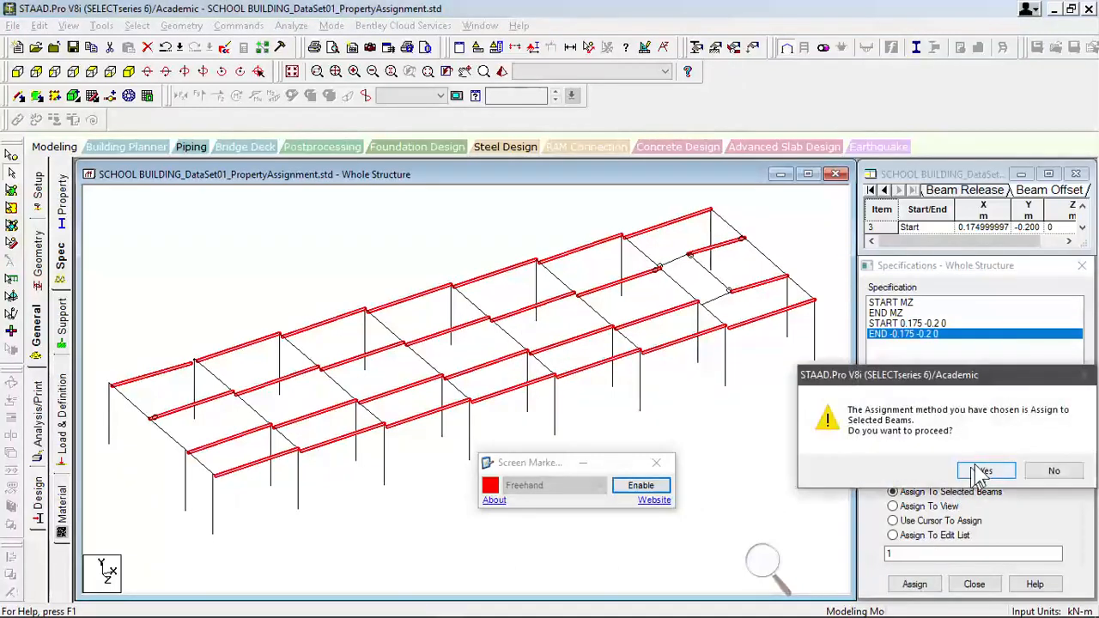
{"action": "left_click", "coordinate": [984, 470]}
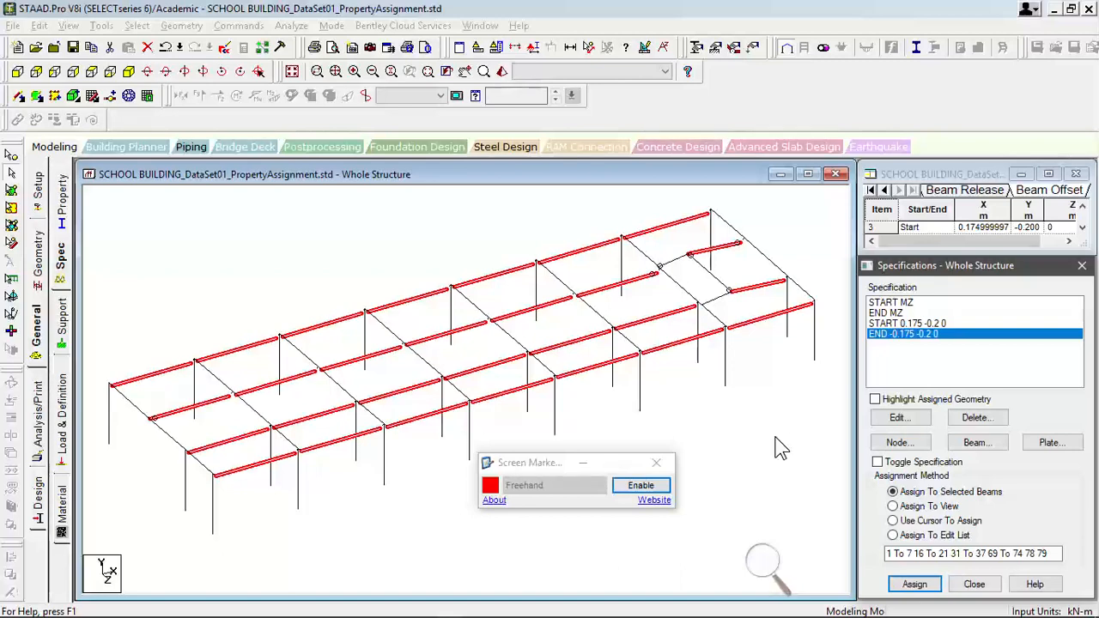
{"action": "scroll", "coordinate": [588, 359], "scroll_direction": "up", "scroll_amount": 2}
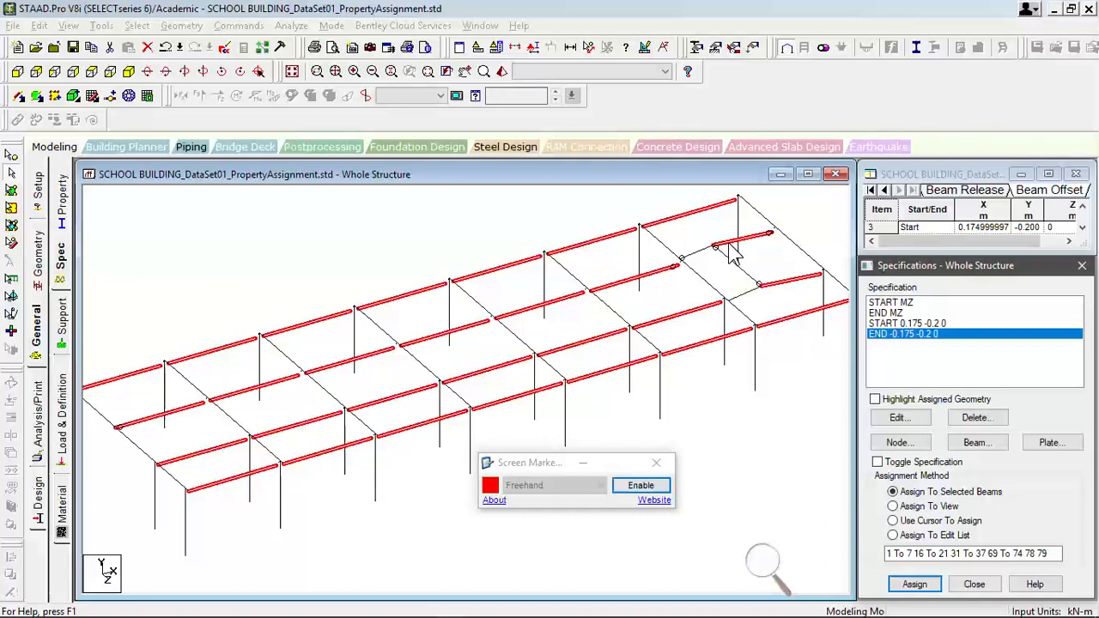
{"action": "left_click", "coordinate": [797, 410]}
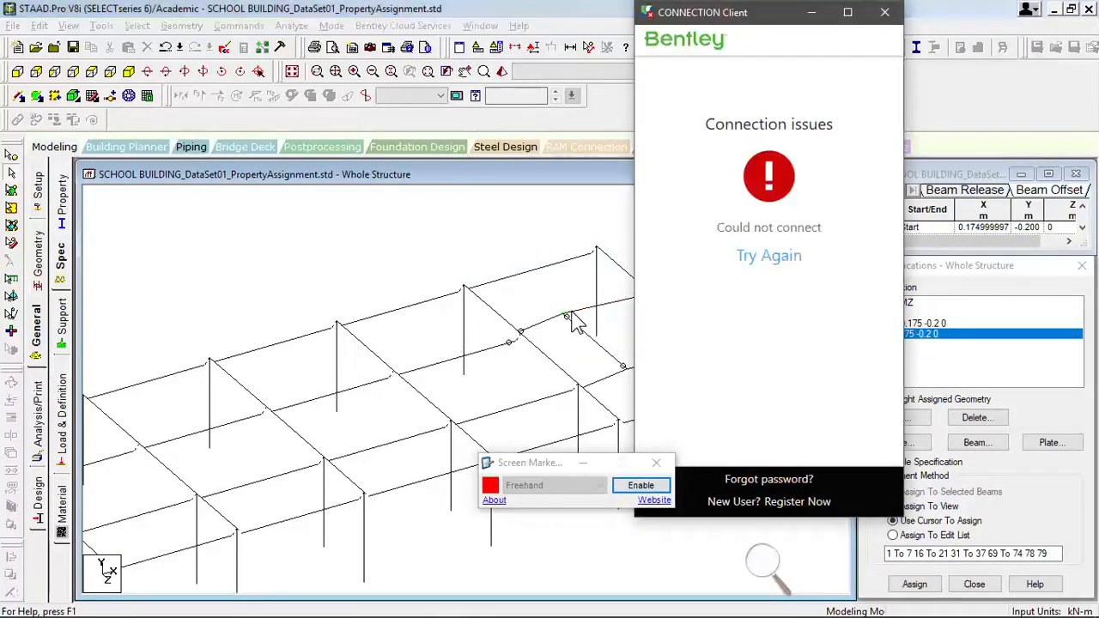
- Dismiss the CONNECTION Client window and add a global member offset of Y -0.2 m at the start location
{"action": "left_click", "coordinate": [884, 12]}
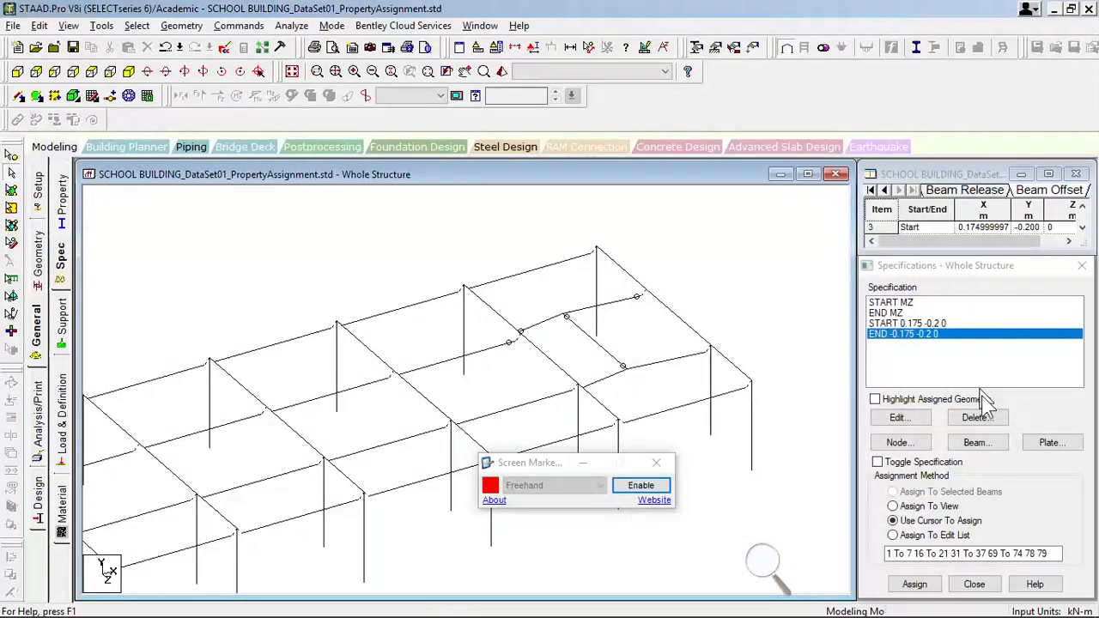
{"action": "left_click", "coordinate": [996, 443]}
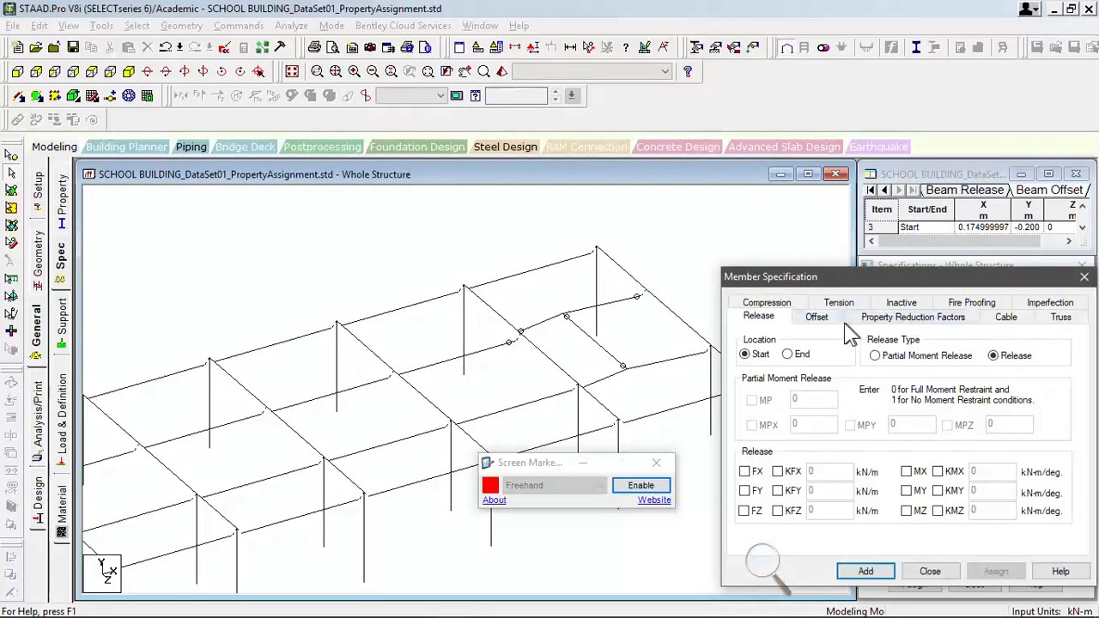
{"action": "left_click", "coordinate": [838, 321]}
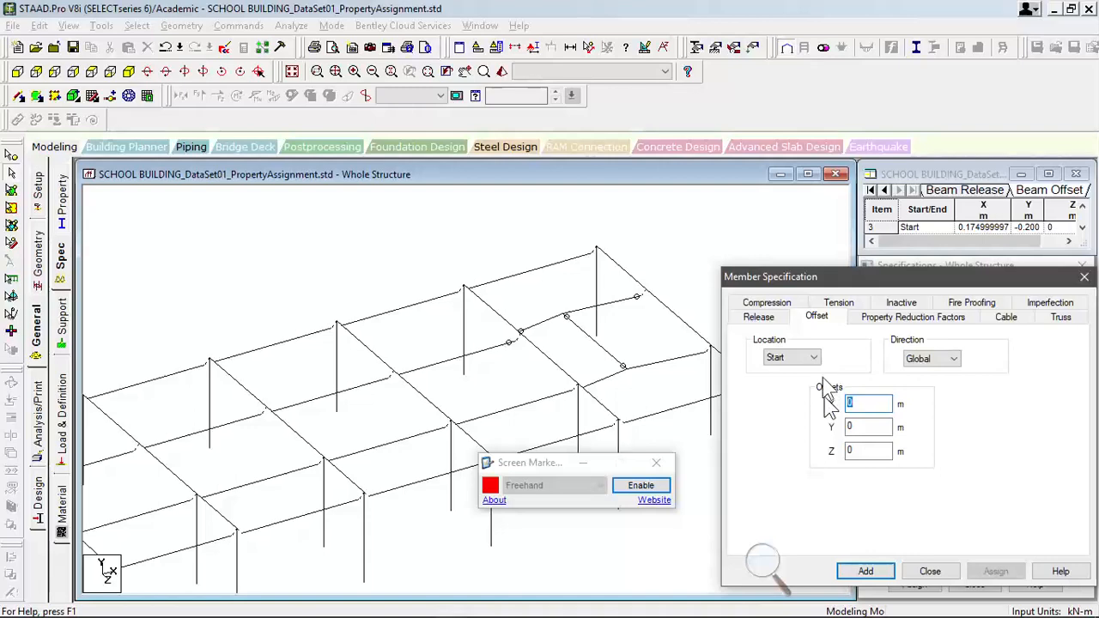
{"action": "left_click_drag", "start_coordinate": [868, 428], "coordinate": [797, 429]}
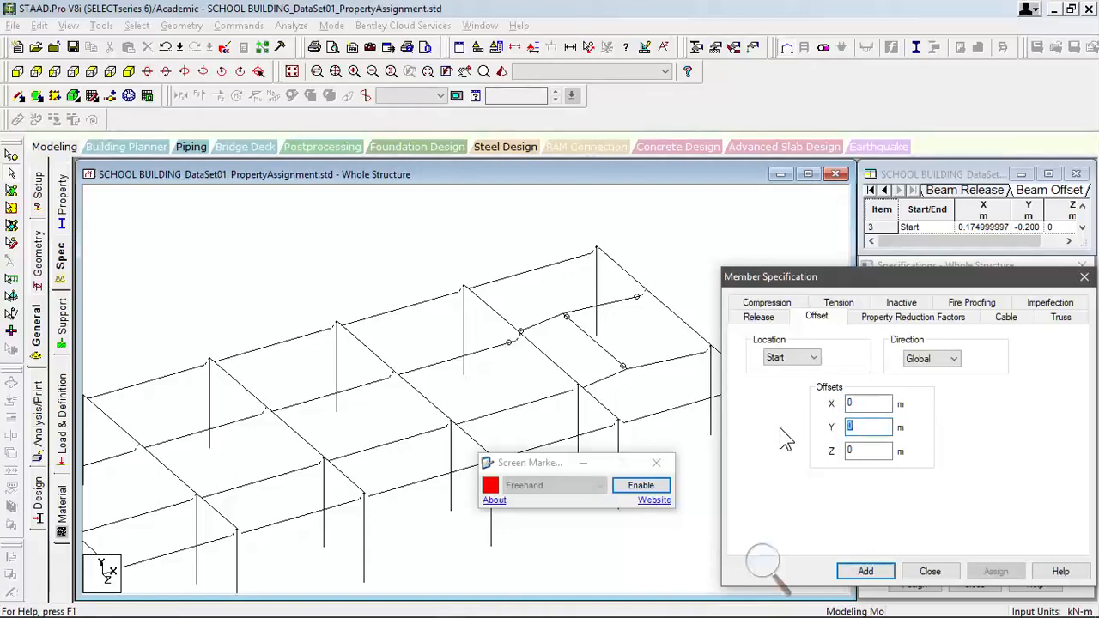
{"action": "type", "text": "-0.2"}
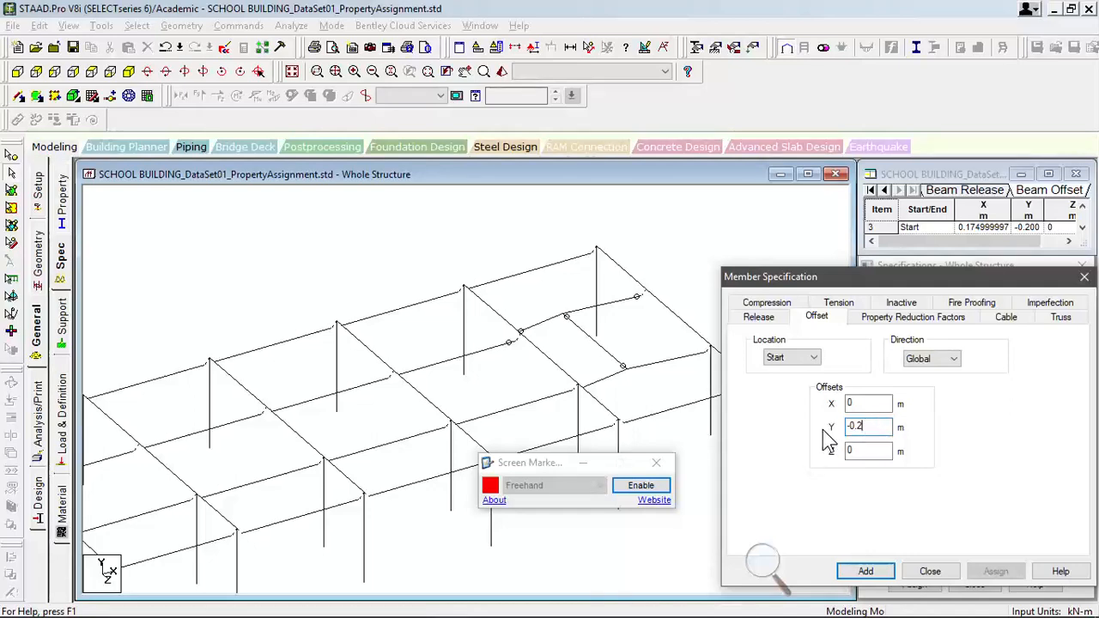
{"action": "left_click", "coordinate": [885, 571]}
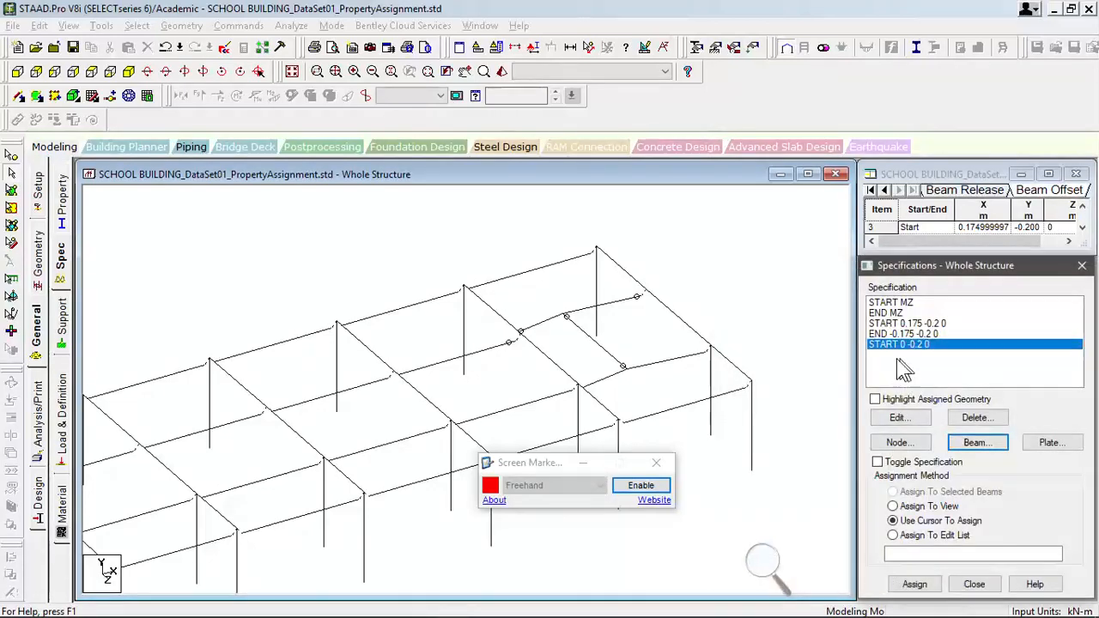
- Identify the secondary cross beam's start end and add a global member offset of Y -0.2 m at the end location
{"action": "left_click", "coordinate": [563, 323]}
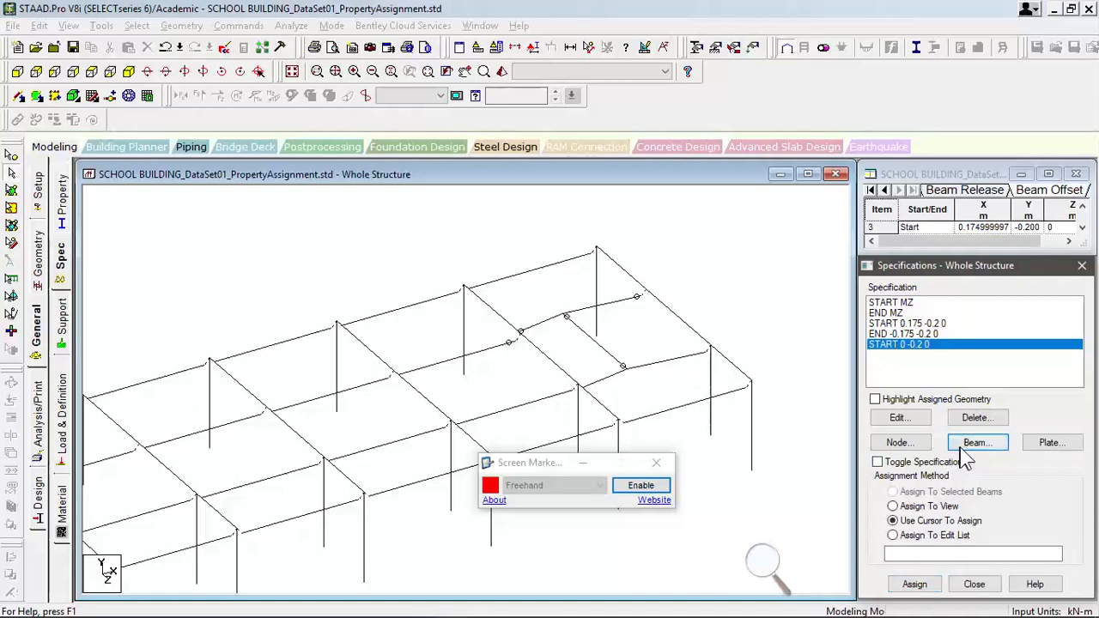
{"action": "left_click", "coordinate": [816, 317]}
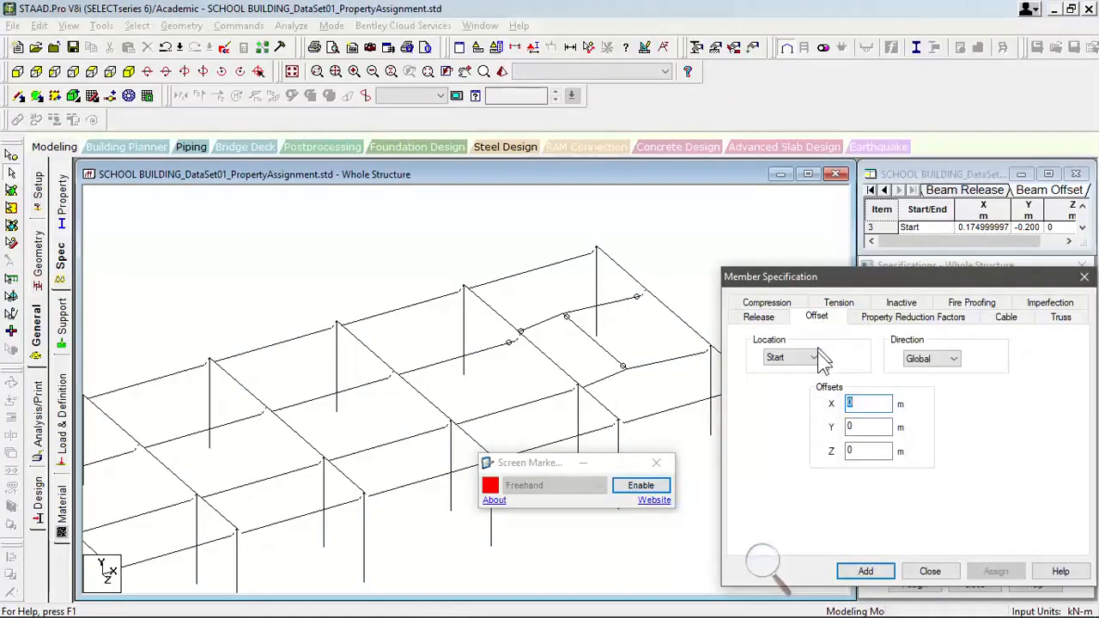
{"action": "left_click", "coordinate": [813, 357]}
{"action": "left_click", "coordinate": [794, 382]}
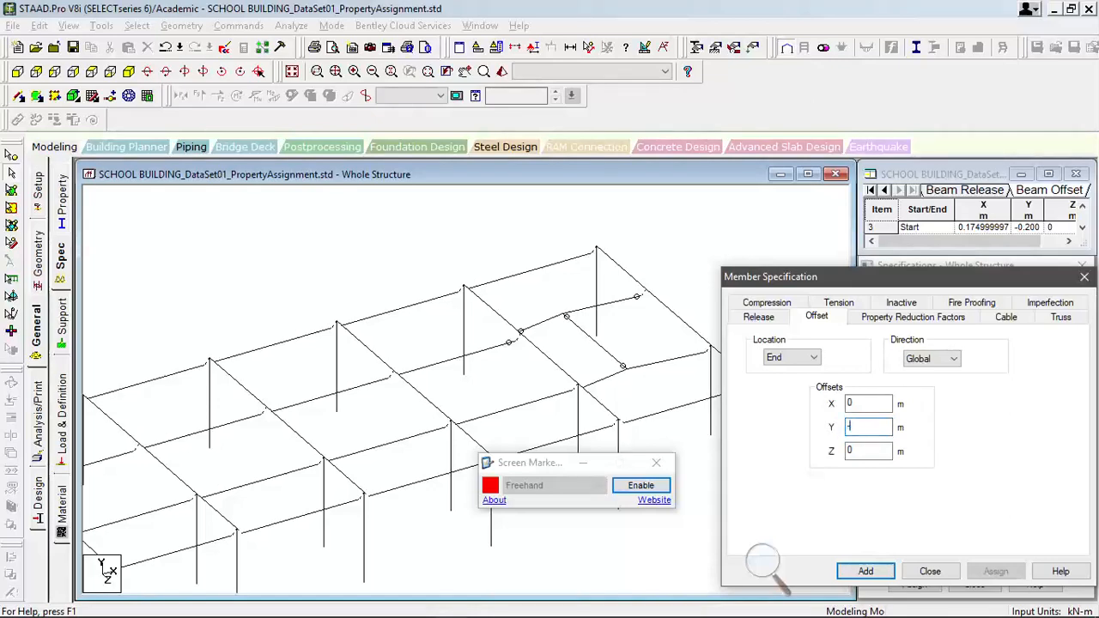
{"action": "type", "text": "-0.2"}
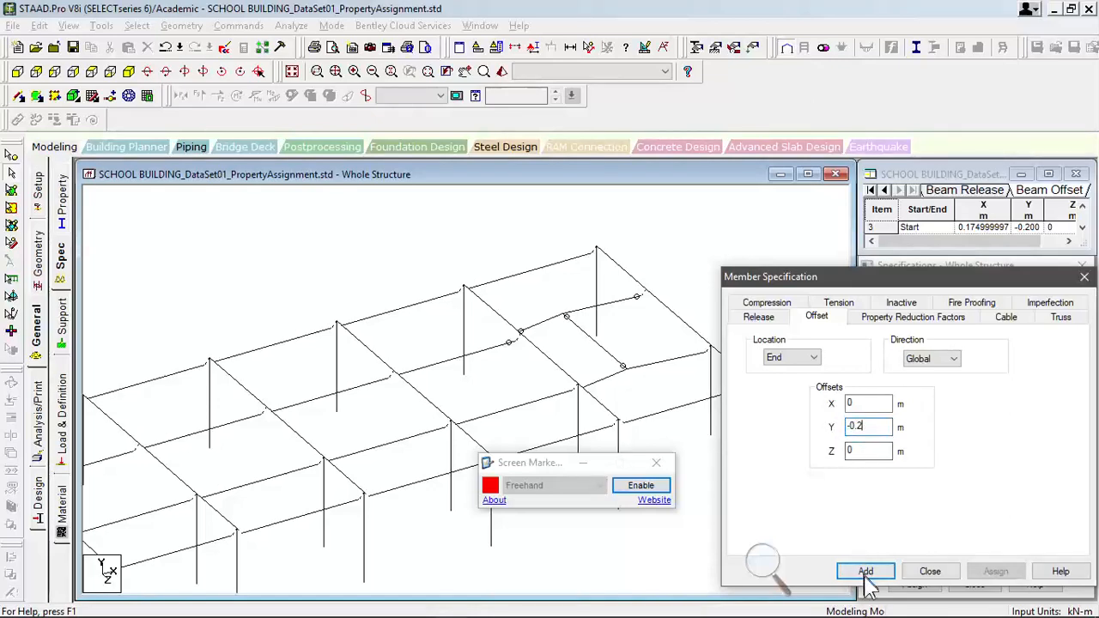
{"action": "left_click", "coordinate": [862, 571]}
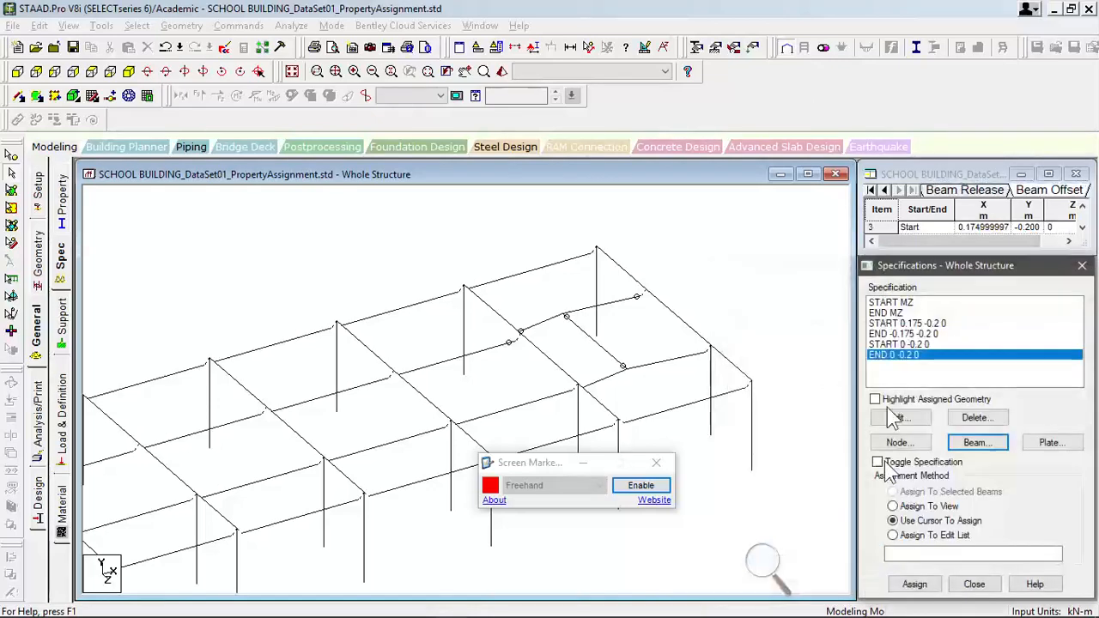
- Assign the START 0 -0.2 0 offset to the two longitudinal beams beyond the secondary cross beam, then clear the selection
{"action": "left_click", "coordinate": [910, 345]}
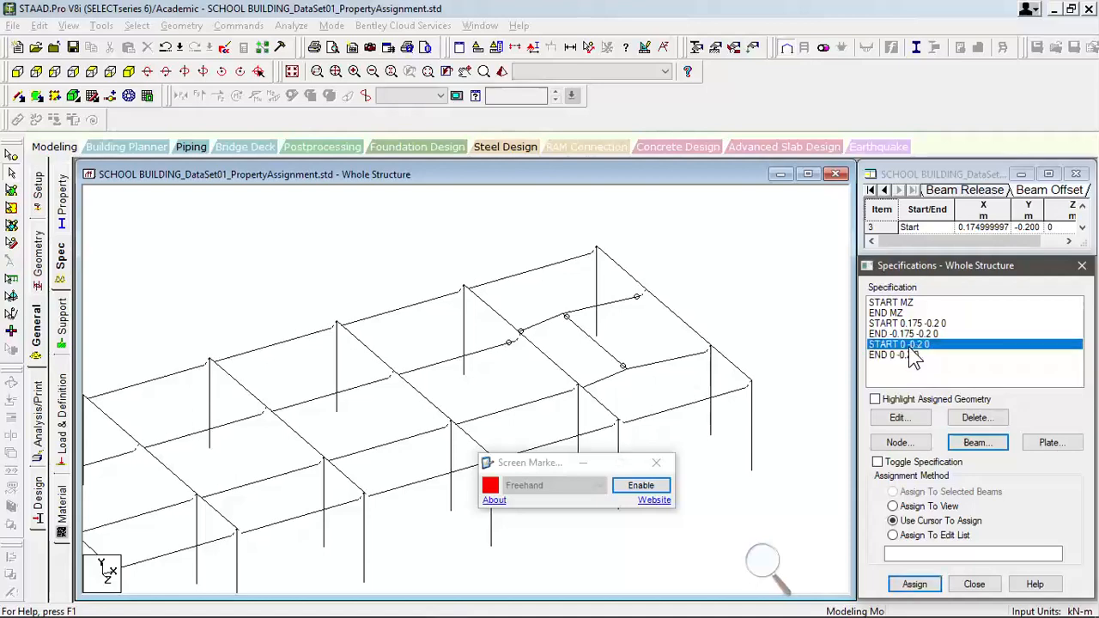
{"action": "left_click", "coordinate": [613, 311]}
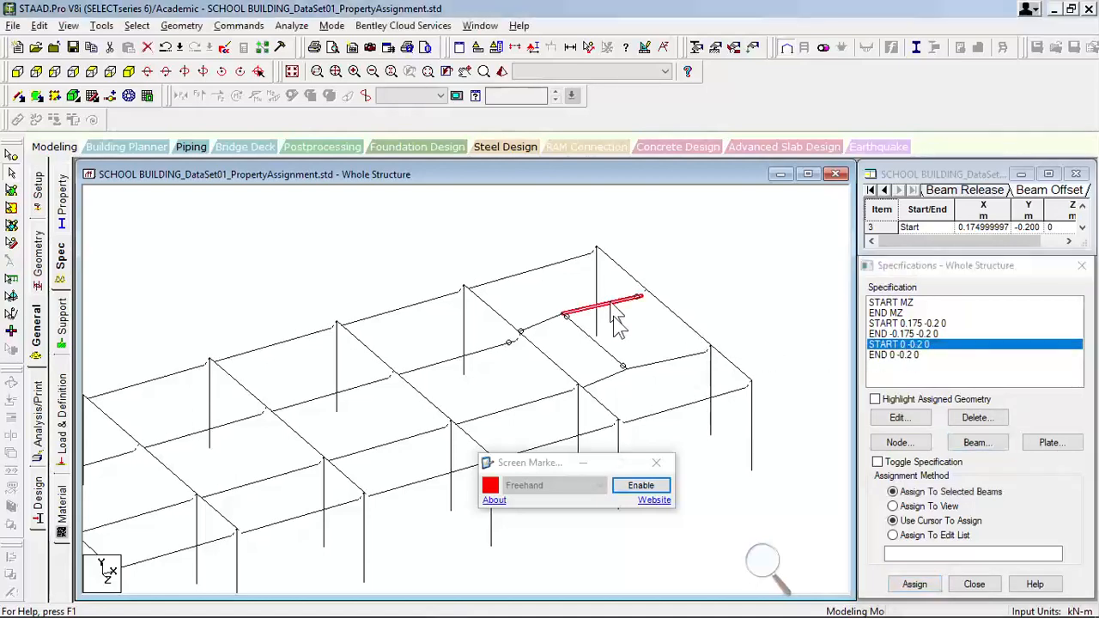
{"action": "left_click", "coordinate": [663, 370], "text": "ctrl"}
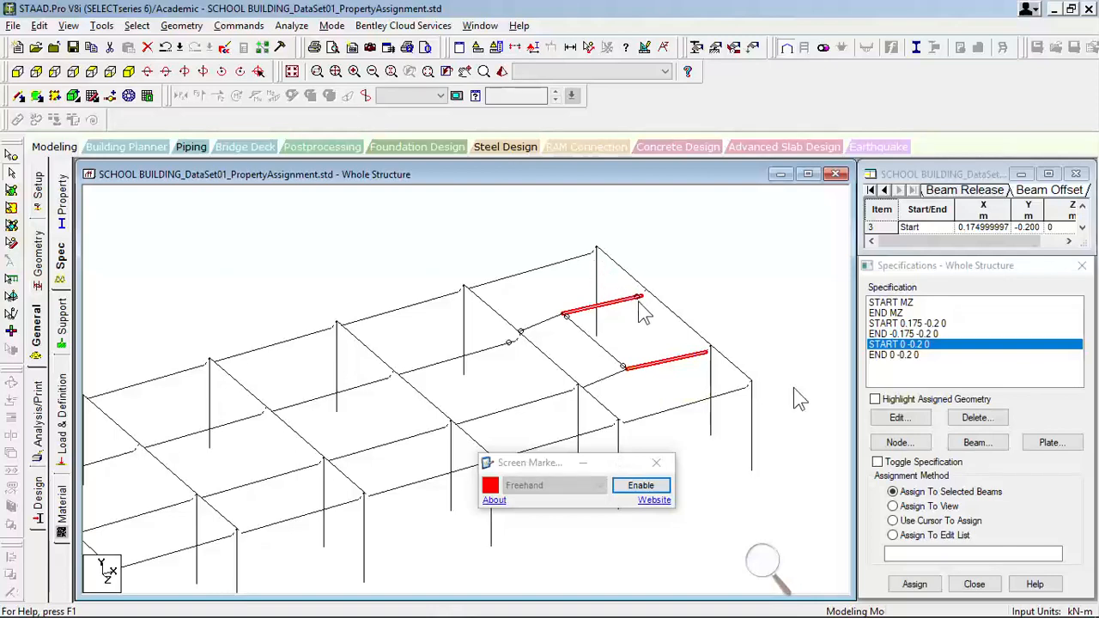
{"action": "left_click", "coordinate": [915, 584]}
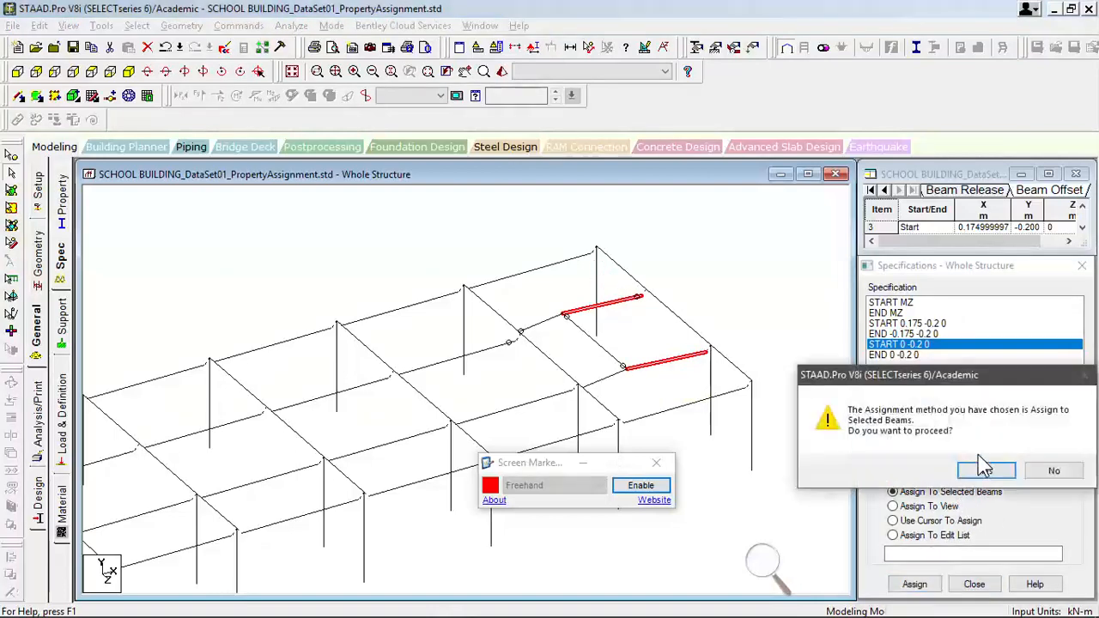
{"action": "left_click", "coordinate": [985, 468]}
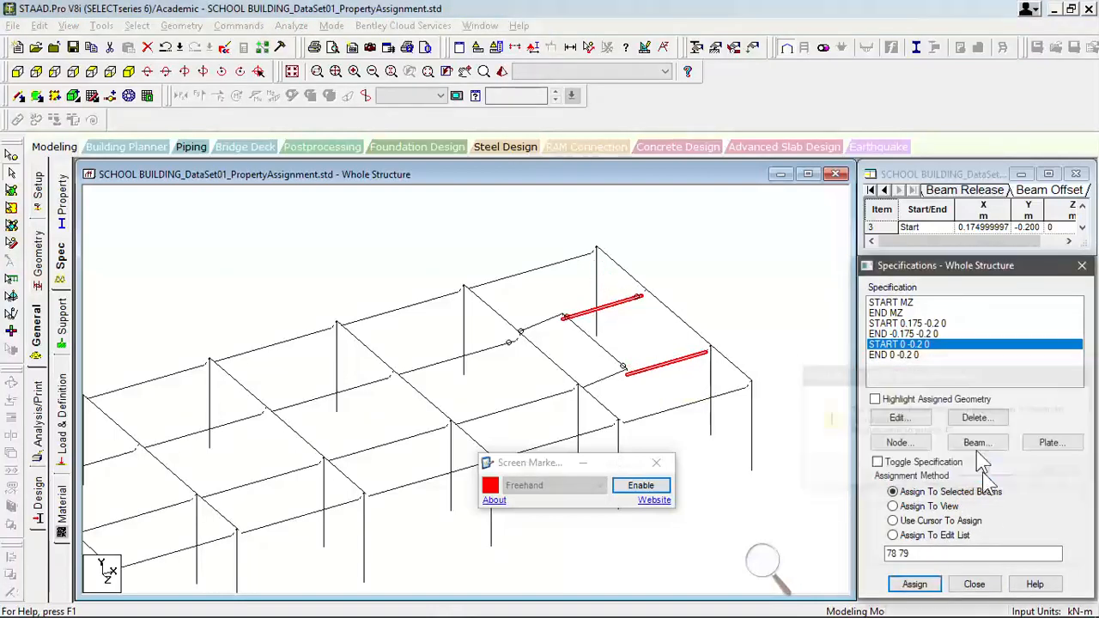
{"action": "left_click", "coordinate": [793, 364]}
- Assign the END 0 -0.2 0 offset to the two longitudinal beams before the secondary cross beam
{"action": "left_click", "coordinate": [893, 355]}
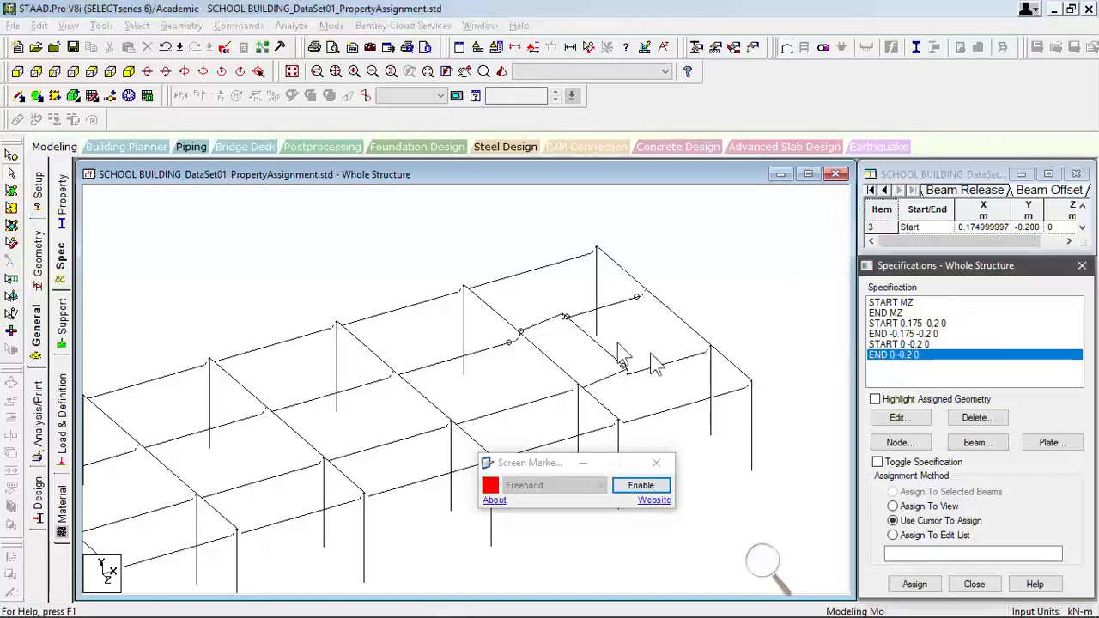
{"action": "left_click", "coordinate": [554, 321]}
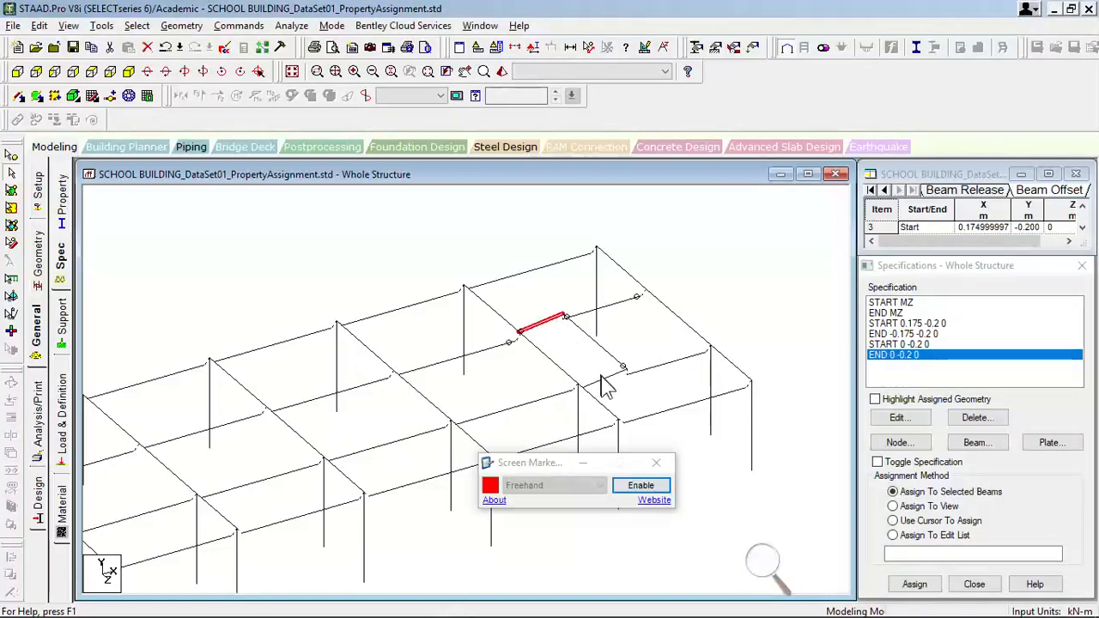
{"action": "left_click", "coordinate": [603, 378], "text": "ctrl"}
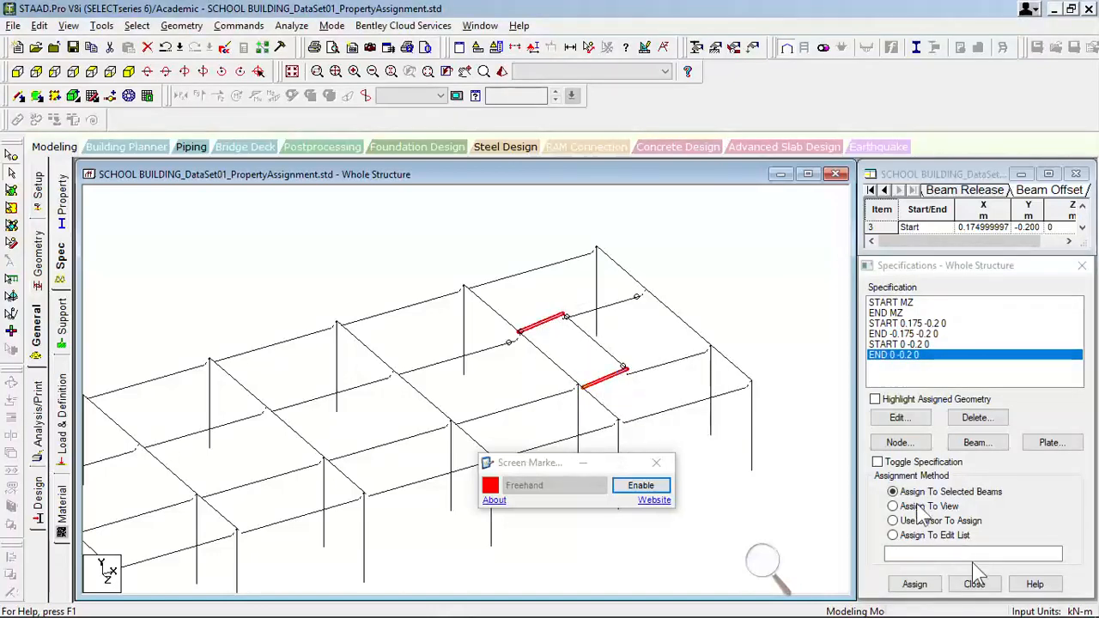
{"action": "left_click", "coordinate": [914, 584]}
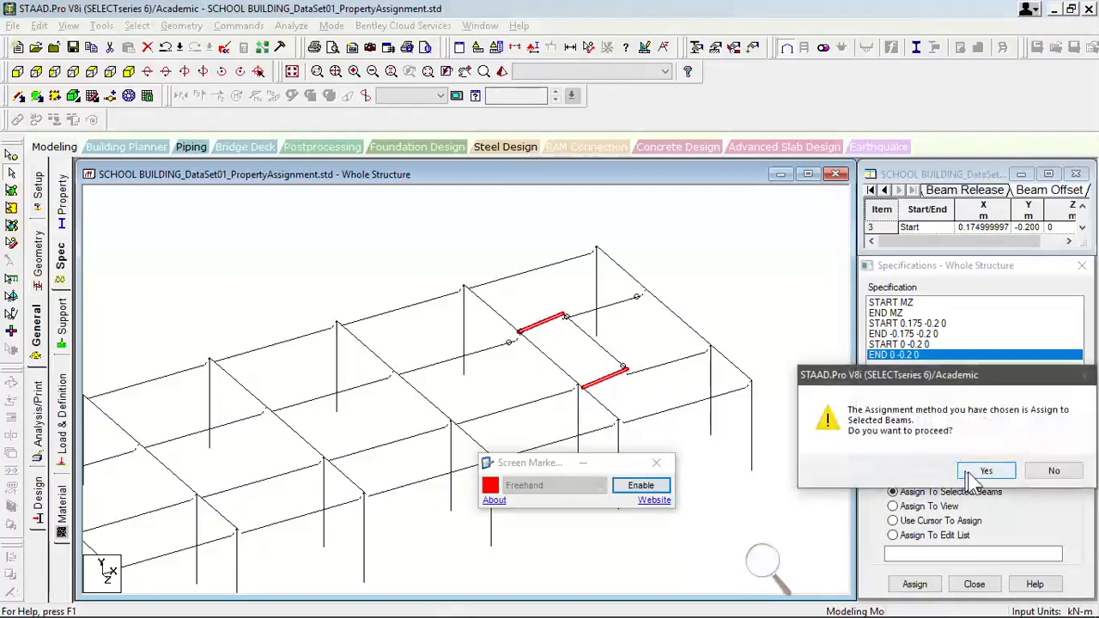
{"action": "left_click", "coordinate": [986, 471]}
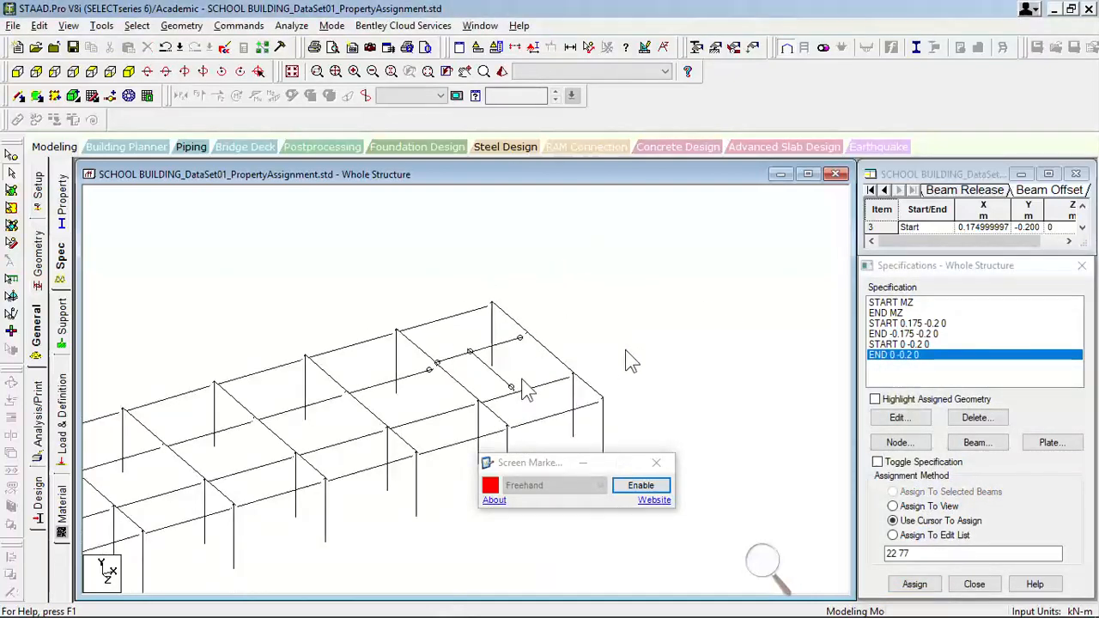
- Check the section depths of the end frame's first transverse beam and of a transverse beam in the narrow outer span
{"action": "middle_click_drag", "start_coordinate": [375, 427], "coordinate": [629, 350]}
{"action": "scroll", "coordinate": [629, 344], "scroll_direction": "down", "scroll_amount": 1}
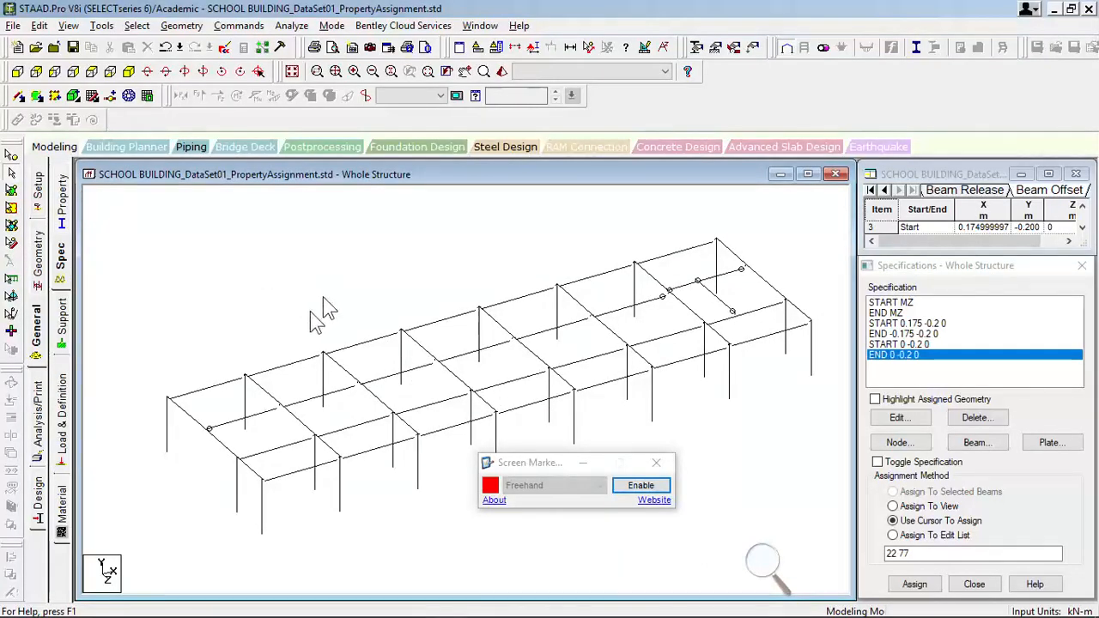
{"action": "scroll", "coordinate": [296, 389], "scroll_direction": "up", "scroll_amount": 2}
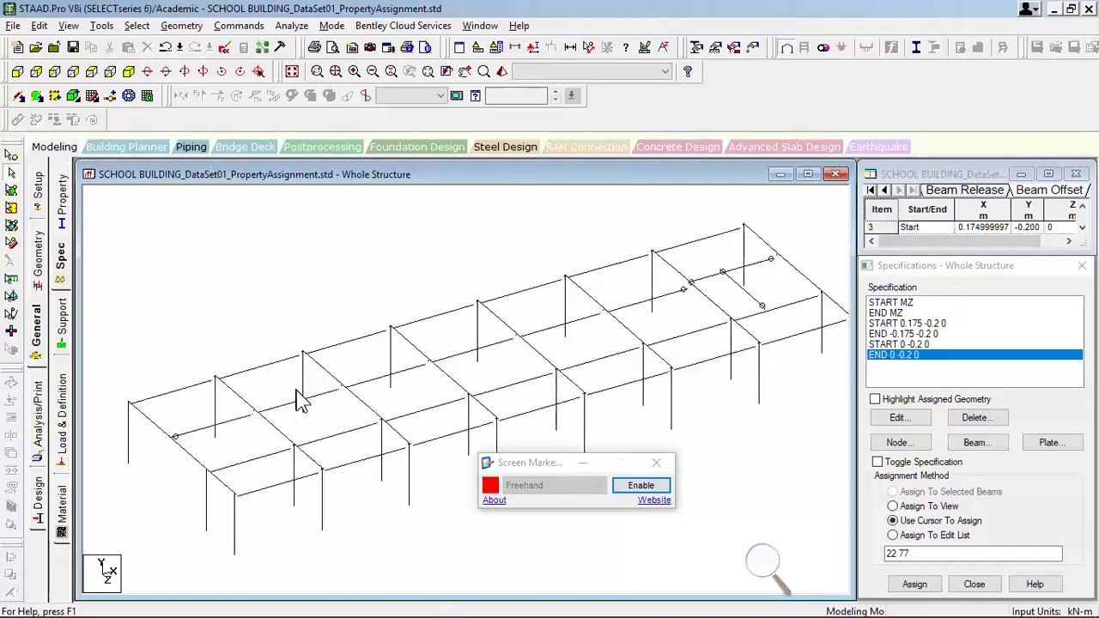
{"action": "scroll", "coordinate": [429, 329], "scroll_direction": "down", "scroll_amount": 1}
{"action": "middle_click_drag", "start_coordinate": [433, 327], "coordinate": [716, 367]}
{"action": "scroll", "coordinate": [731, 334], "scroll_direction": "up", "scroll_amount": 3}
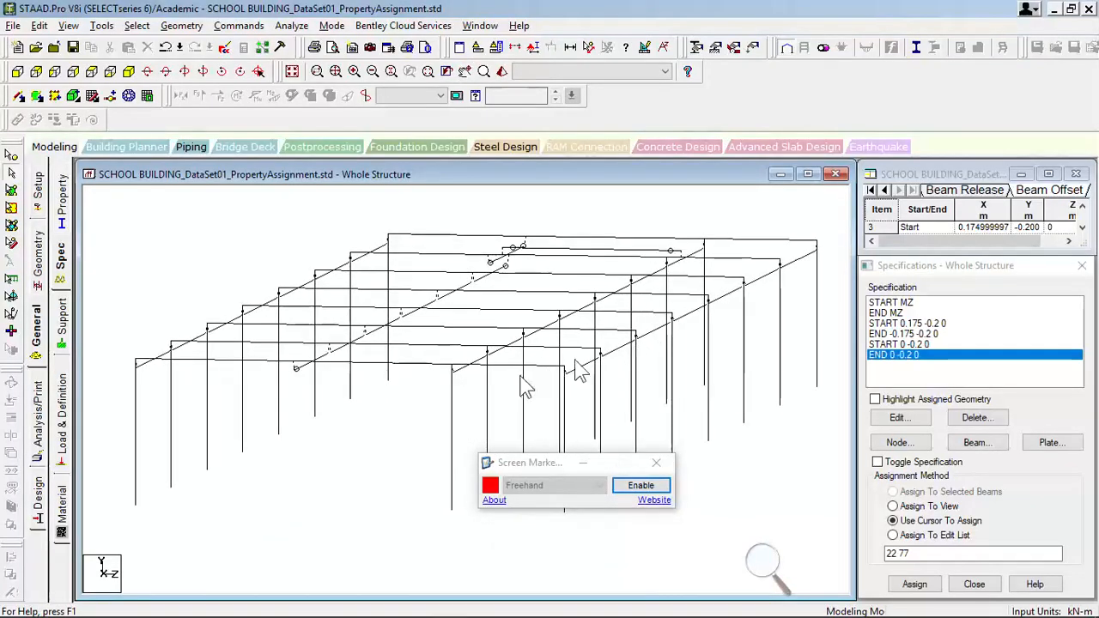
{"action": "scroll", "coordinate": [513, 375], "scroll_direction": "down", "scroll_amount": 1}
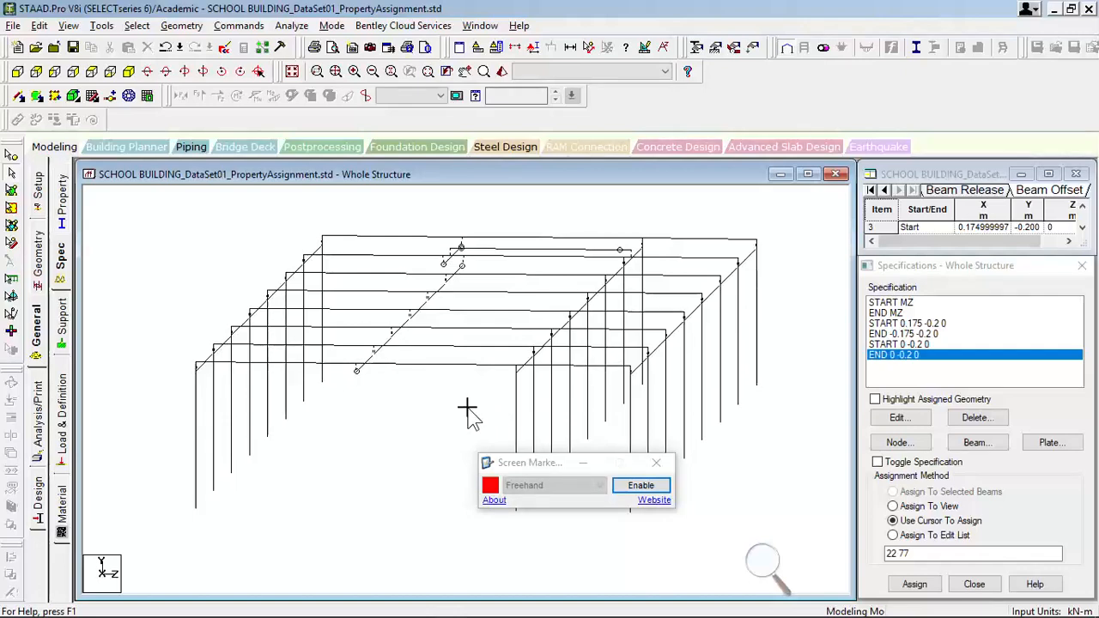
{"action": "double_click", "coordinate": [343, 371]}
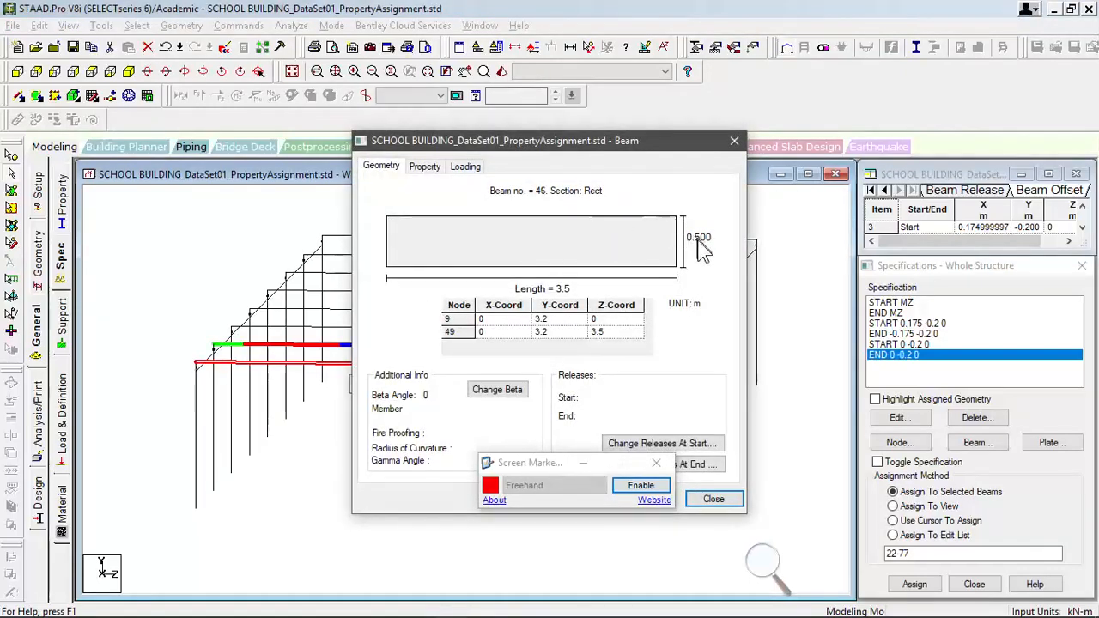
{"action": "left_click", "coordinate": [735, 140]}
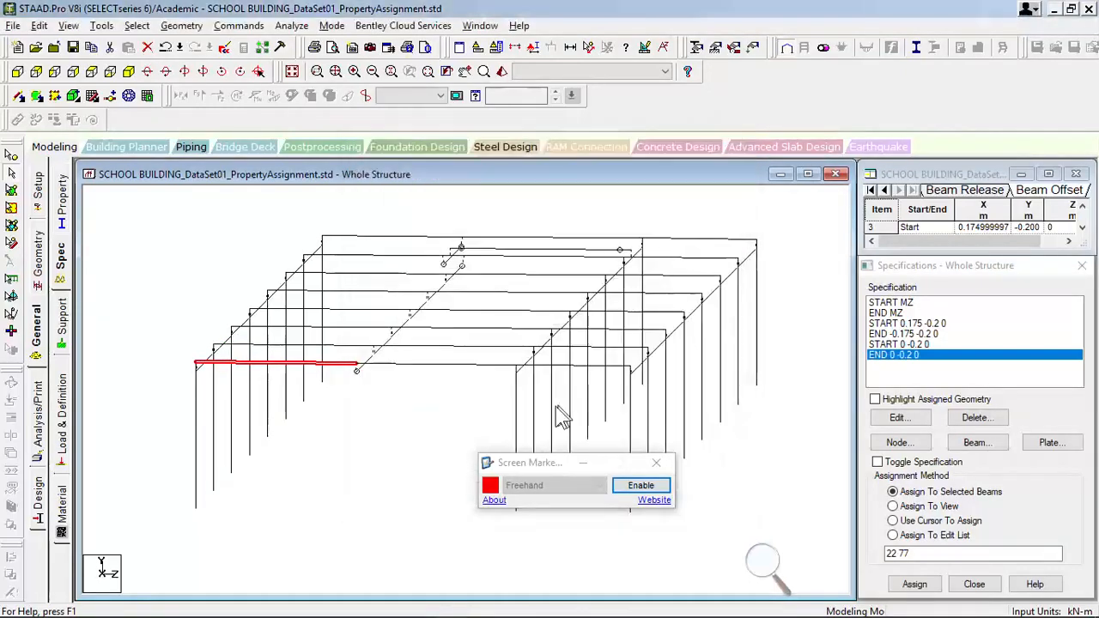
{"action": "left_click", "coordinate": [699, 259]}
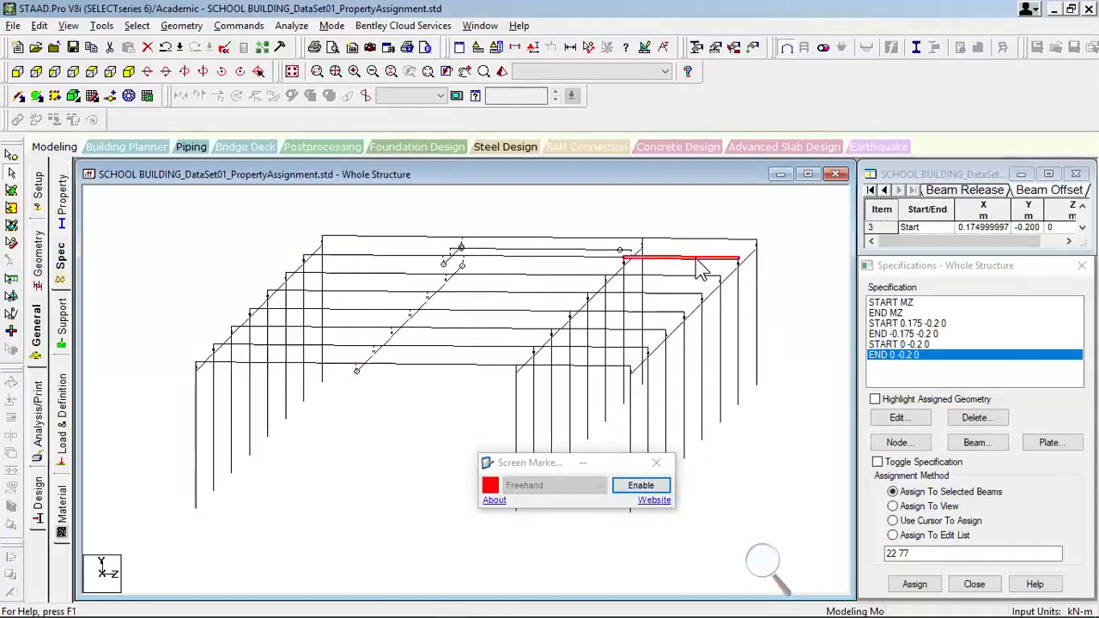
{"action": "double_click", "coordinate": [698, 261]}
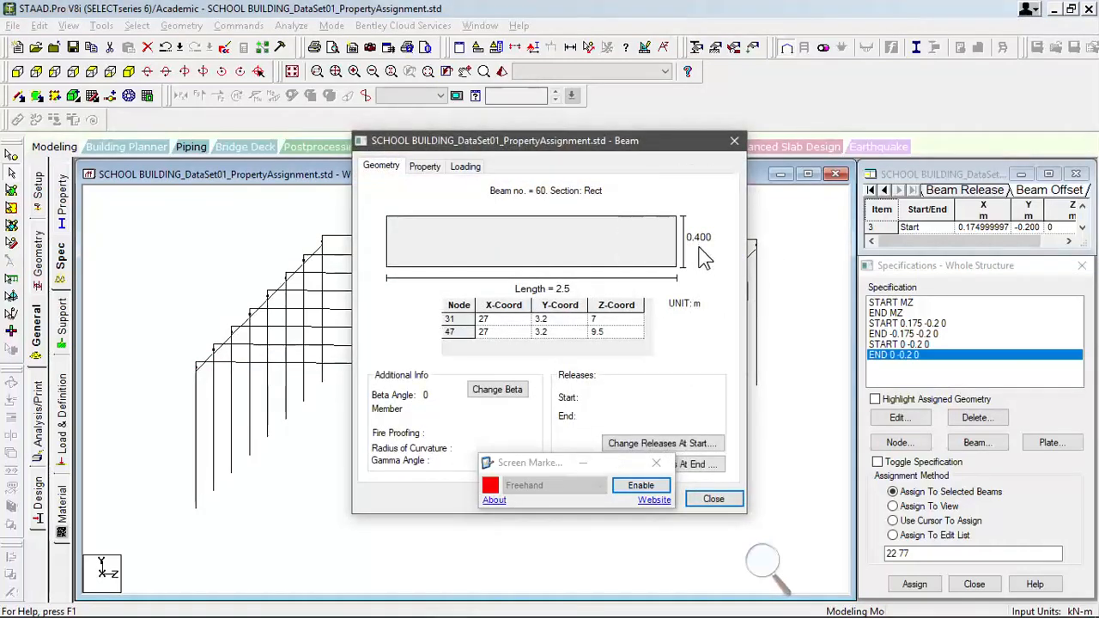
{"action": "left_click", "coordinate": [735, 142]}
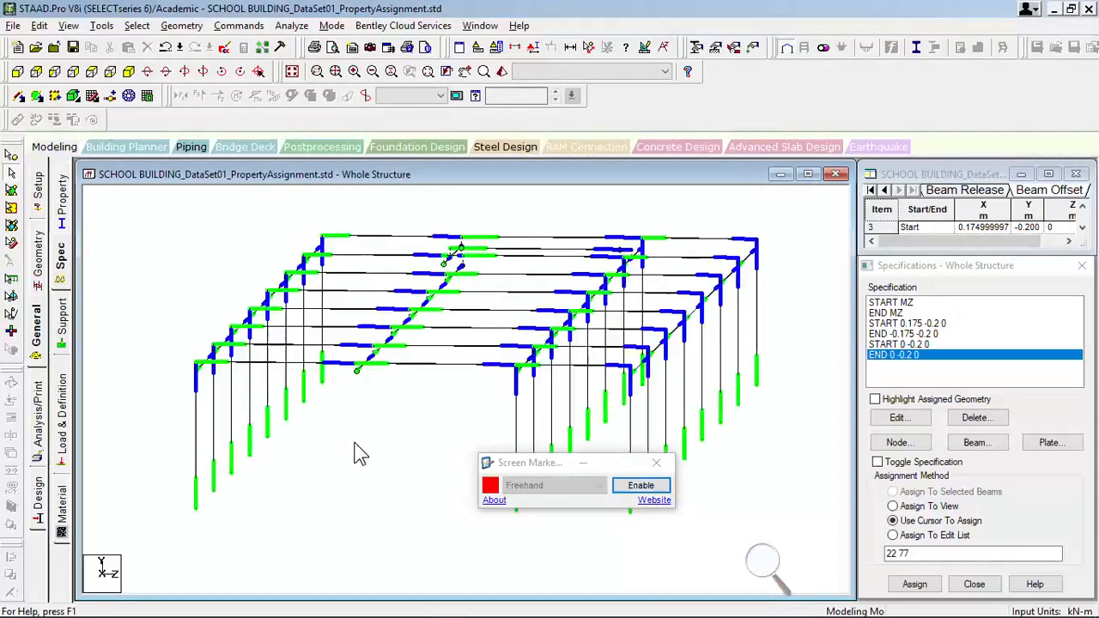
- Show the start and end colours of all members and open the offset settings for a new beam specification
{"action": "key", "text": "ctrl"}
{"action": "key", "text": "ctrl"}
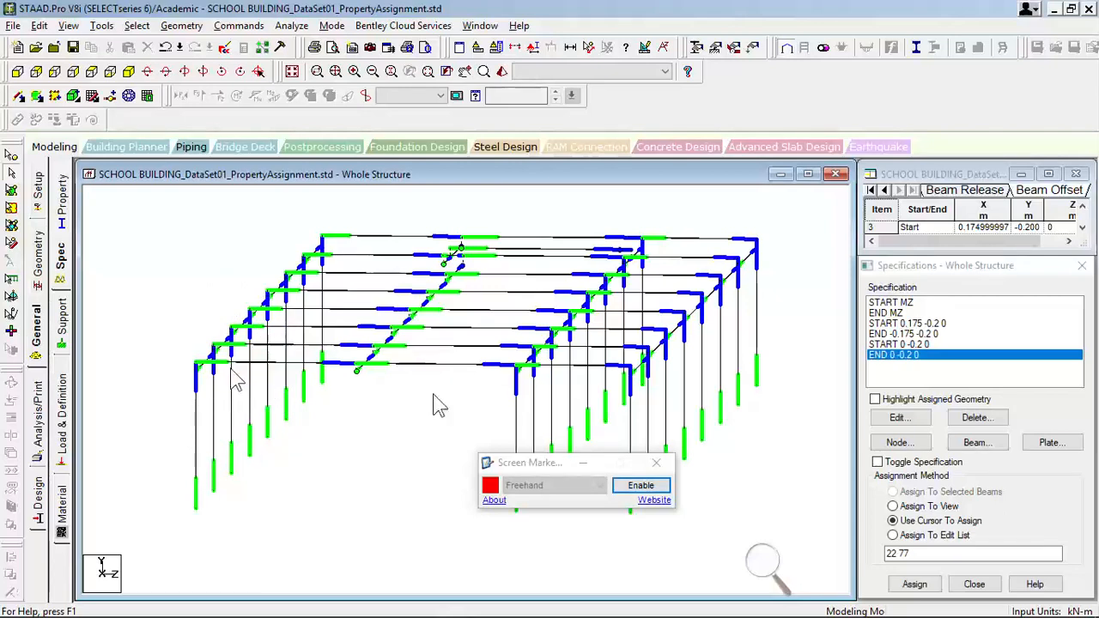
{"action": "left_click", "coordinate": [996, 445]}
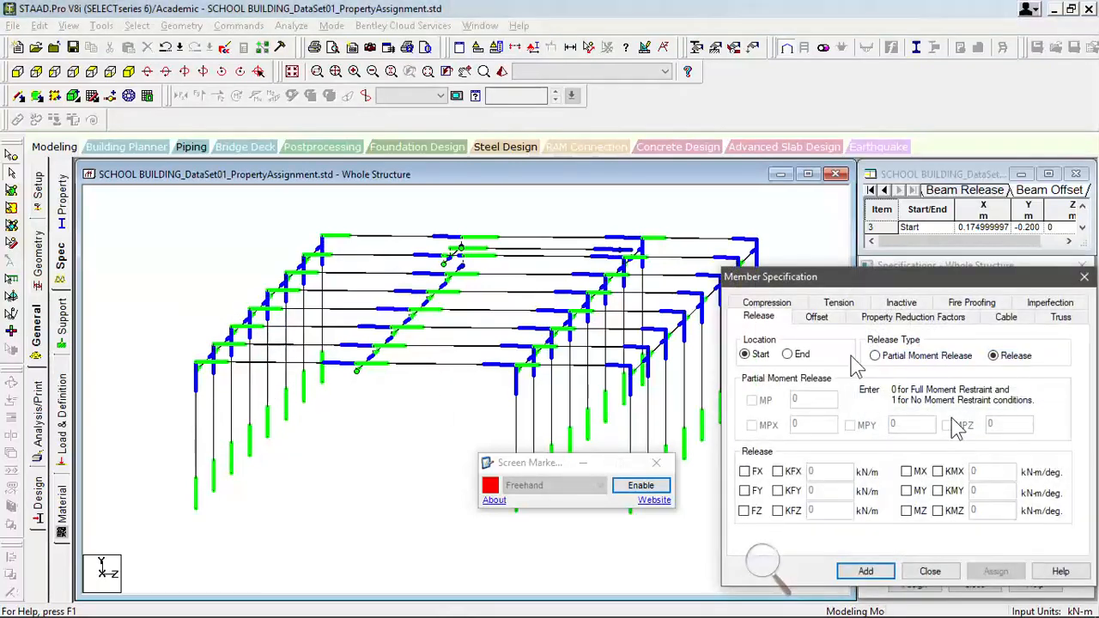
{"action": "left_click", "coordinate": [817, 317]}
{"action": "left_click_drag", "start_coordinate": [825, 277], "coordinate": [570, 217]}
- Move the Screen Marker window clear of the offset settings and magnify the screen to 150%
{"action": "left_click", "coordinate": [640, 485]}
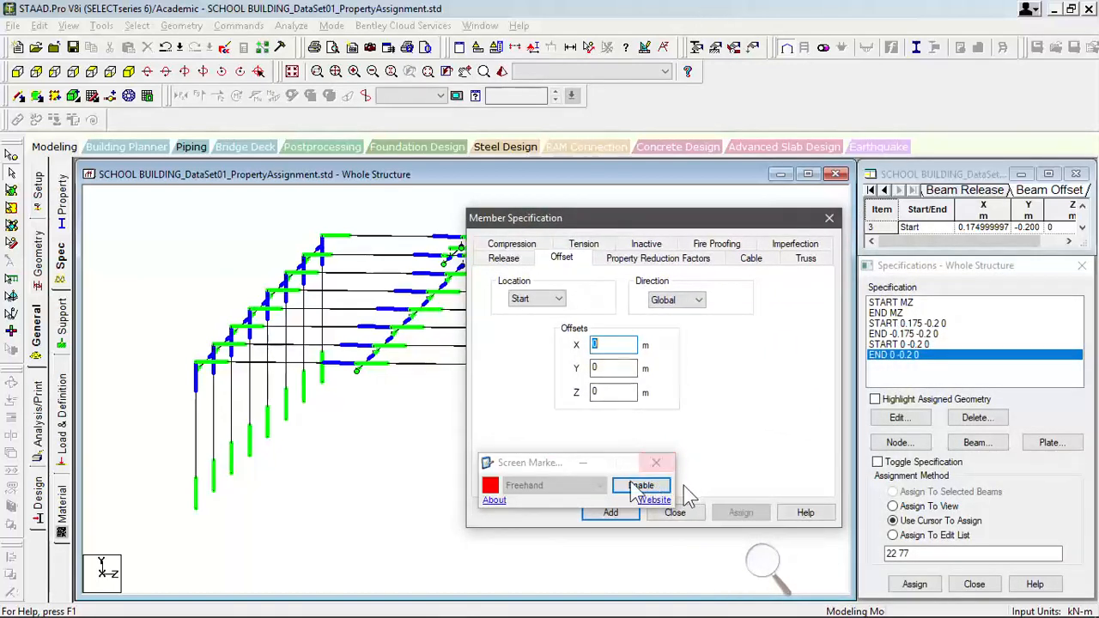
{"action": "left_click_drag", "start_coordinate": [546, 471], "coordinate": [493, 541]}
{"action": "left_click", "coordinate": [765, 566]}
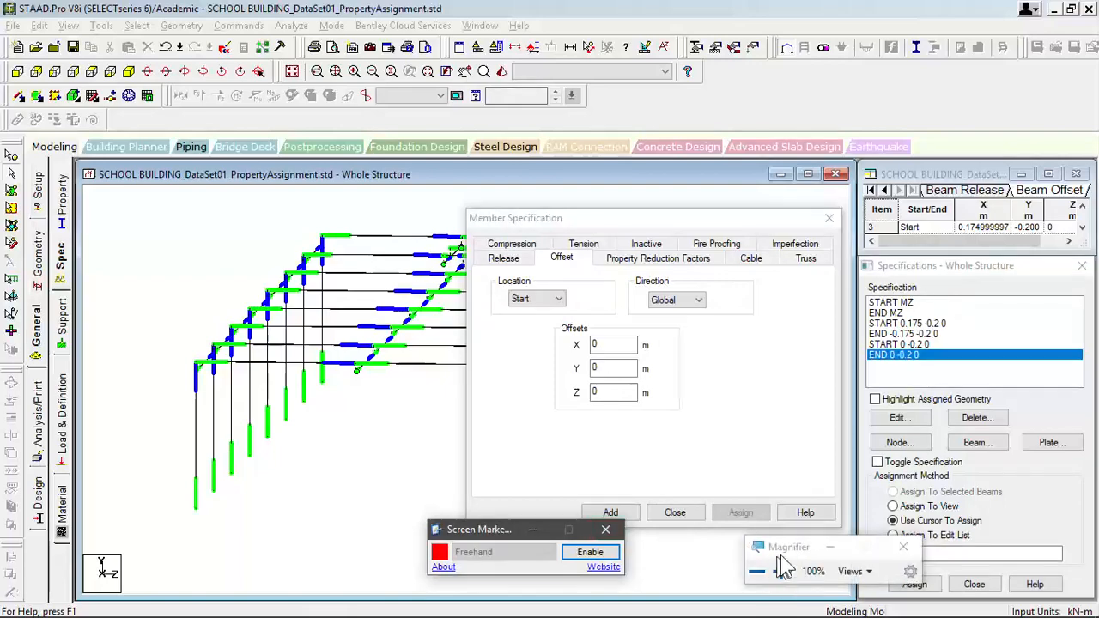
{"action": "left_click_drag", "start_coordinate": [777, 548], "coordinate": [719, 420]}
{"action": "left_click", "coordinate": [723, 445]}
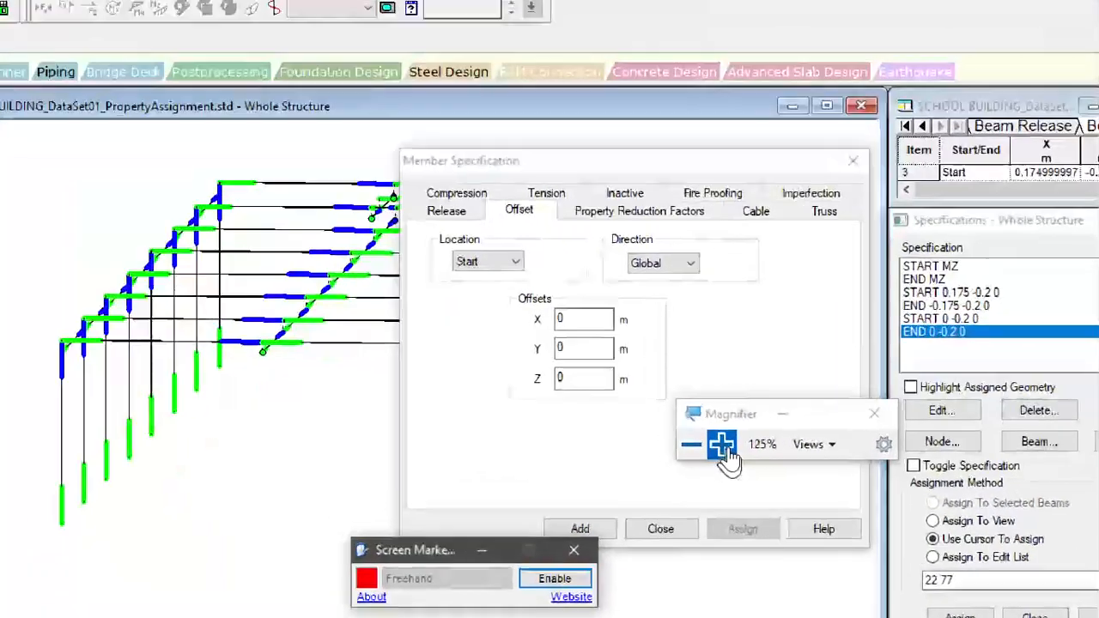
{"action": "left_click", "coordinate": [721, 445]}
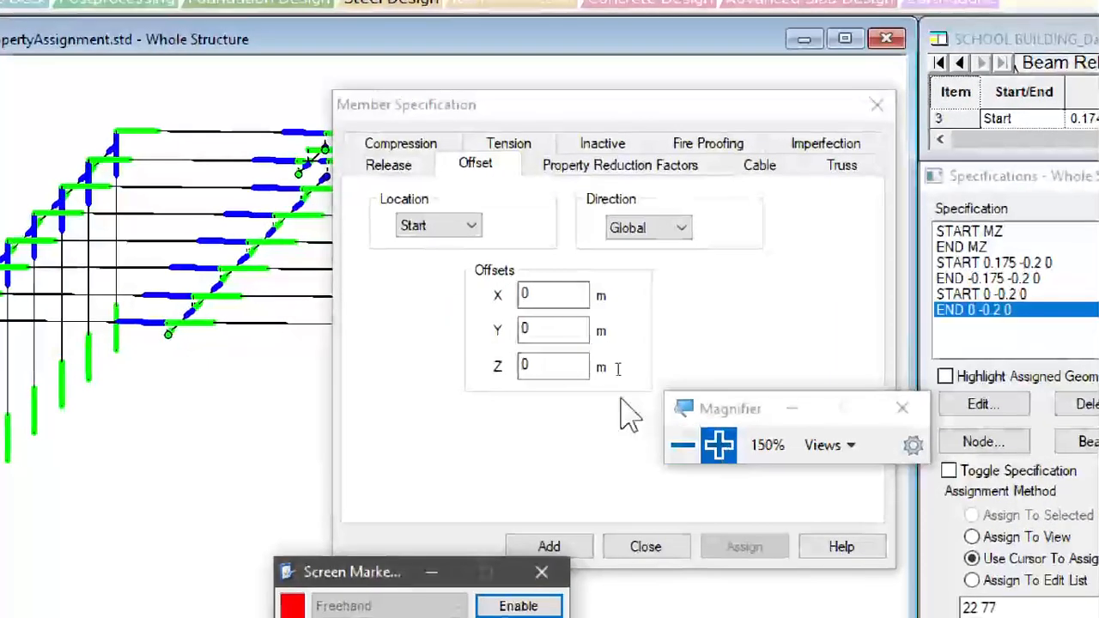
- Add a global member offset of Y -0.25 m and Z 0.175 m at the start location
{"action": "left_click", "coordinate": [550, 295]}
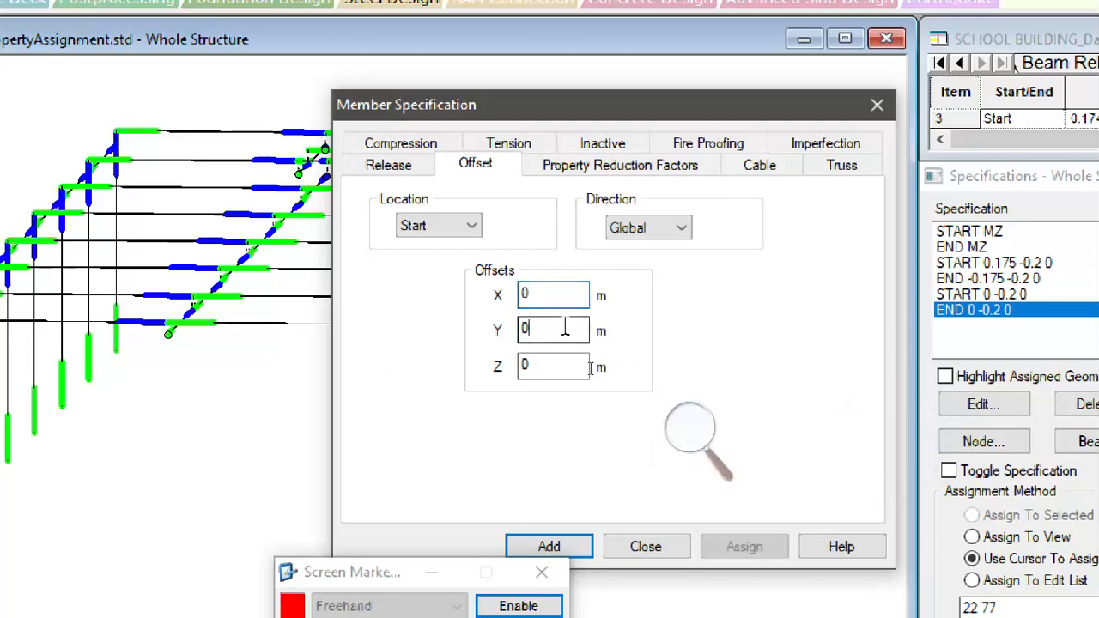
{"action": "key", "text": "BackSpace"}
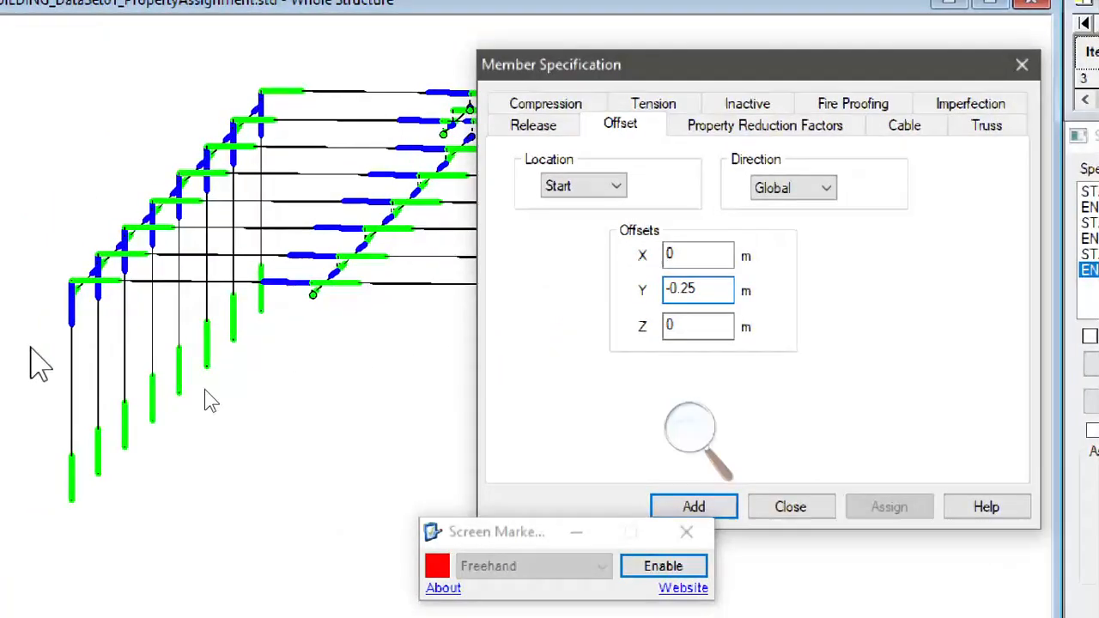
{"action": "key", "text": "Tab"}
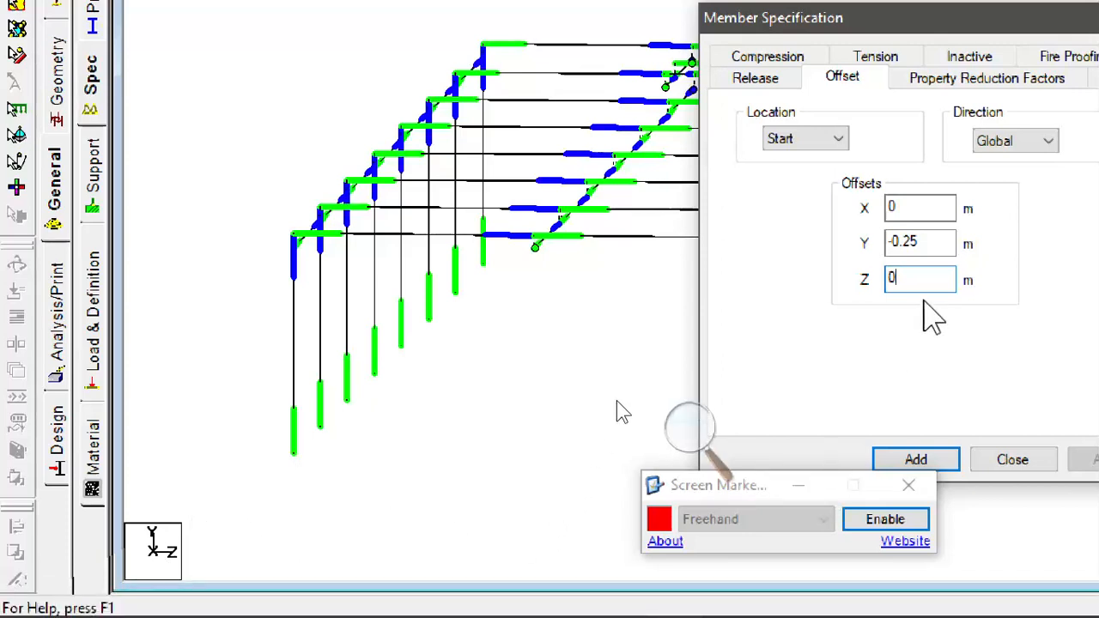
{"action": "type", "text": "175"}
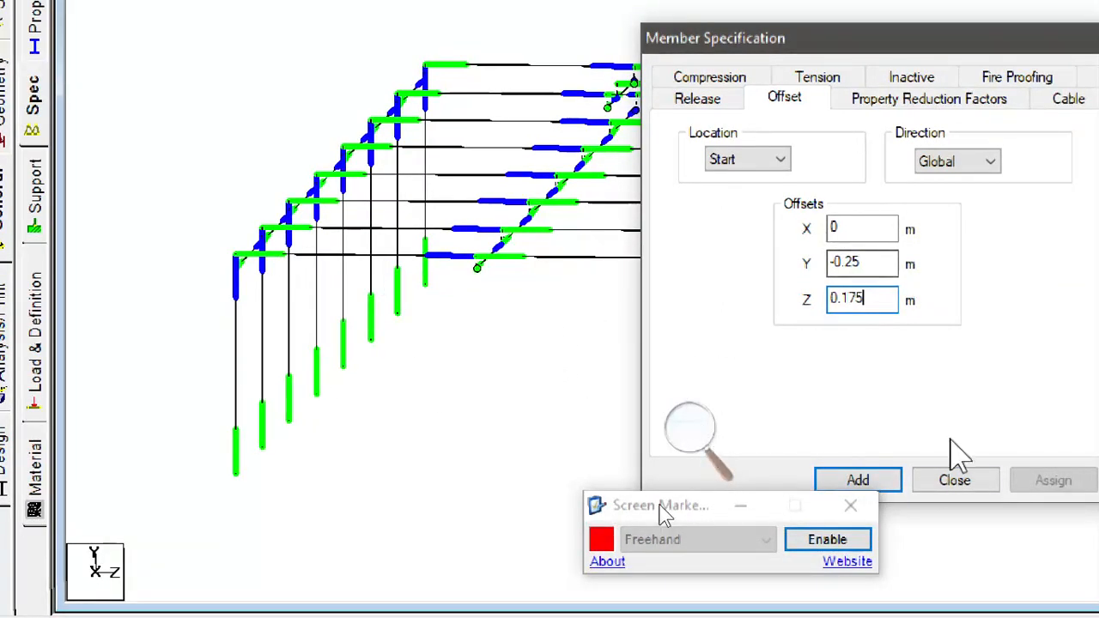
{"action": "left_click", "coordinate": [896, 487]}
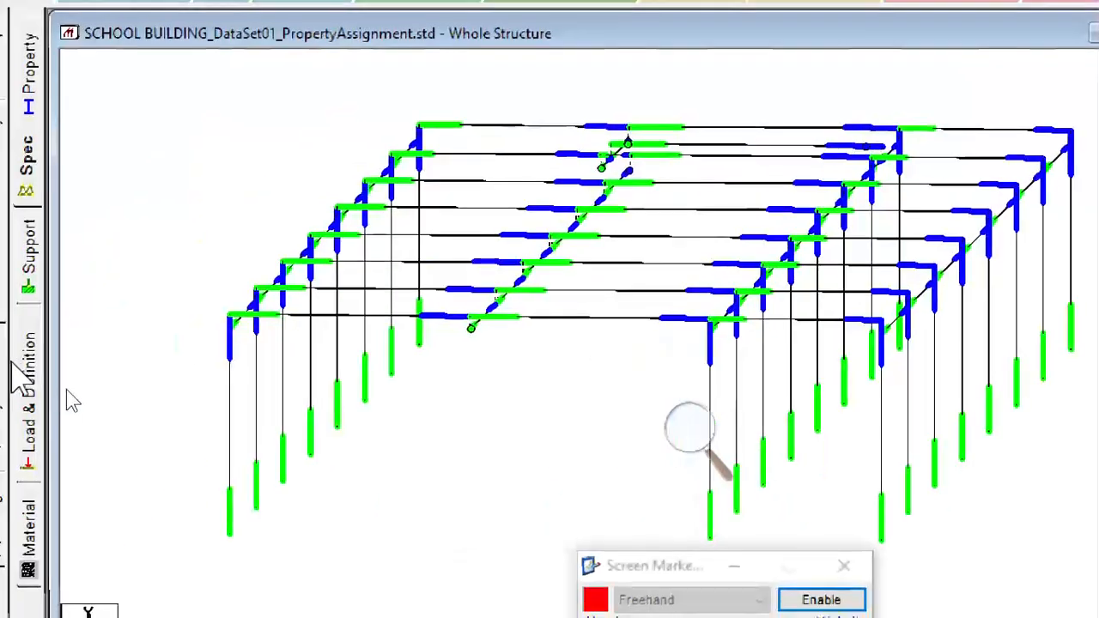
- Line-select the eight transverse beams 46 to 53, decline the auto save and assign the START 0 -0.25 0.175 offset to them
{"action": "right_click", "coordinate": [254, 171]}
{"action": "mouse_move", "coordinate": [464, 290]}
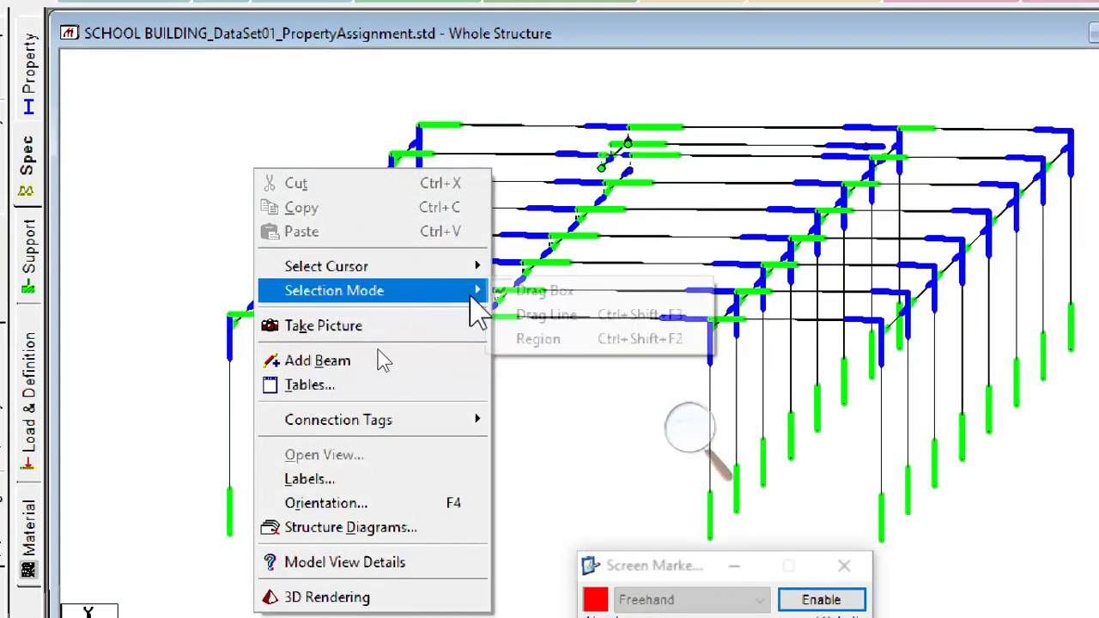
{"action": "left_click", "coordinate": [550, 318]}
{"action": "left_click_drag", "start_coordinate": [527, 89], "coordinate": [395, 447]}
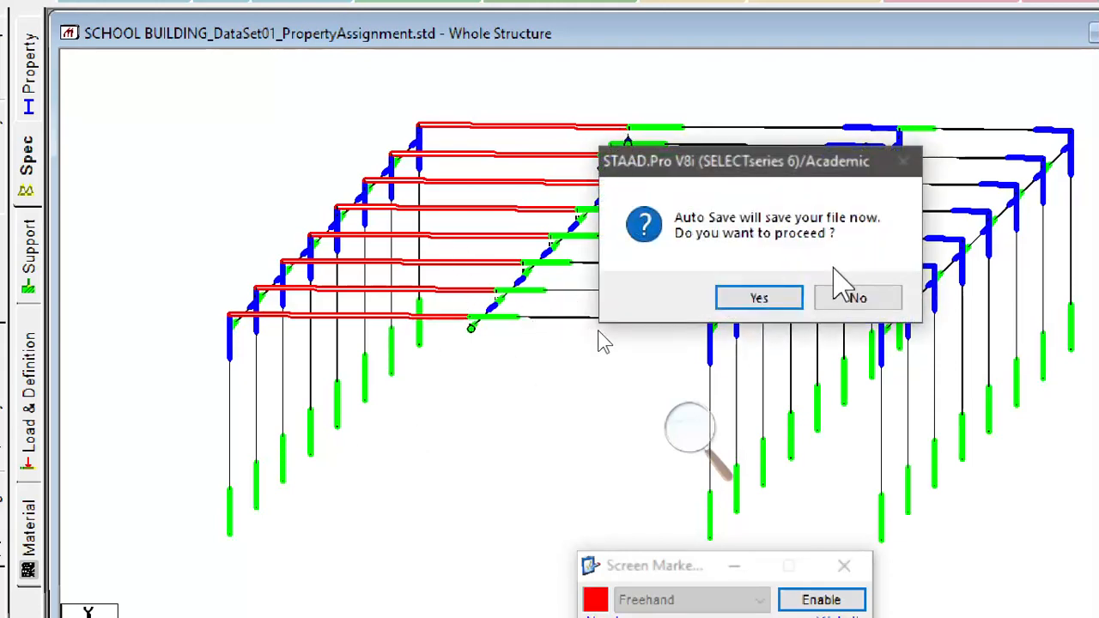
{"action": "left_click", "coordinate": [848, 296]}
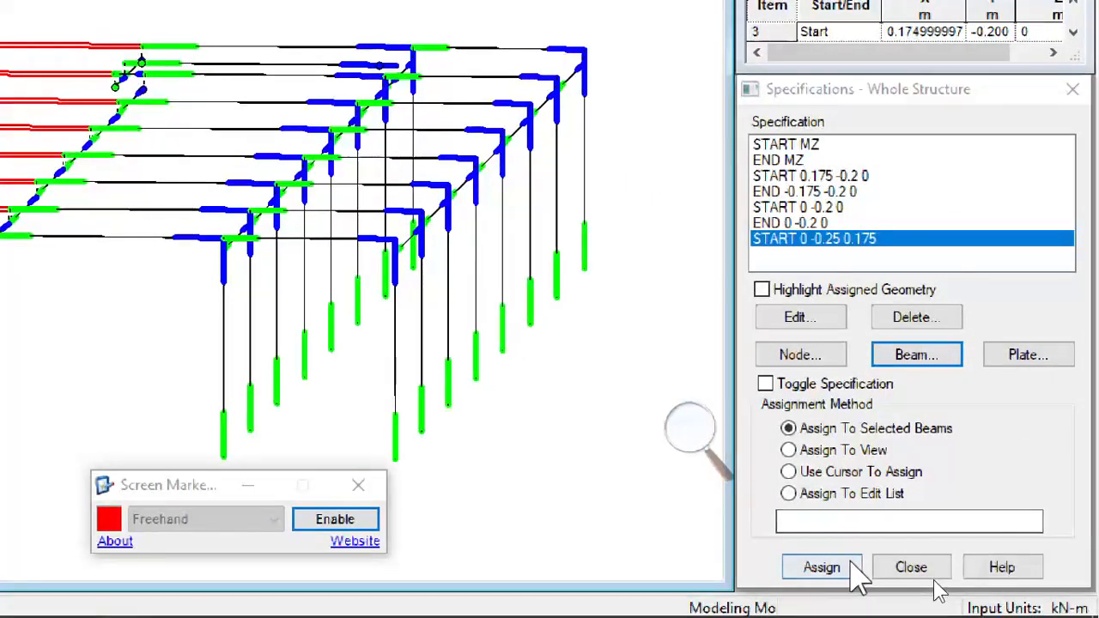
{"action": "left_click", "coordinate": [854, 569]}
{"action": "left_click", "coordinate": [925, 395]}
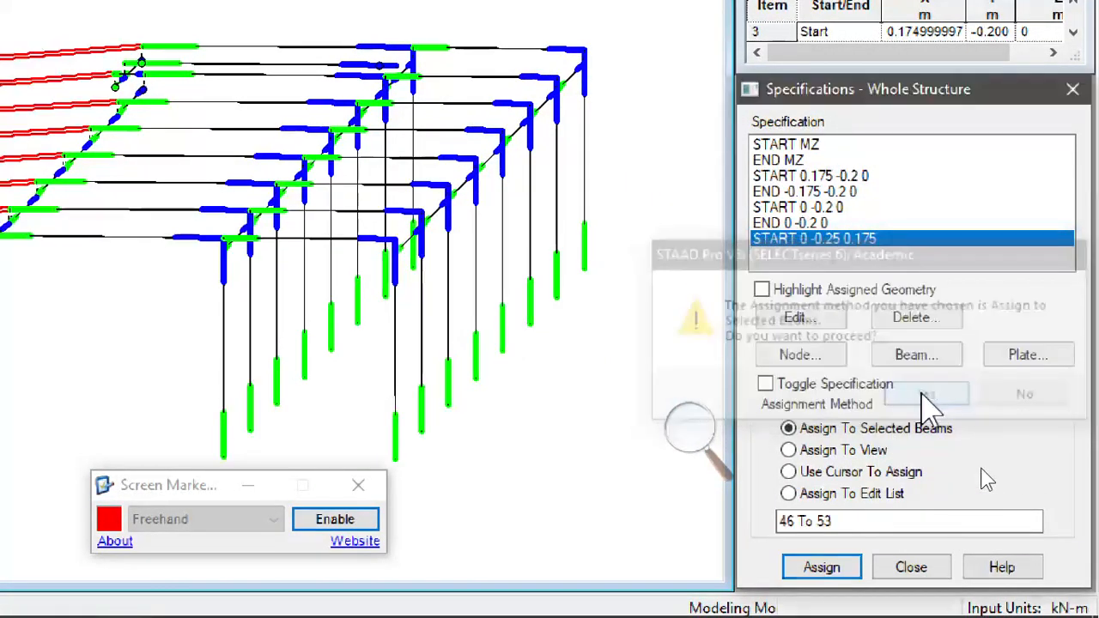
{"action": "scroll", "coordinate": [404, 331], "scroll_direction": "down", "scroll_amount": 1}
{"action": "middle_click_drag", "start_coordinate": [126, 276], "coordinate": [322, 347]}
{"action": "scroll", "coordinate": [297, 340], "scroll_direction": "down", "scroll_amount": 1}
{"action": "scroll", "coordinate": [298, 351], "scroll_direction": "down", "scroll_amount": 1}
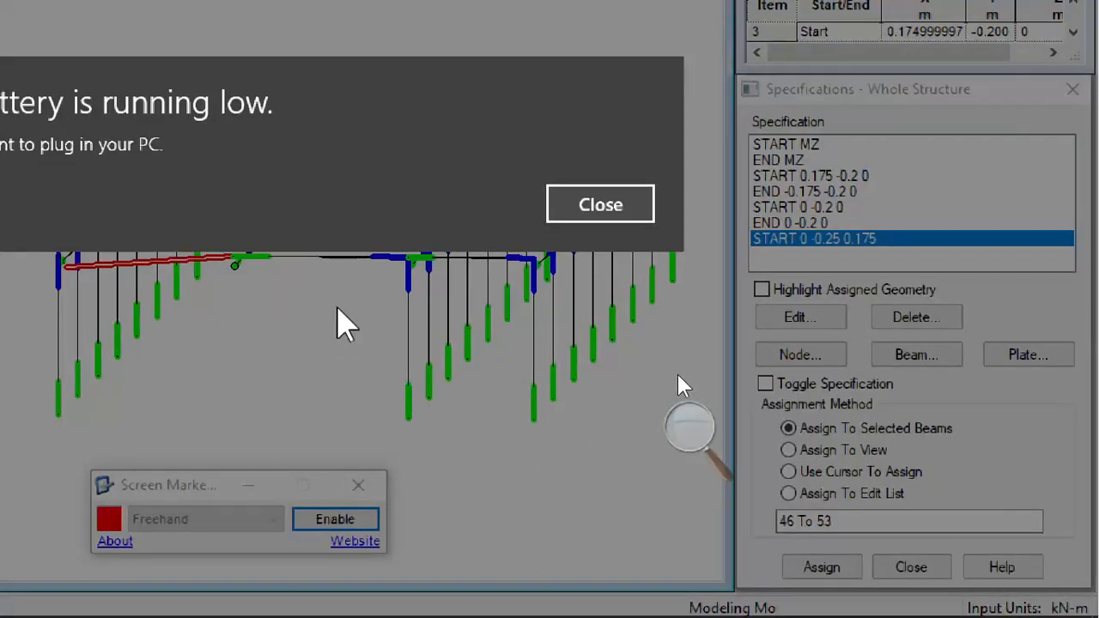
- Dismiss the low battery warning and return the screen magnification to 100%
{"action": "left_click", "coordinate": [601, 206]}
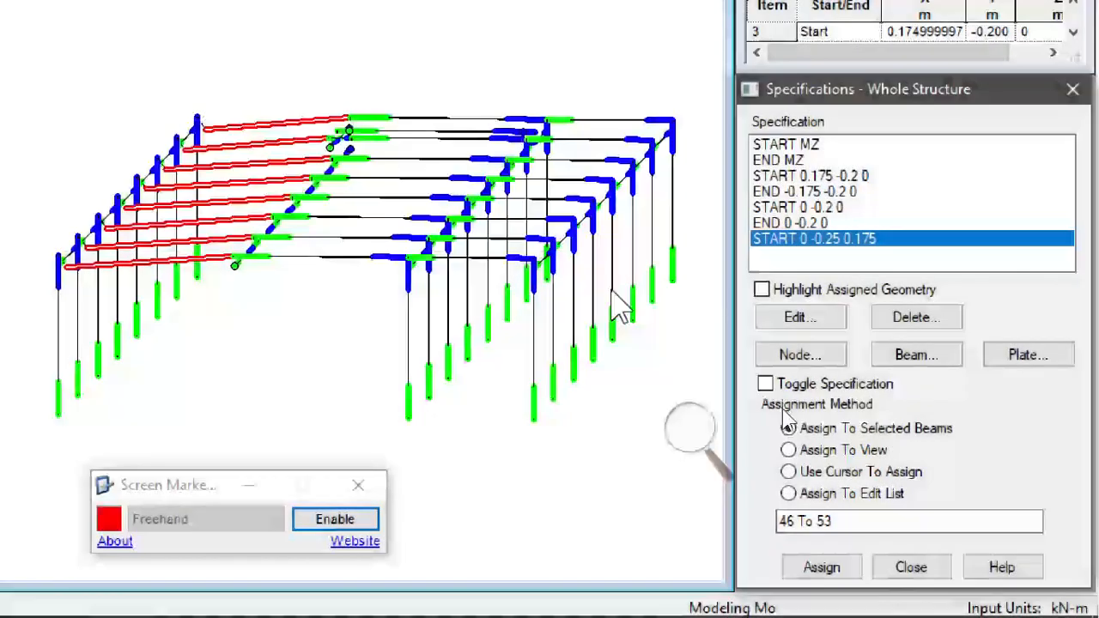
{"action": "left_click", "coordinate": [689, 426]}
{"action": "left_click", "coordinate": [681, 446]}
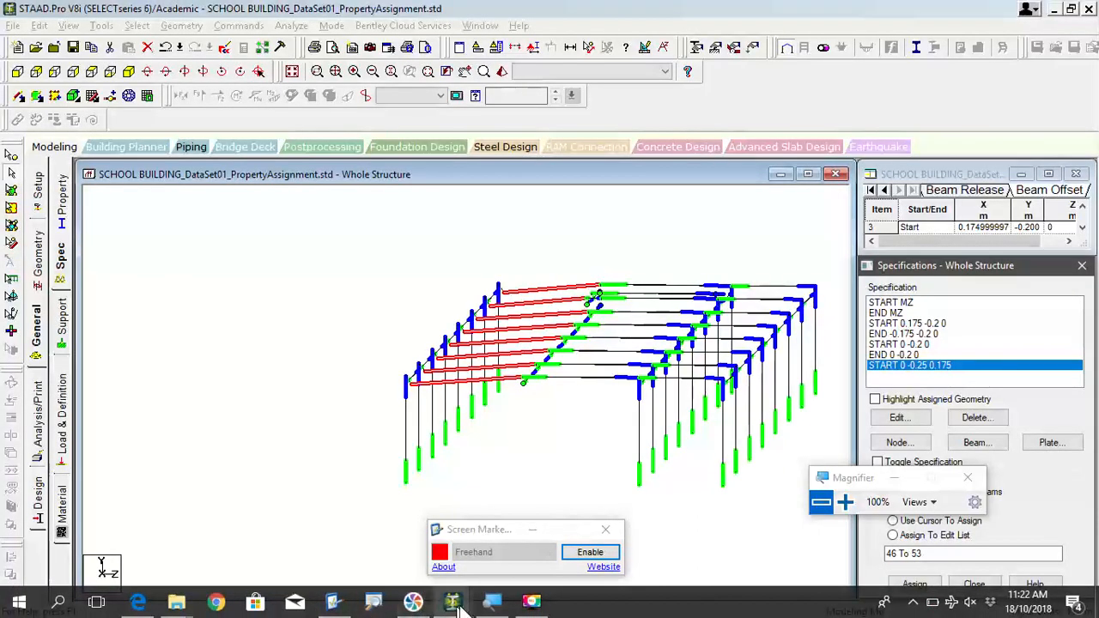
{"action": "left_click", "coordinate": [532, 601]}
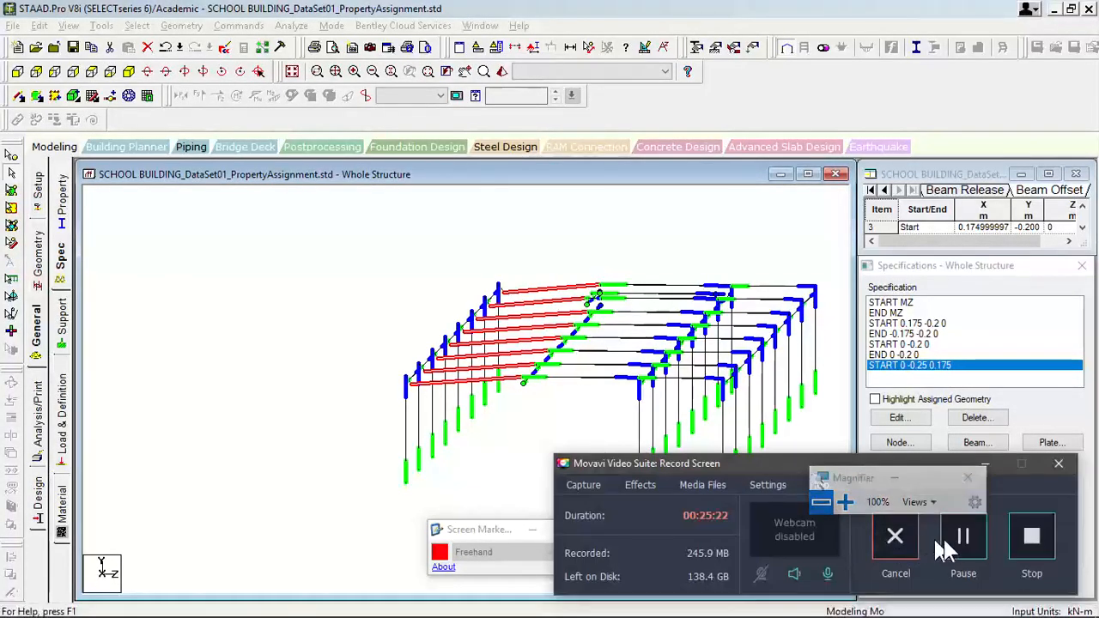
{"action": "left_click", "coordinate": [970, 533]}
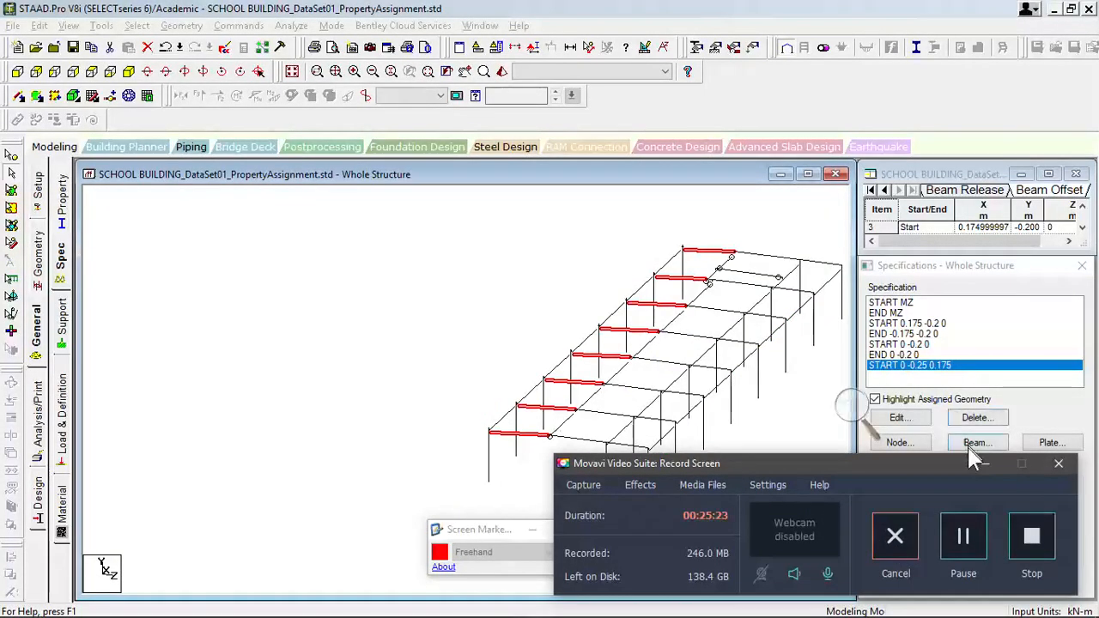
{"action": "left_click", "coordinate": [989, 464]}
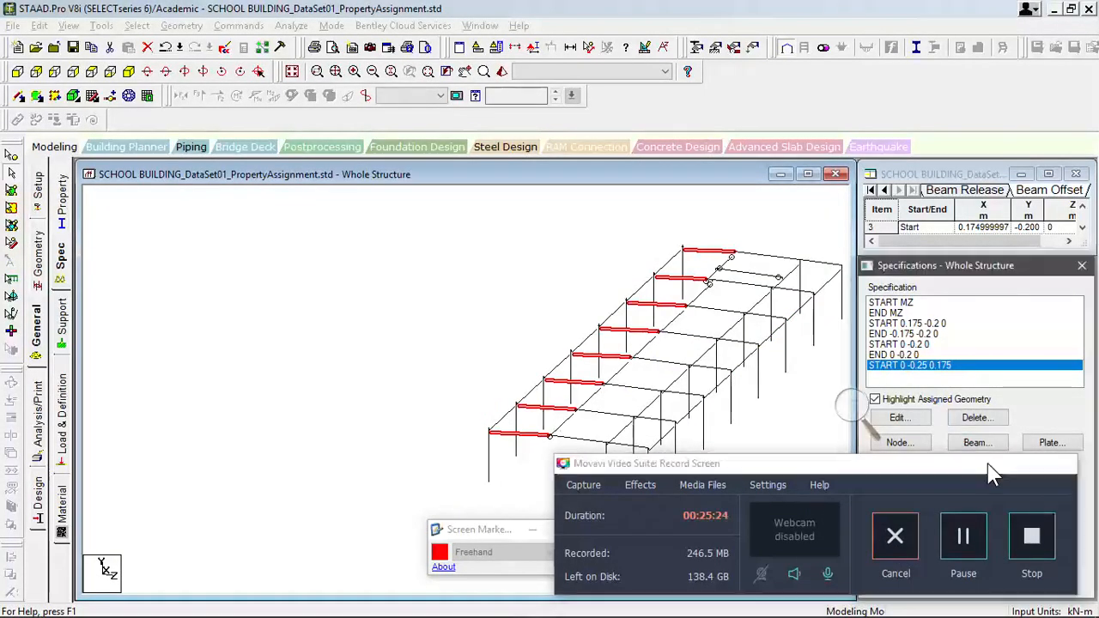
- Open the offset settings for a new beam specification, set its location to End and magnify the screen
{"action": "scroll", "coordinate": [630, 410], "scroll_direction": "up", "scroll_amount": 3}
{"action": "middle_click_drag", "start_coordinate": [655, 426], "coordinate": [607, 352]}
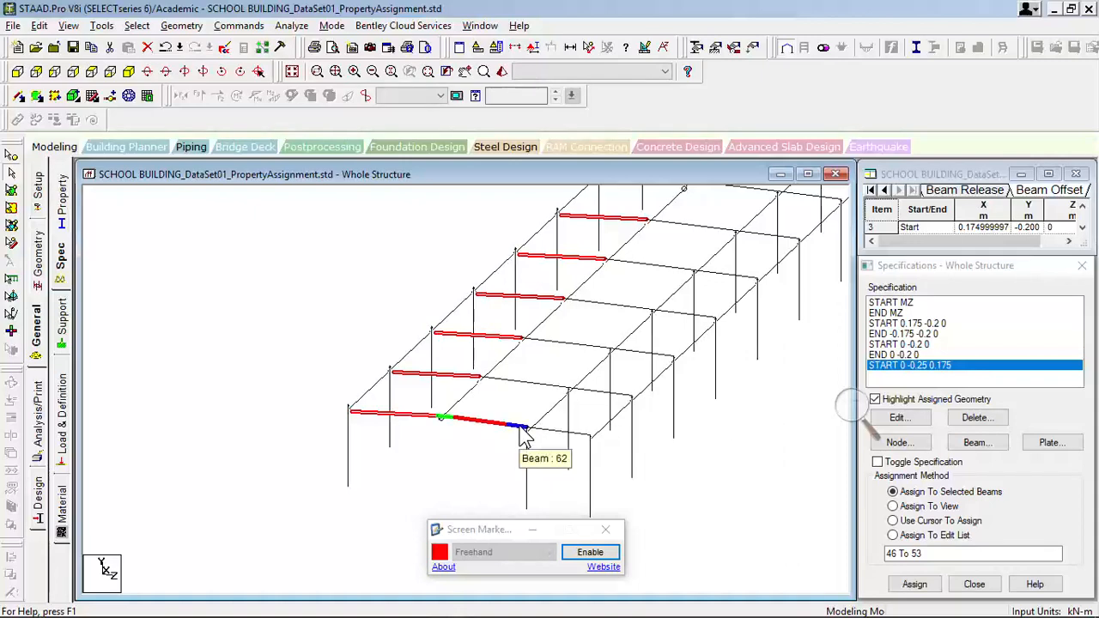
{"action": "left_click", "coordinate": [977, 442]}
{"action": "left_click", "coordinate": [818, 317]}
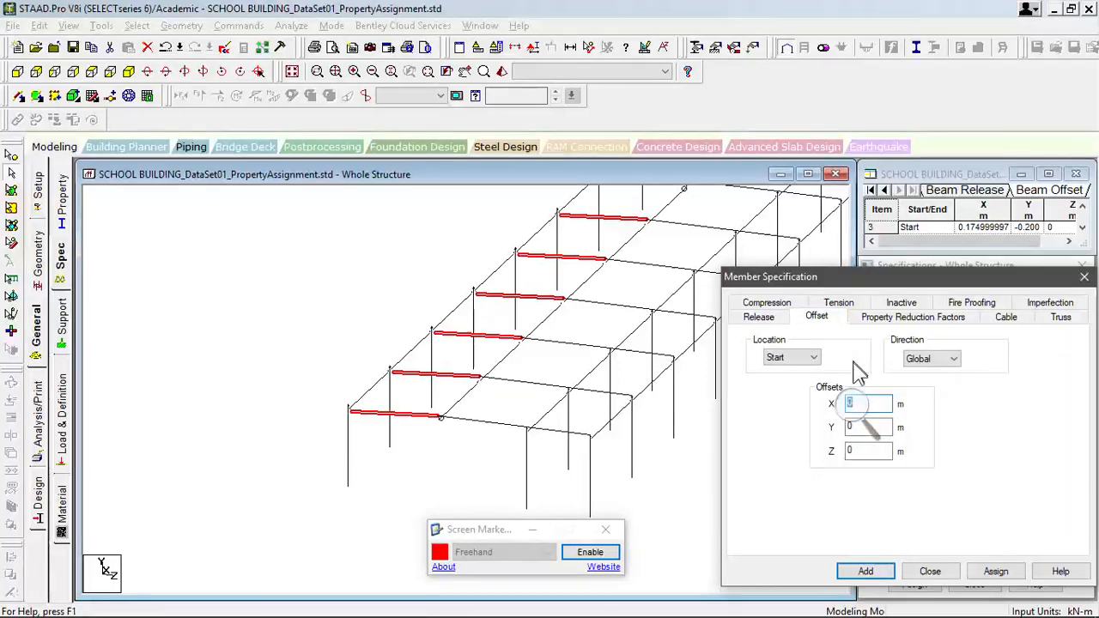
{"action": "left_click", "coordinate": [790, 358]}
{"action": "left_click", "coordinate": [803, 383]}
{"action": "key", "text": "super+plus"}
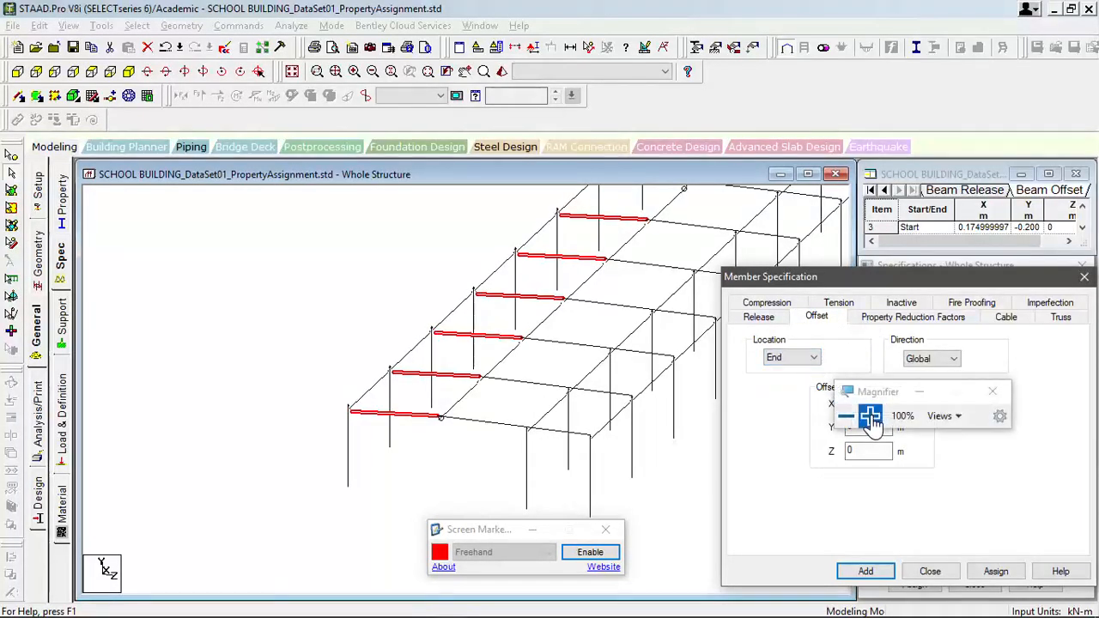
{"action": "left_click", "coordinate": [868, 417]}
{"action": "left_click", "coordinate": [871, 418]}
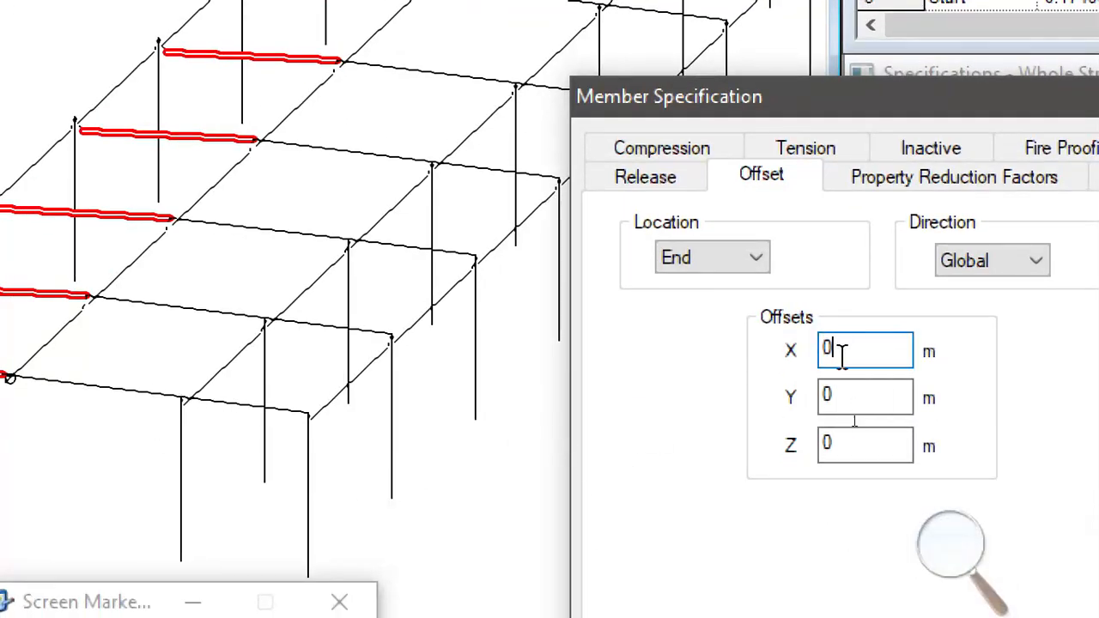
- Add the global end offset with Y -0.25 m and Z -0.175 m
{"action": "left_click_drag", "start_coordinate": [842, 394], "coordinate": [802, 397]}
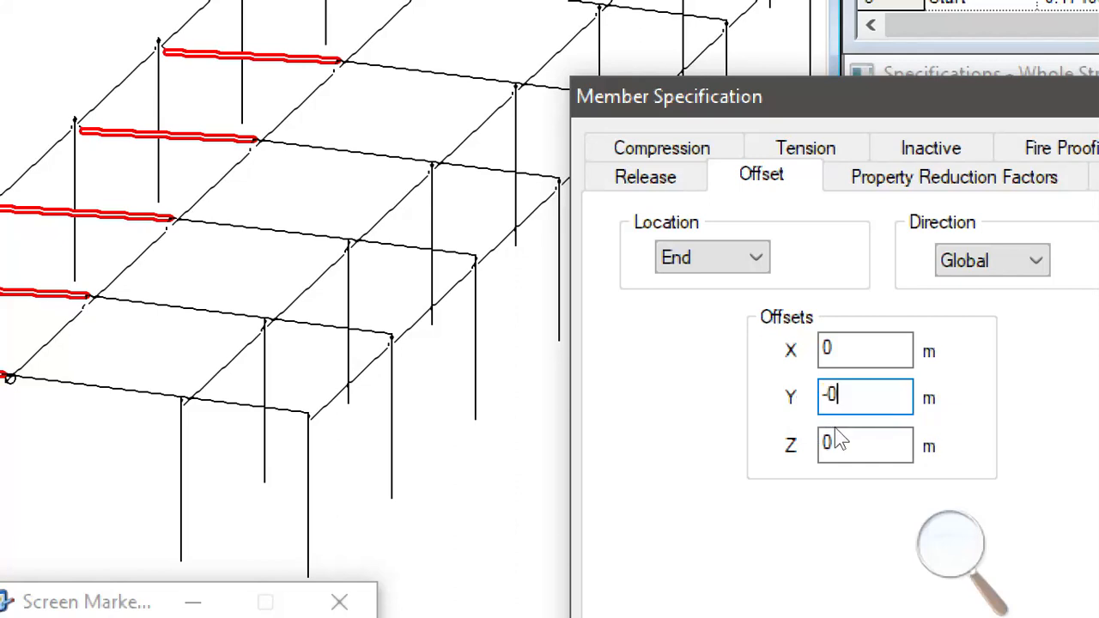
{"action": "left_click", "coordinate": [839, 439]}
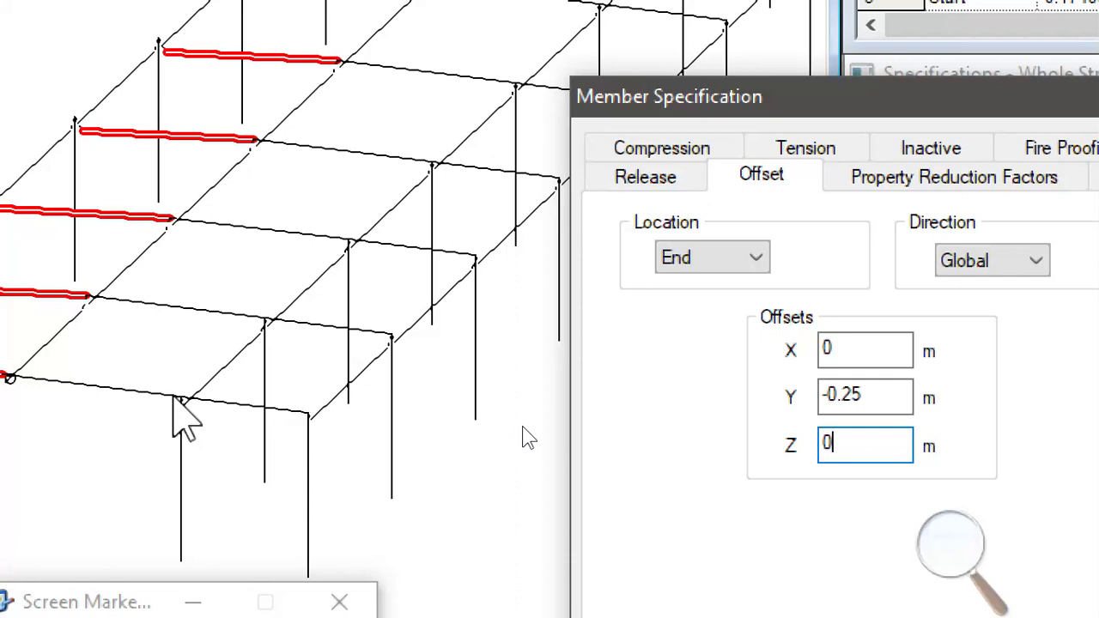
{"action": "type", "text": "-0.175"}
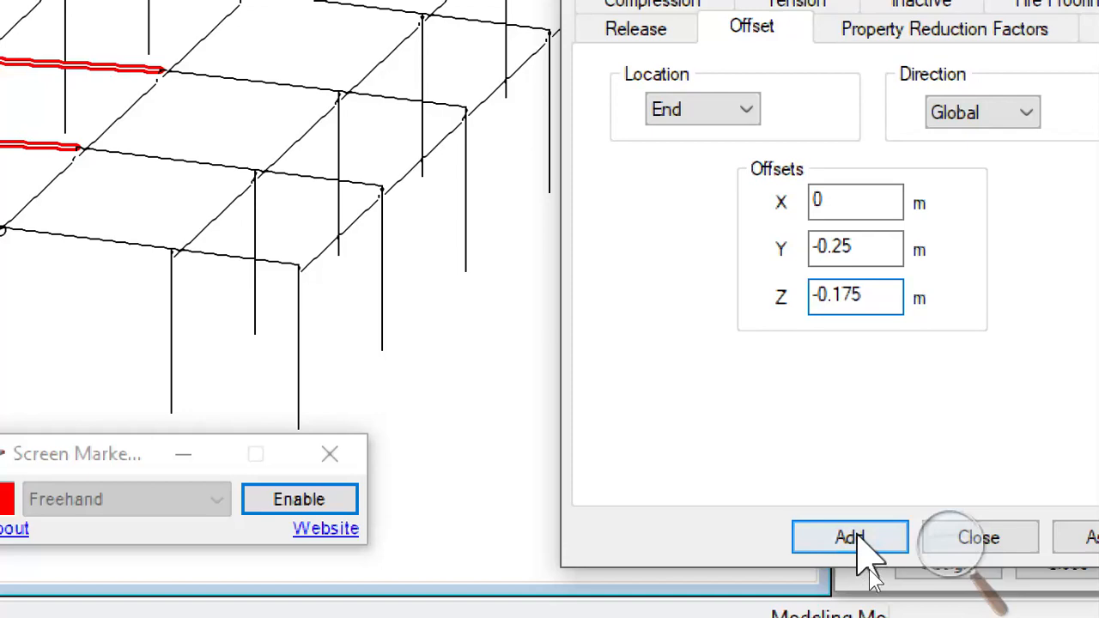
{"action": "left_click", "coordinate": [850, 537]}
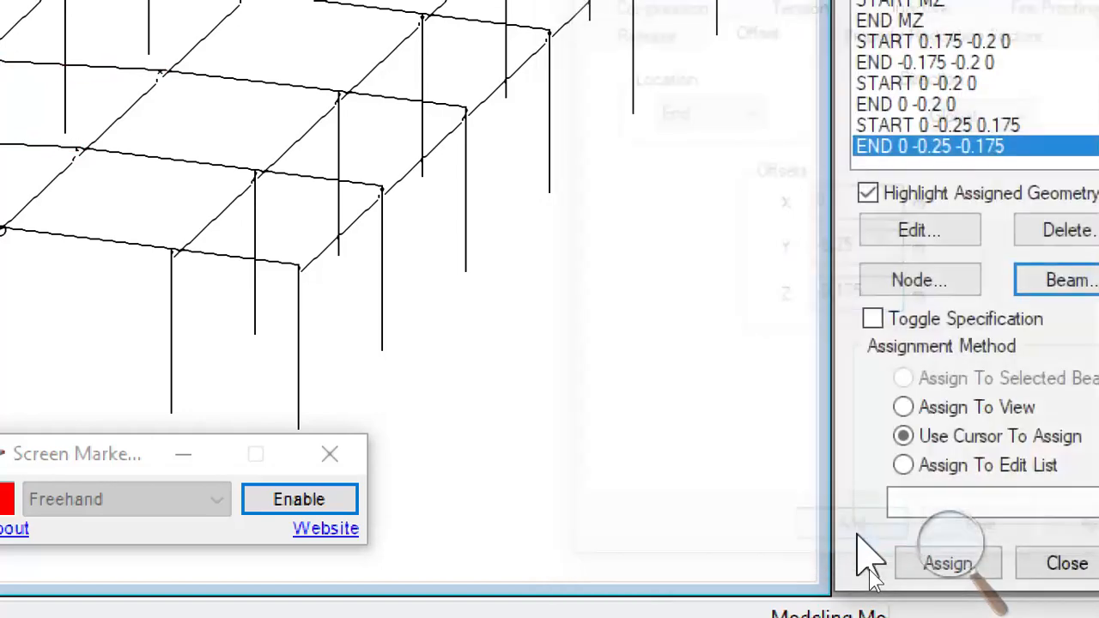
- Line-select the middle-bay transverse beams 62 to 68 and 76, excluding the short intermediate beam, and assign the END 0 -0.25 -0.175 offset to them
{"action": "scroll", "coordinate": [627, 292], "scroll_direction": "down", "scroll_amount": 4}
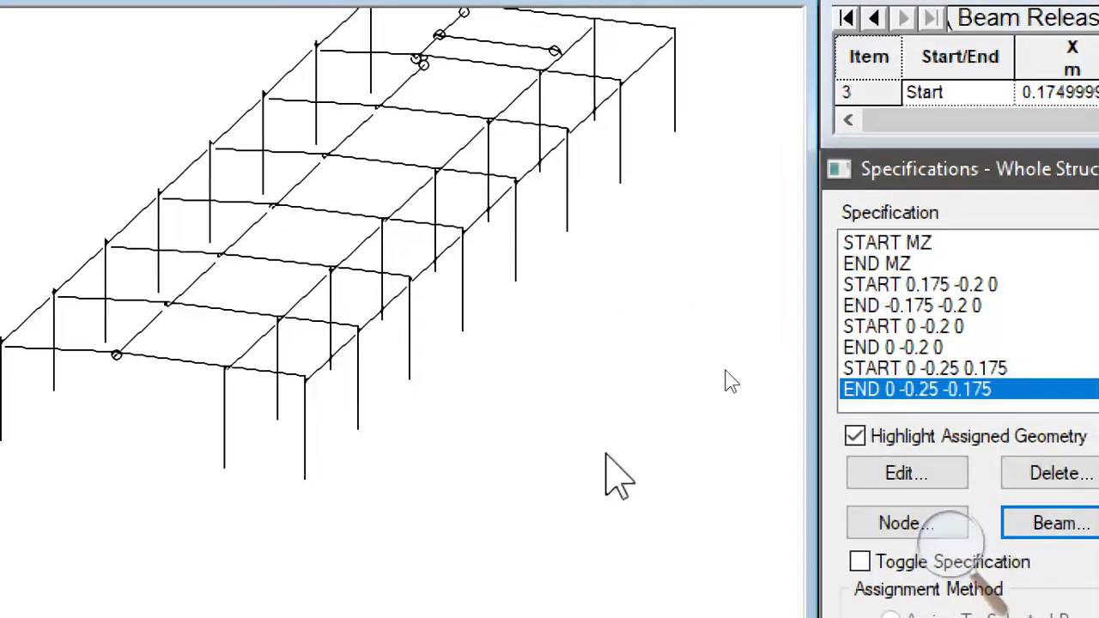
{"action": "middle_click_drag", "start_coordinate": [566, 316], "coordinate": [619, 386]}
{"action": "left_click_drag", "start_coordinate": [587, 118], "coordinate": [254, 441], "text": "alt"}
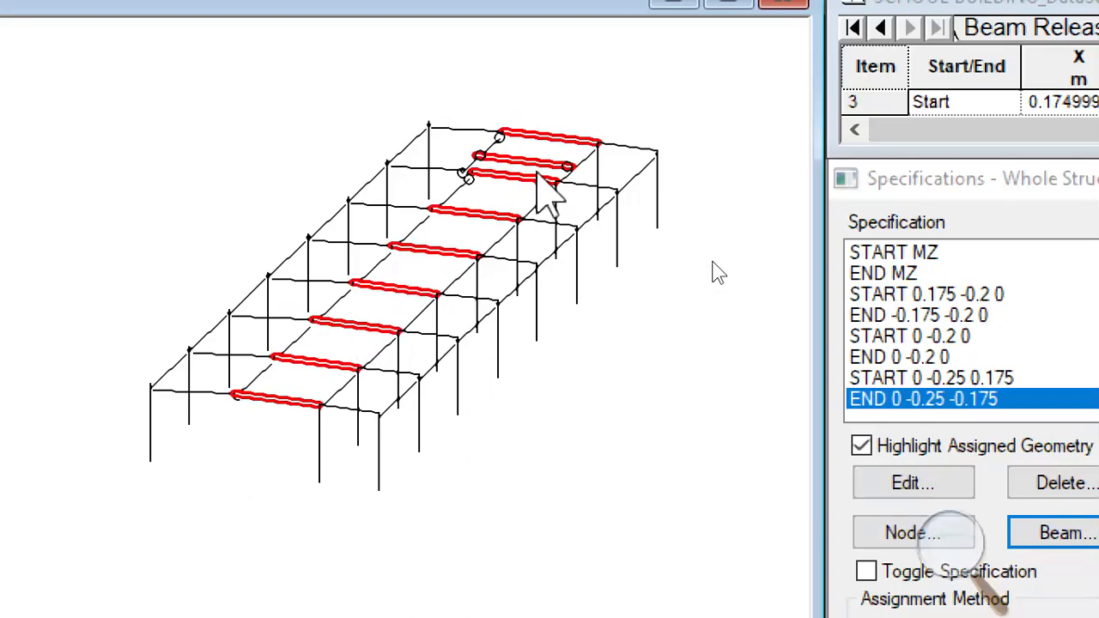
{"action": "left_click", "coordinate": [503, 161], "text": "ctrl"}
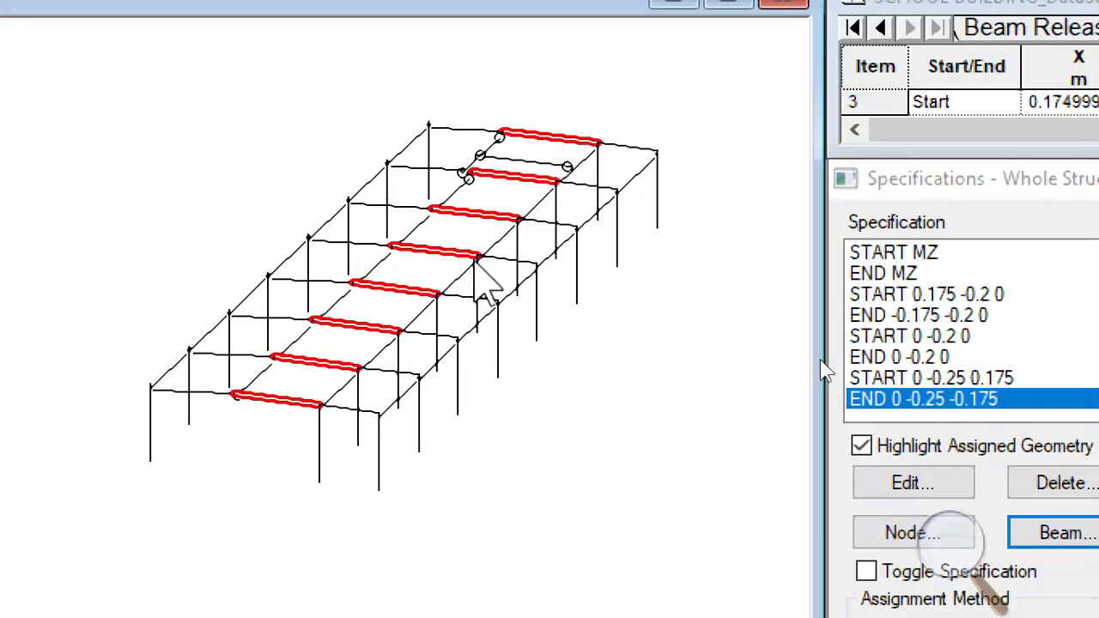
{"action": "scroll", "coordinate": [542, 386], "scroll_direction": "down", "scroll_amount": 3}
{"action": "middle_click_drag", "start_coordinate": [566, 395], "coordinate": [758, 415]}
{"action": "middle_click_drag", "start_coordinate": [676, 422], "coordinate": [716, 561]}
{"action": "scroll", "coordinate": [646, 438], "scroll_direction": "up", "scroll_amount": 5}
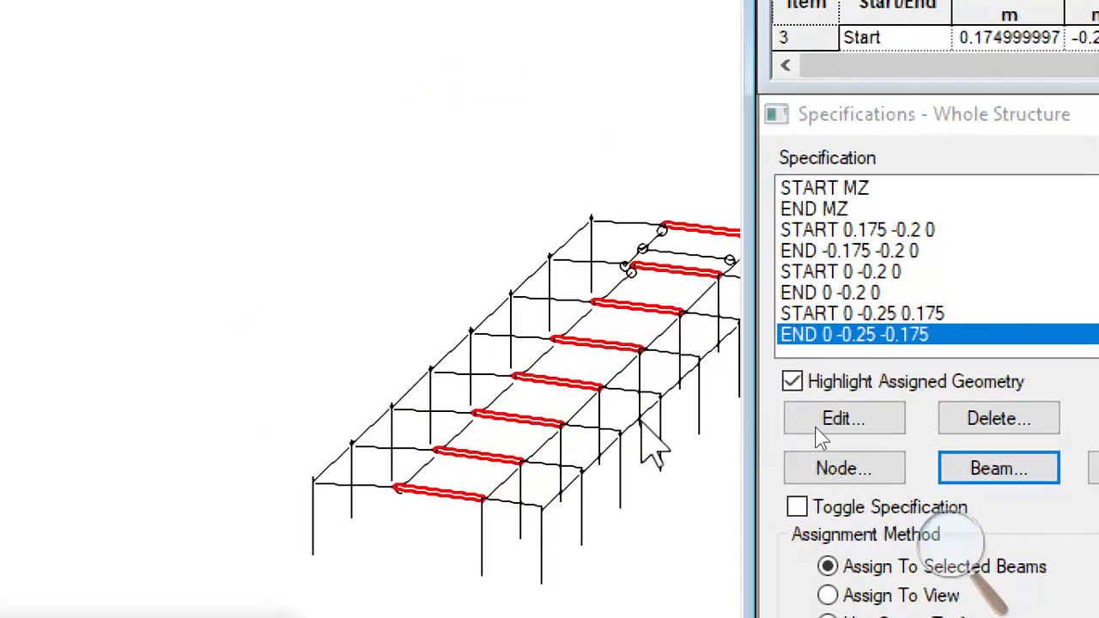
{"action": "middle_click_drag", "start_coordinate": [721, 491], "coordinate": [621, 449]}
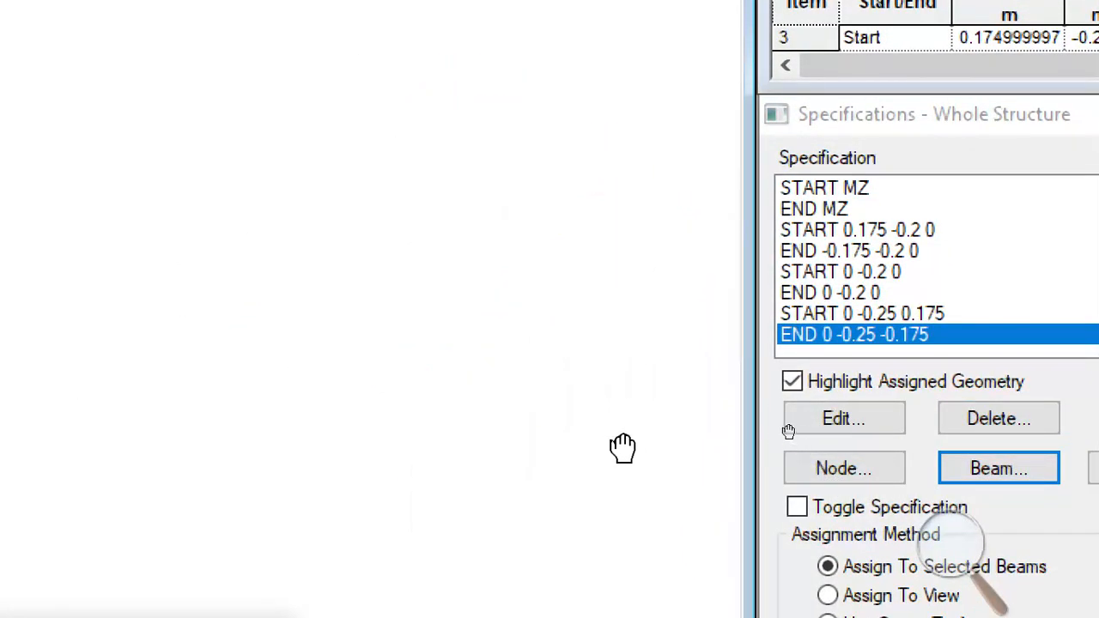
{"action": "left_click", "coordinate": [955, 560]}
{"action": "left_click", "coordinate": [944, 570]}
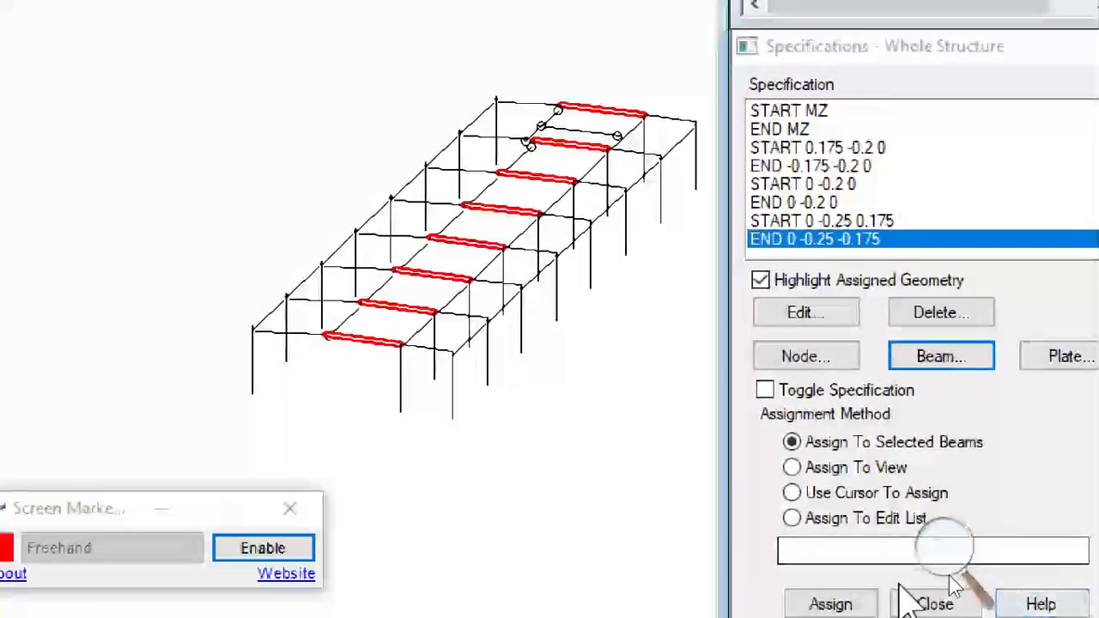
{"action": "left_click", "coordinate": [829, 603]}
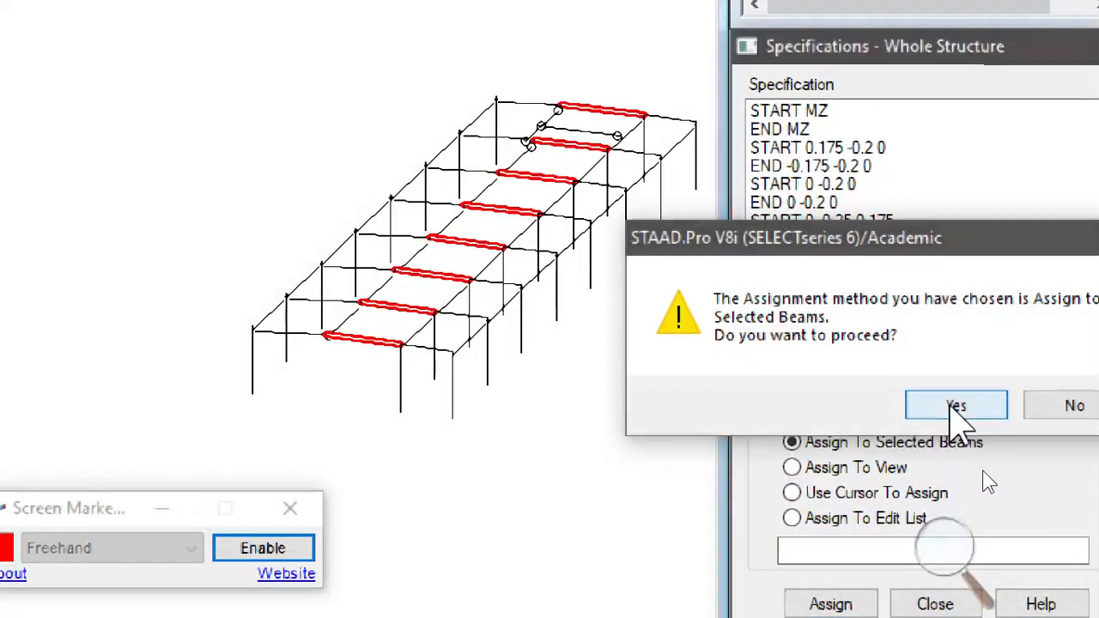
{"action": "left_click", "coordinate": [958, 407]}
{"action": "scroll", "coordinate": [712, 378], "scroll_direction": "up", "scroll_amount": 3}
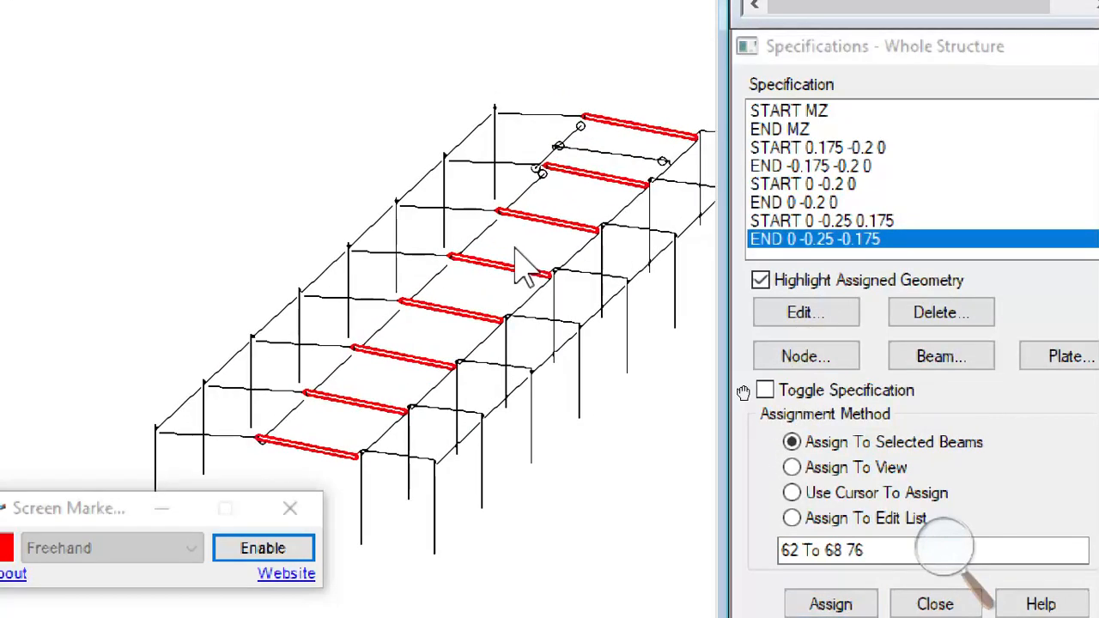
{"action": "scroll", "coordinate": [692, 359], "scroll_direction": "up", "scroll_amount": 2}
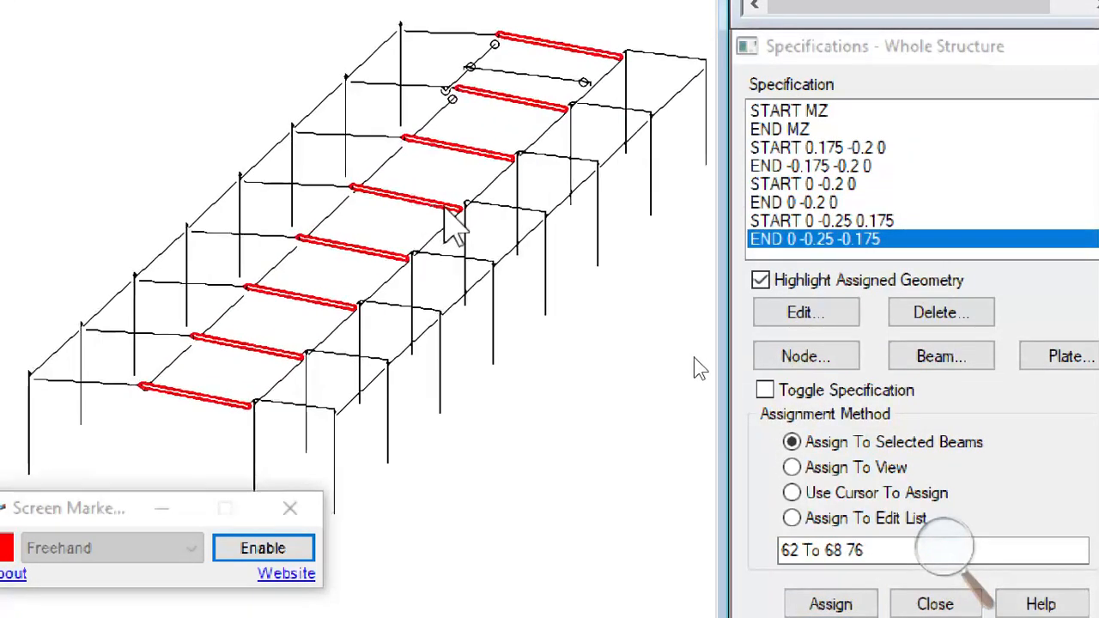
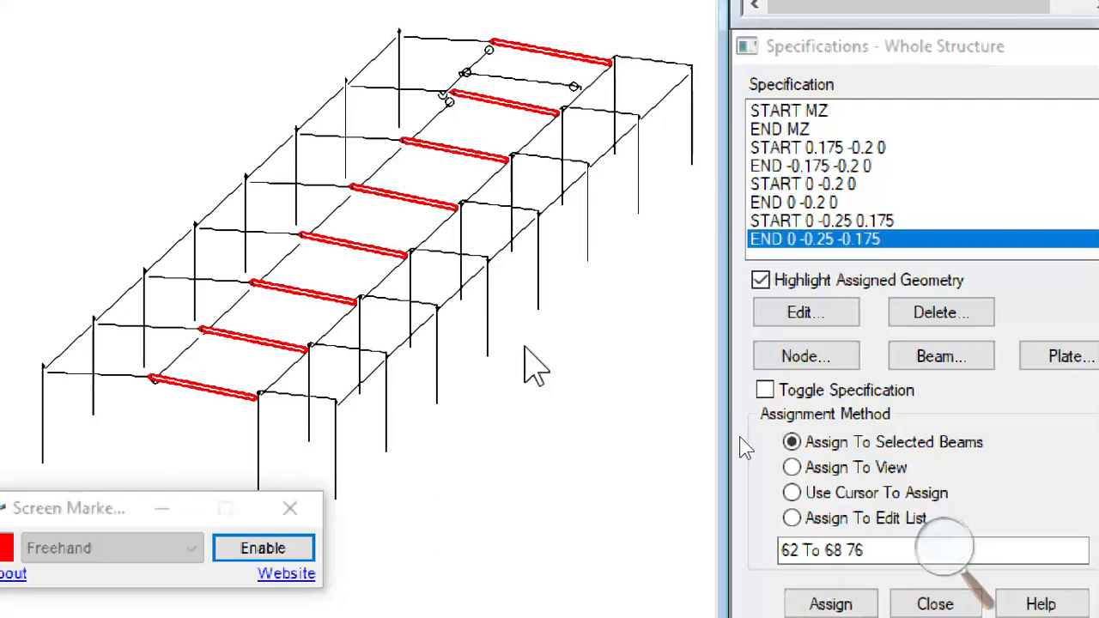
- Clear the current beam selection and add a global start offset with Y -0.25 m as a new beam specification
{"action": "scroll", "coordinate": [565, 315], "scroll_direction": "up", "scroll_amount": 1}
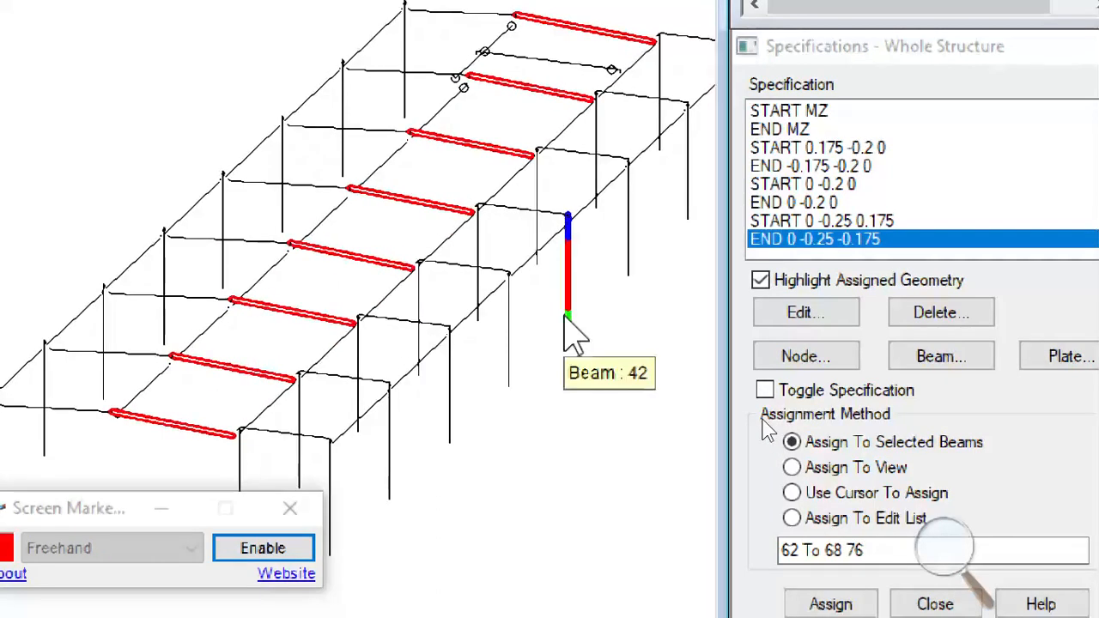
{"action": "scroll", "coordinate": [558, 387], "scroll_direction": "up", "scroll_amount": 1}
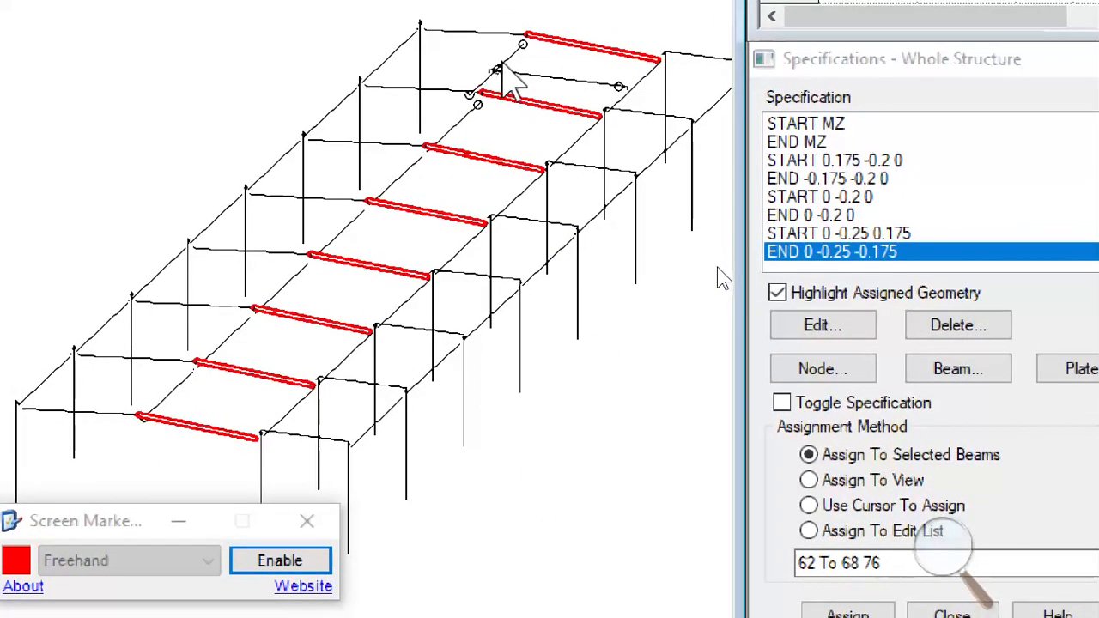
{"action": "left_click", "coordinate": [182, 460]}
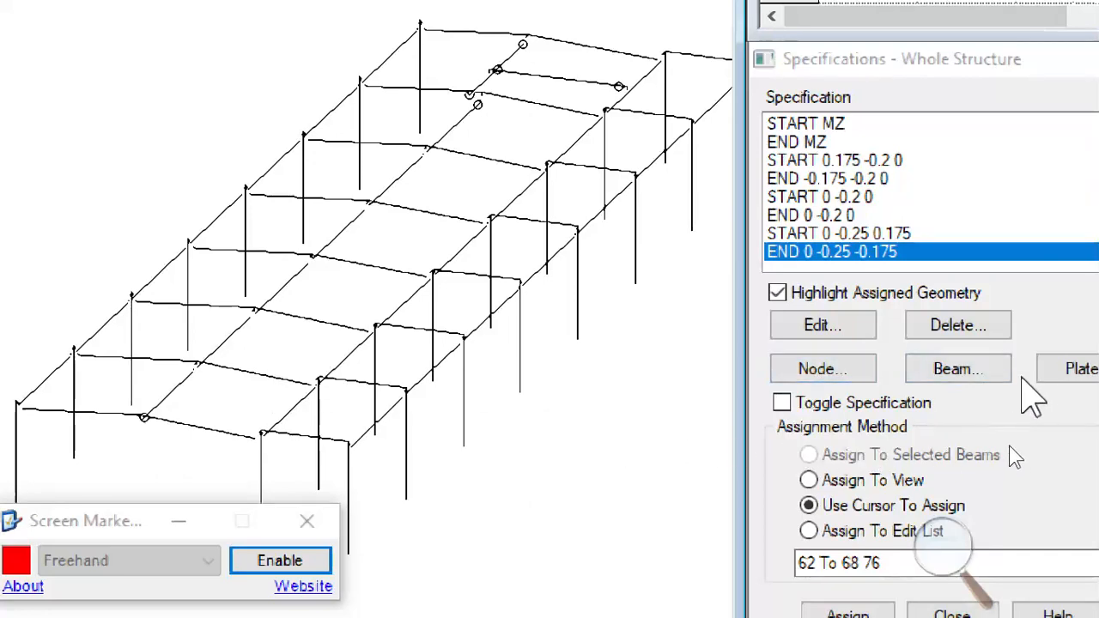
{"action": "left_click", "coordinate": [953, 371]}
{"action": "left_click", "coordinate": [657, 153]}
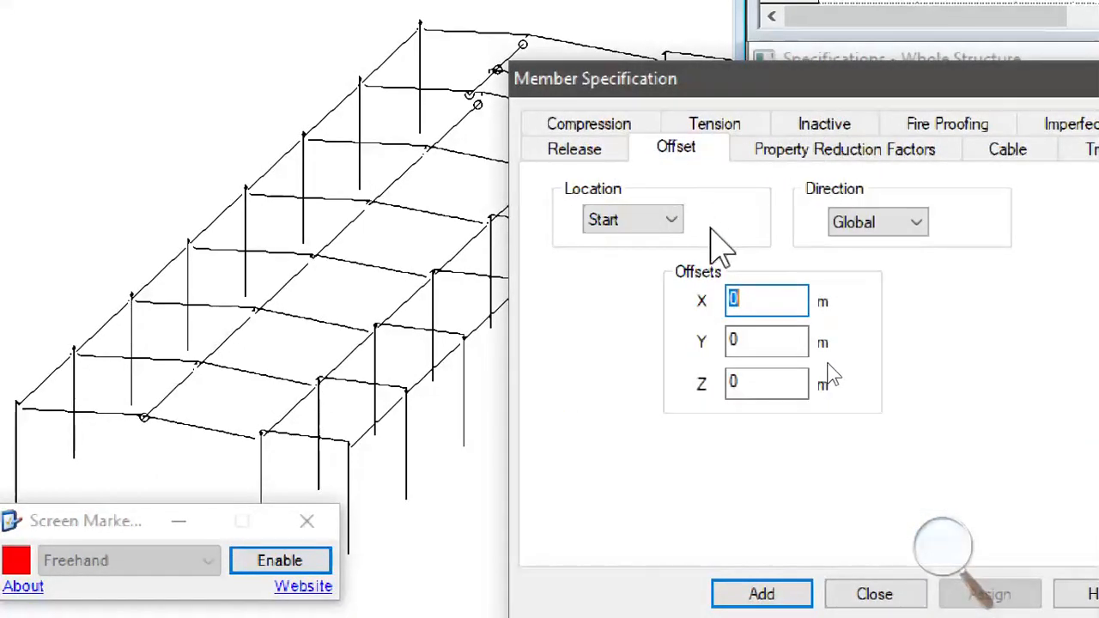
{"action": "double_click", "coordinate": [753, 342]}
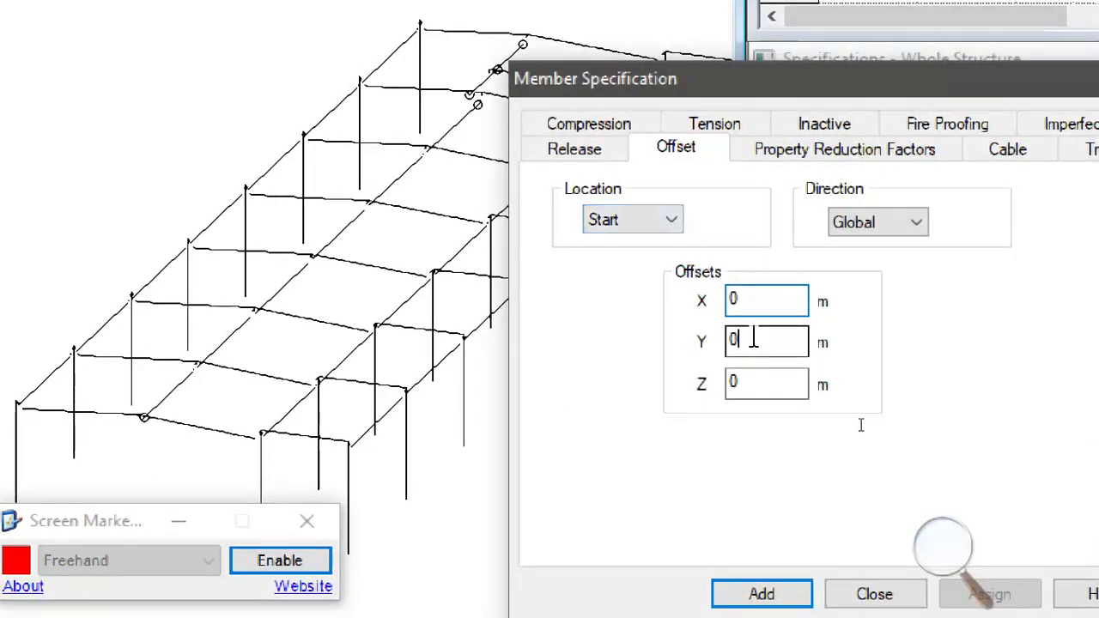
{"action": "type", "text": "-0.25"}
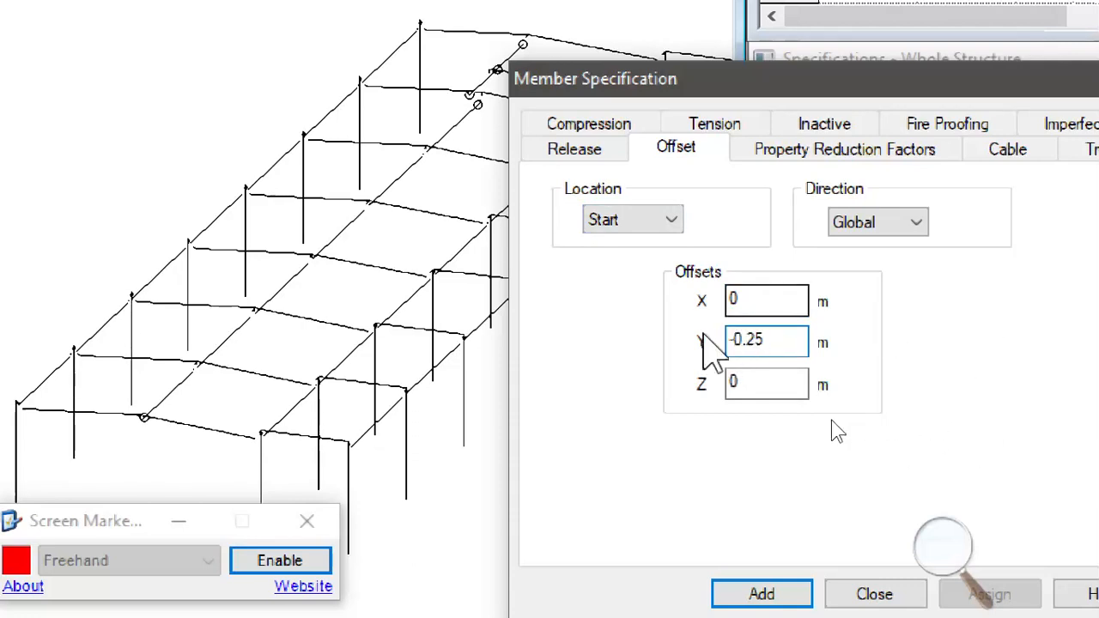
{"action": "left_click", "coordinate": [756, 597]}
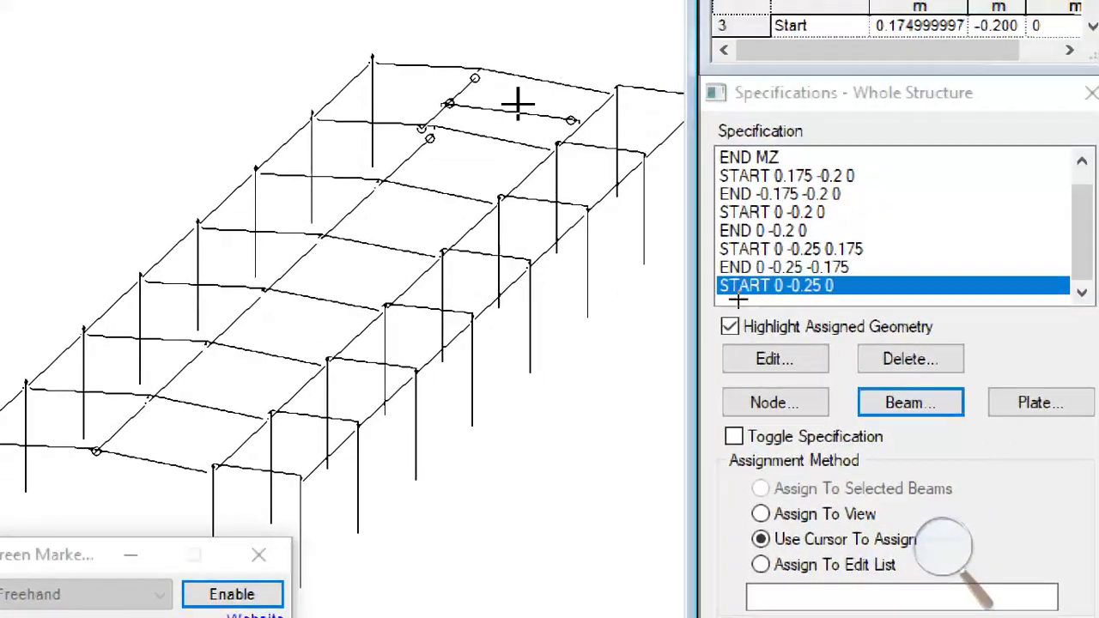
- Select middle-bay beams 62 to 68, 75 and 76, excluding the short intermediate beam, and assign the START 0 -0.25 0 offset to them
{"action": "left_click_drag", "start_coordinate": [518, 103], "coordinate": [121, 489]}
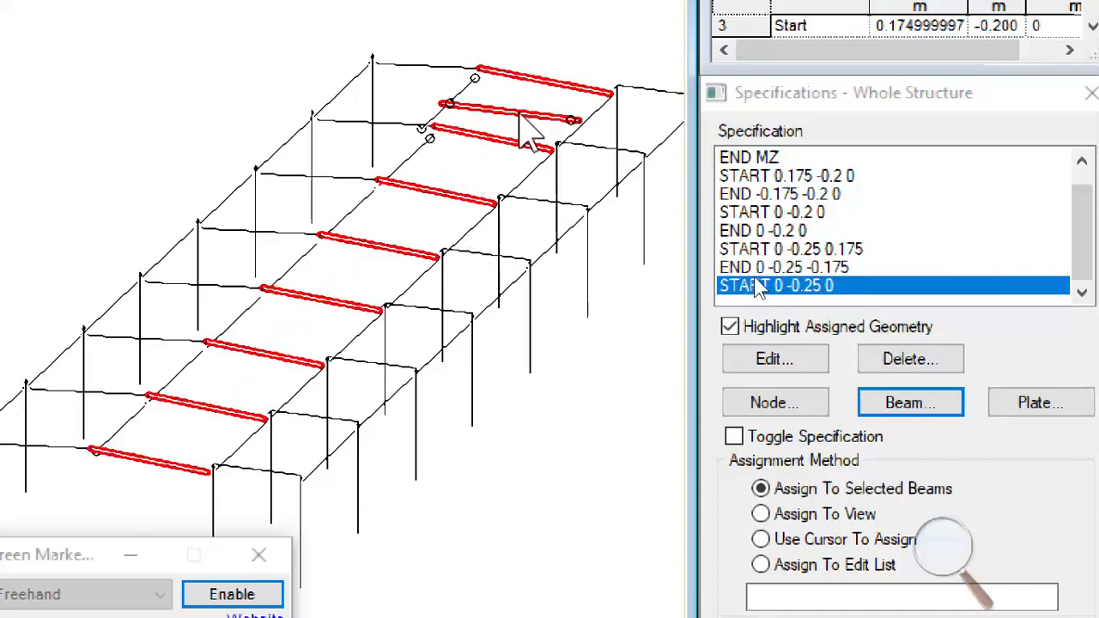
{"action": "left_click", "coordinate": [512, 113], "text": "ctrl"}
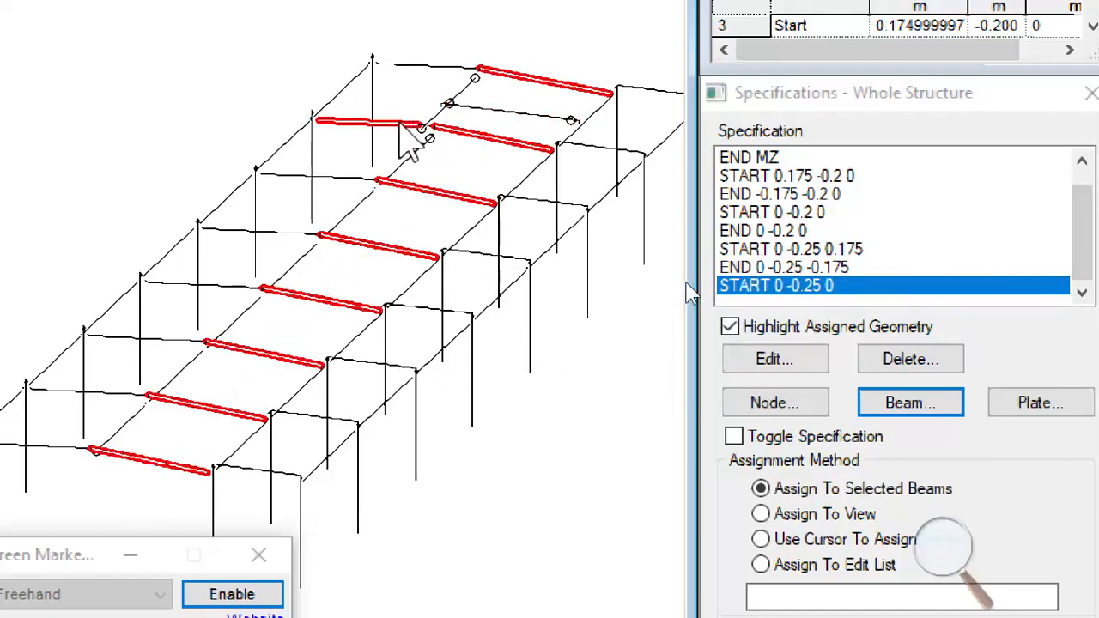
{"action": "left_click", "coordinate": [426, 127], "text": "ctrl"}
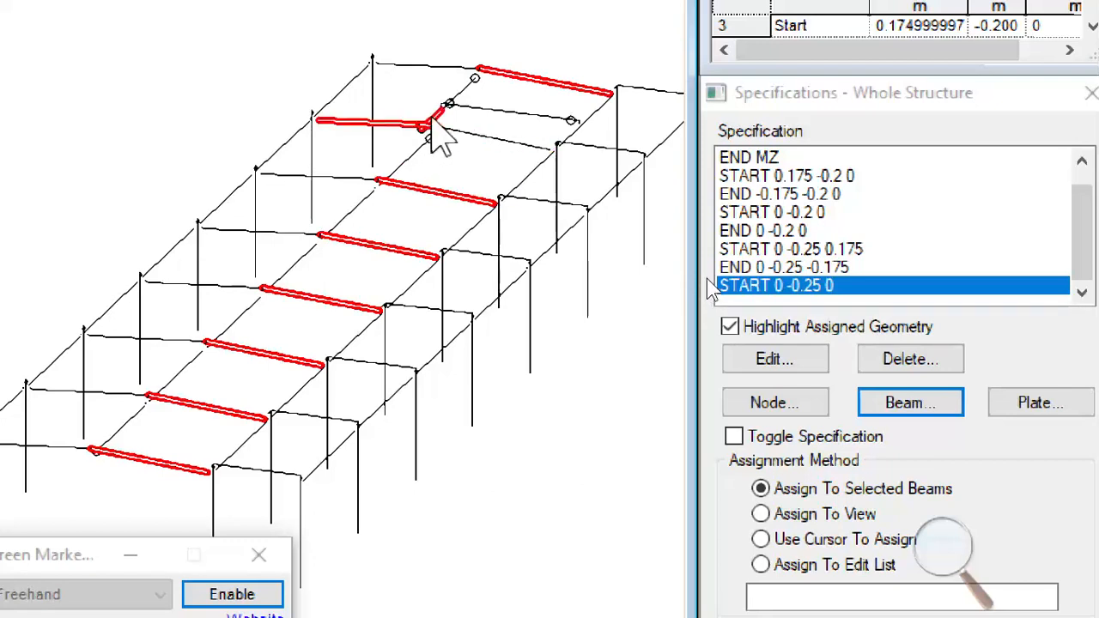
{"action": "left_click", "coordinate": [432, 122], "text": "ctrl"}
{"action": "left_click", "coordinate": [415, 123], "text": "ctrl"}
{"action": "left_click", "coordinate": [453, 101], "text": "ctrl"}
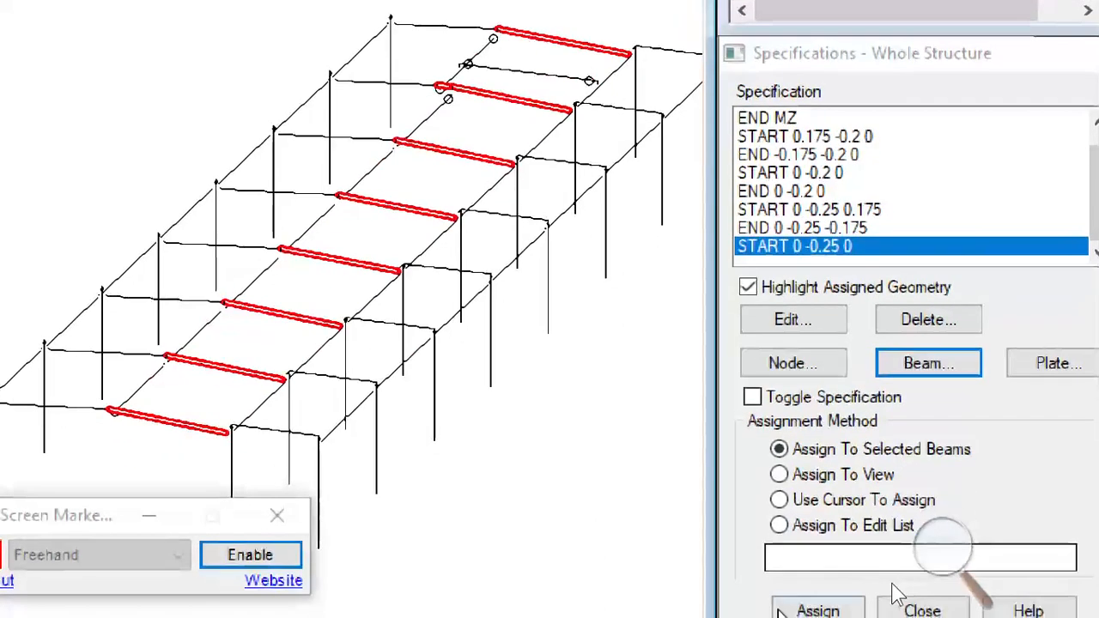
{"action": "left_click", "coordinate": [817, 608]}
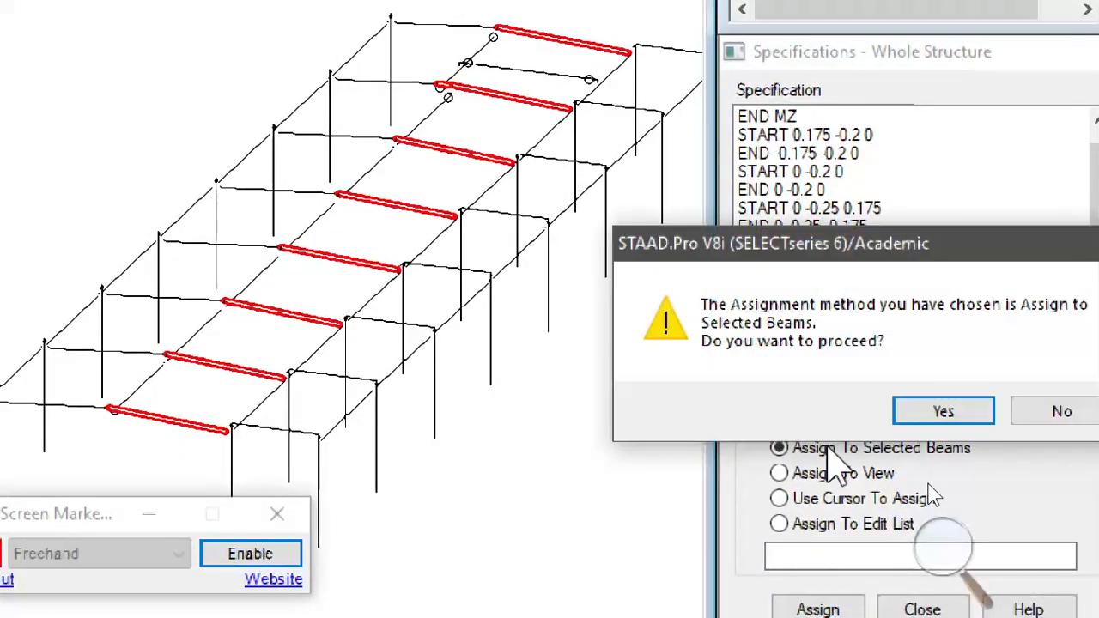
{"action": "left_click", "coordinate": [936, 409]}
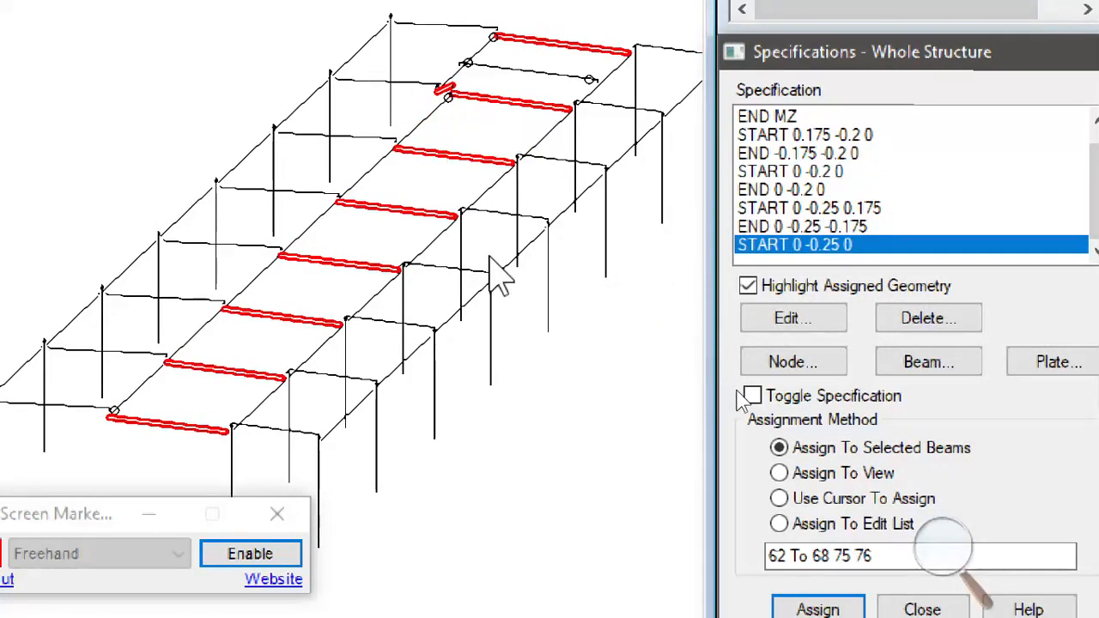
- Clear the beam selection and add a global end offset with Y -0.25 m as a new beam specification
{"action": "scroll", "coordinate": [633, 412], "scroll_direction": "down", "scroll_amount": 2}
{"action": "mouse_move", "coordinate": [577, 397]}
{"action": "middle_mouse_down"}
{"action": "mouse_move", "coordinate": [587, 405]}
{"action": "mouse_move", "coordinate": [572, 384]}
{"action": "middle_mouse_up"}
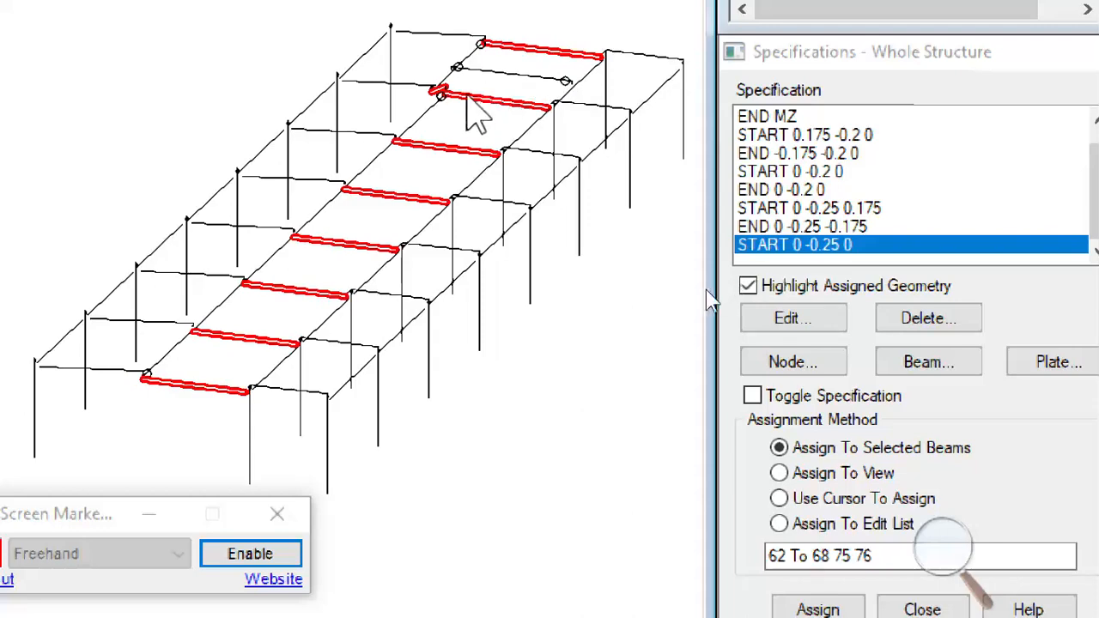
{"action": "scroll", "coordinate": [441, 98], "scroll_direction": "up", "scroll_amount": 3}
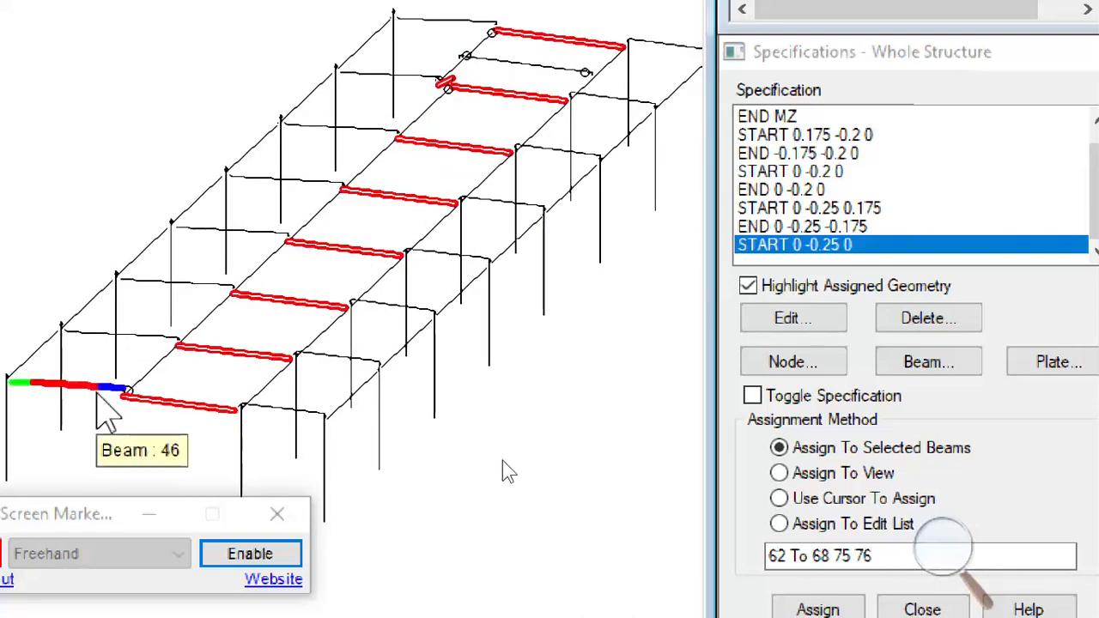
{"action": "left_click", "coordinate": [828, 499]}
{"action": "left_click", "coordinate": [917, 362]}
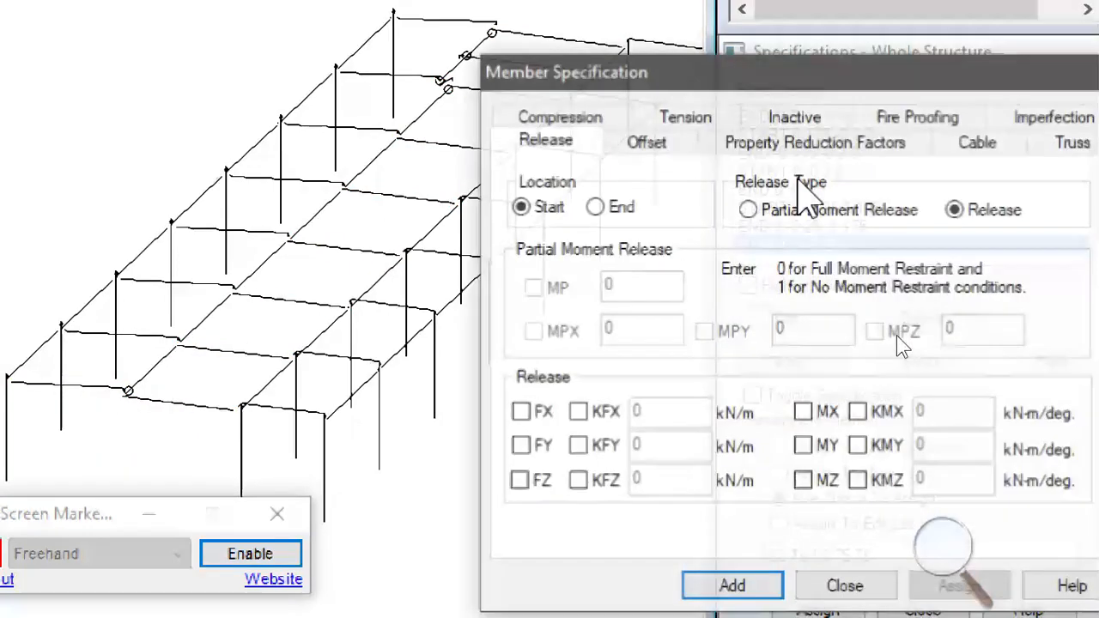
{"action": "left_click", "coordinate": [646, 142]}
{"action": "left_click", "coordinate": [631, 218]}
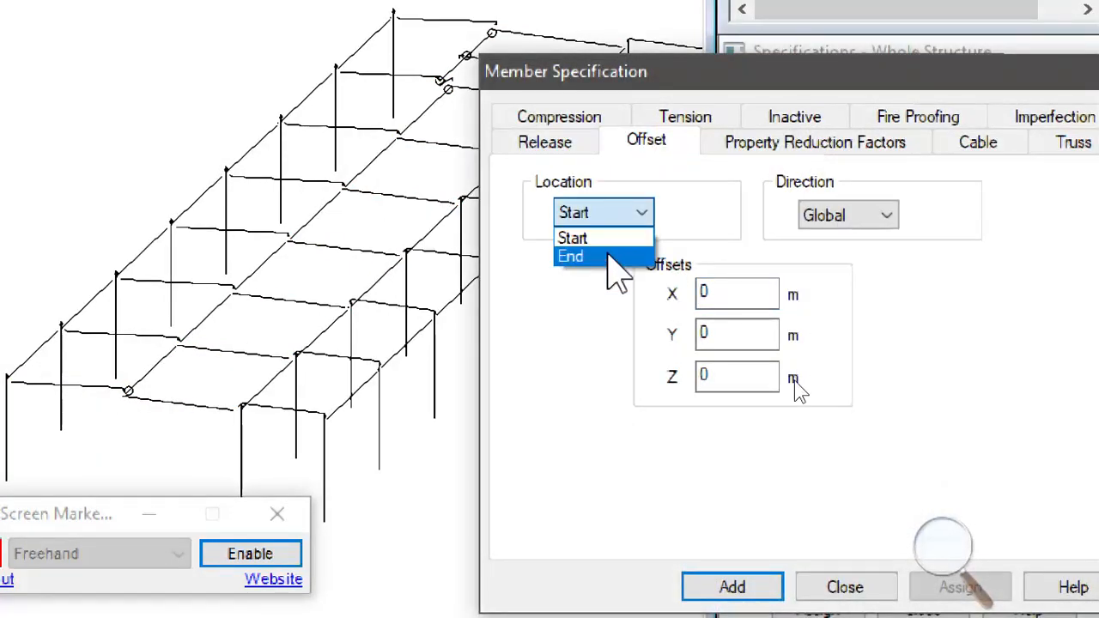
{"action": "left_click", "coordinate": [569, 253]}
{"action": "double_click", "coordinate": [719, 341]}
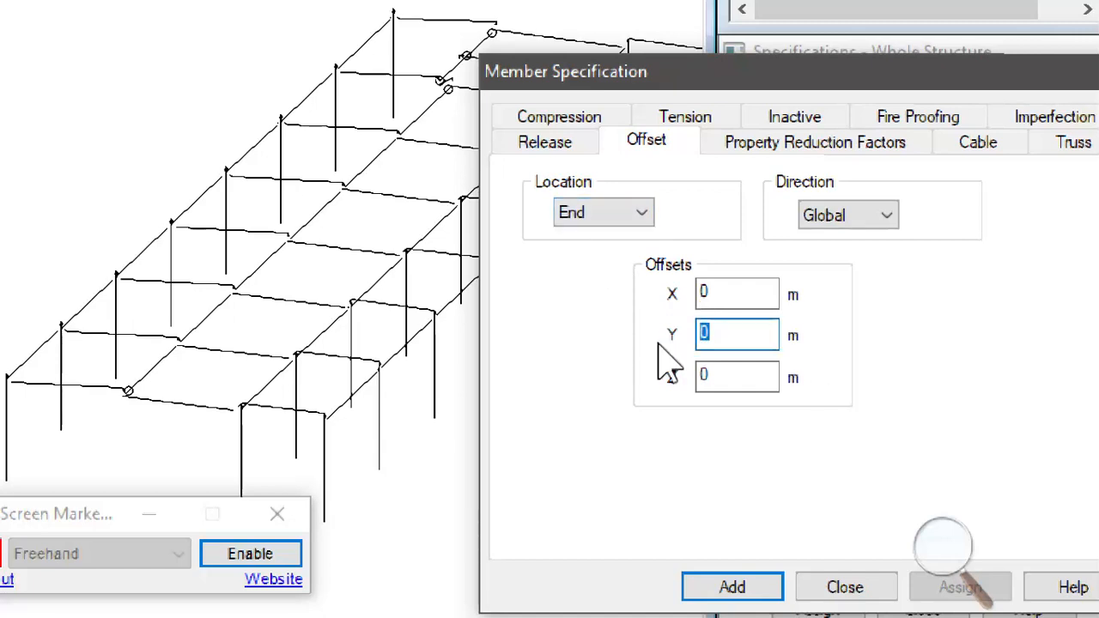
{"action": "type", "text": "-0.25"}
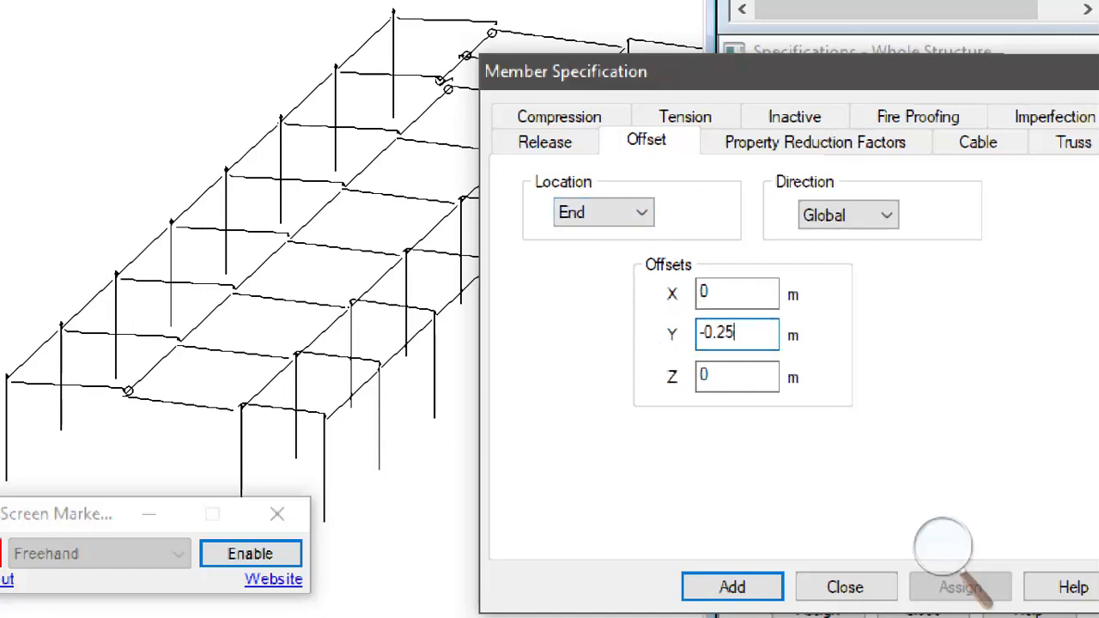
{"action": "left_click", "coordinate": [767, 589]}
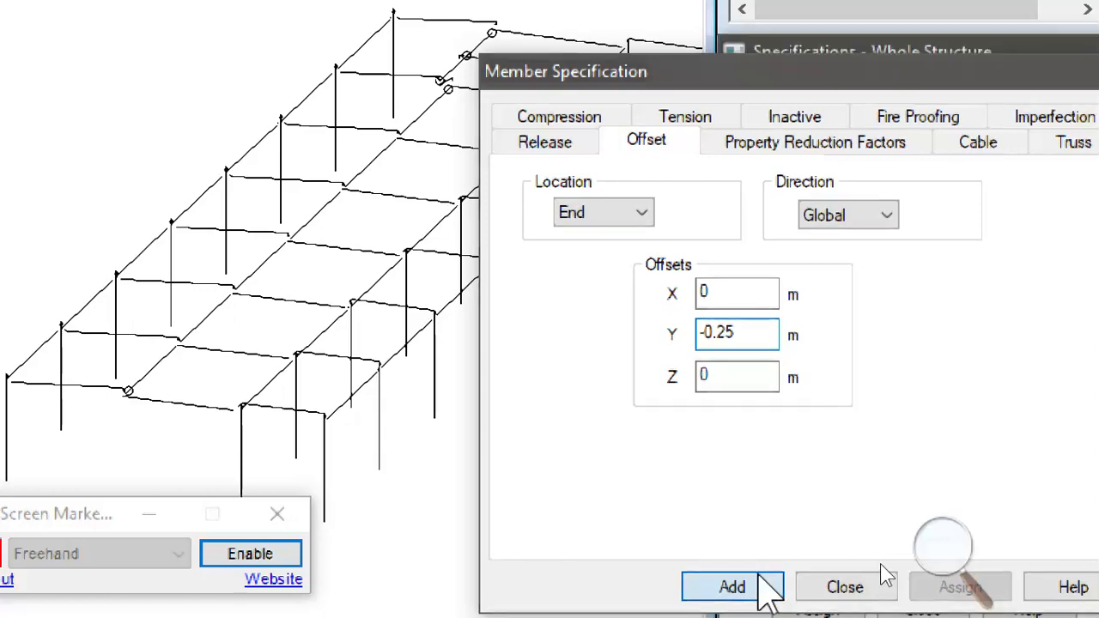
- Select the first-bay transverse beams 46 to 53 and short member 75, and assign the END 0 -0.25 0 offset to them
{"action": "middle_click_drag", "start_coordinate": [481, 146], "coordinate": [507, 149]}
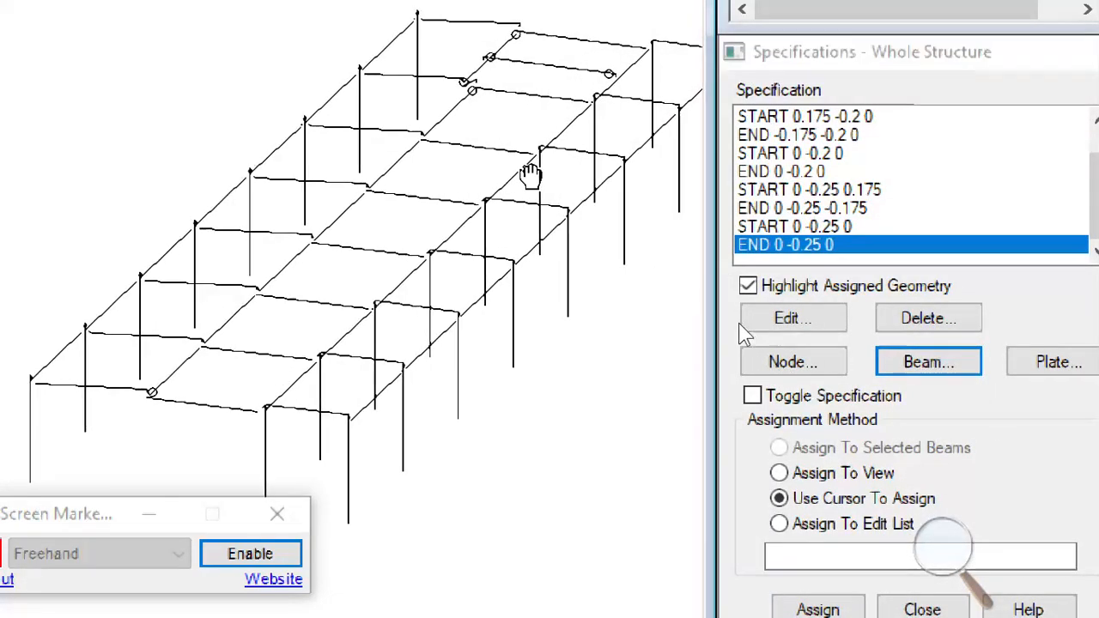
{"action": "scroll", "coordinate": [470, 110], "scroll_direction": "down", "scroll_amount": 1}
{"action": "middle_click_drag", "start_coordinate": [522, 271], "coordinate": [526, 277]}
{"action": "key", "text": "Right"}
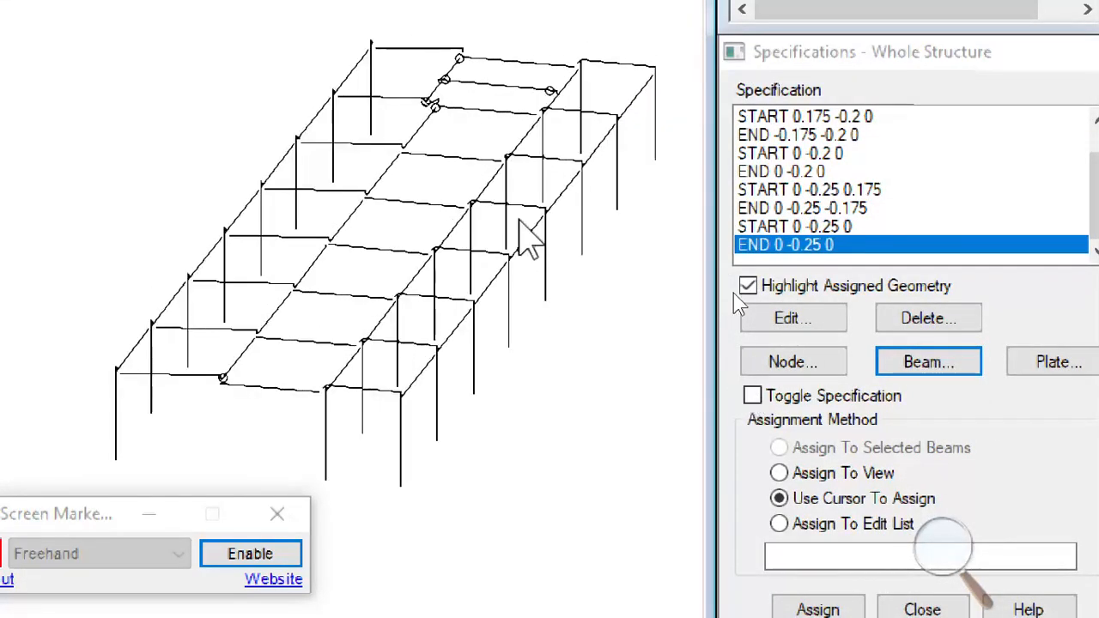
{"action": "left_click_drag", "start_coordinate": [438, 58], "coordinate": [204, 445]}
{"action": "scroll", "coordinate": [464, 138], "scroll_direction": "up", "scroll_amount": 2}
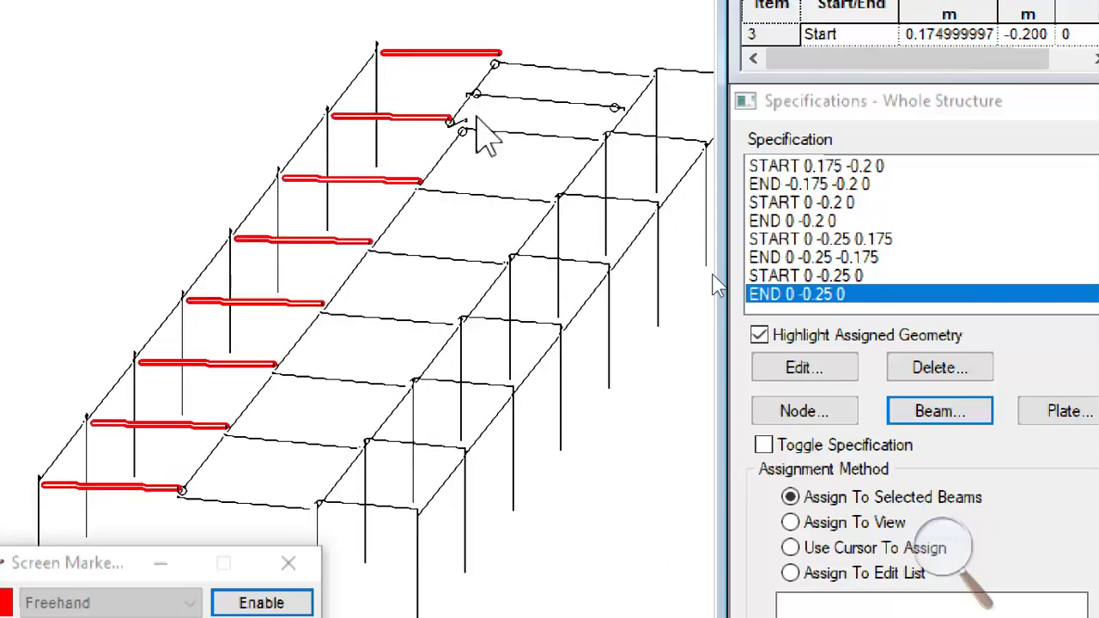
{"action": "left_click", "coordinate": [465, 108]}
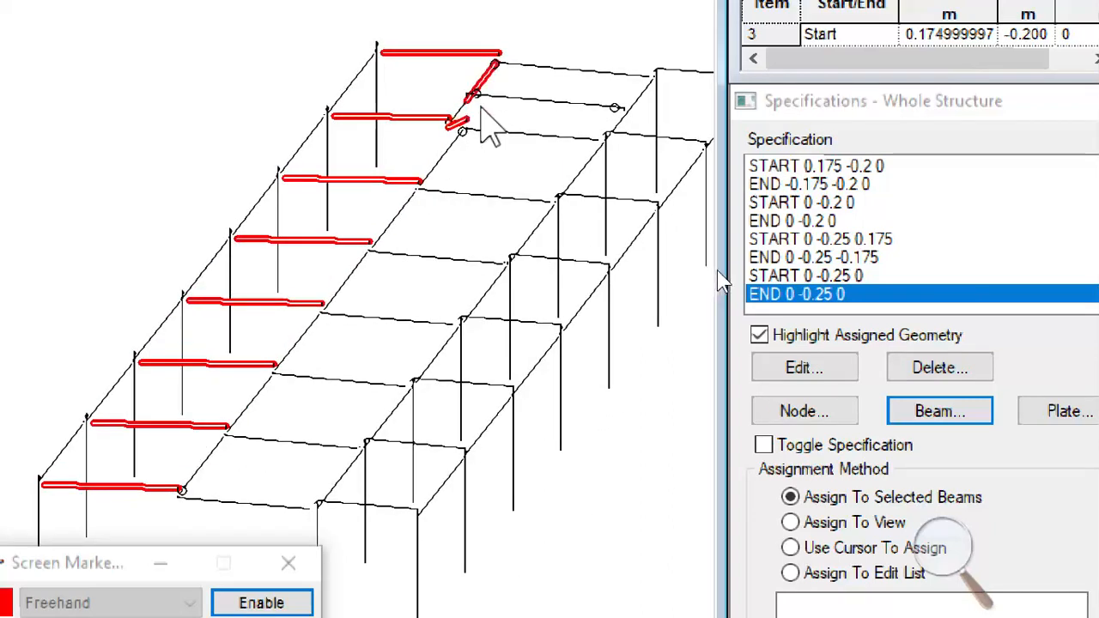
{"action": "left_click", "coordinate": [485, 78], "text": "ctrl"}
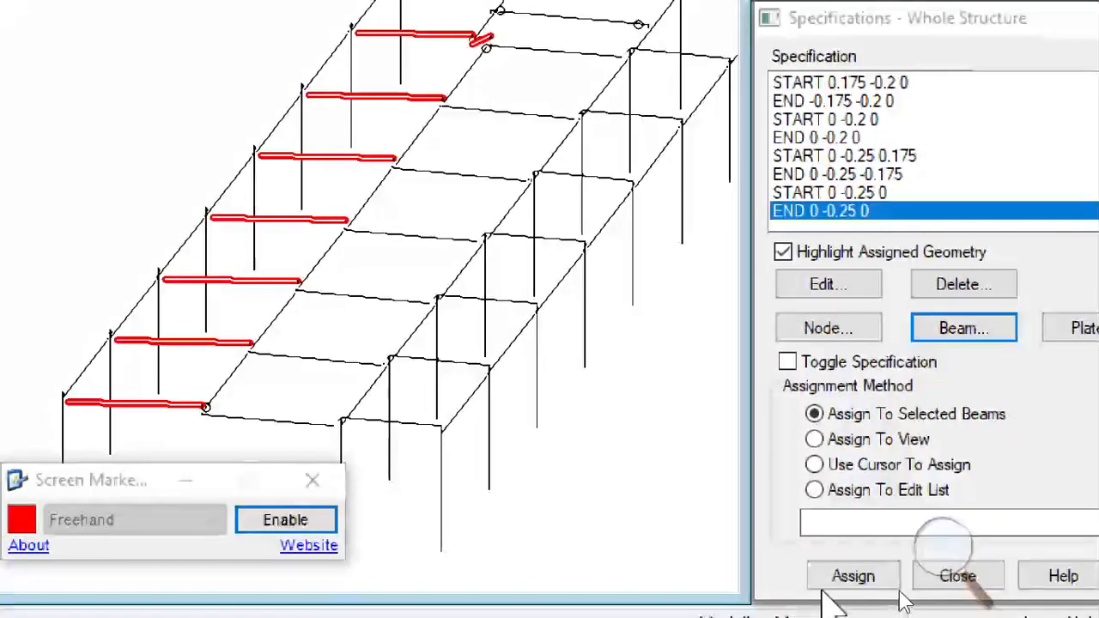
{"action": "left_click", "coordinate": [850, 577]}
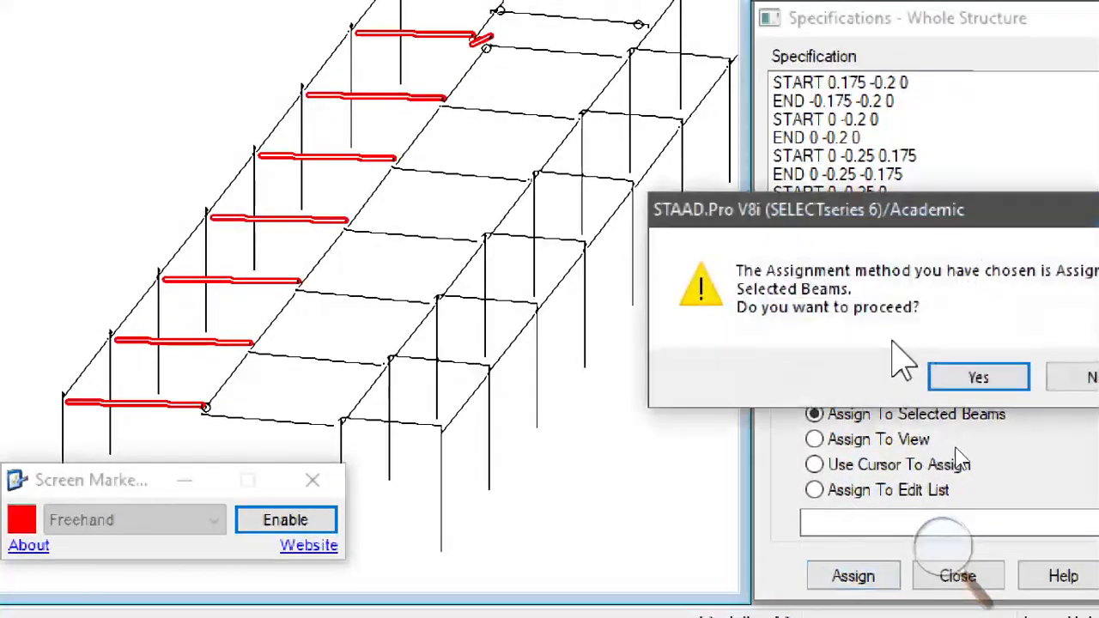
{"action": "left_click", "coordinate": [974, 380]}
- Return the screen magnification to 100%
{"action": "scroll", "coordinate": [668, 163], "scroll_direction": "down", "scroll_amount": 2}
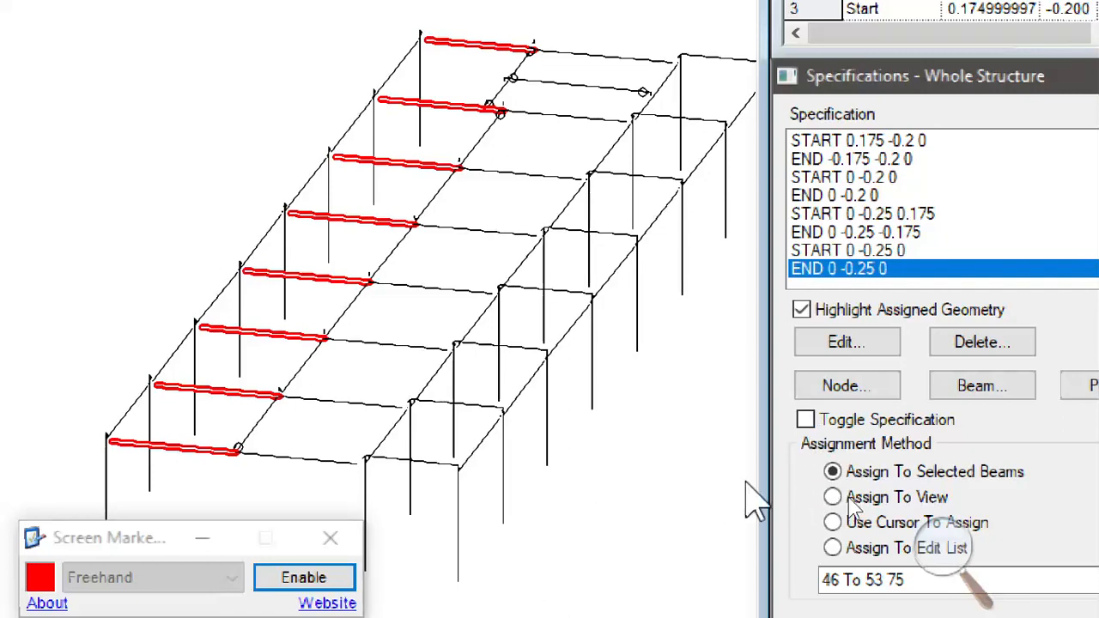
{"action": "left_click", "coordinate": [938, 548]}
{"action": "left_click", "coordinate": [932, 571]}
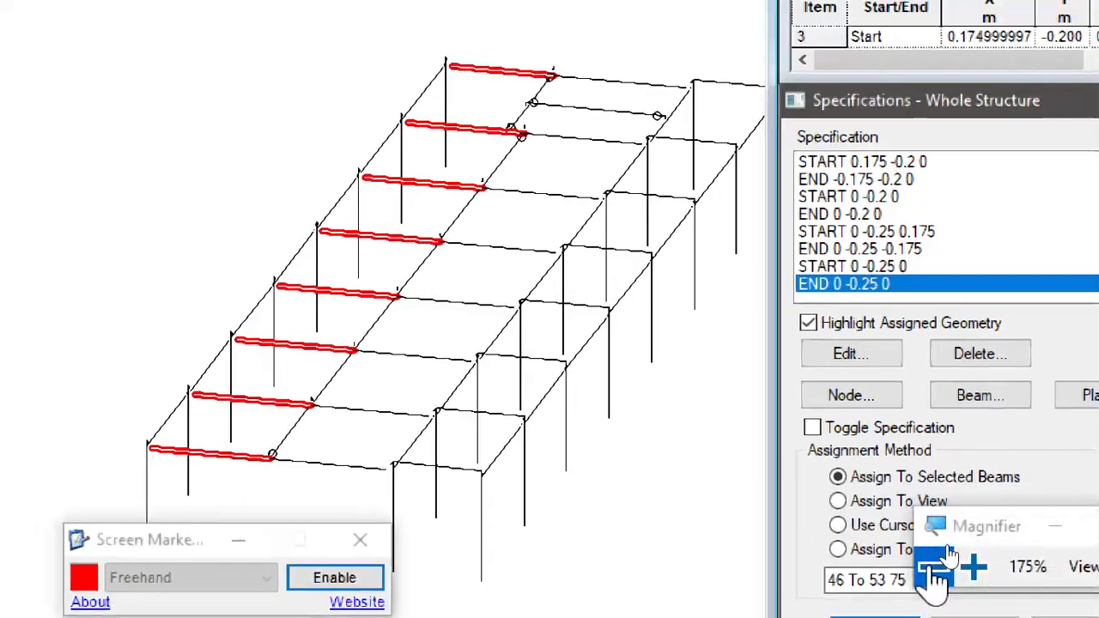
{"action": "left_click", "coordinate": [932, 571]}
{"action": "left_click", "coordinate": [932, 570]}
- Examine the offset transverse beams across the bays in a level end view and in oblique views of the frame
{"action": "middle_click_drag", "start_coordinate": [794, 459], "coordinate": [640, 460]}
{"action": "scroll", "coordinate": [652, 440], "scroll_direction": "down", "scroll_amount": 1}
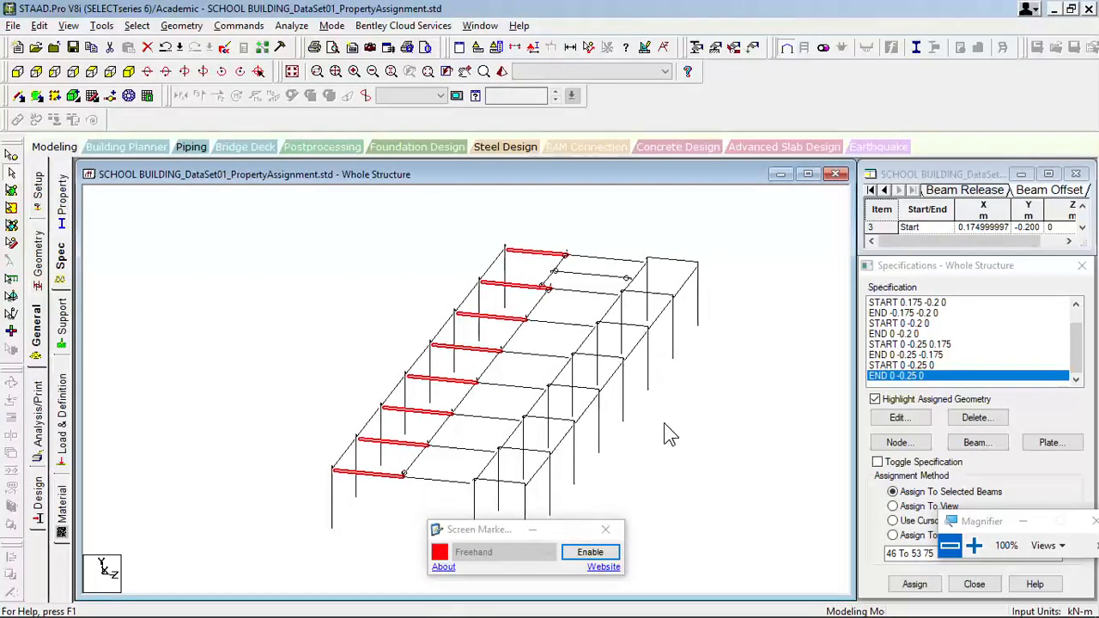
{"action": "scroll", "coordinate": [659, 359], "scroll_direction": "up", "scroll_amount": 5}
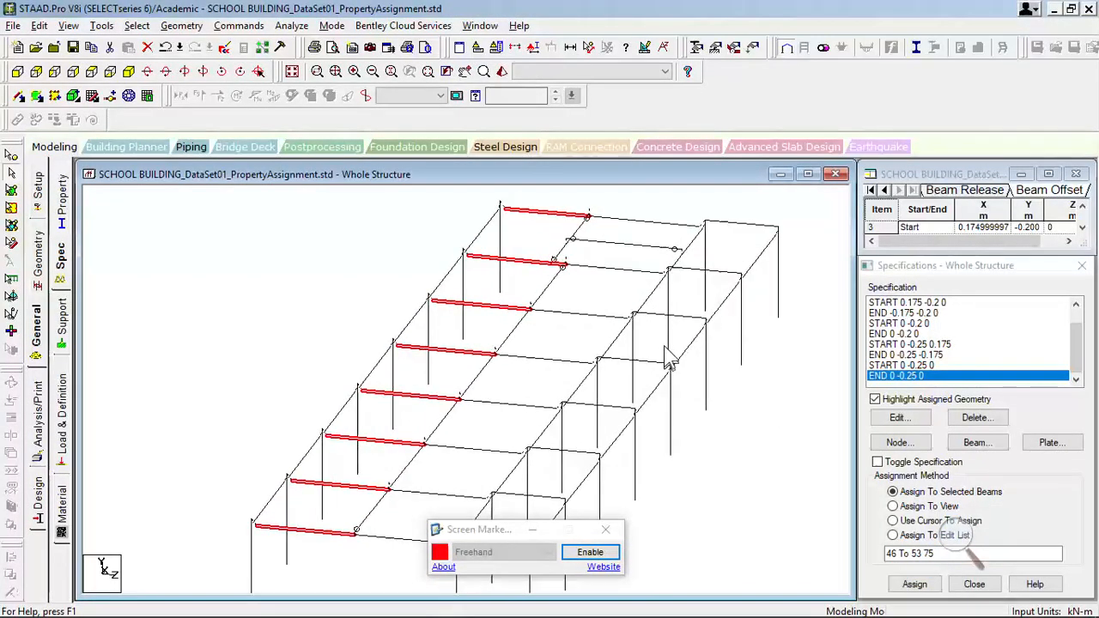
{"action": "scroll", "coordinate": [664, 347], "scroll_direction": "down", "scroll_amount": 5}
{"action": "key", "text": "Up"}
{"action": "key", "text": "Up"}
{"action": "key", "text": "Up"}
{"action": "key", "text": "Up"}
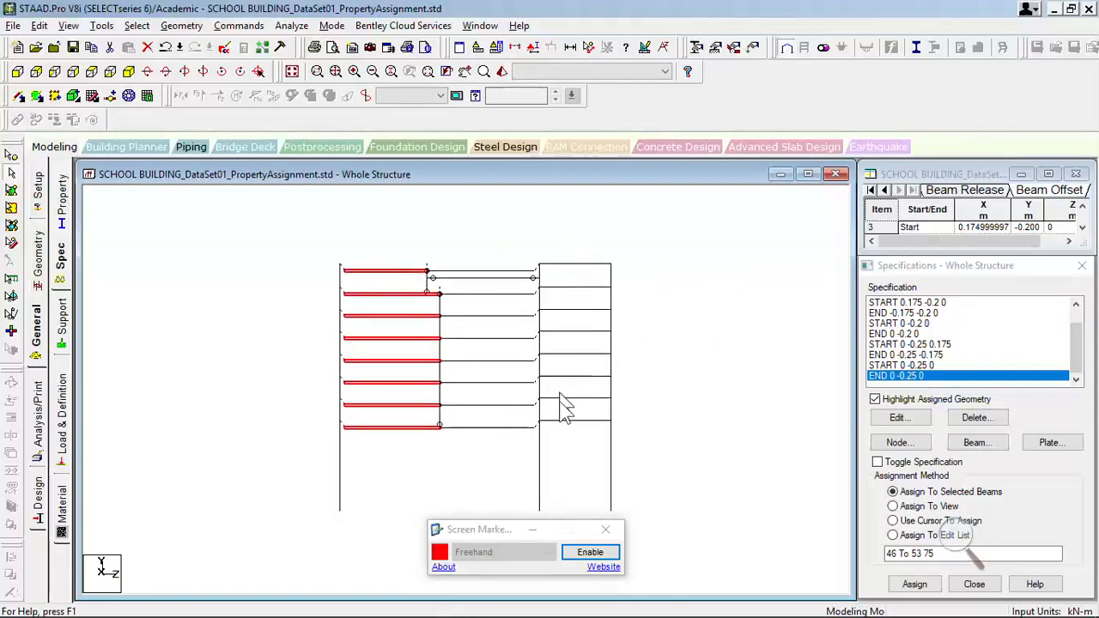
{"action": "key", "text": "Left"}
{"action": "key", "text": "Left"}
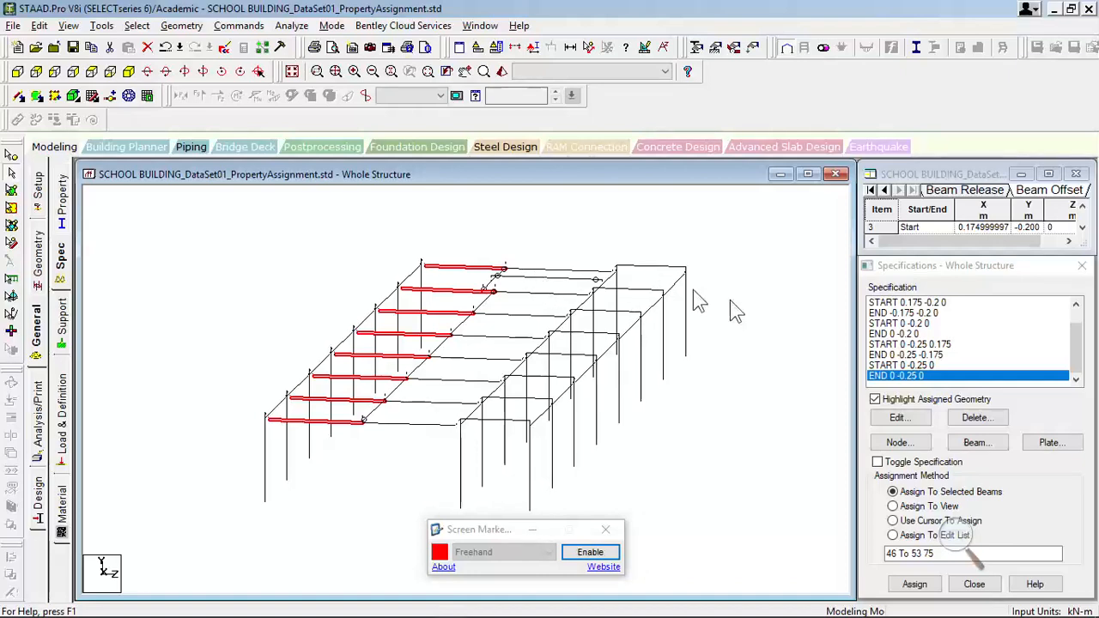
{"action": "key", "text": "Left"}
{"action": "key", "text": "Left"}
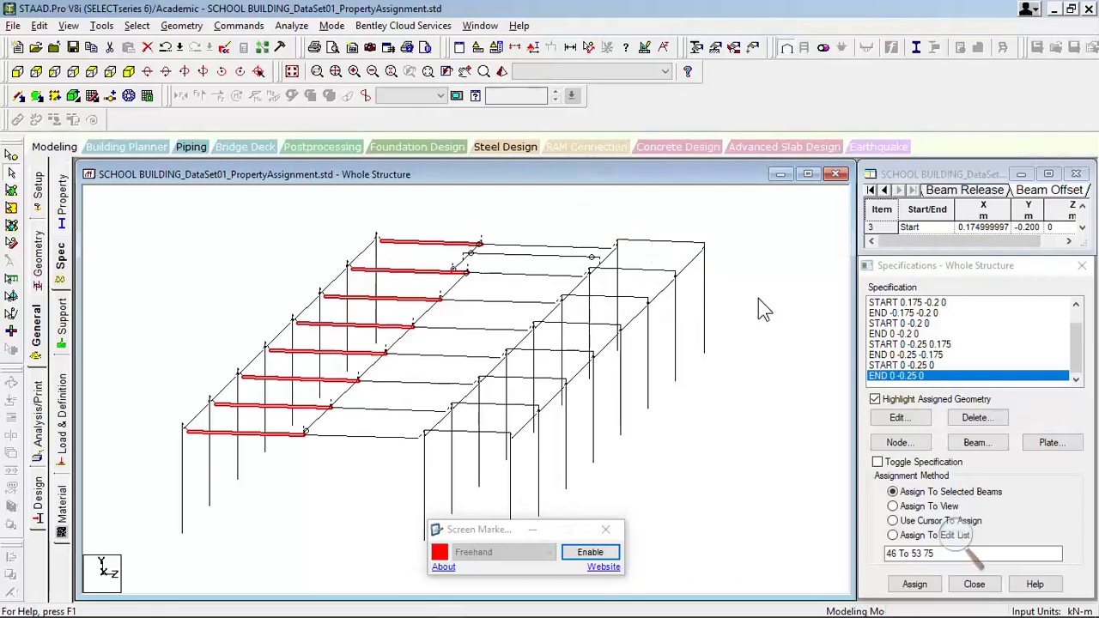
- Add a global start offset with Y -0.2 m and Z 0.175 m as a new beam specification
{"action": "left_click", "coordinate": [975, 442]}
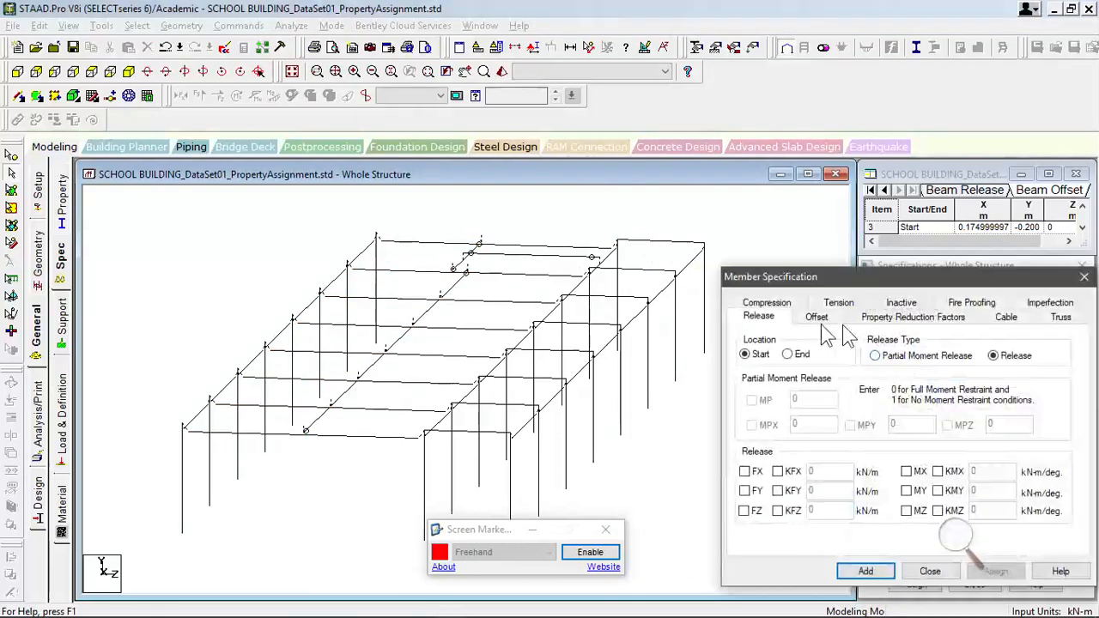
{"action": "left_click", "coordinate": [817, 317]}
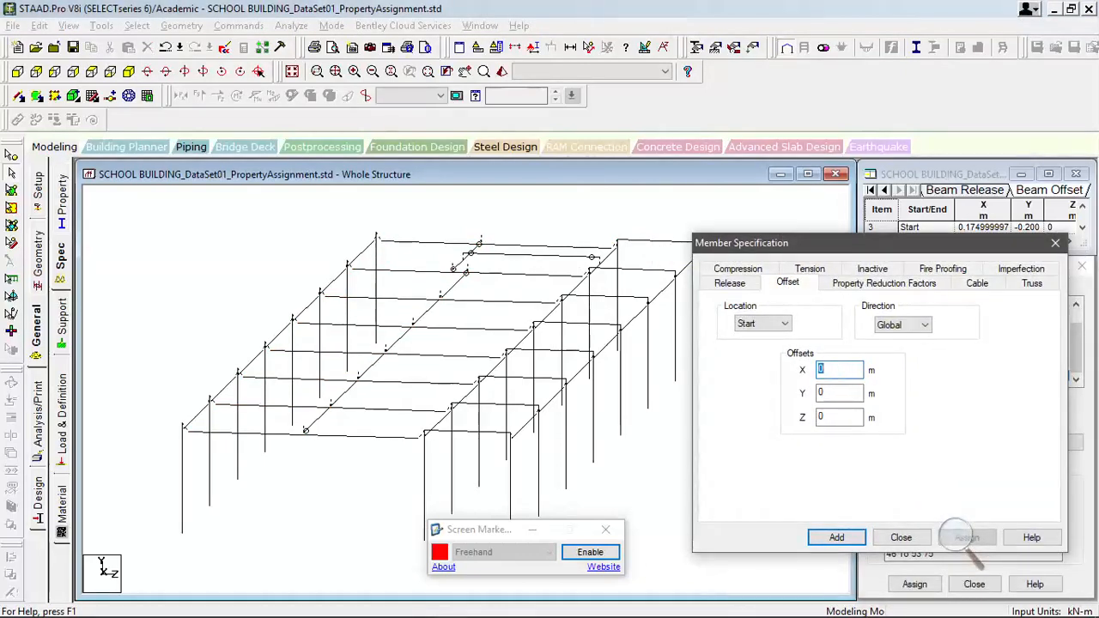
{"action": "key", "text": "Tab"}
{"action": "type", "text": "-"}
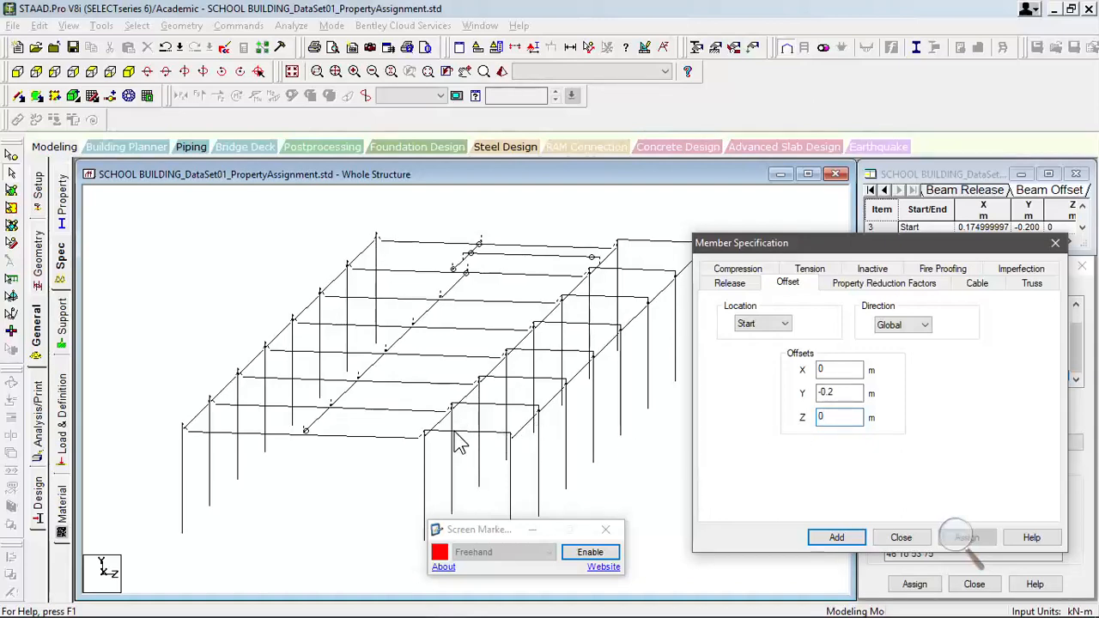
{"action": "type", "text": ".175"}
{"action": "left_click", "coordinate": [835, 539]}
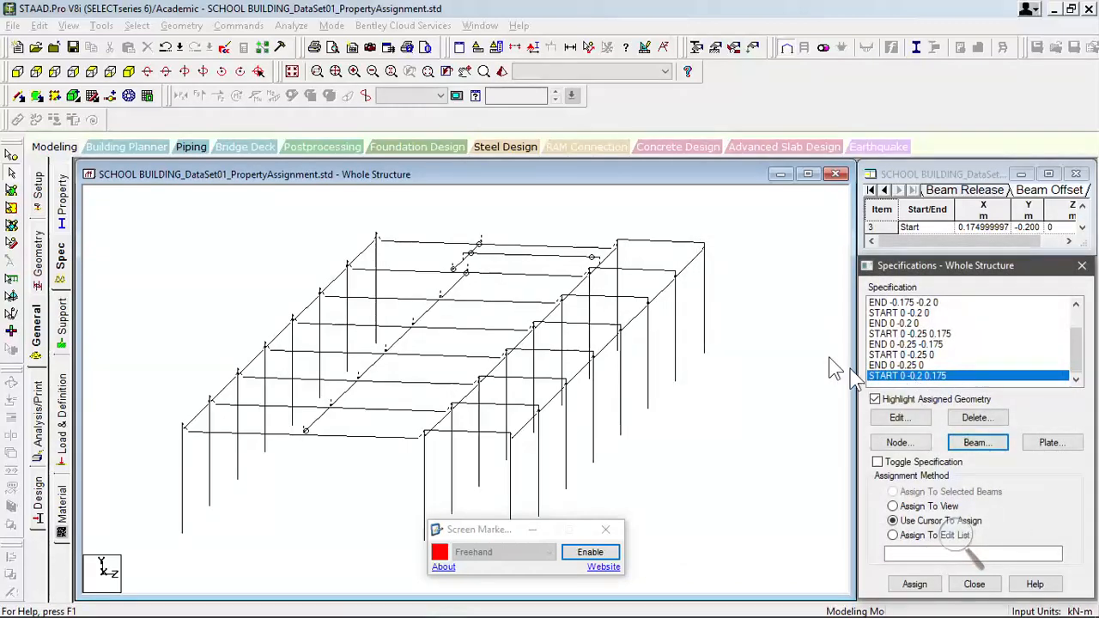
- Add a global end offset with Y -0.2 m and Z -0.175 m as a new beam specification
{"action": "left_click", "coordinate": [978, 443]}
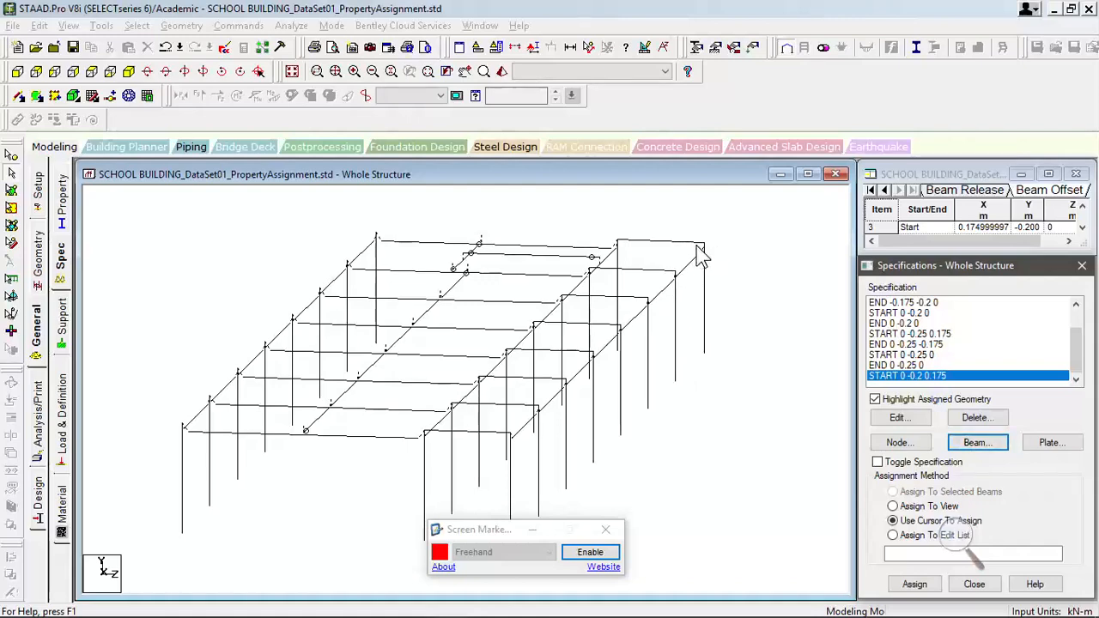
{"action": "left_click", "coordinate": [919, 418]}
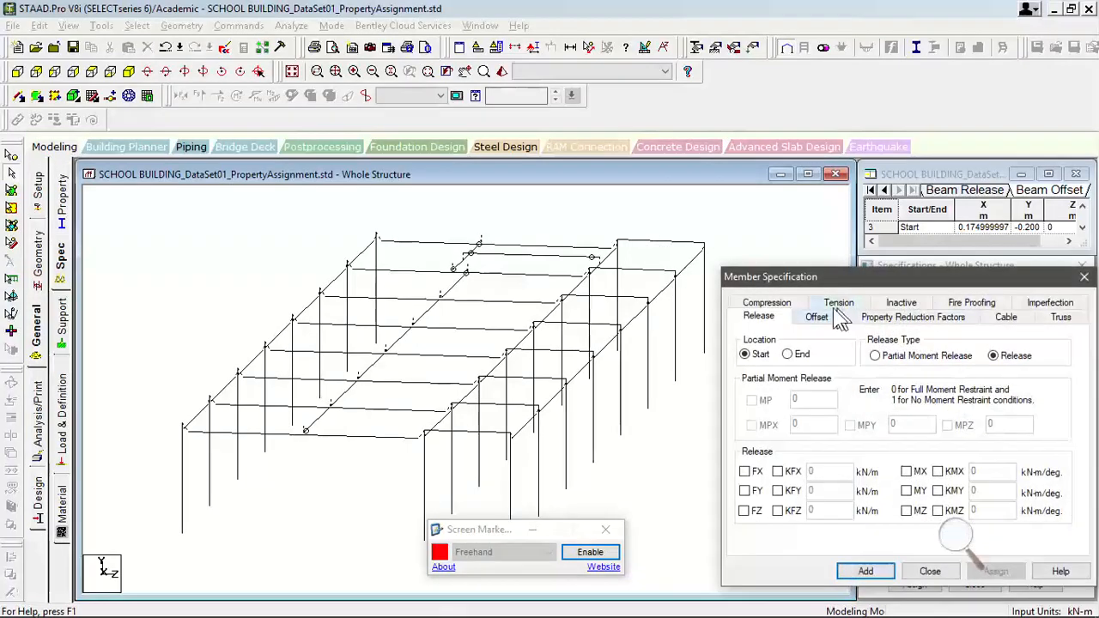
{"action": "left_click", "coordinate": [829, 319]}
{"action": "left_click", "coordinate": [807, 358]}
{"action": "left_click", "coordinate": [777, 382]}
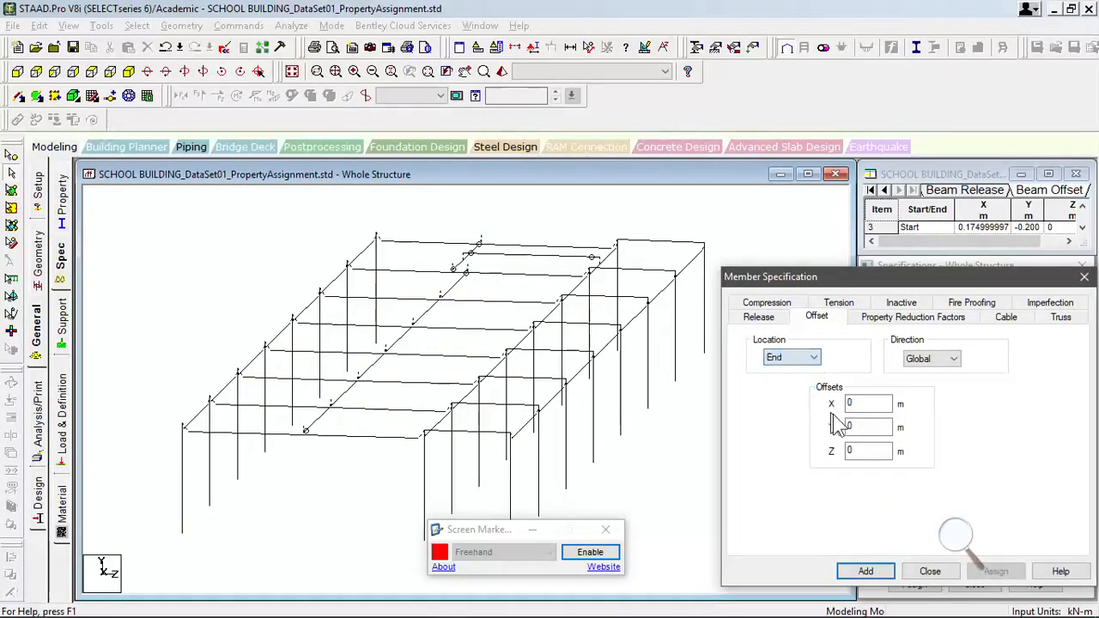
{"action": "type", "text": "-0.2"}
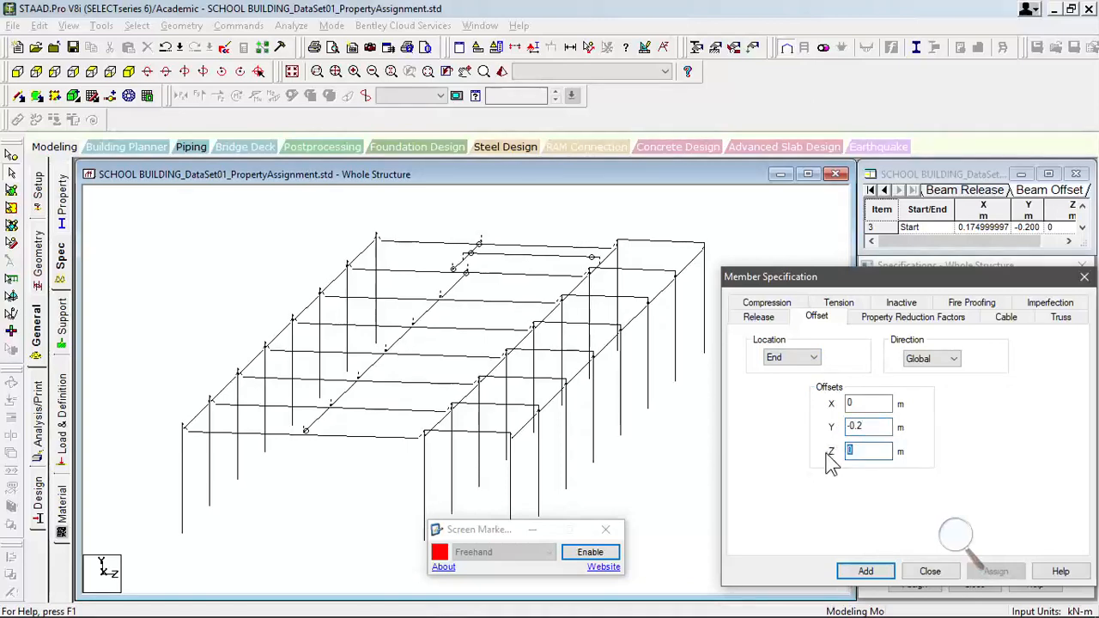
{"action": "type", "text": "-0.175"}
{"action": "left_click", "coordinate": [867, 571]}
- Select the narrow-bay transverse beams 54 to 61 and short beam 80, and assign the START 0 -0.2 0.175 offset to them
{"action": "left_click", "coordinate": [941, 368]}
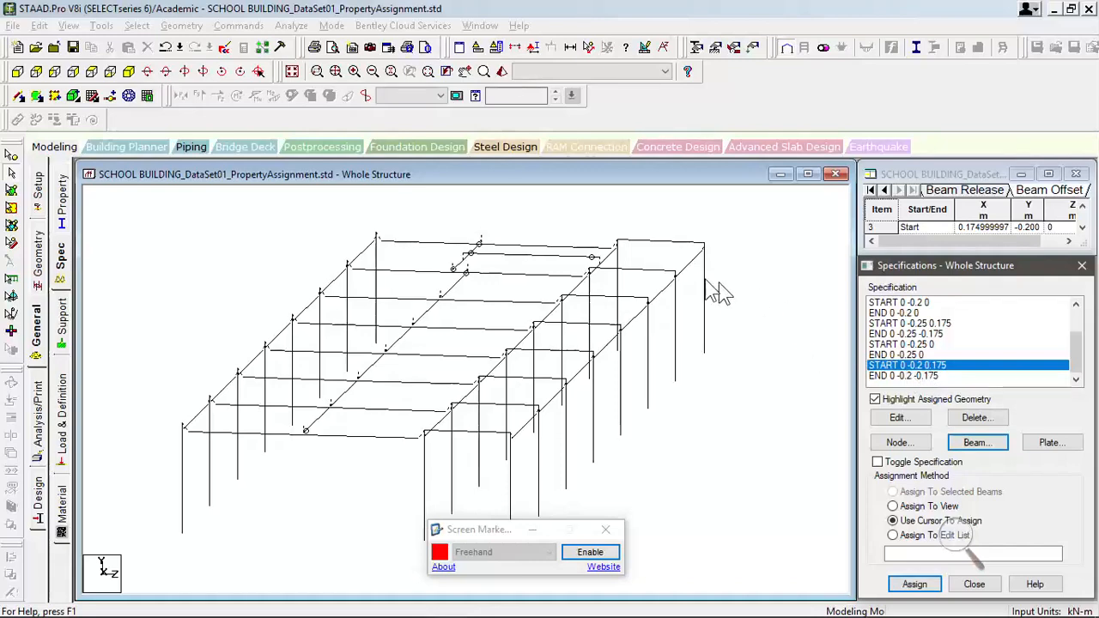
{"action": "left_click", "coordinate": [718, 345]}
{"action": "key", "text": "Right"}
{"action": "left_click_drag", "start_coordinate": [640, 230], "coordinate": [518, 488]}
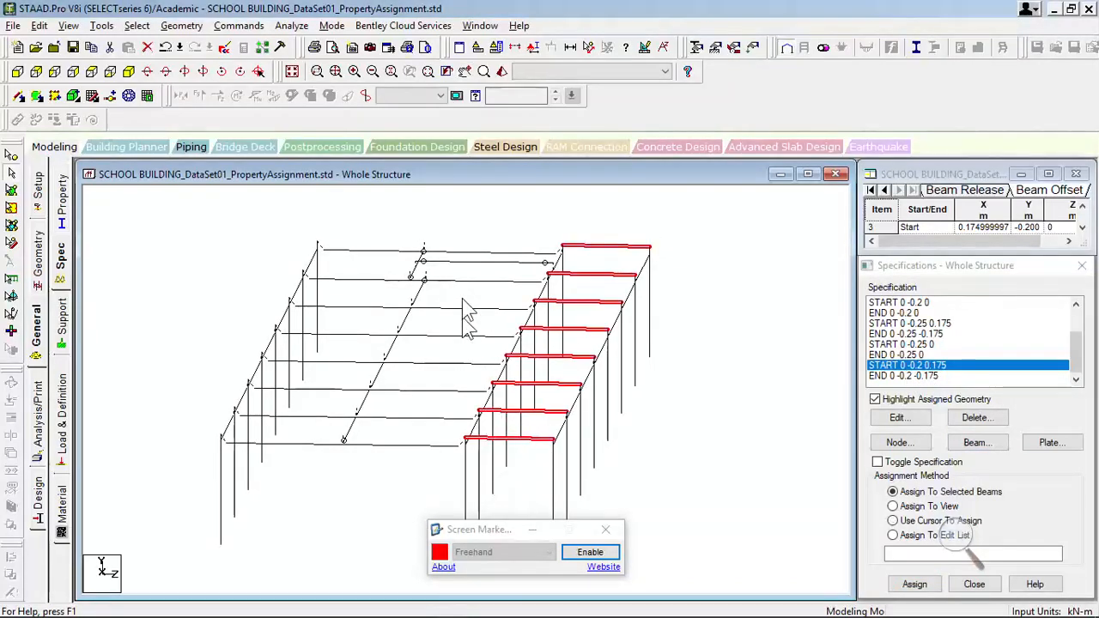
{"action": "left_click", "coordinate": [470, 264]}
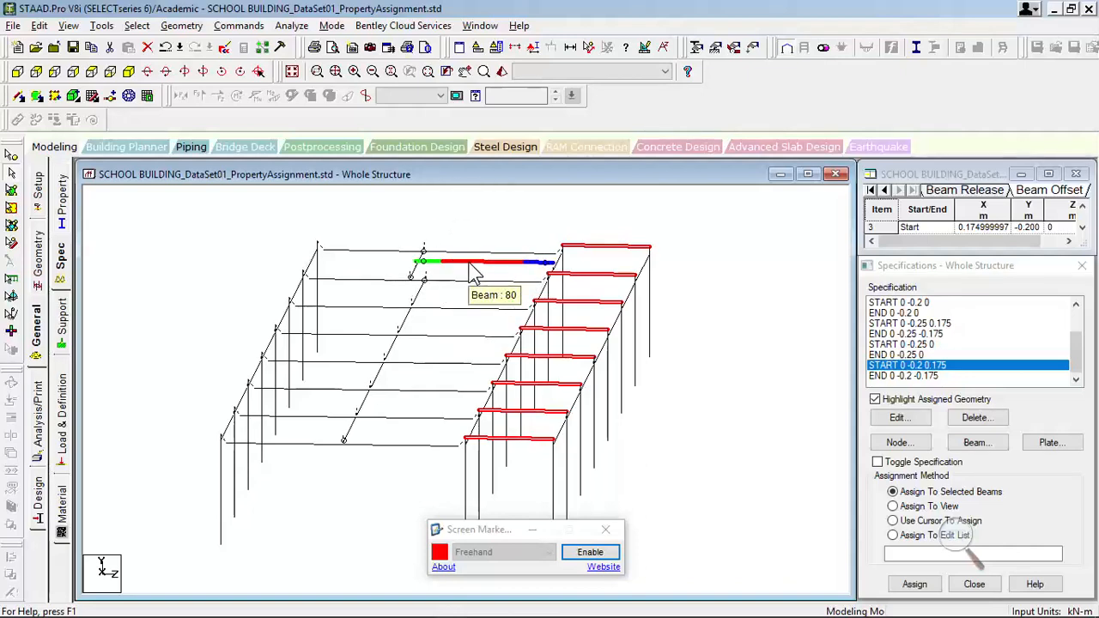
{"action": "left_click", "coordinate": [915, 586]}
{"action": "left_click", "coordinate": [979, 466]}
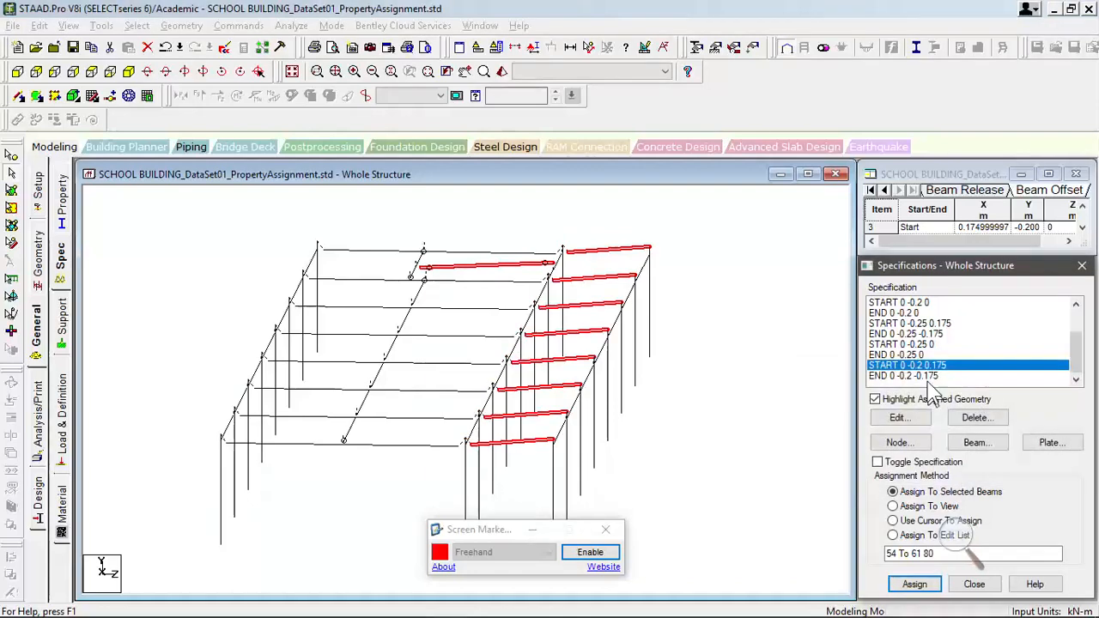
- Turn off highlighting of assigned geometry and assign the END 0 -0.2 -0.175 offset to the same beams 54 to 61 and 80
{"action": "left_click", "coordinate": [927, 377]}
{"action": "left_click", "coordinate": [933, 521]}
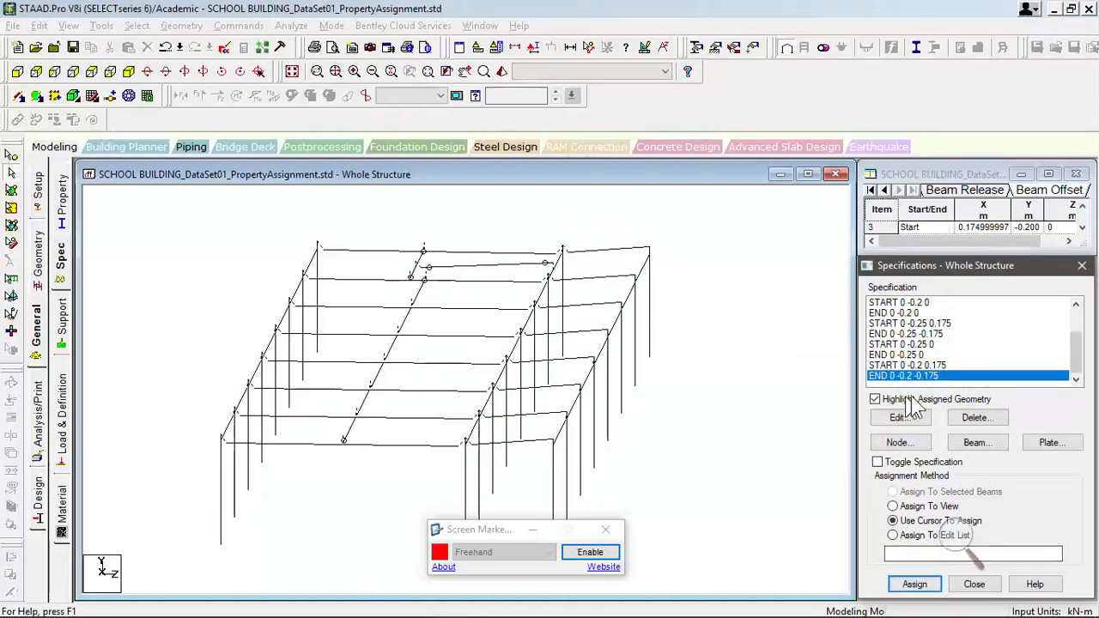
{"action": "key", "text": "Up"}
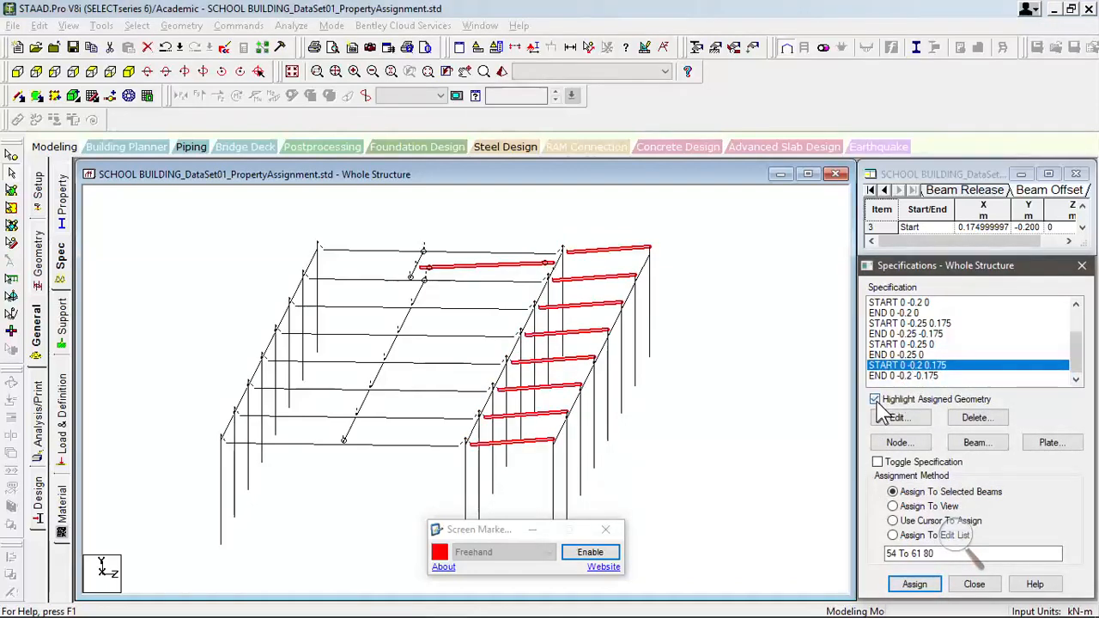
{"action": "left_click", "coordinate": [875, 399]}
{"action": "left_click", "coordinate": [902, 376]}
{"action": "left_click", "coordinate": [914, 583]}
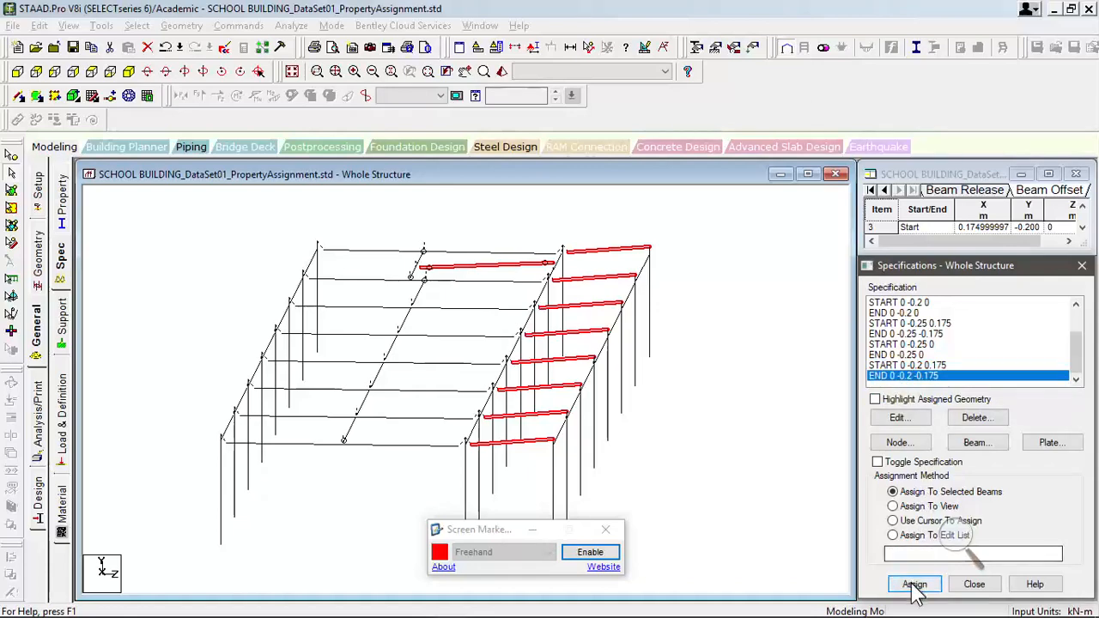
{"action": "left_click", "coordinate": [981, 468]}
- Magnify the screen to 225% and examine the offset beams of the narrow bay
{"action": "middle_click_drag", "start_coordinate": [656, 411], "coordinate": [860, 453]}
{"action": "scroll", "coordinate": [767, 437], "scroll_direction": "up", "scroll_amount": 2}
{"action": "scroll", "coordinate": [764, 435], "scroll_direction": "down", "scroll_amount": 2}
{"action": "left_click", "coordinate": [971, 526]}
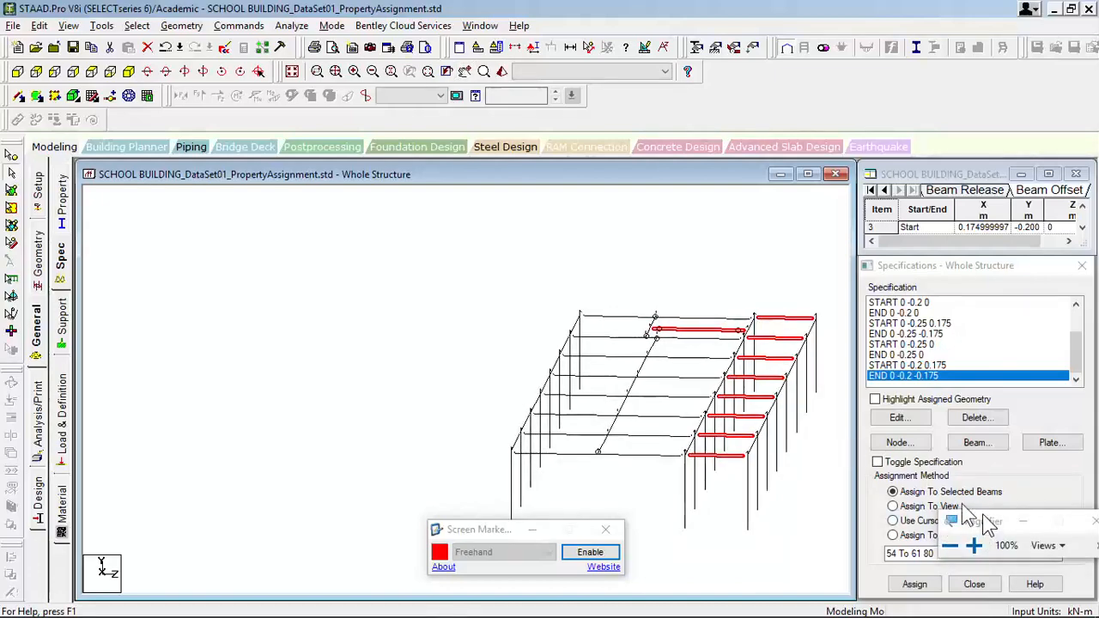
{"action": "left_click", "coordinate": [875, 479]}
{"action": "left_click", "coordinate": [880, 485]}
{"action": "left_click", "coordinate": [880, 485]}
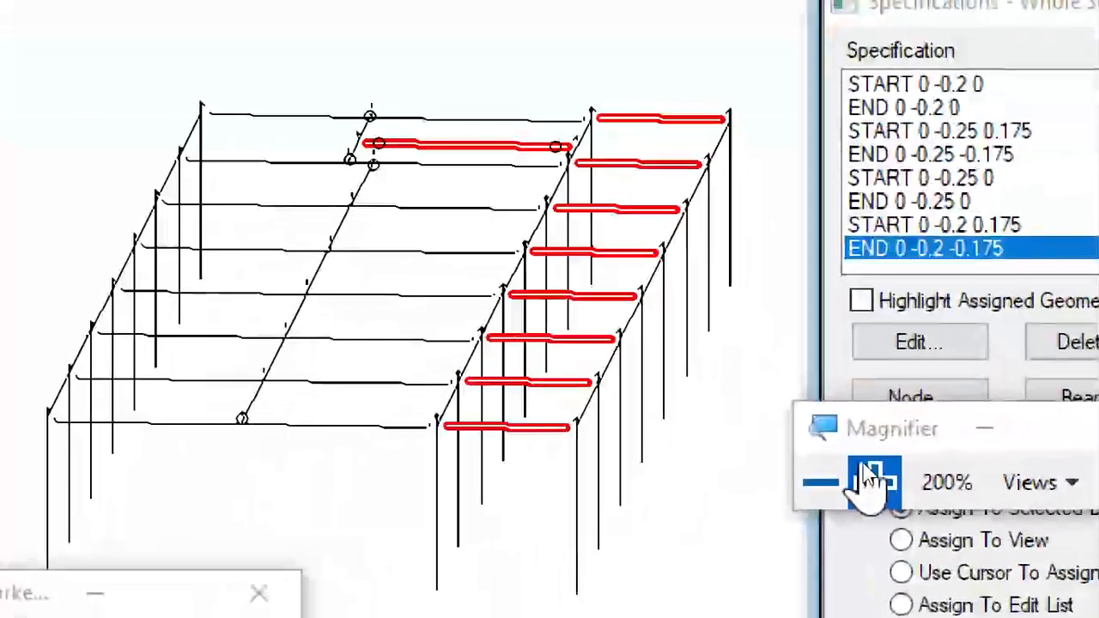
{"action": "left_click", "coordinate": [880, 485]}
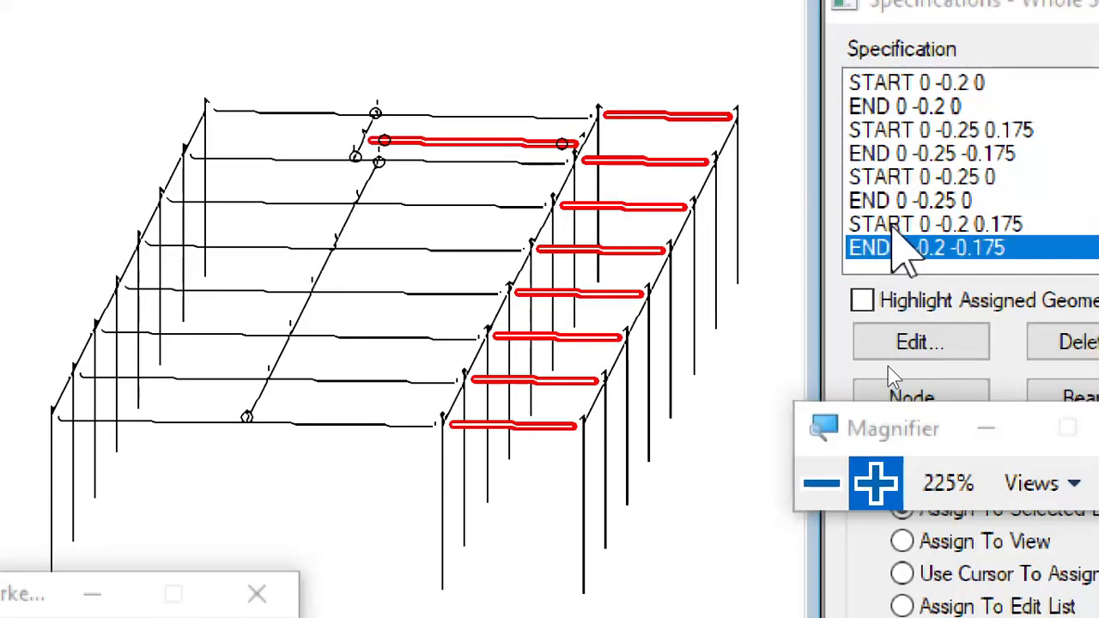
- Select the START 0 -0.2 0.175 specification and accept the auto save
{"action": "left_click", "coordinate": [895, 225]}
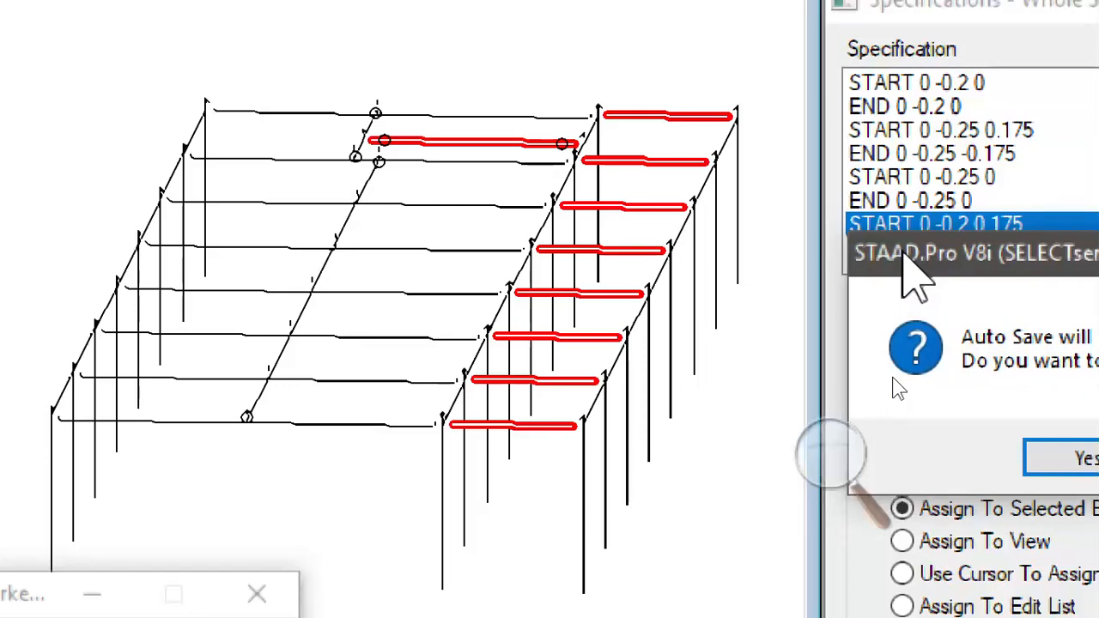
{"action": "key", "text": "Return"}
{"action": "key", "text": "Return"}
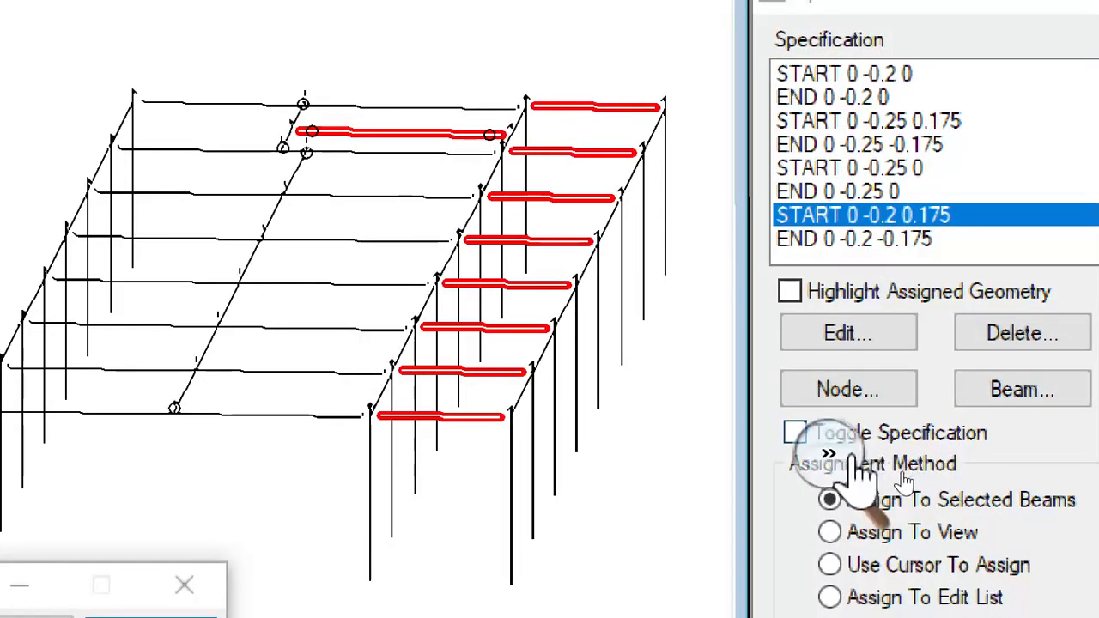
- Return the screen magnification to 100% and clear the beam selection
{"action": "left_click", "coordinate": [831, 459]}
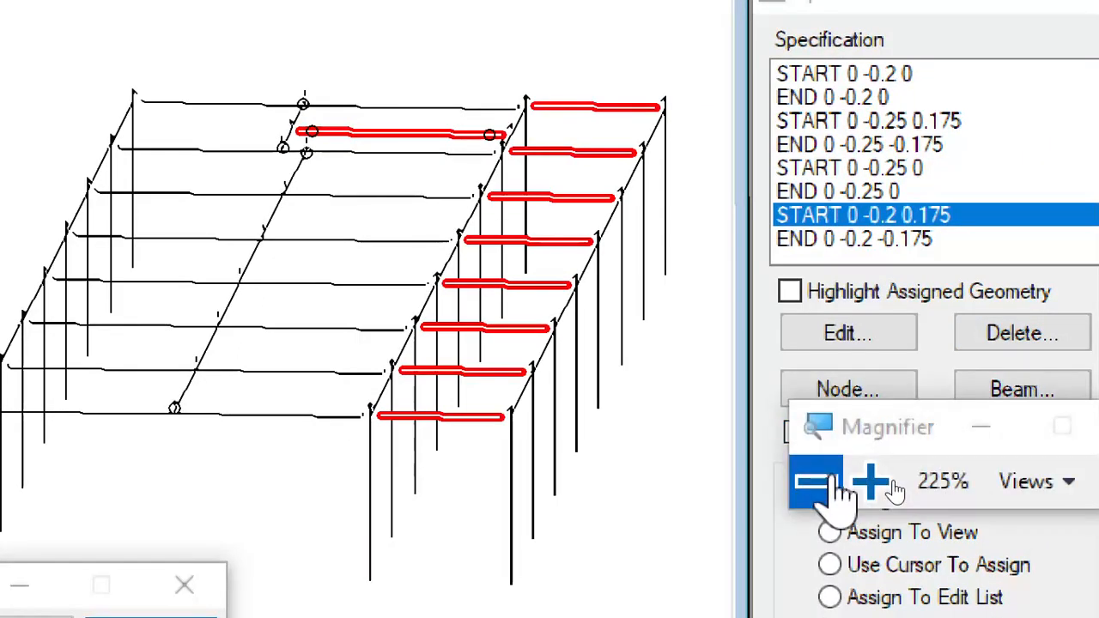
{"action": "left_click", "coordinate": [818, 484]}
{"action": "left_click", "coordinate": [818, 483]}
{"action": "left_click", "coordinate": [817, 483]}
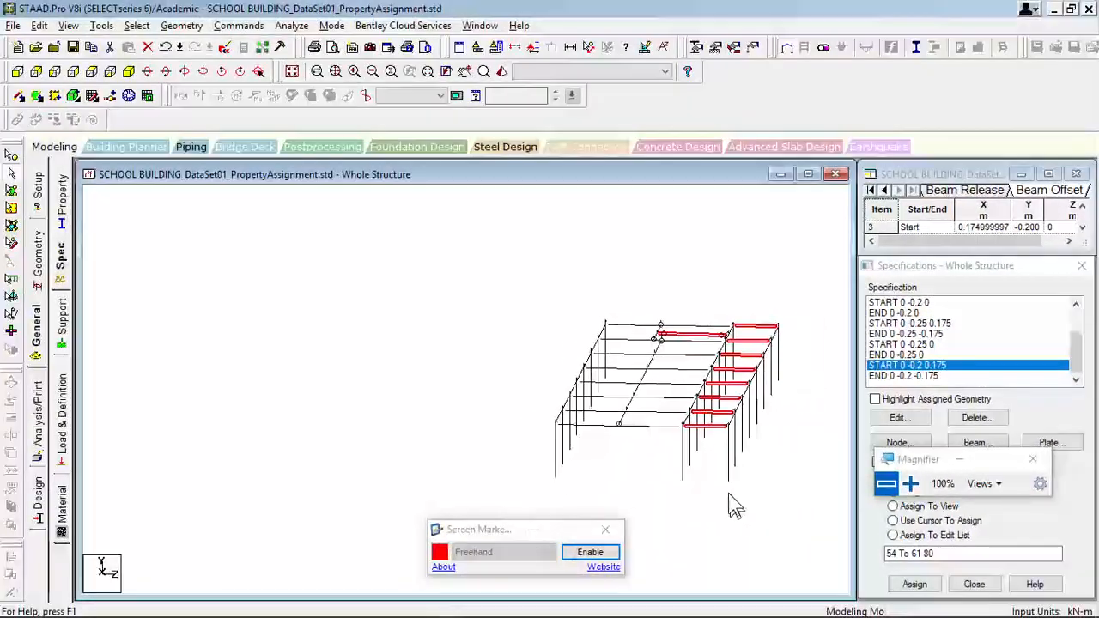
{"action": "middle_click_drag", "start_coordinate": [728, 493], "coordinate": [566, 485]}
{"action": "left_click", "coordinate": [637, 482]}
- Select the near-end transverse beam of the wide bay and the intermediate longitudinal beam framing into it
{"action": "scroll", "coordinate": [631, 444], "scroll_direction": "up", "scroll_amount": 1}
{"action": "key", "text": "Left"}
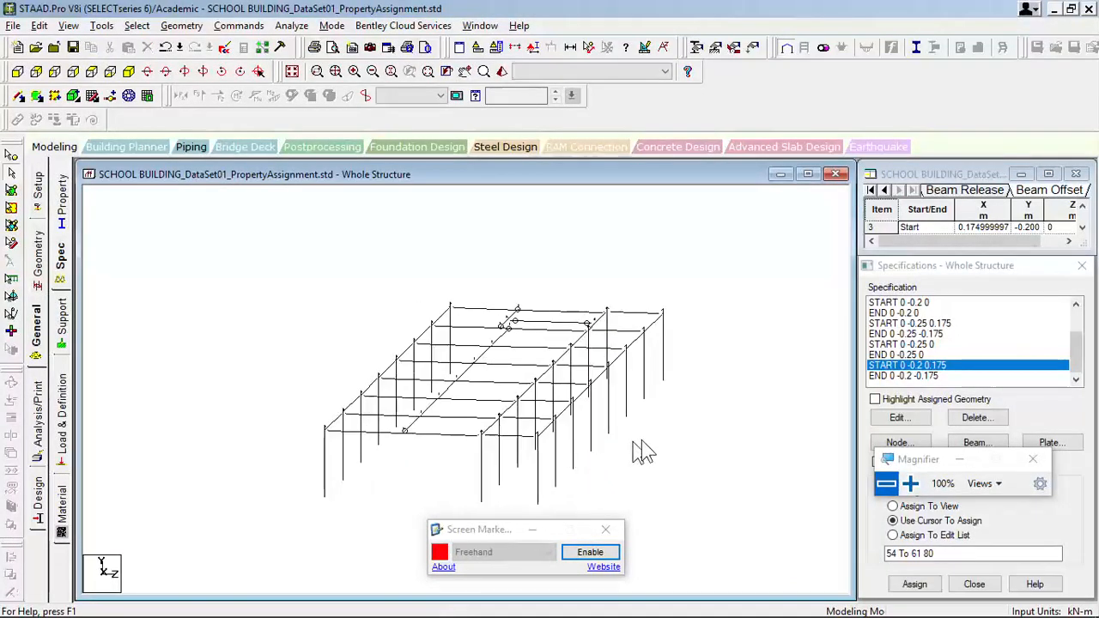
{"action": "middle_click_drag", "start_coordinate": [642, 442], "coordinate": [689, 440]}
{"action": "middle_click_drag", "start_coordinate": [521, 435], "coordinate": [570, 420]}
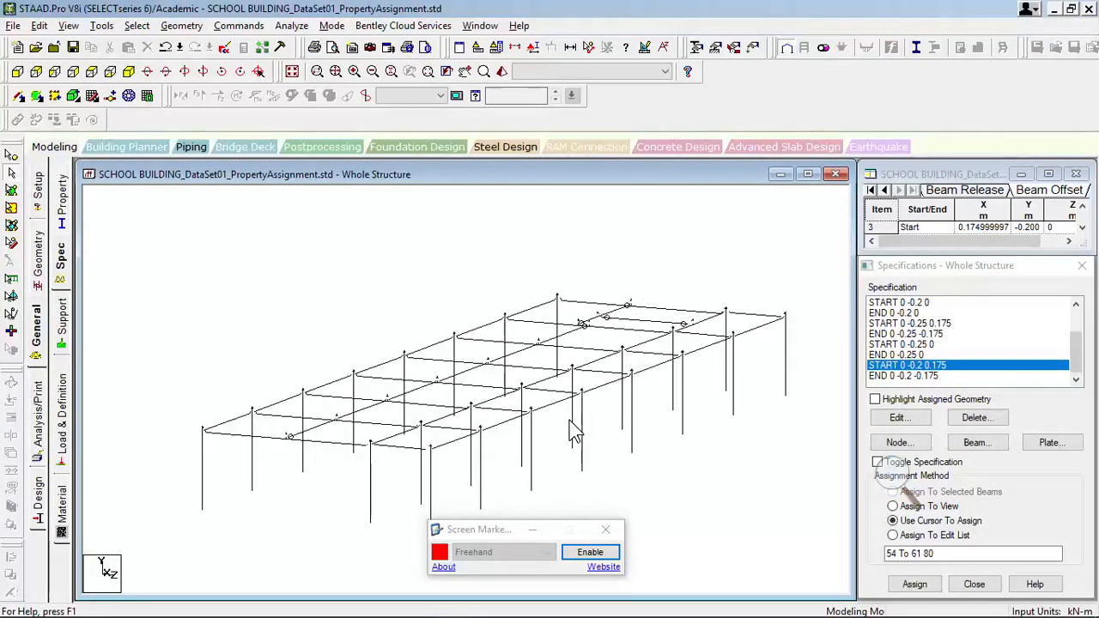
{"action": "key", "text": "Up"}
{"action": "key", "text": "Up"}
{"action": "key", "text": "Up"}
{"action": "key", "text": "Up"}
{"action": "middle_click_drag", "start_coordinate": [498, 433], "coordinate": [518, 319]}
{"action": "scroll", "coordinate": [517, 321], "scroll_direction": "up", "scroll_amount": 4}
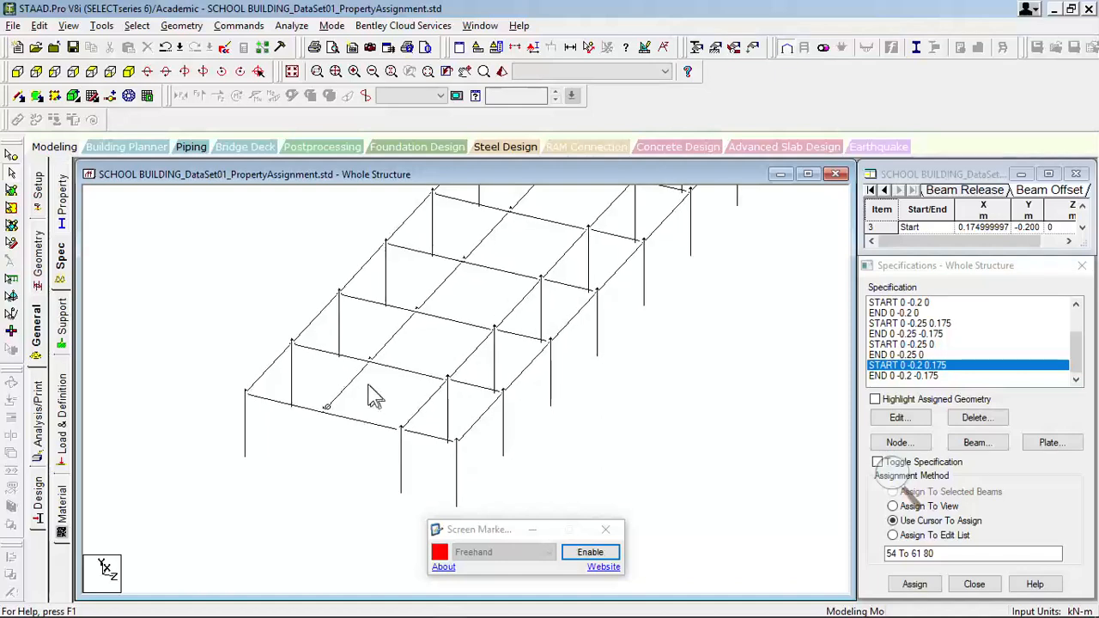
{"action": "left_click", "coordinate": [352, 385]}
{"action": "left_click", "coordinate": [316, 411], "text": "ctrl"}
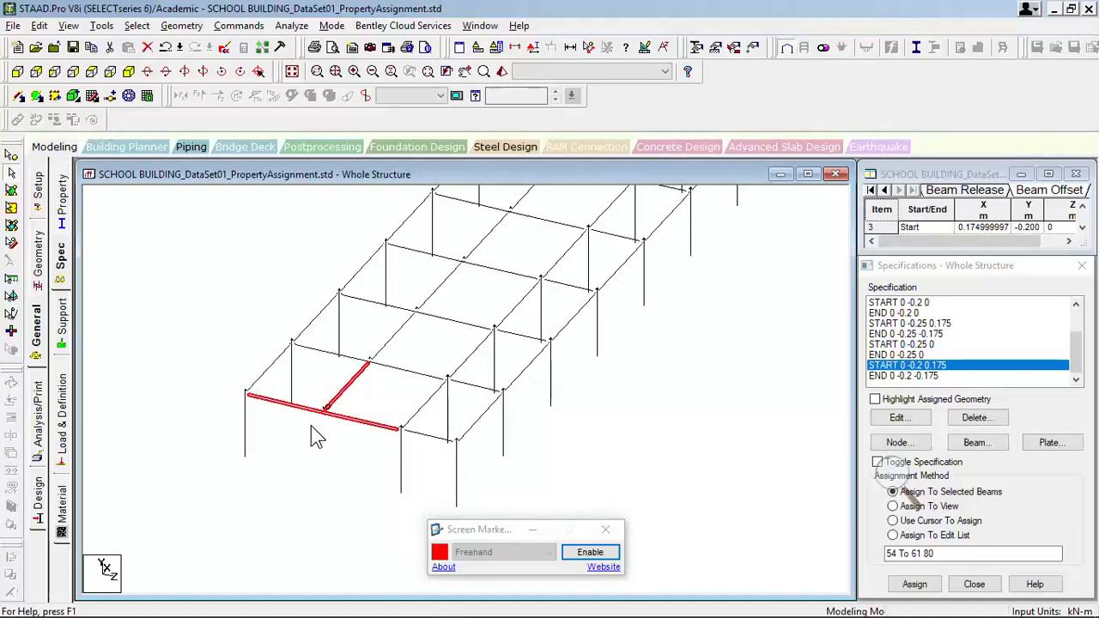
- Examine the junction of the two selected beams in a 3D rendered view and close that view
{"action": "key", "text": "ctrl+r"}
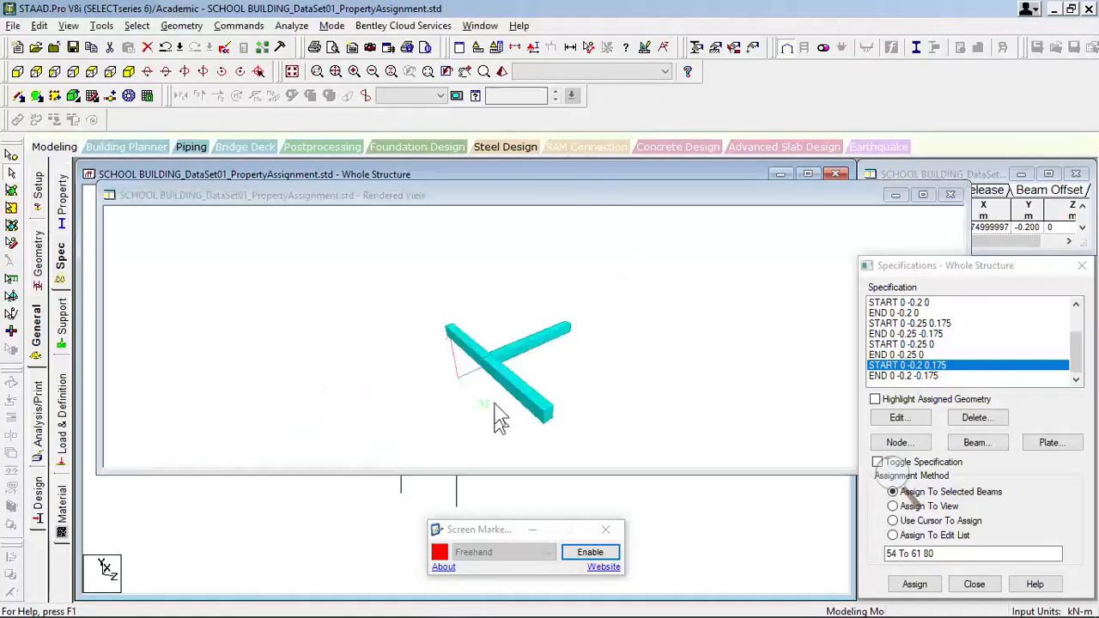
{"action": "scroll", "coordinate": [493, 401], "scroll_direction": "up", "scroll_amount": 5}
{"action": "scroll", "coordinate": [493, 411], "scroll_direction": "up", "scroll_amount": 5}
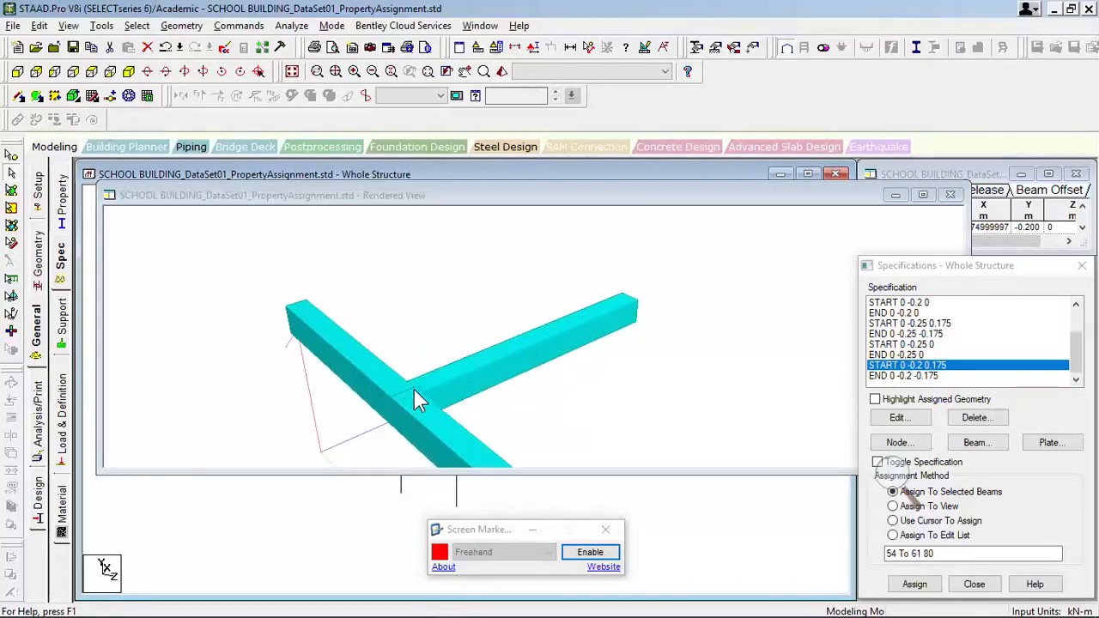
{"action": "left_click_drag", "start_coordinate": [414, 391], "coordinate": [410, 354]}
{"action": "left_click", "coordinate": [950, 196]}
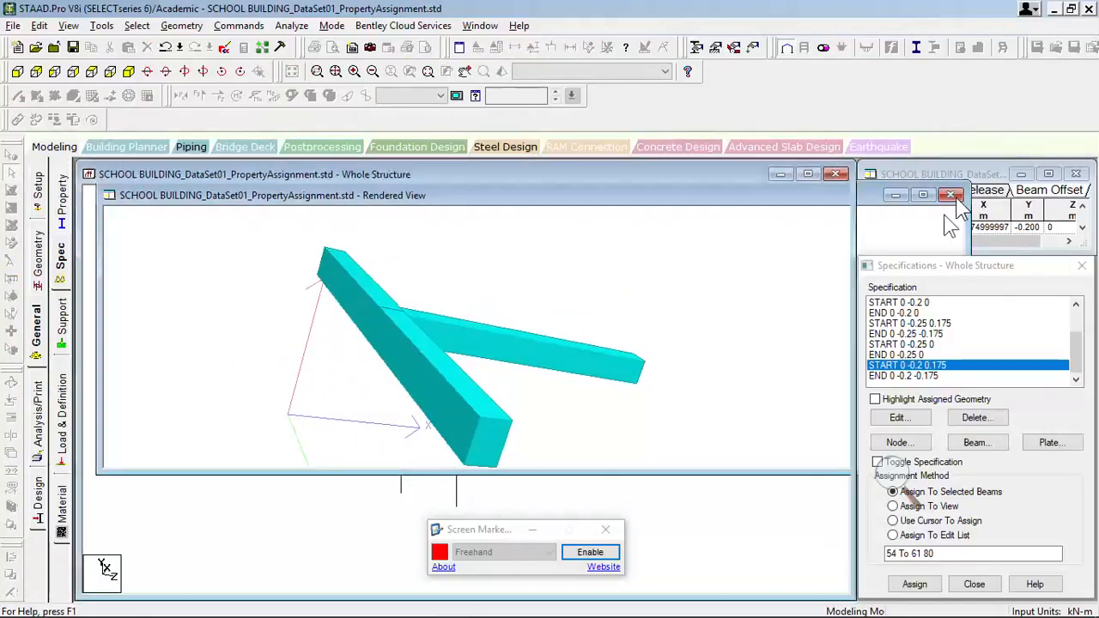
{"action": "scroll", "coordinate": [693, 327], "scroll_direction": "down", "scroll_amount": 4}
{"action": "middle_click_drag", "start_coordinate": [690, 320], "coordinate": [666, 393]}
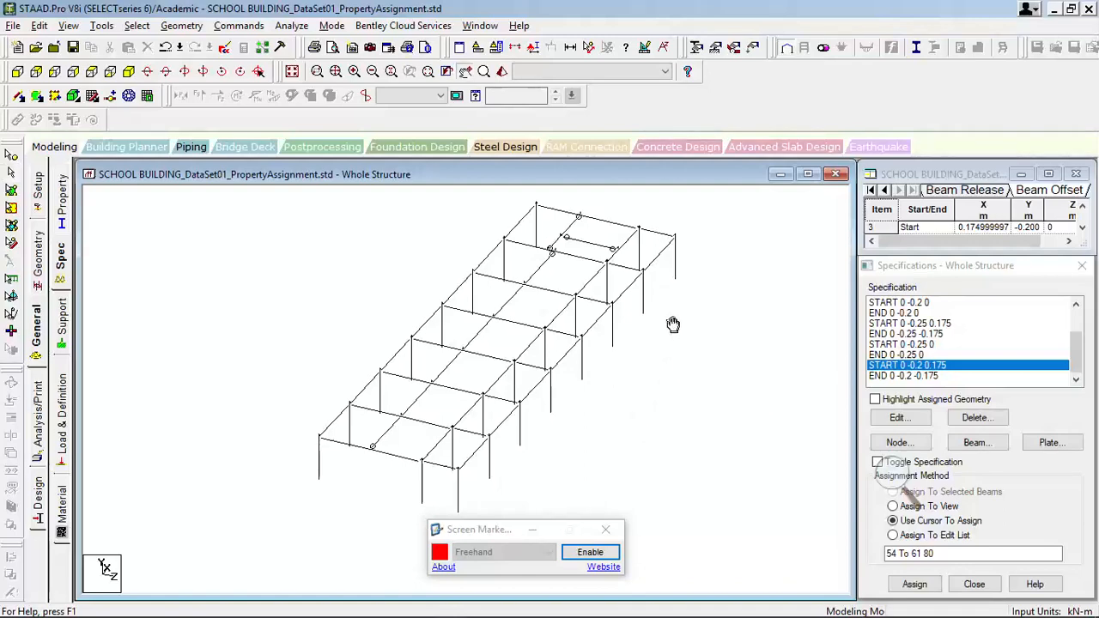
{"action": "middle_click_drag", "start_coordinate": [667, 314], "coordinate": [662, 323]}
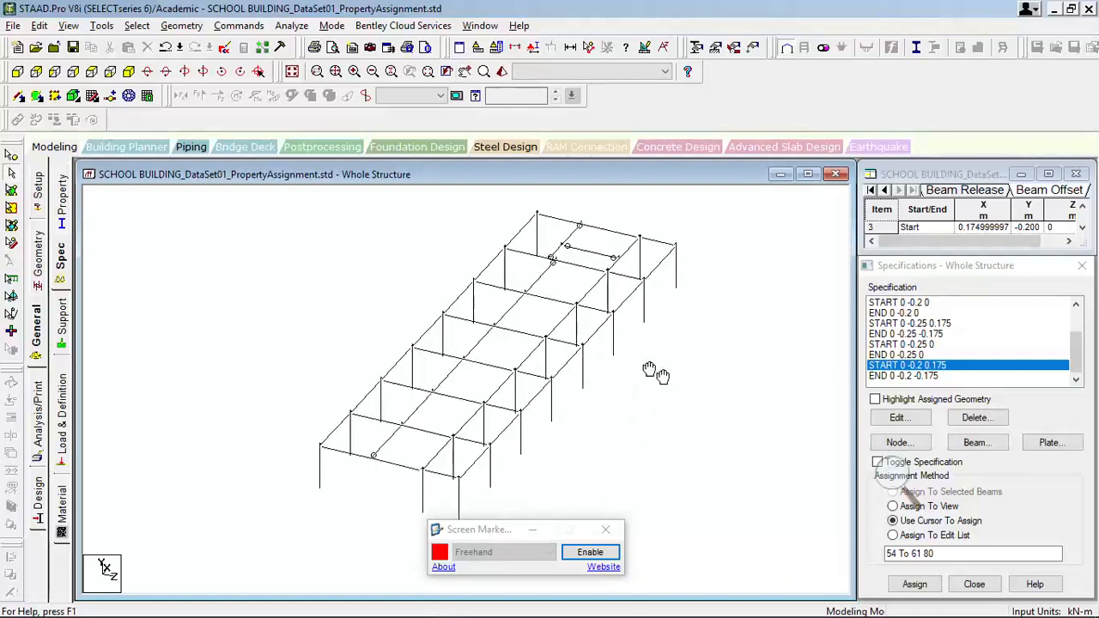
{"action": "middle_click_drag", "start_coordinate": [650, 373], "coordinate": [640, 365]}
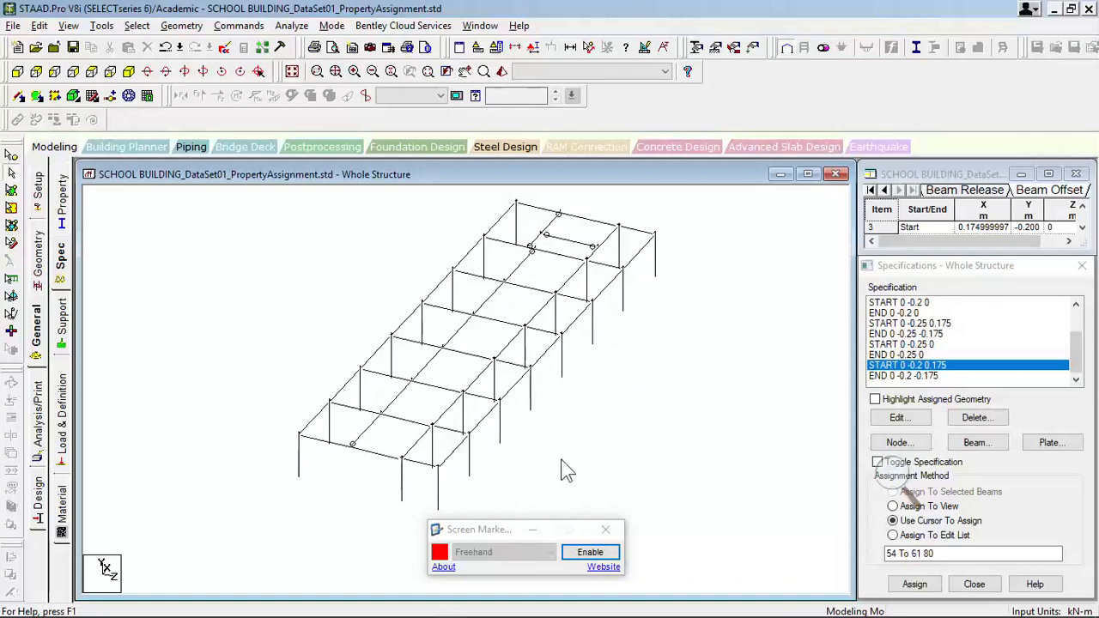